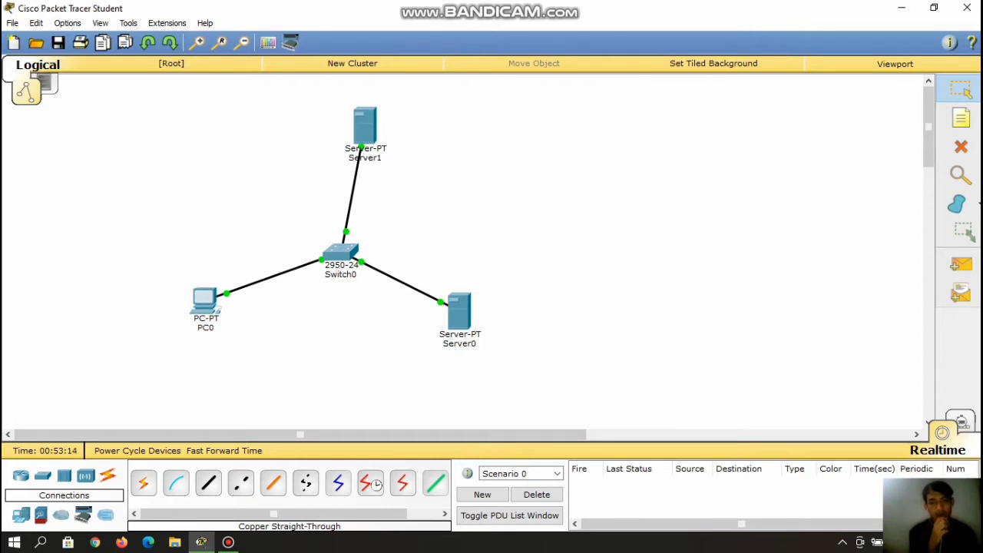
Browse to 192.168.123.1 in PC0's web browser.
mouse_move(216, 307)
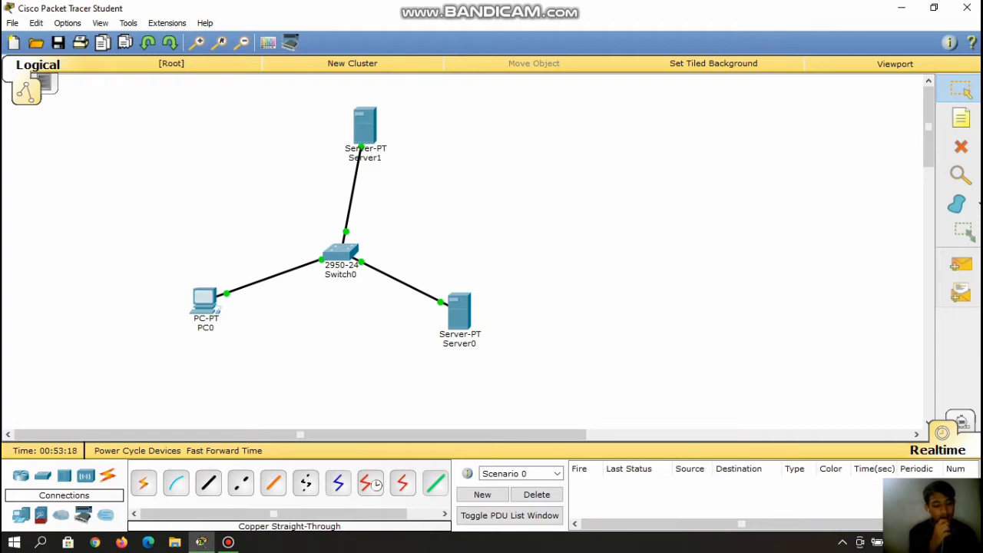
left_click(208, 303)
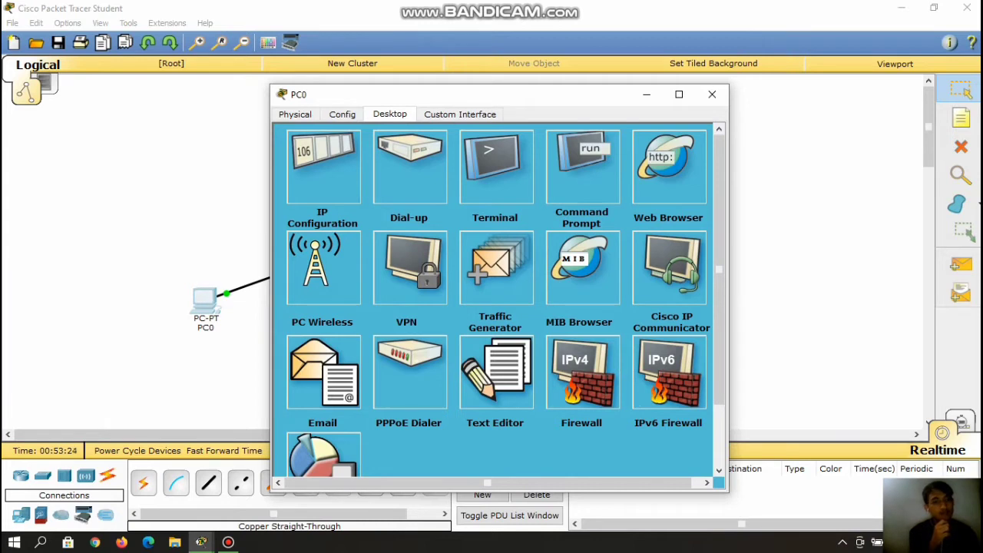
left_click(672, 181)
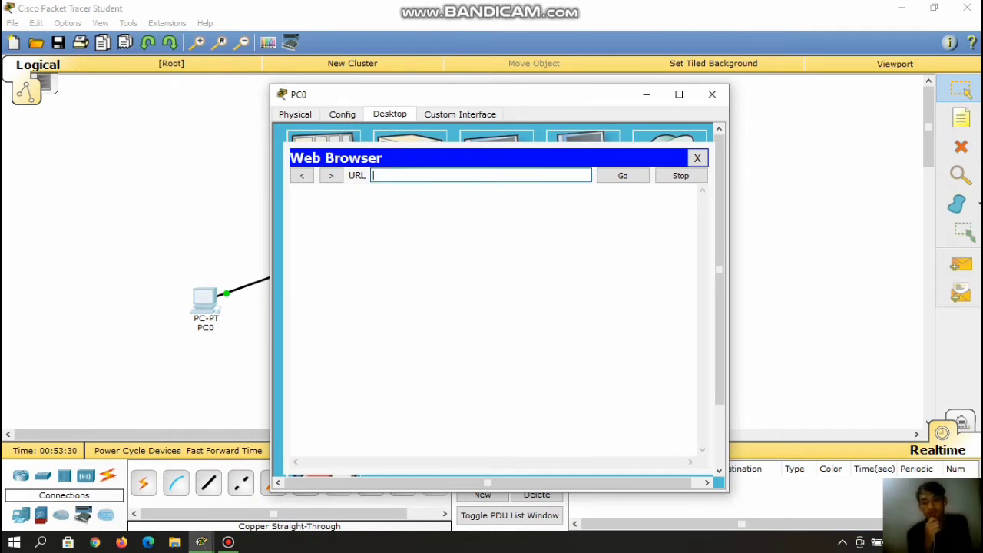
type("192.168.123.1")
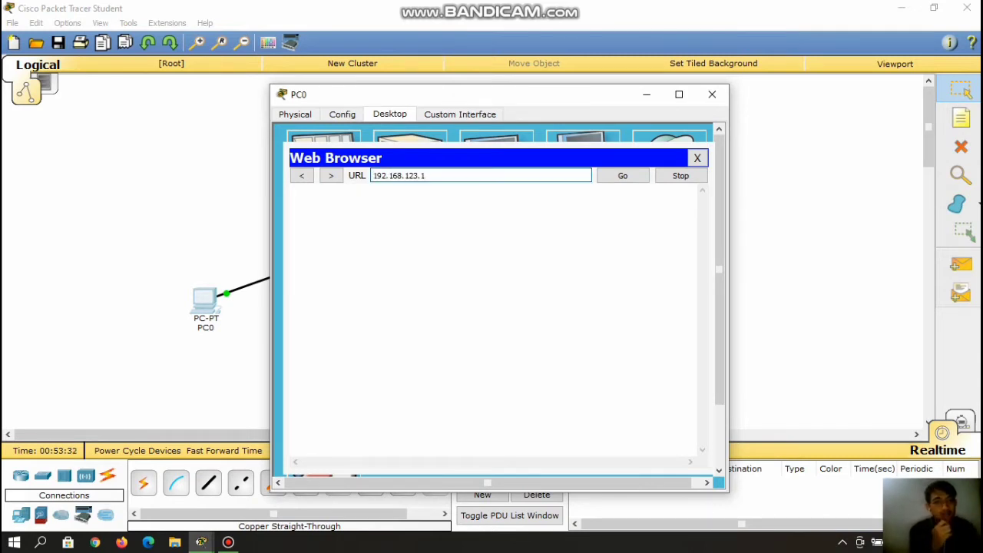
key("Return")
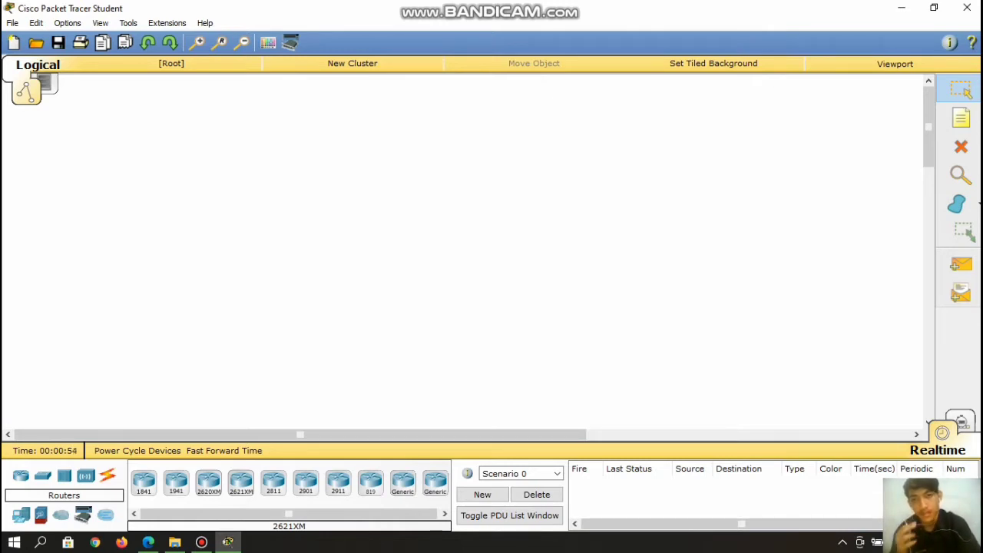
Place two generic PCs side by side in the lower part of the empty logical workspace.
left_click(21, 515)
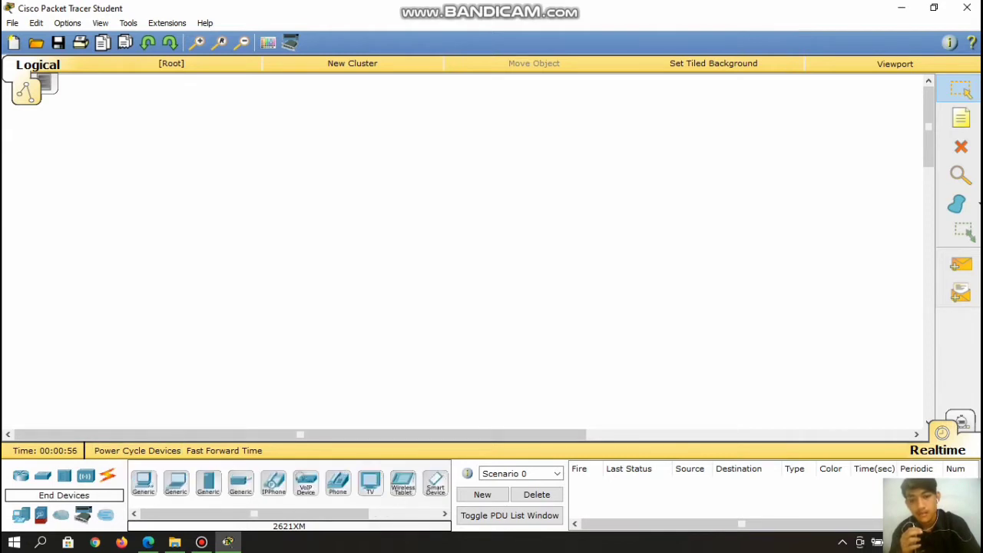
left_click(143, 482)
left_click(170, 338)
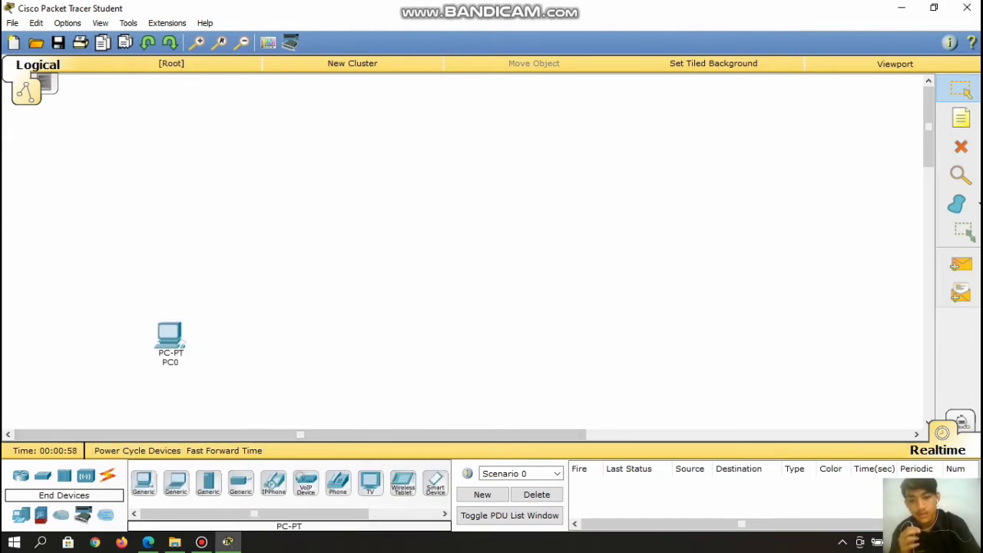
left_click(319, 360)
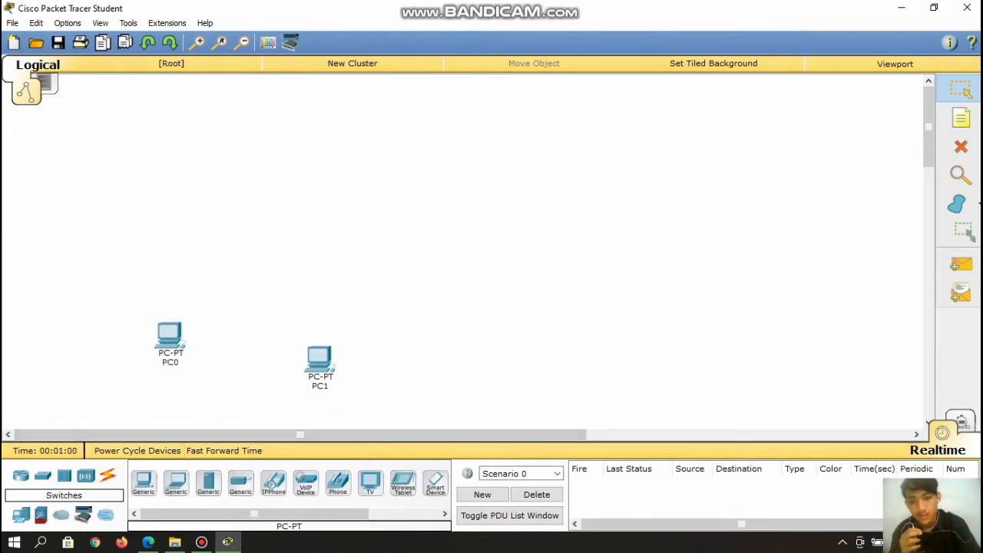
Add a 2950-24 switch between the two PCs, moving PC1 farther away and positioning the switch in line with them.
left_click(42, 476)
left_click(144, 483)
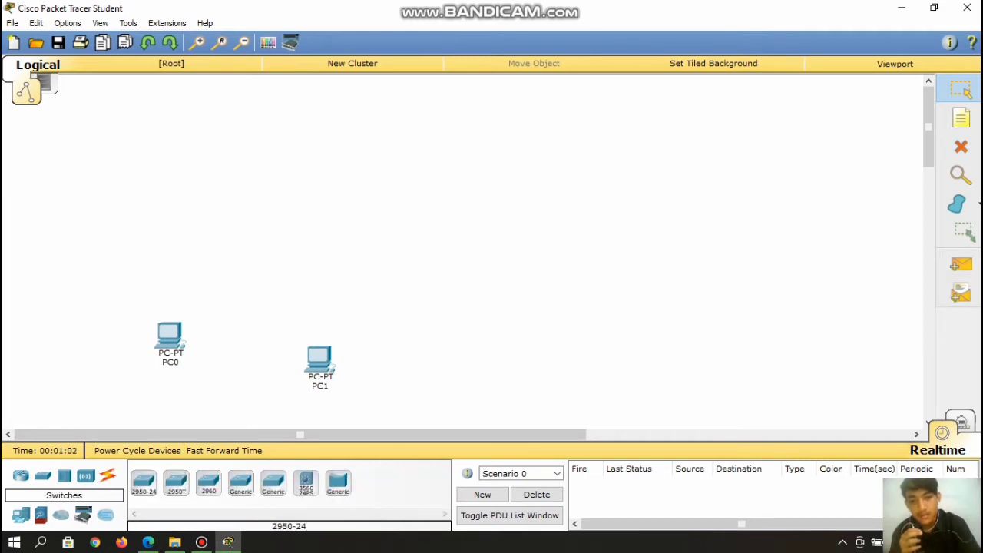
left_click(234, 350)
left_click_drag(320, 359, 444, 331)
left_click_drag(234, 348, 282, 334)
Connect PC0's FastEthernet0 to the switch's FastEthernet0/1 with a copper straight-through cable.
left_click(107, 476)
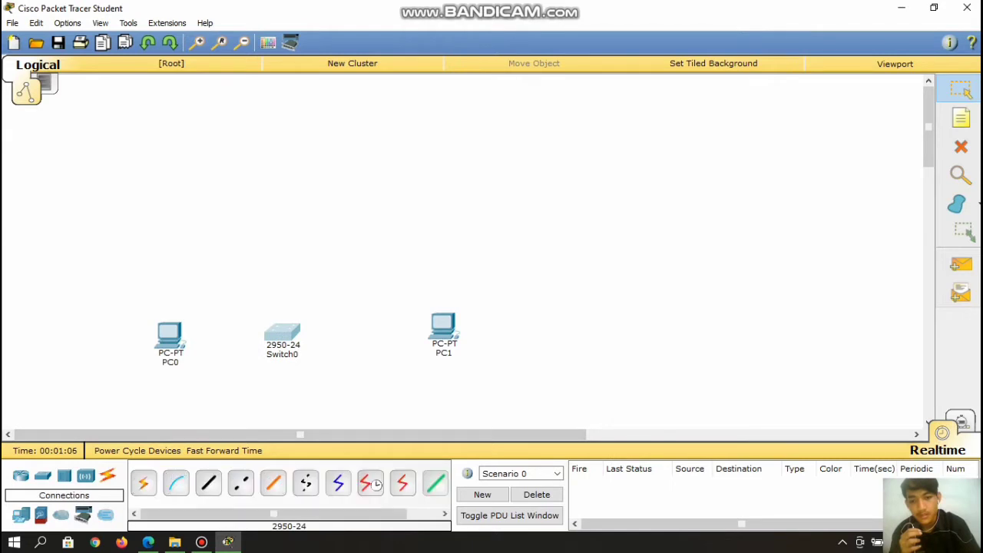
left_click(208, 482)
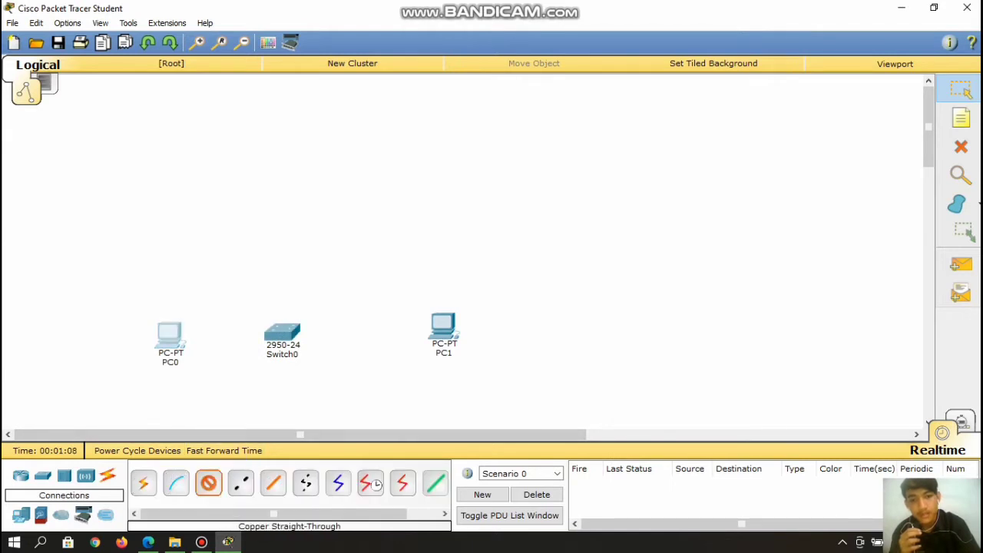
left_click(175, 342)
left_click(208, 360)
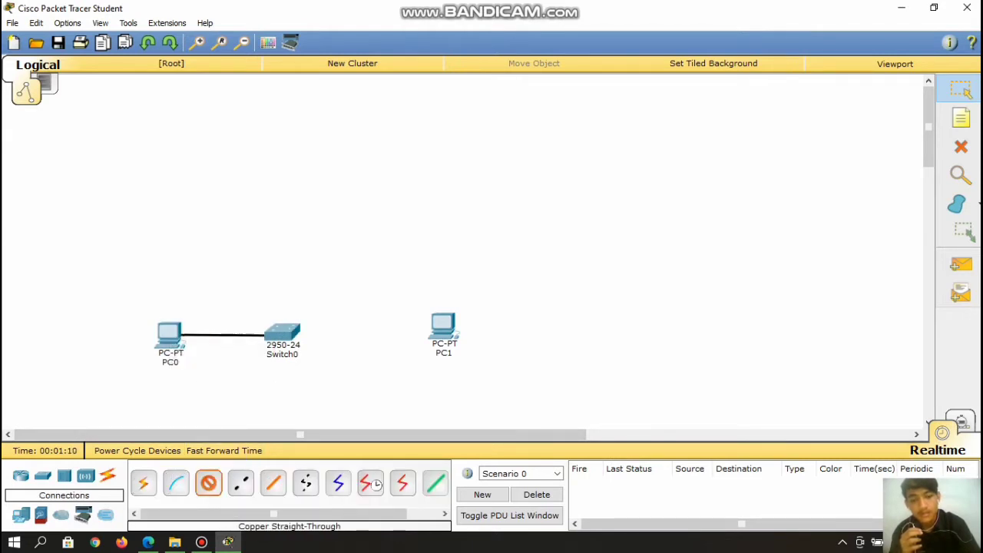
left_click(281, 335)
left_click(334, 26)
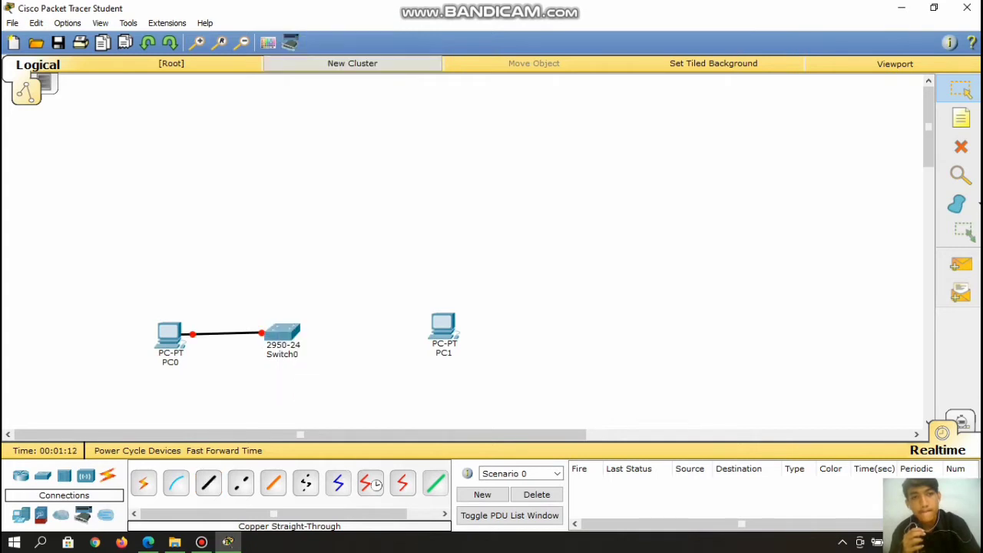
Connect PC1's FastEthernet0 to the switch's FastEthernet0/2 with a copper straight-through cable.
left_click(208, 482)
left_click(443, 329)
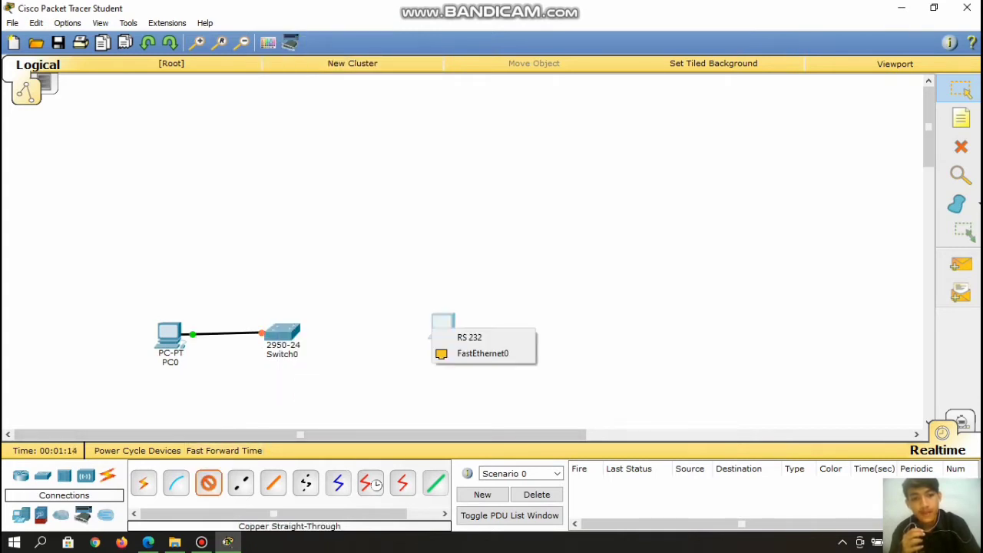
left_click(482, 353)
left_click(281, 332)
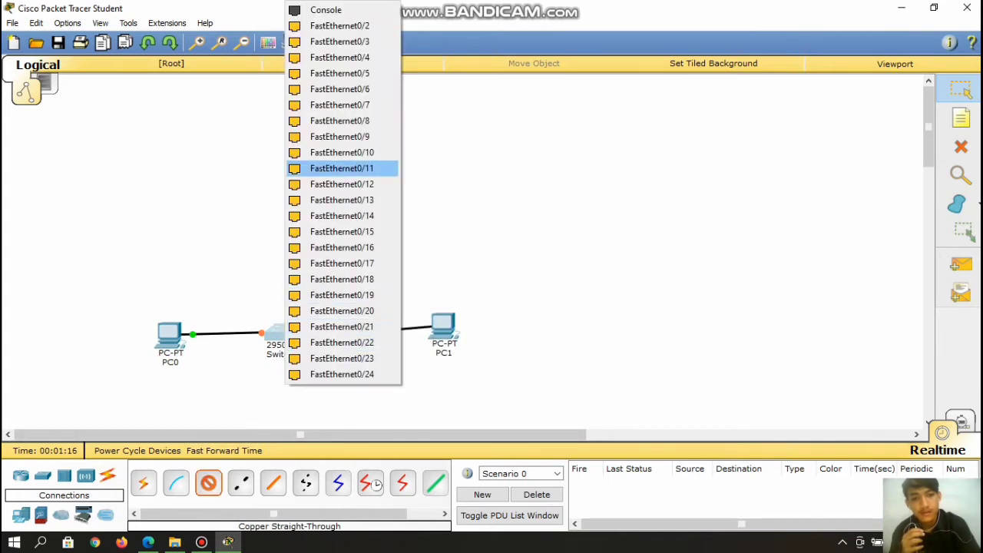
left_click(340, 25)
Give PC0 the static IP address 192.168.123.1 with subnet mask 255.255.255.0, and close its window.
left_click(169, 335)
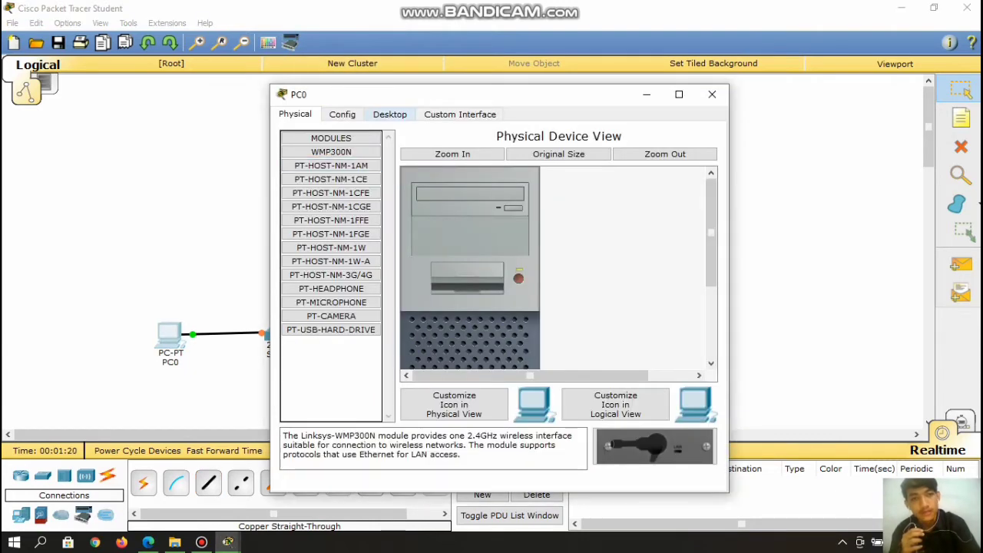
left_click(390, 114)
left_click(322, 165)
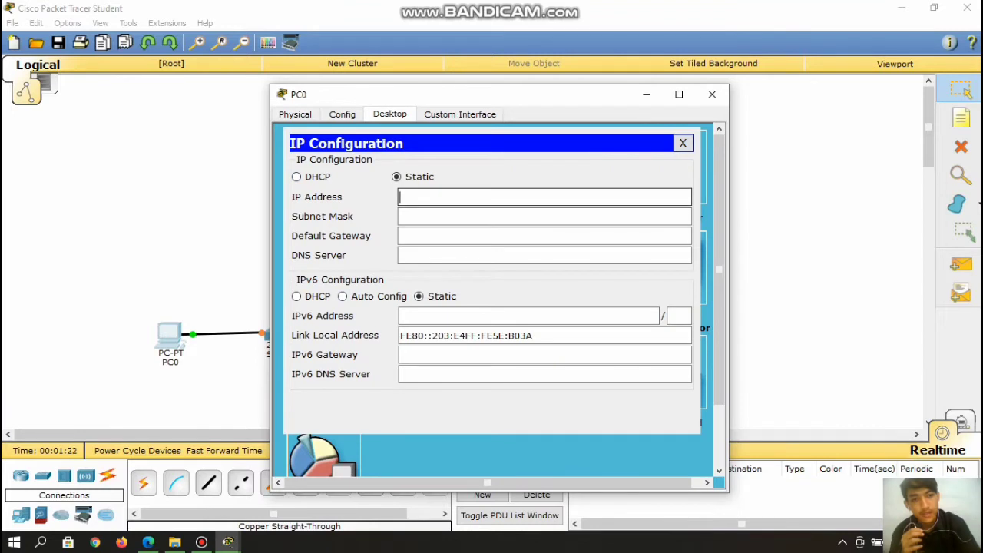
right_click(401, 198)
left_click(439, 280)
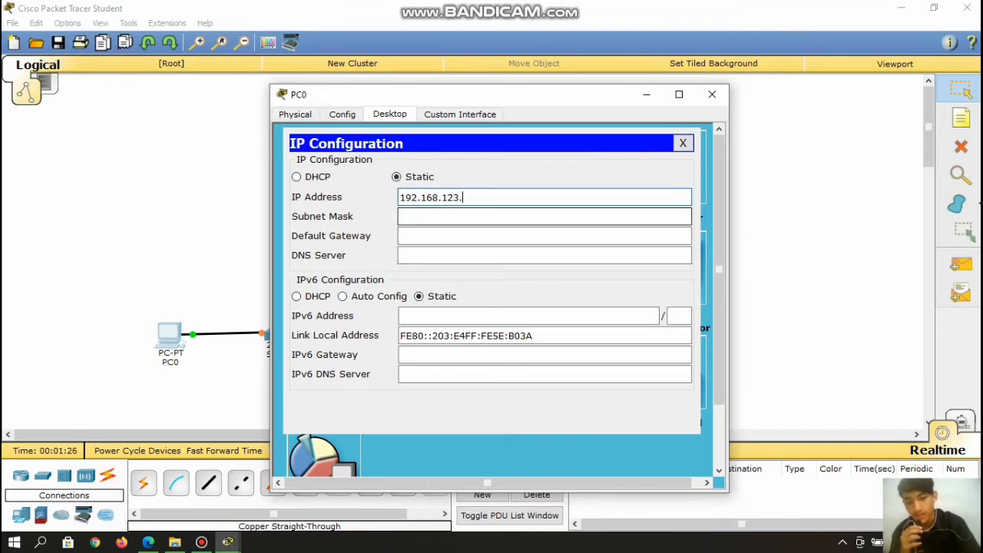
type("1")
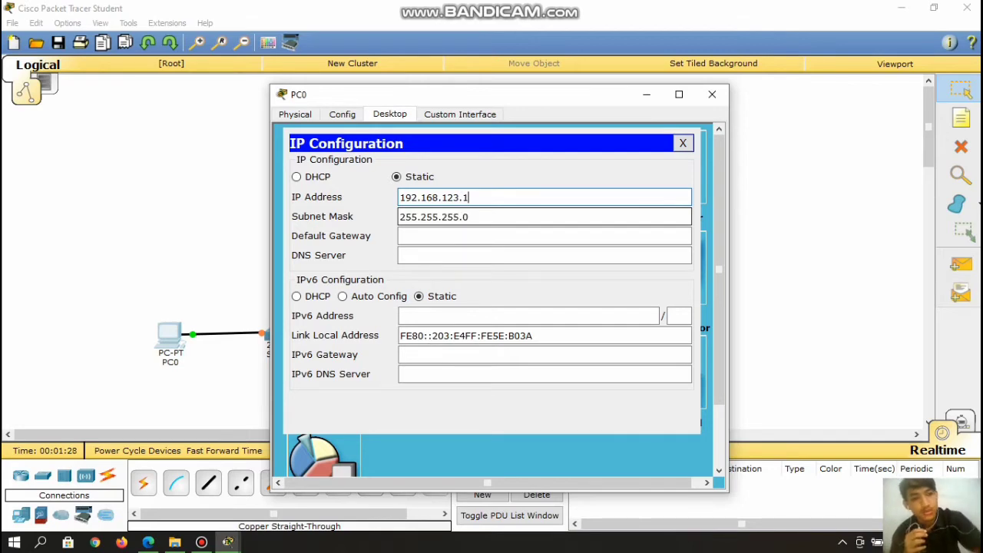
left_click(682, 143)
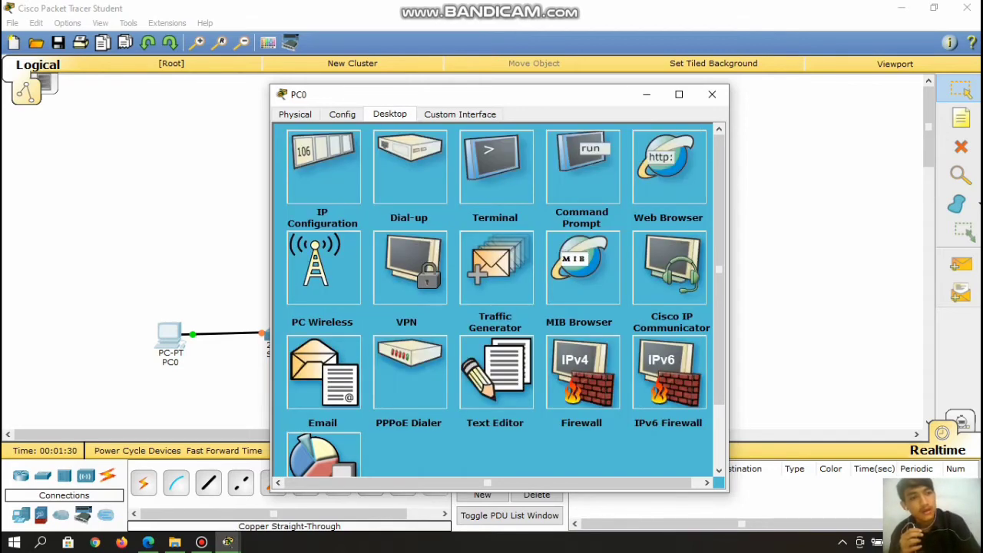
left_click(712, 93)
Give PC1 the static IP address 192.168.123.2 with subnet mask 255.255.255.0, and close its window.
left_click(443, 327)
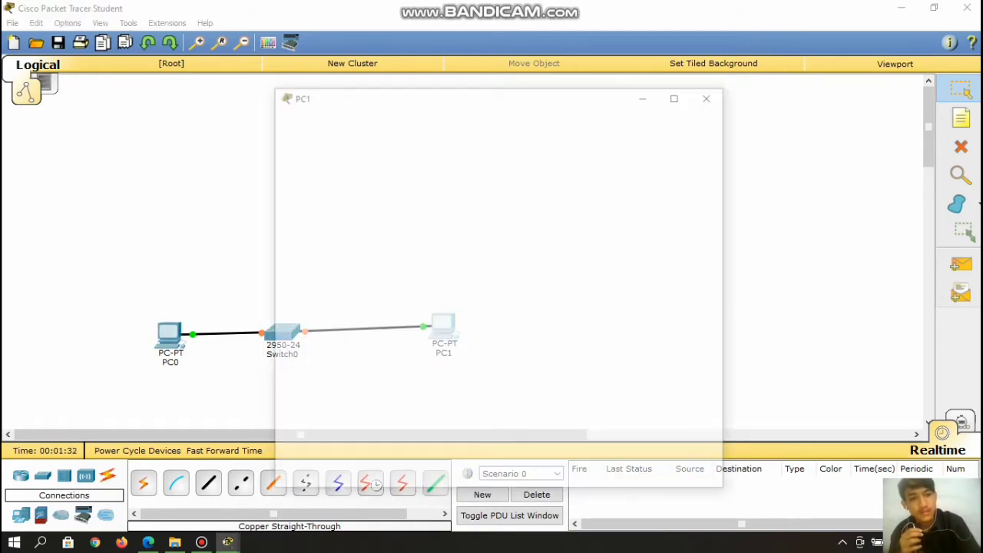
left_click(389, 114)
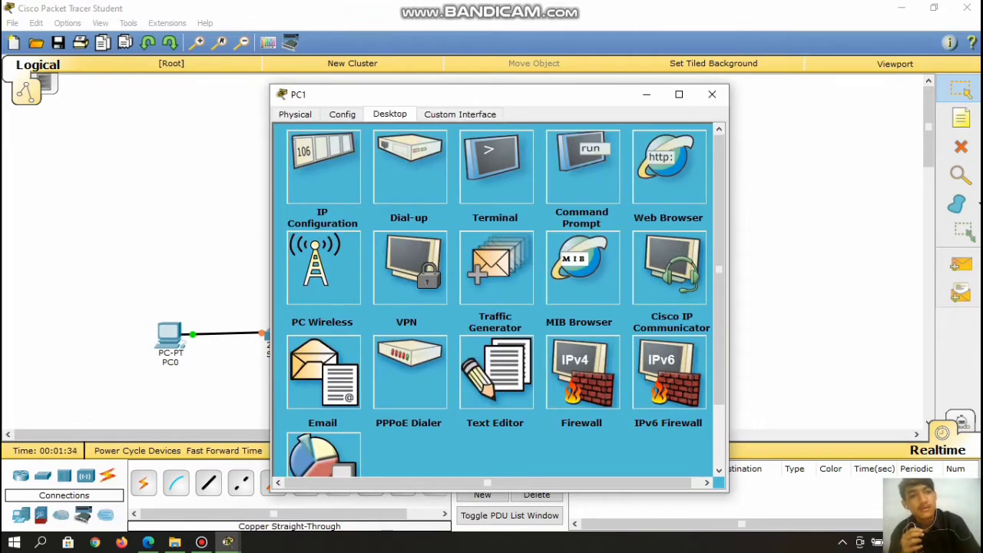
left_click(323, 165)
left_click(419, 198)
right_click(419, 199)
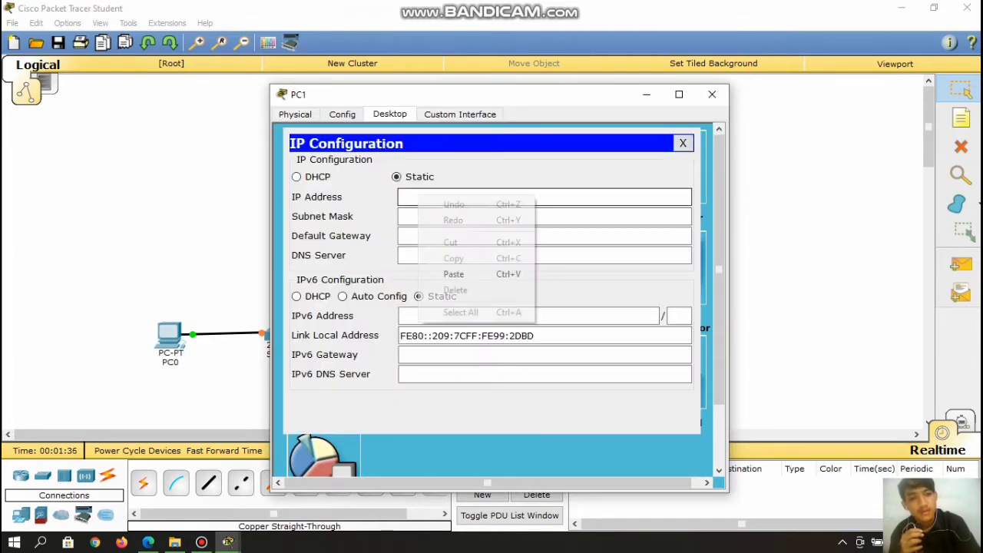
left_click(453, 274)
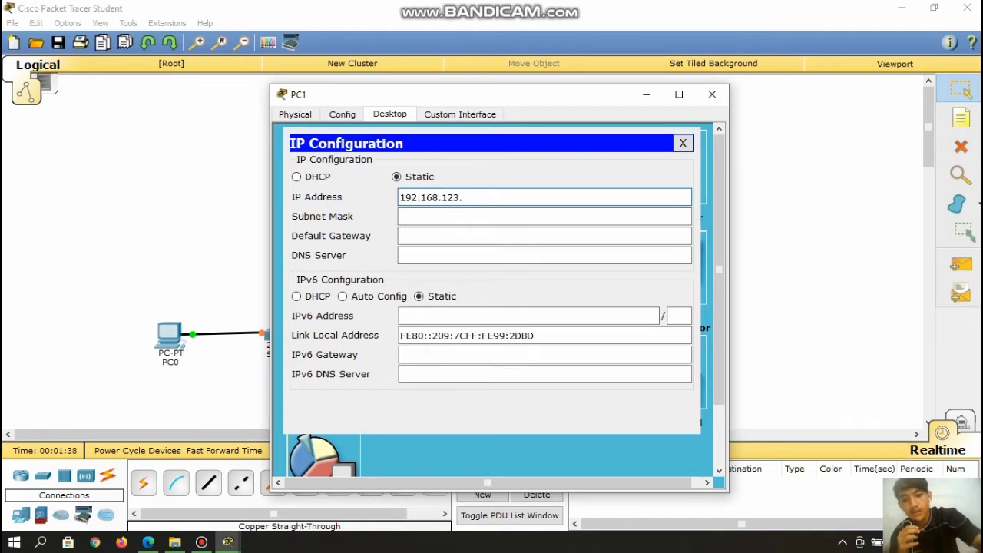
type("2")
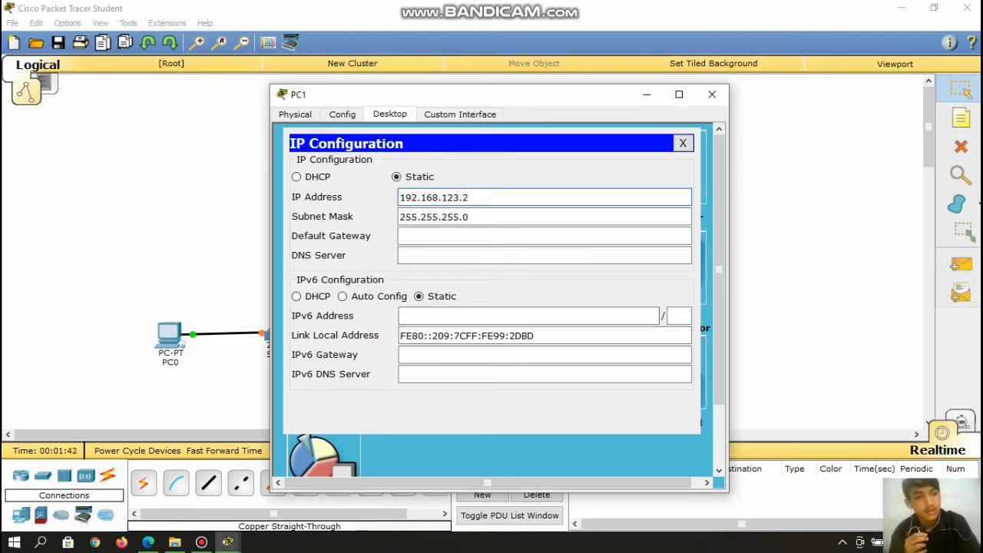
left_click(683, 143)
left_click(712, 93)
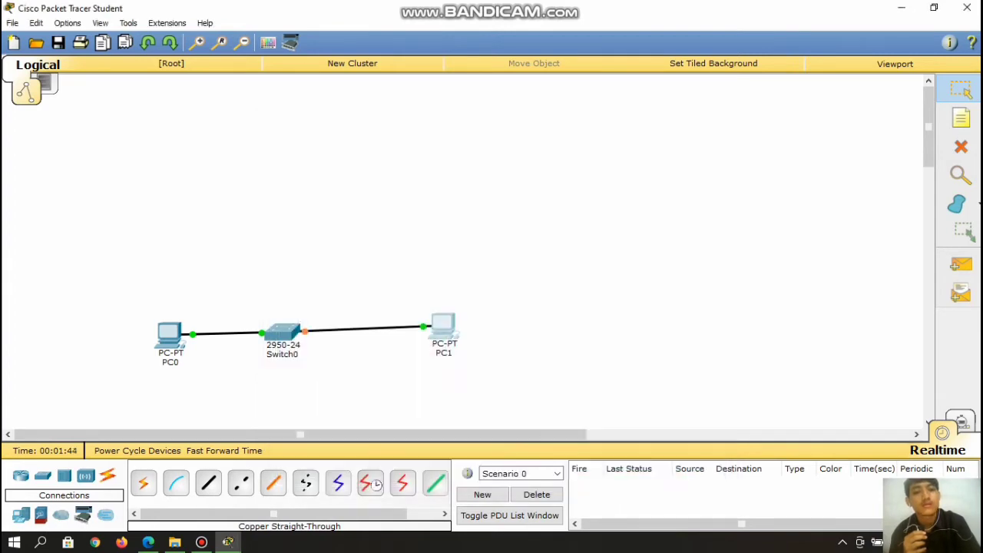
Shift the switch slightly toward PC1 and place three generic servers in a row above it.
left_click_drag(282, 332, 299, 327)
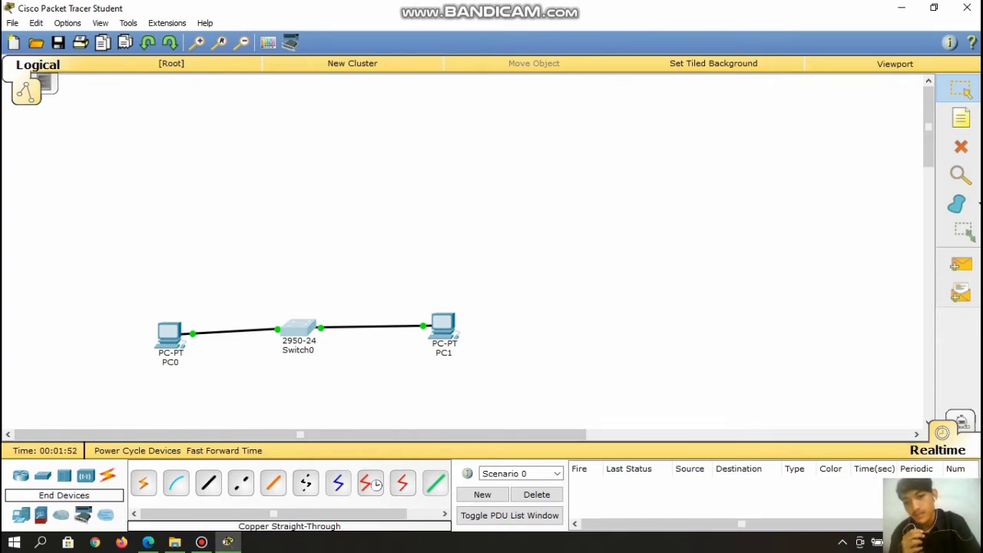
left_click(21, 515)
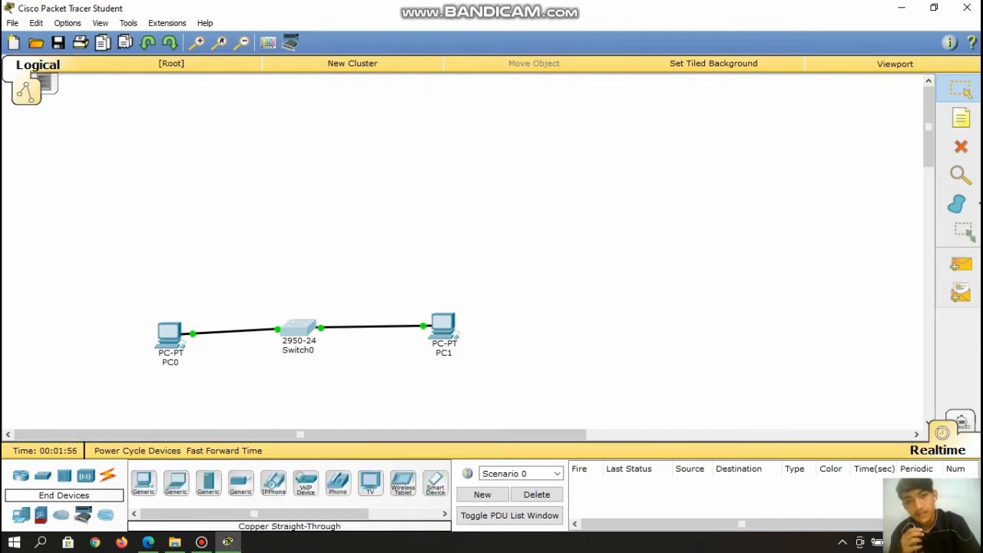
left_click(233, 204)
left_click(208, 482)
left_click(320, 199)
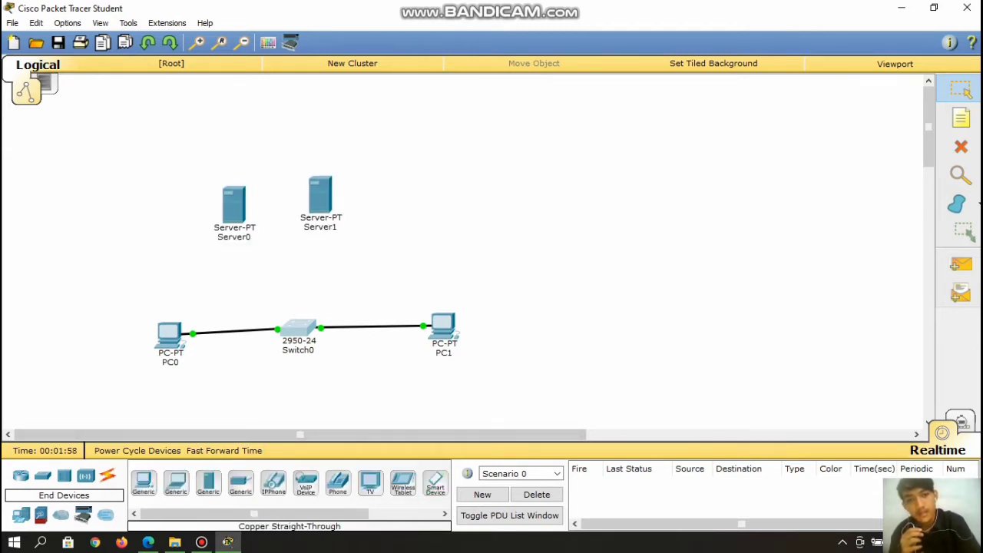
left_click(208, 482)
left_click(406, 201)
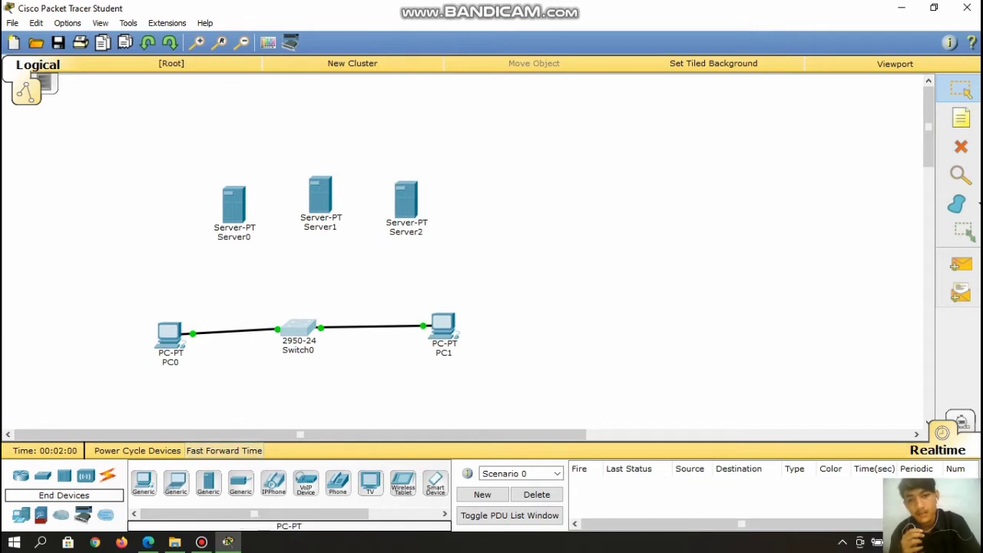
Connect Server0's FastEthernet0 to the switch's FastEthernet0/3 with a copper straight-through cable.
left_click(108, 475)
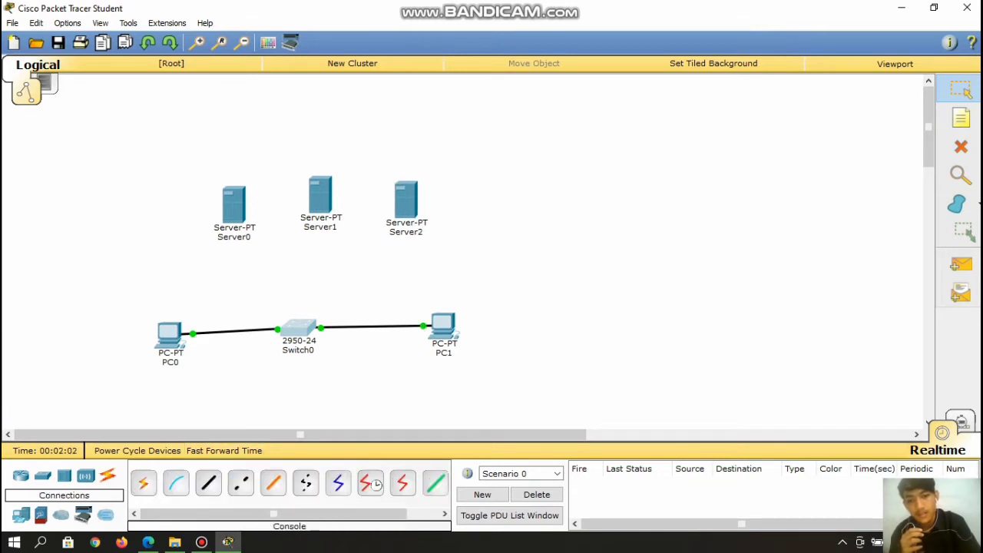
left_click(208, 482)
left_click(234, 206)
left_click(285, 219)
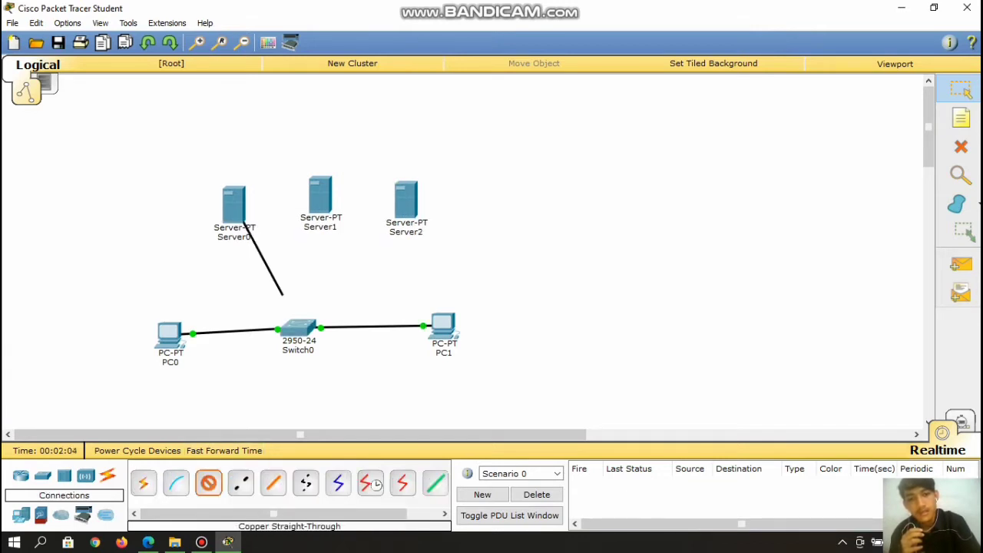
left_click(290, 326)
left_click(345, 25)
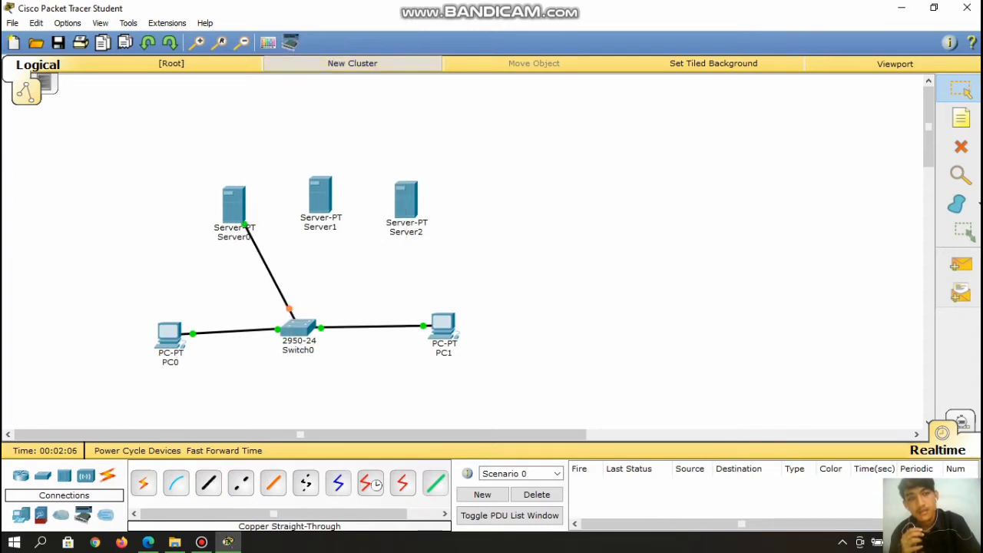
Connect Server1's FastEthernet0 to the switch's FastEthernet0/4 with a copper straight-through cable.
left_click(320, 196)
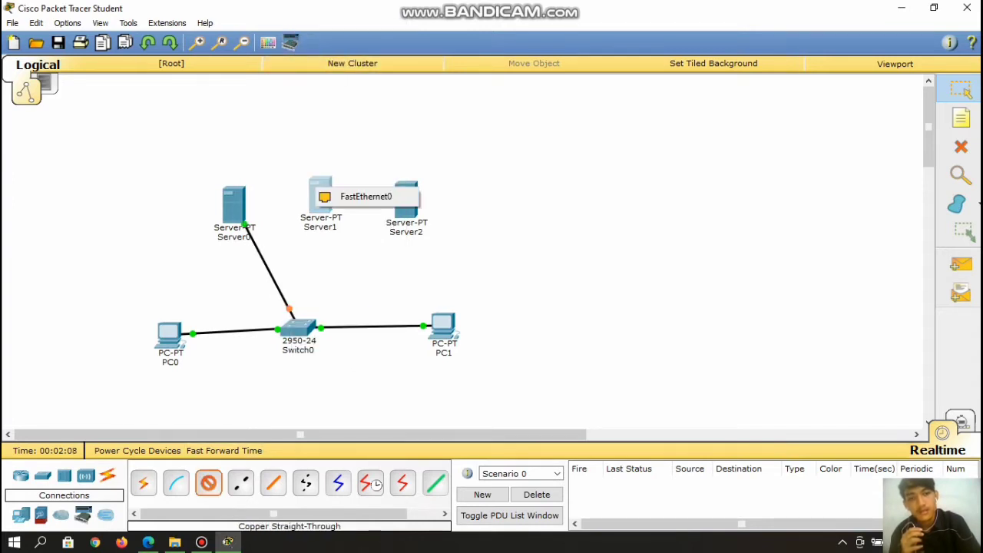
left_click(357, 196)
left_click(298, 327)
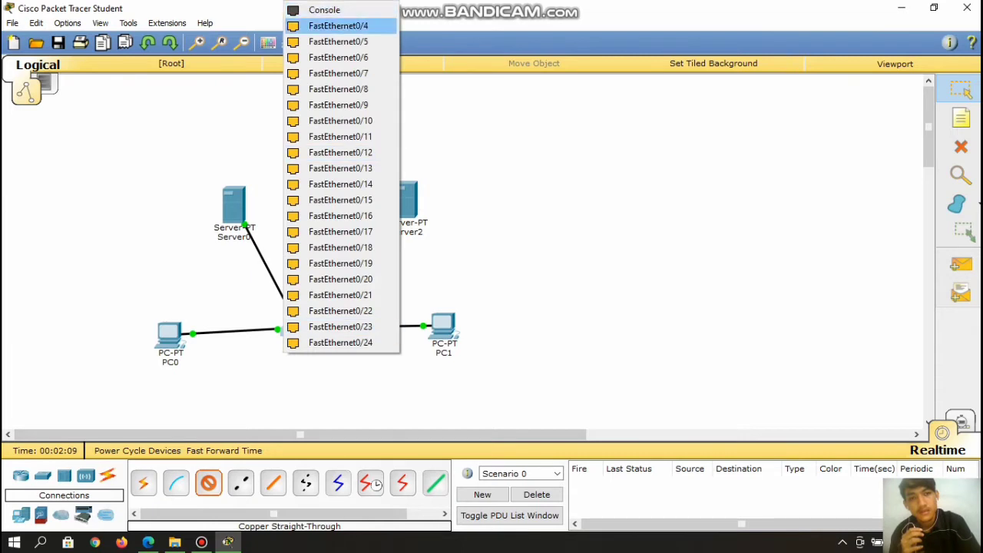
left_click(345, 24)
left_click(320, 196)
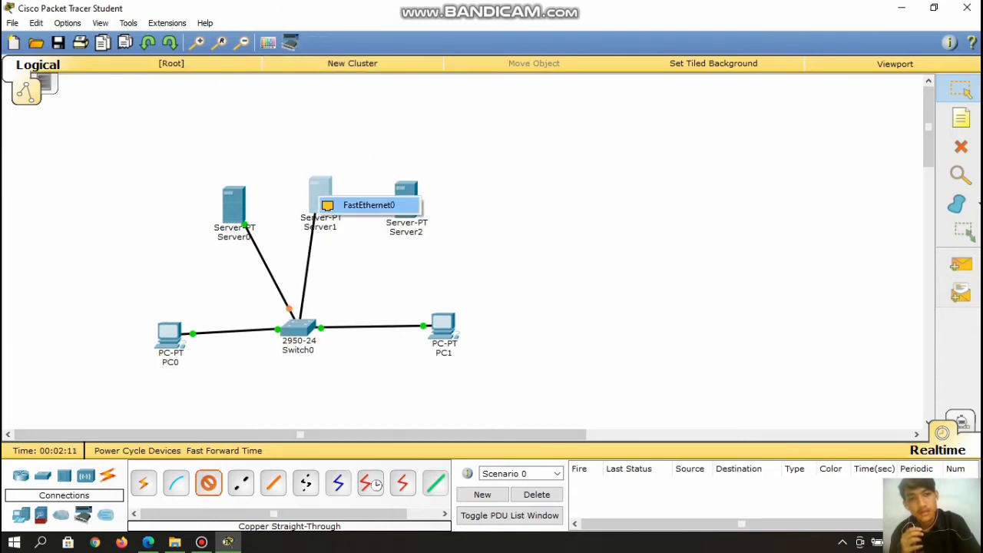
left_click(361, 203)
Connect Server2's FastEthernet0 to the switch's FastEthernet0/5 with a copper straight-through cable.
left_click(208, 483)
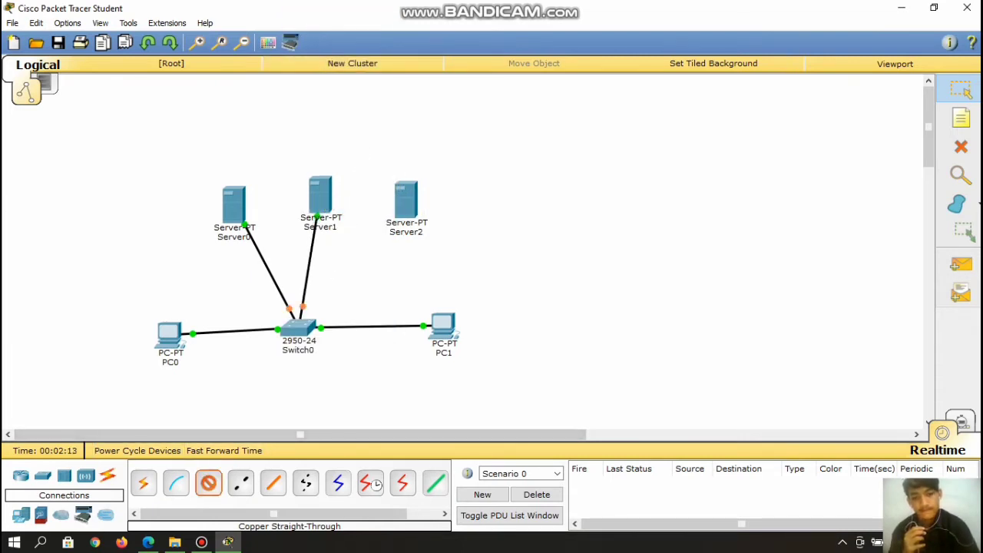
left_click(405, 198)
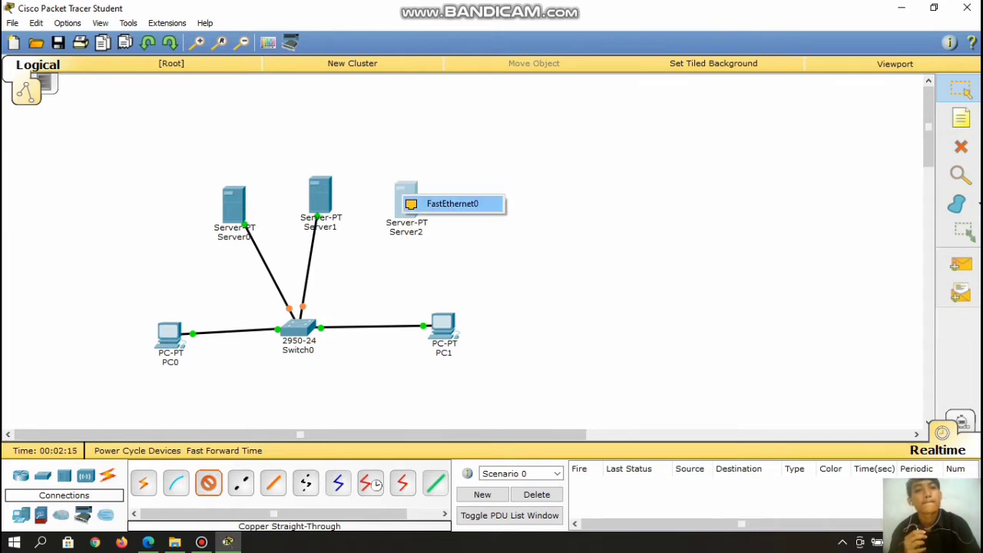
left_click(460, 203)
left_click(301, 327)
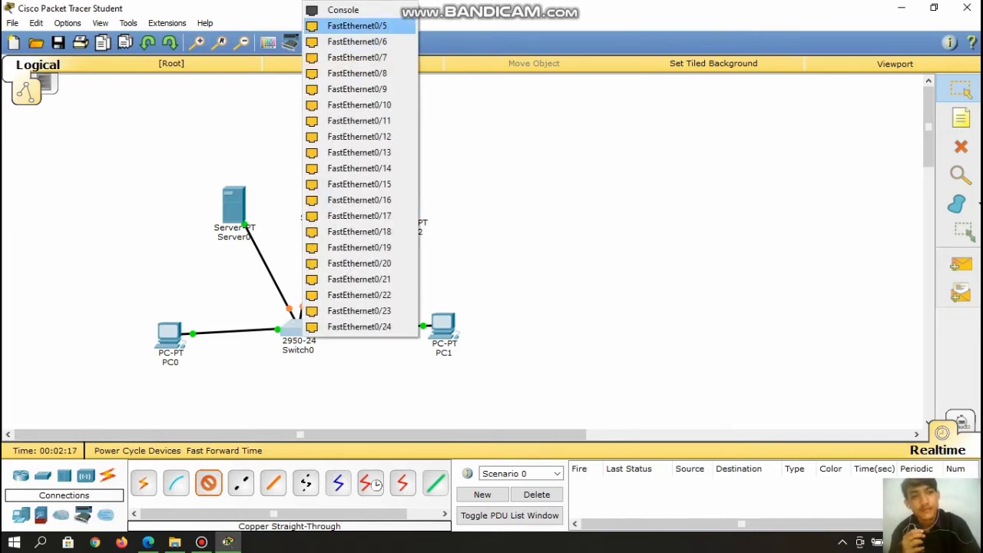
left_click(357, 24)
Give Server0's FastEthernet0 the static IP address 192.168.123.100 with subnet mask 255.255.255.0, and close its window.
left_click(233, 203)
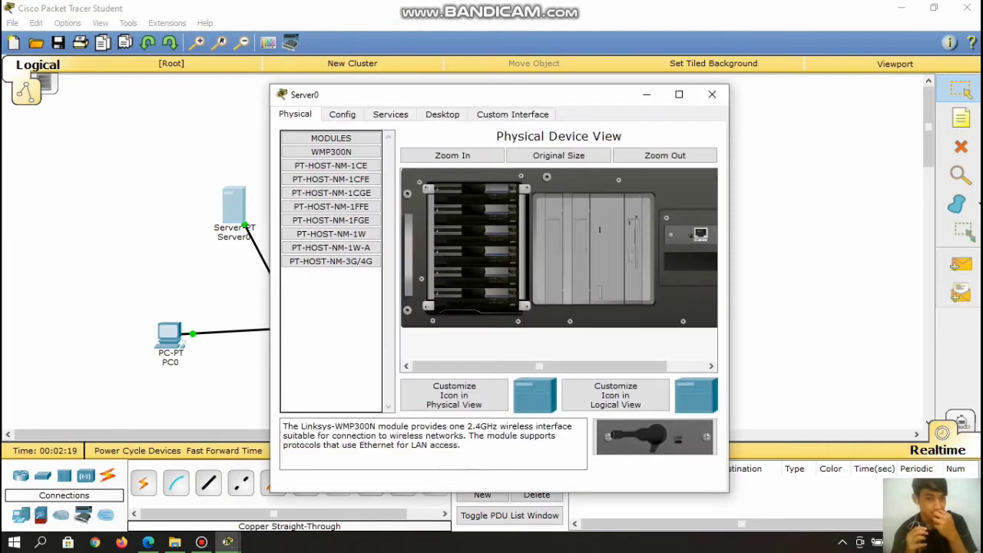
left_click(343, 113)
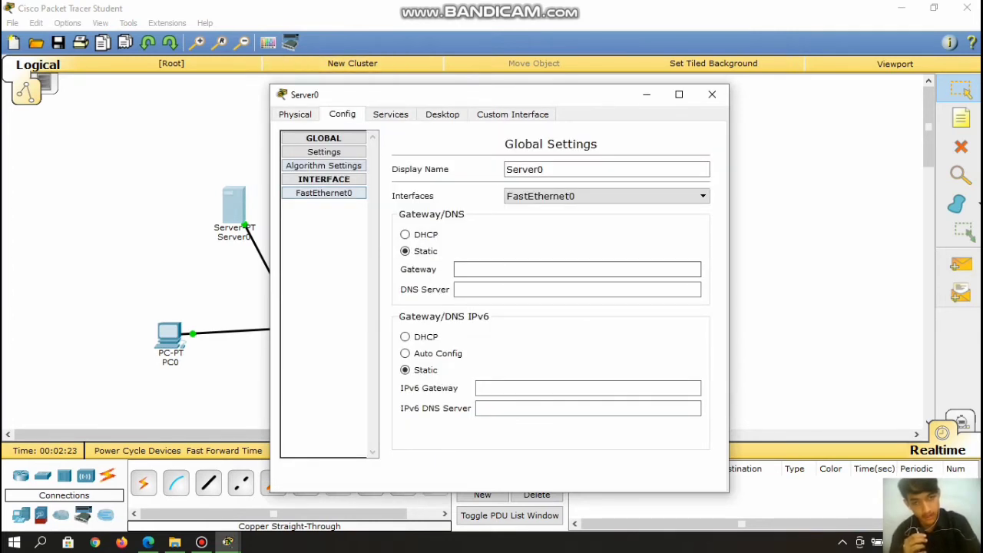
left_click(324, 192)
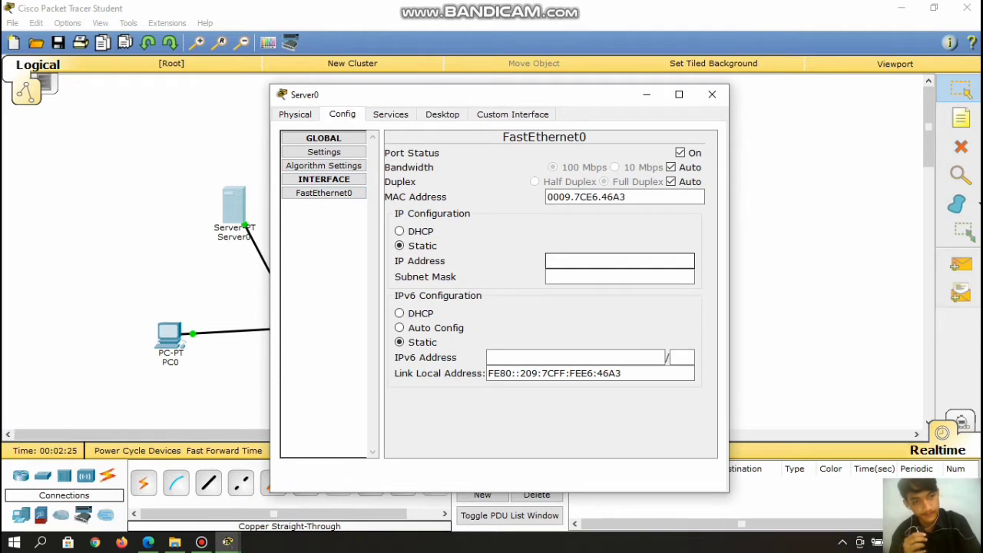
right_click(578, 262)
left_click(595, 345)
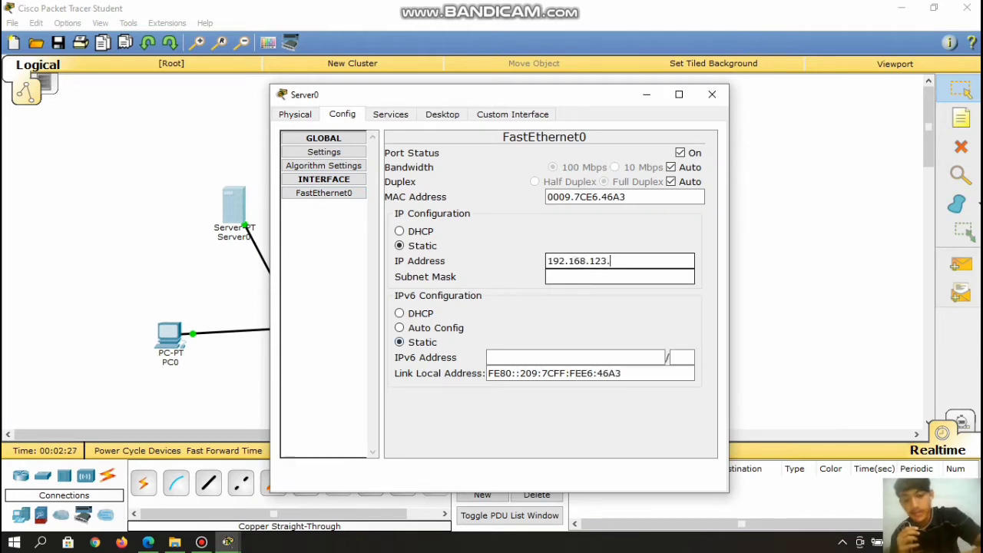
type("100")
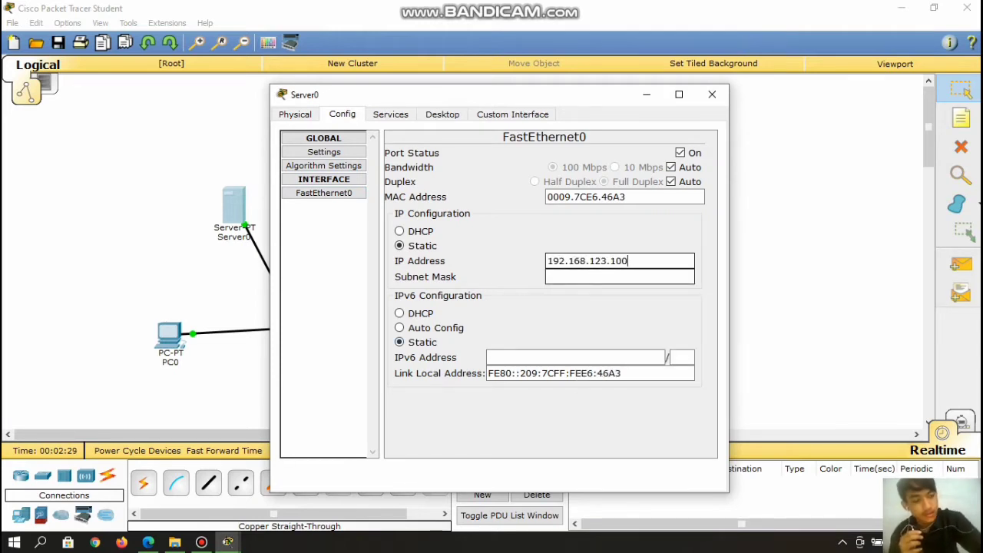
key("Tab")
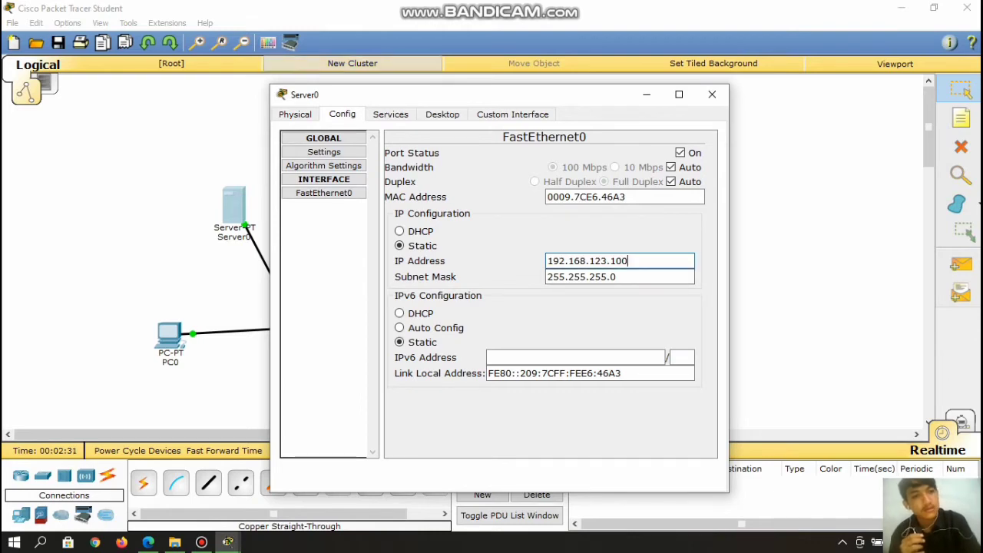
left_click(712, 94)
Give Server1's FastEthernet0 the static IP address 192.168.123.150 with subnet mask 255.255.255.0, and close its window.
left_click(320, 196)
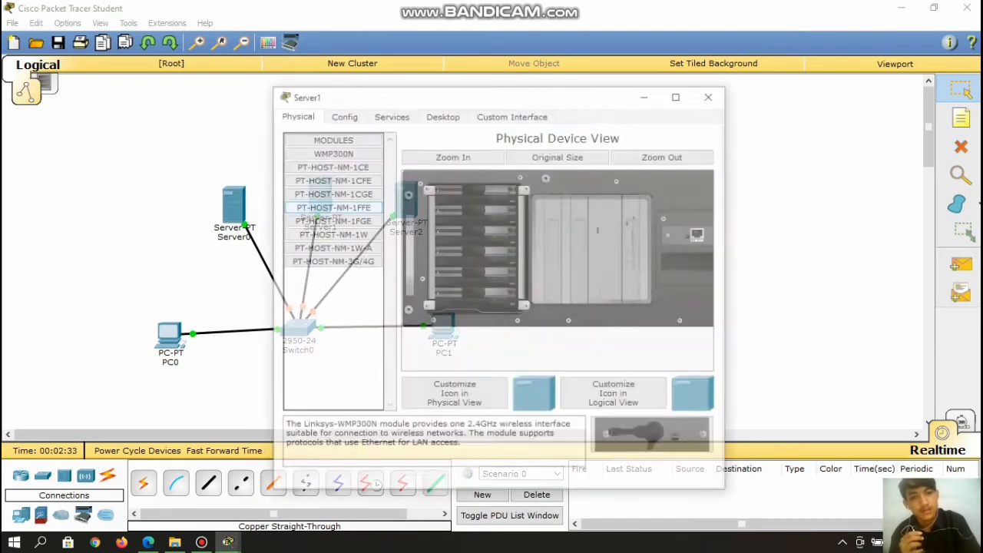
left_click(390, 113)
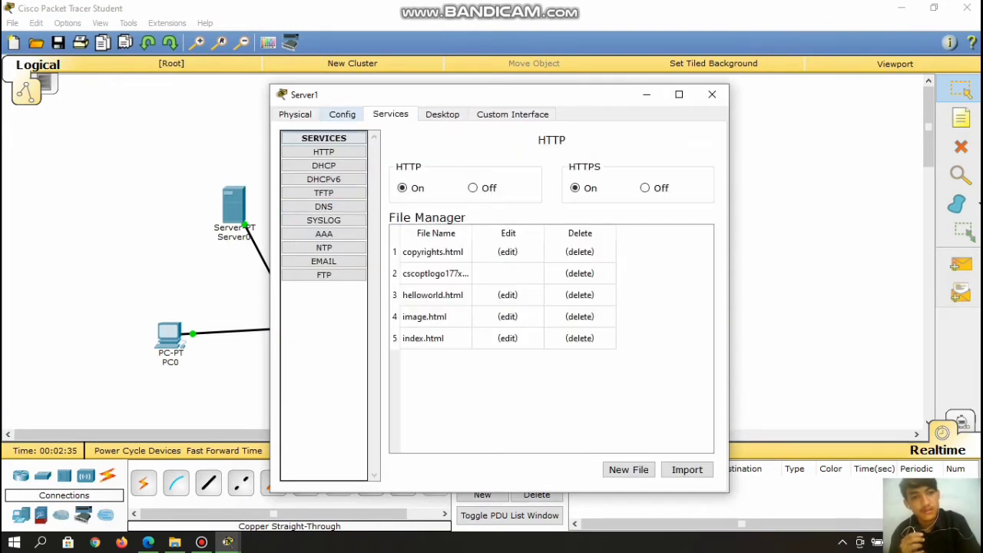
left_click(342, 113)
left_click(323, 192)
left_click(619, 261)
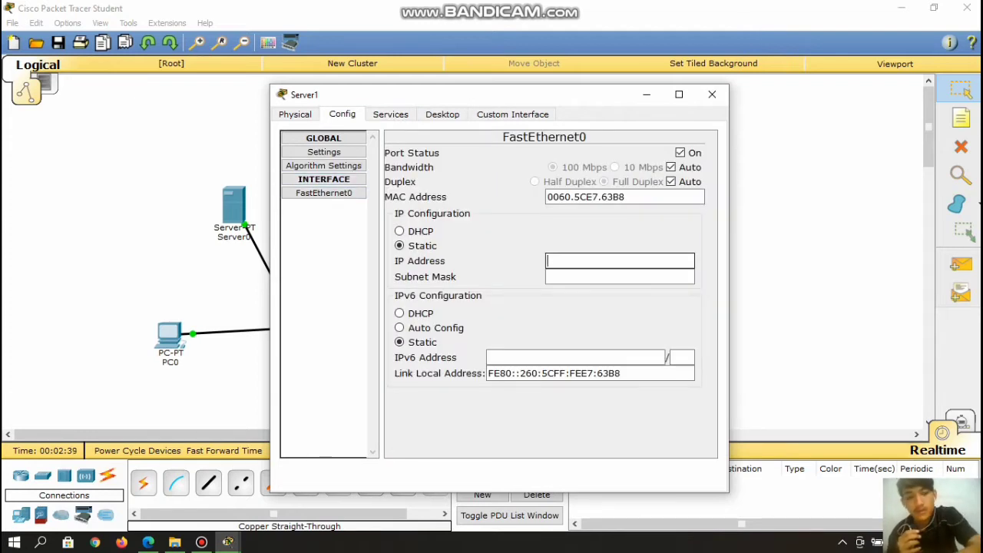
type("192.168.123.14")
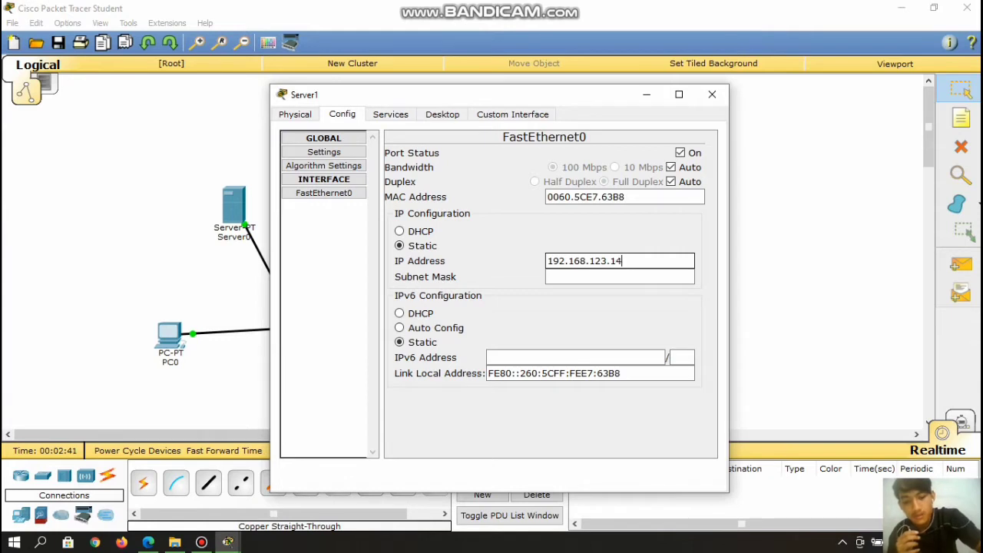
key("BackSpace")
type("50")
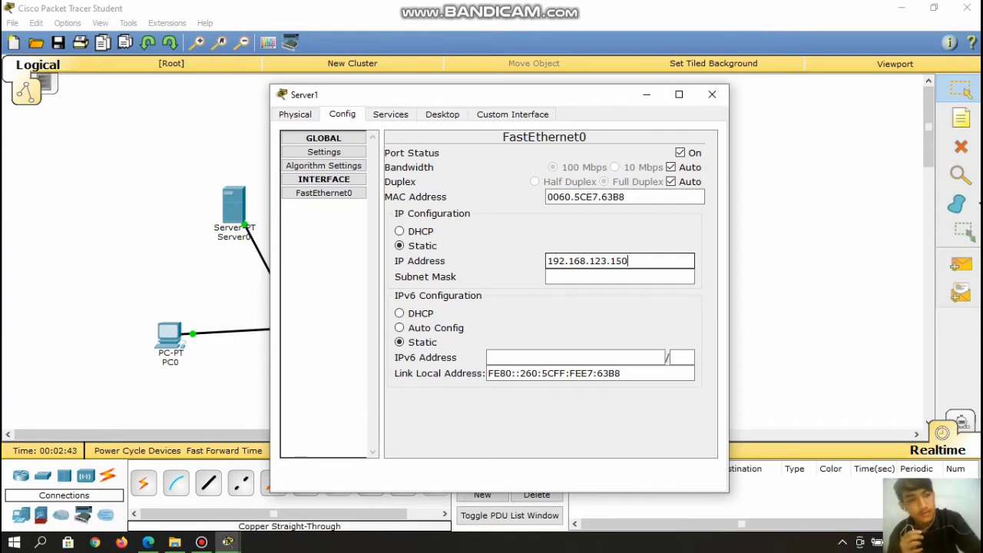
key("Return")
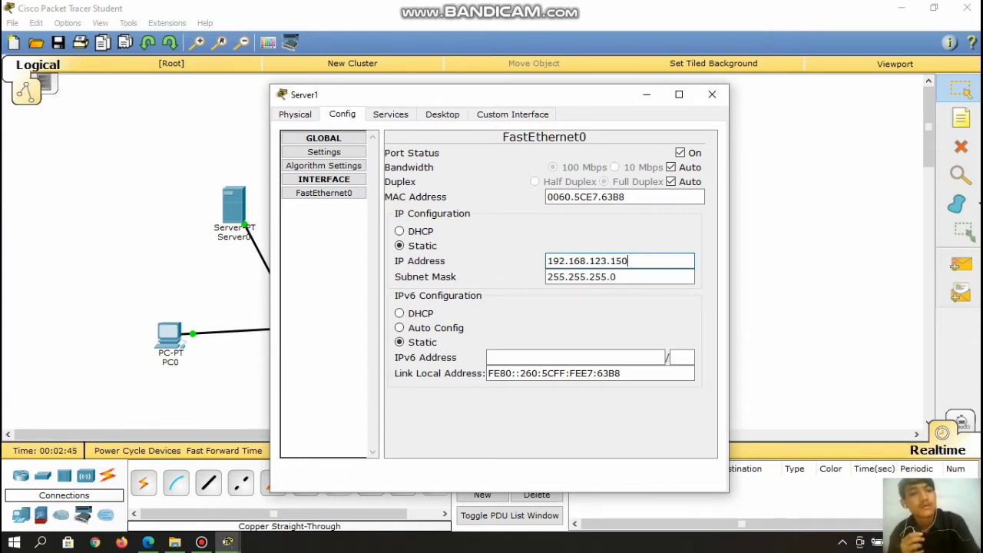
left_click(712, 95)
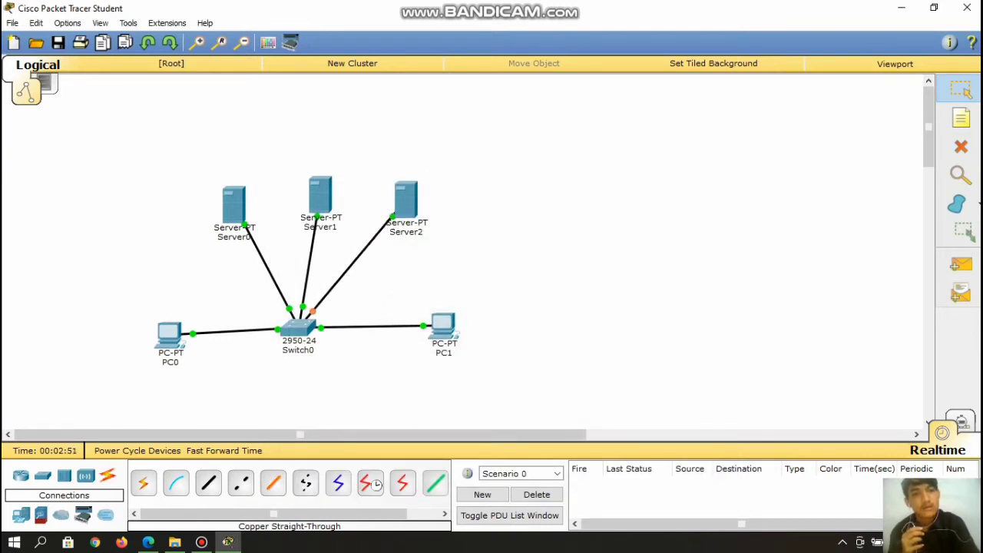
Give Server2's FastEthernet0 the static IP address 192.168.123.200 with subnet mask 255.255.255.0, and close its window.
left_click(406, 199)
left_click(342, 114)
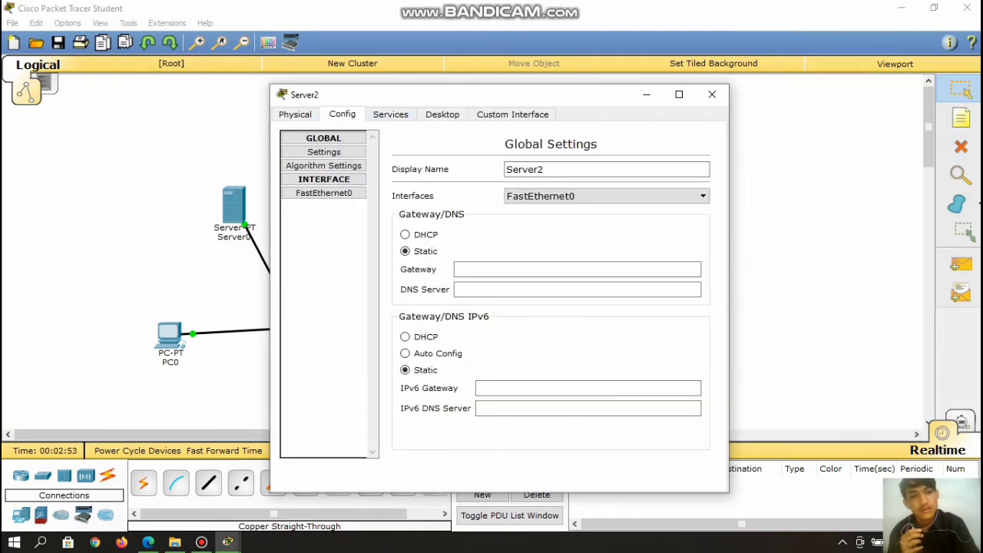
left_click(323, 193)
right_click(559, 264)
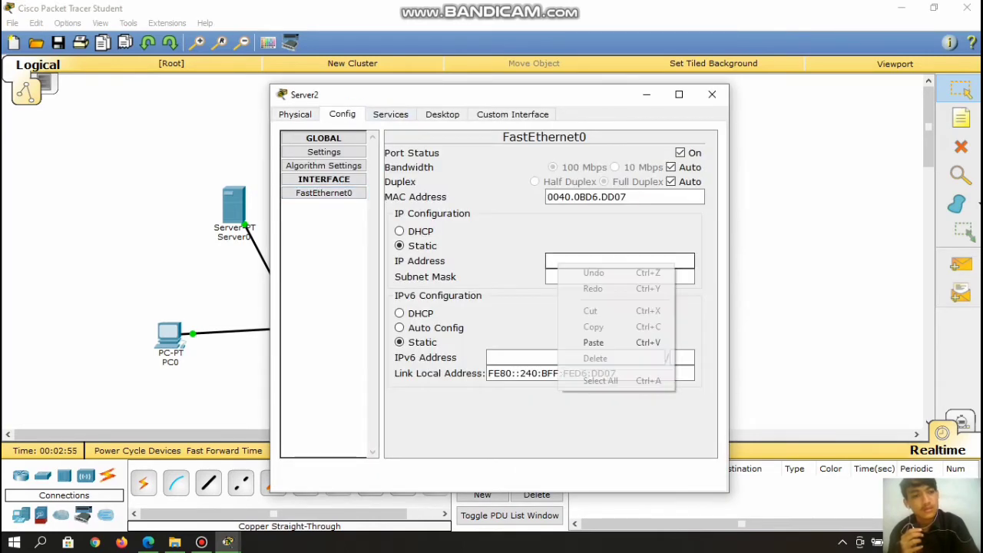
left_click(593, 343)
type("200")
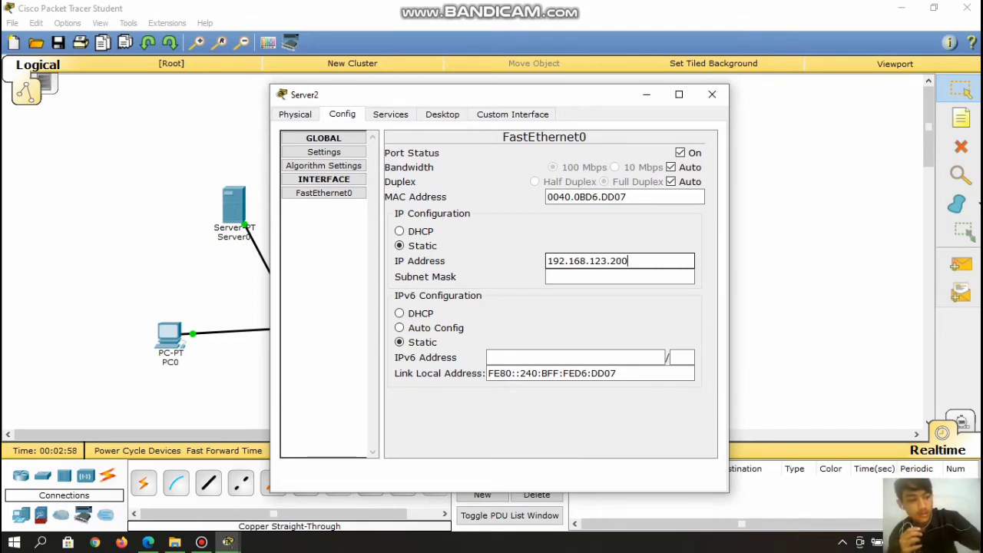
key("Tab")
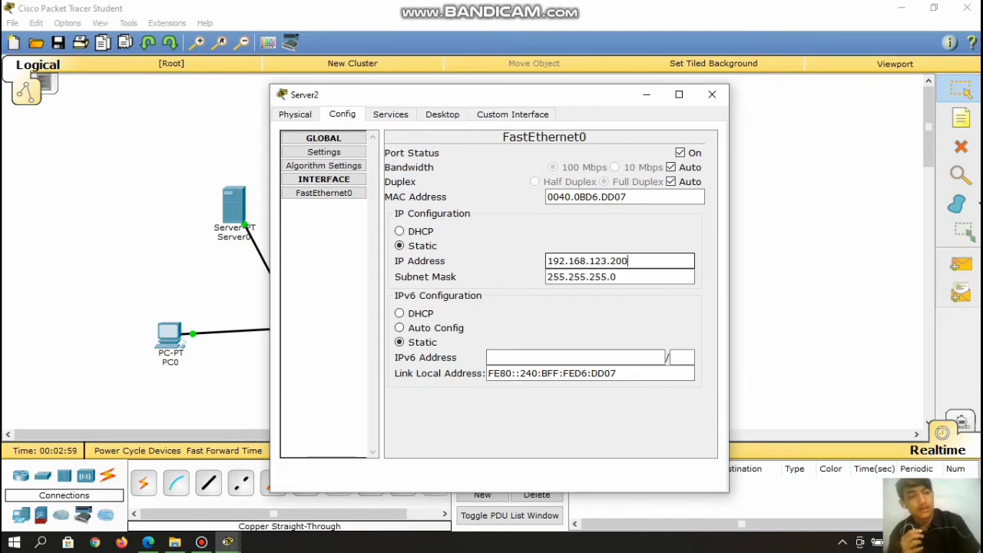
left_click(712, 94)
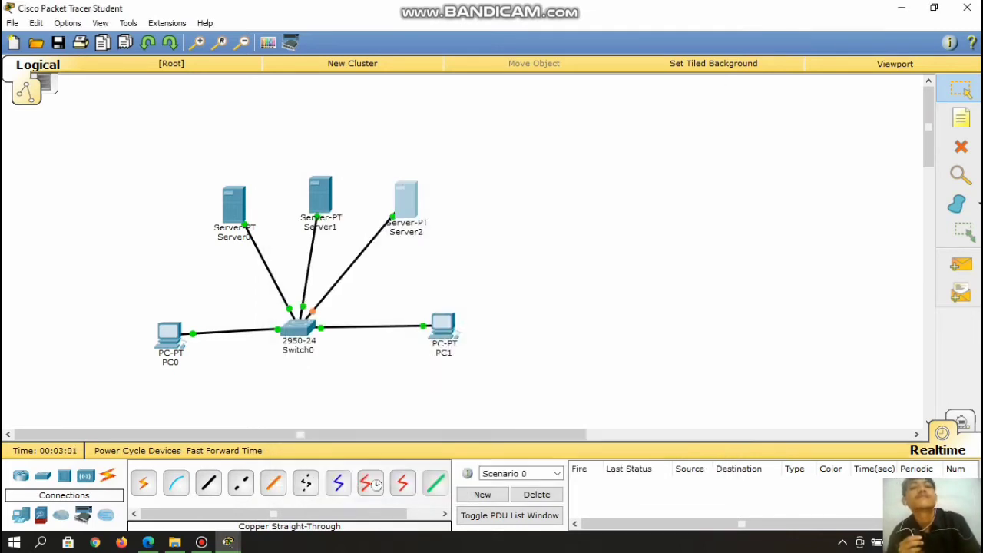
Turn off the HTTP service on Server0.
left_click(233, 204)
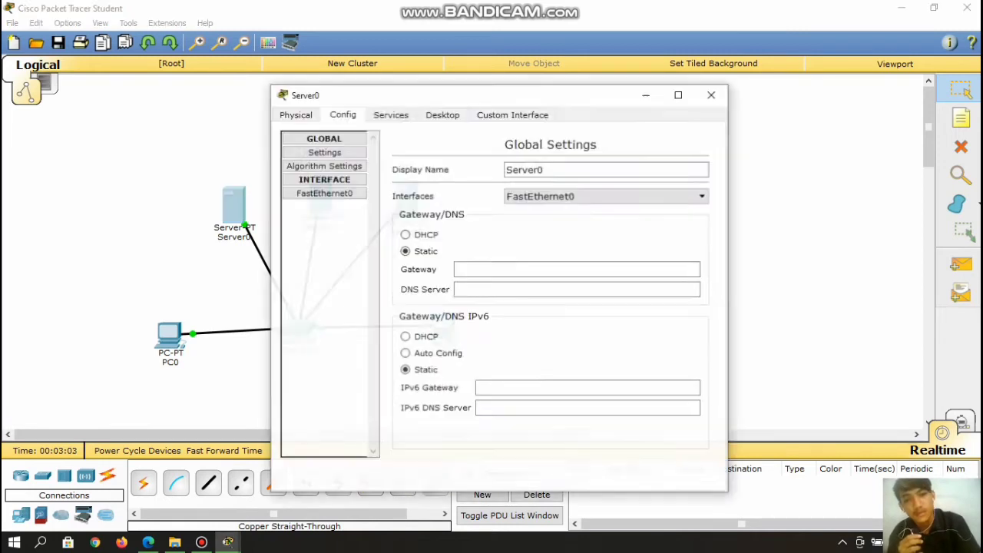
left_click(390, 113)
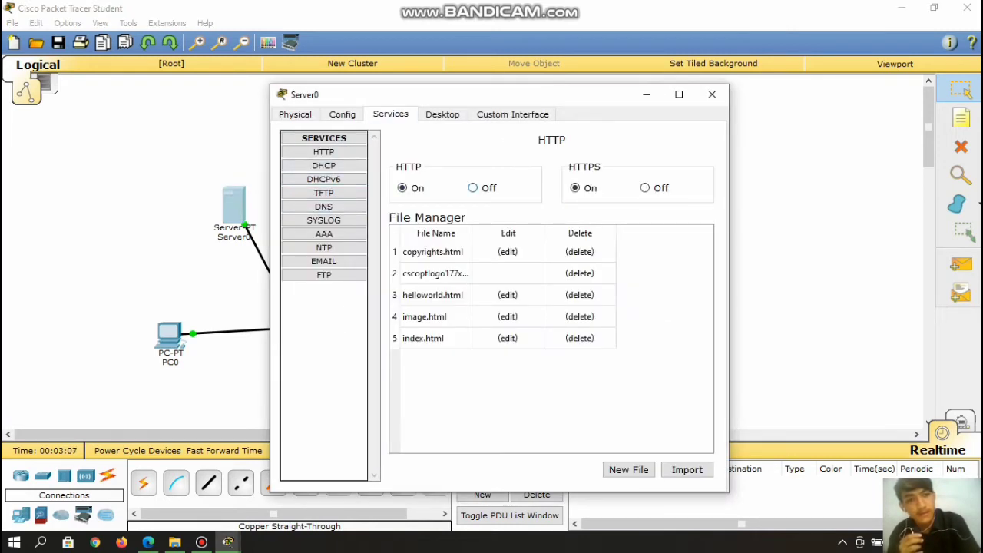
left_click(472, 187)
Enable Server0's DHCP service, save serverPool with start IP address 192.168.123.11 and a maximum of 5 users, and close the window.
left_click(323, 166)
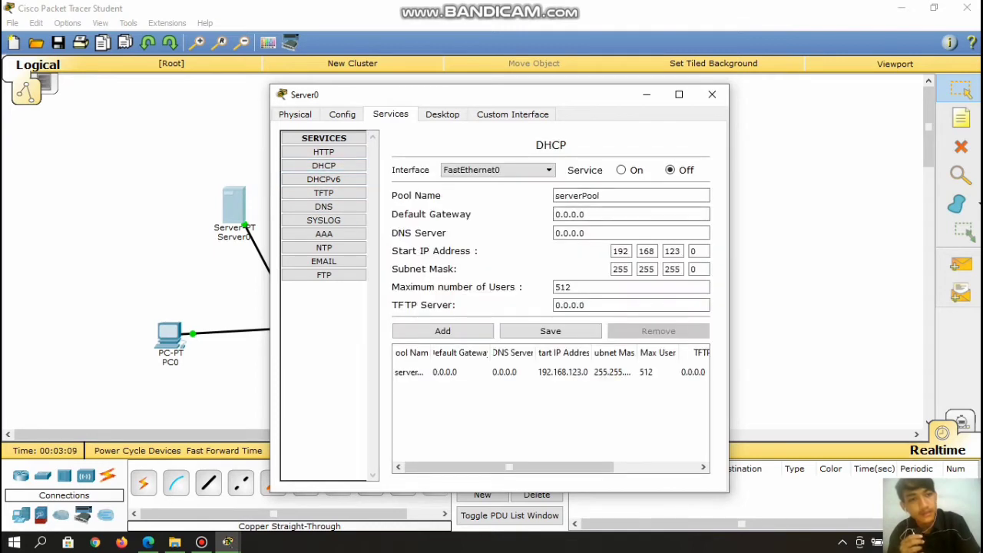
left_click(621, 169)
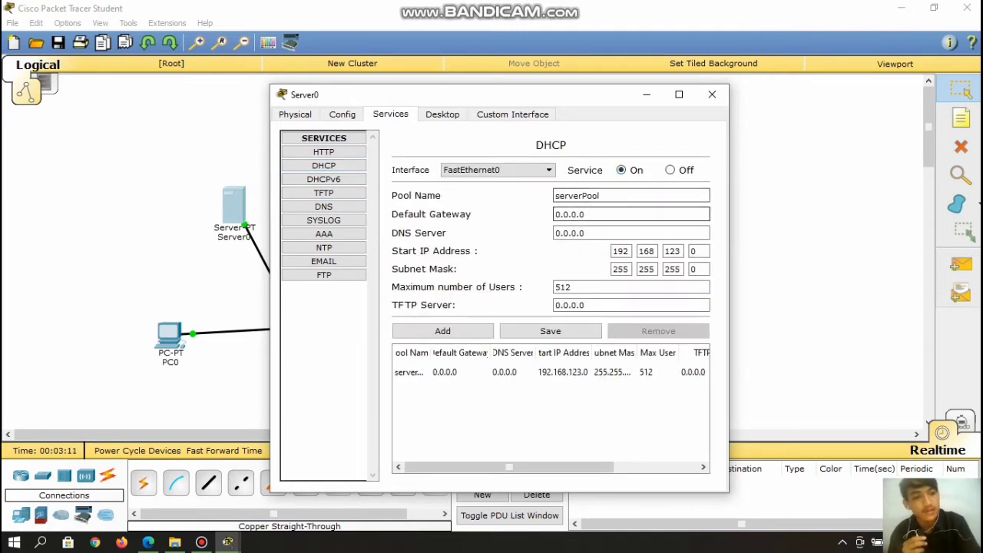
left_click(698, 251)
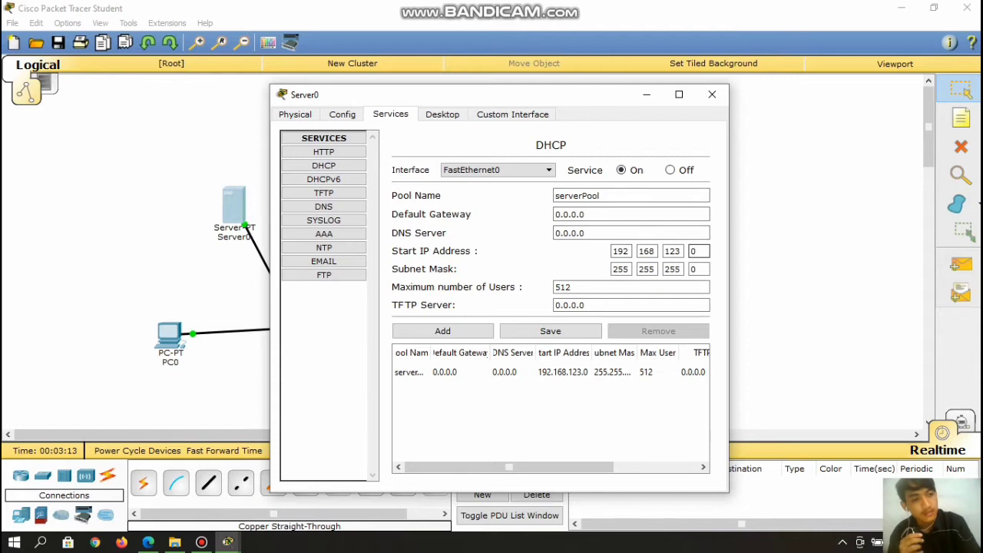
key("BackSpace")
type("11")
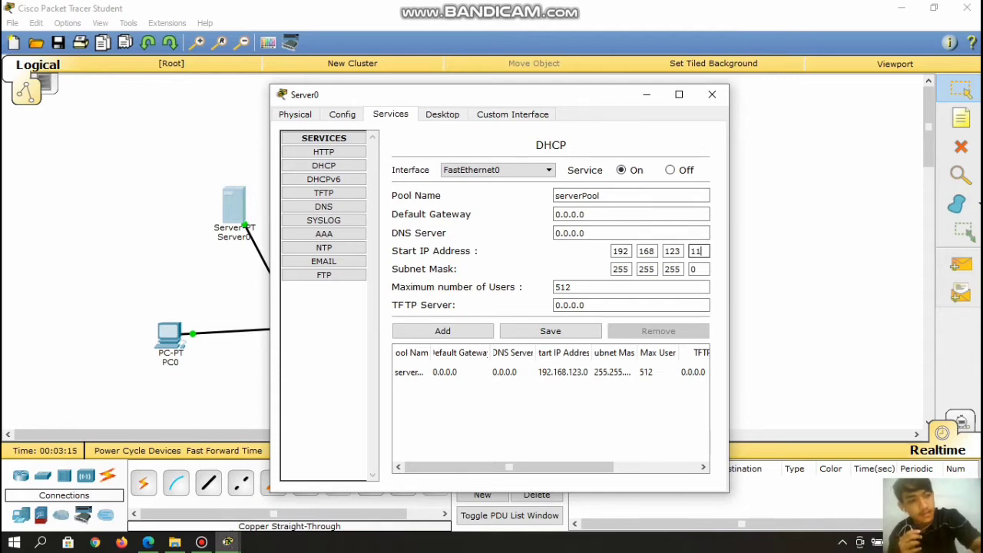
key("Tab")
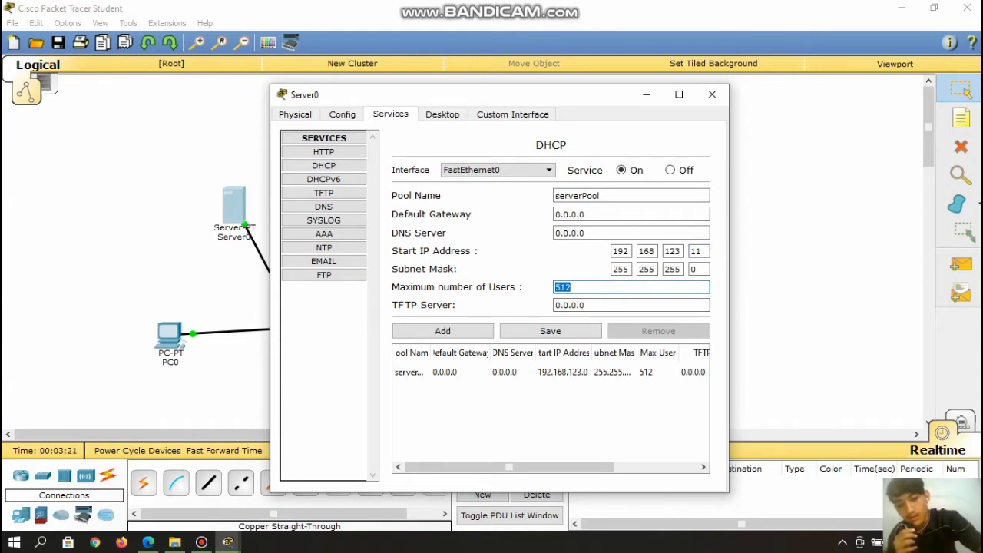
type("5")
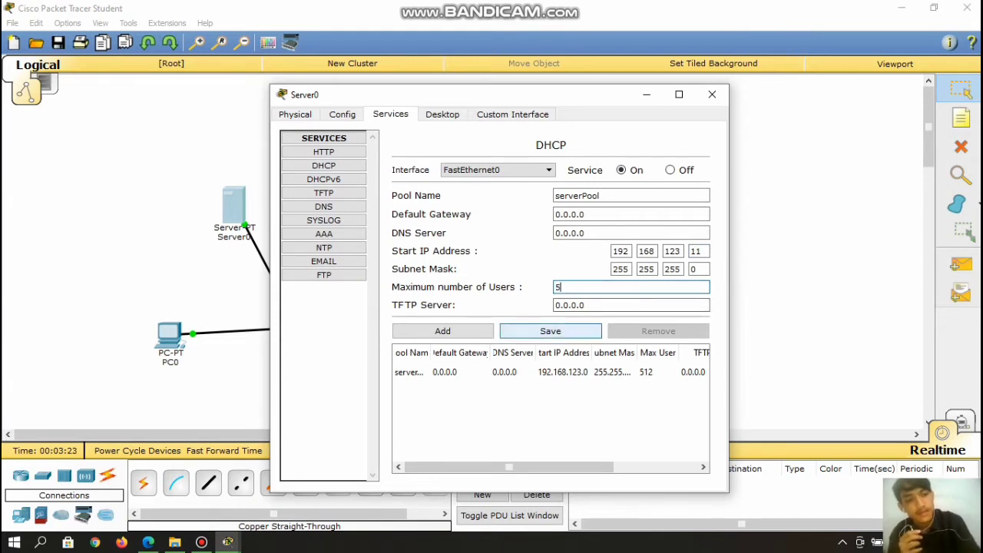
left_click(550, 331)
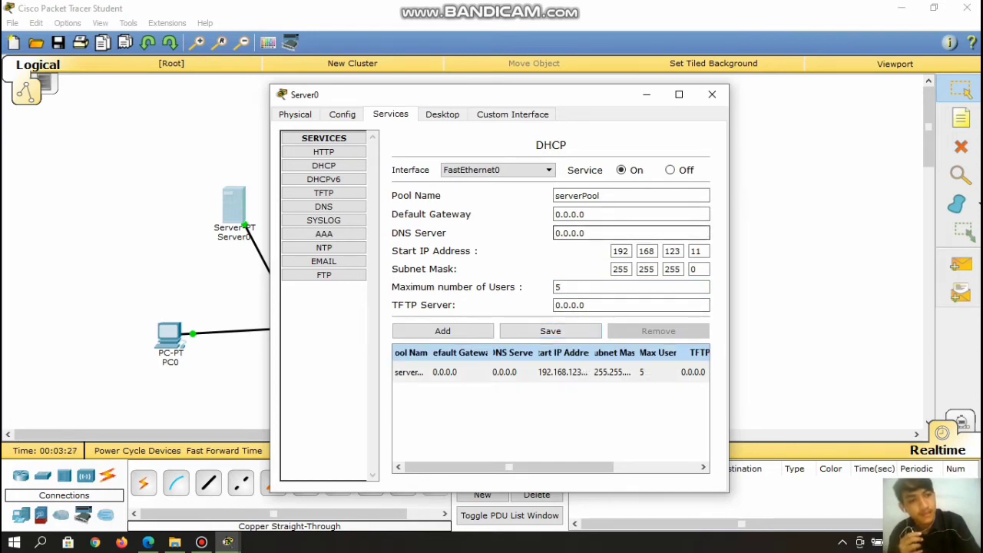
left_click(712, 94)
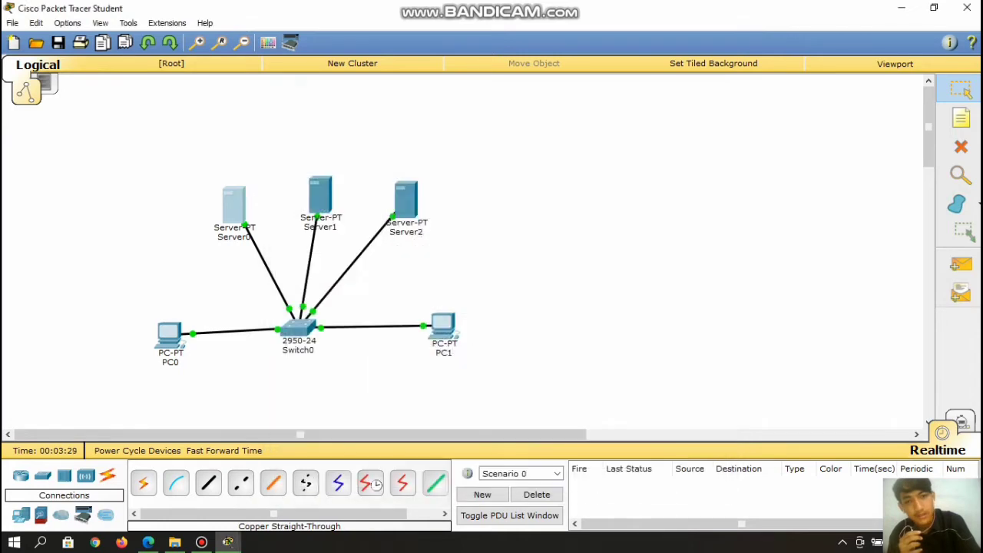
Delete image.html, helloworld.html, the cscoptlogo177x image and copyrights.html from Server1's HTTP files, keeping index.html.
left_click(321, 196)
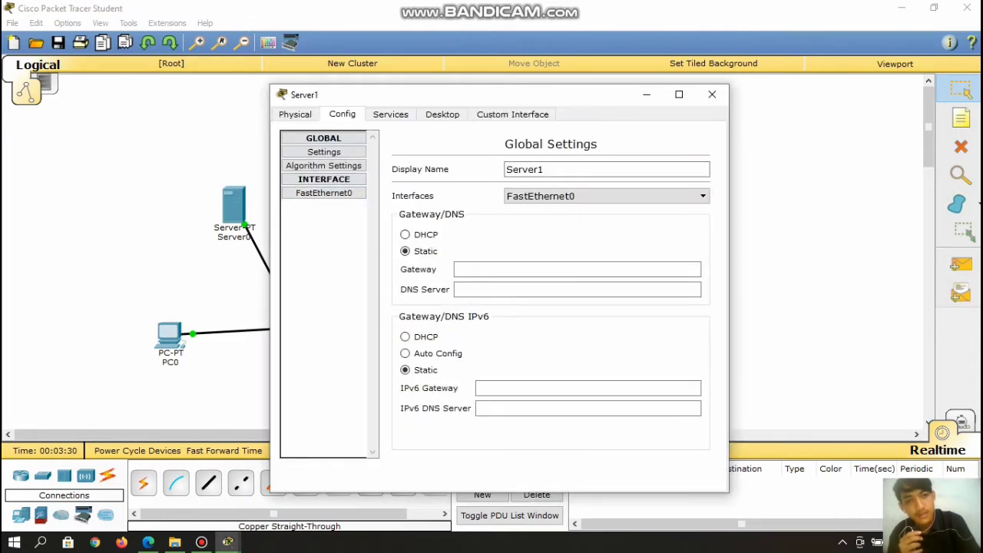
left_click(390, 114)
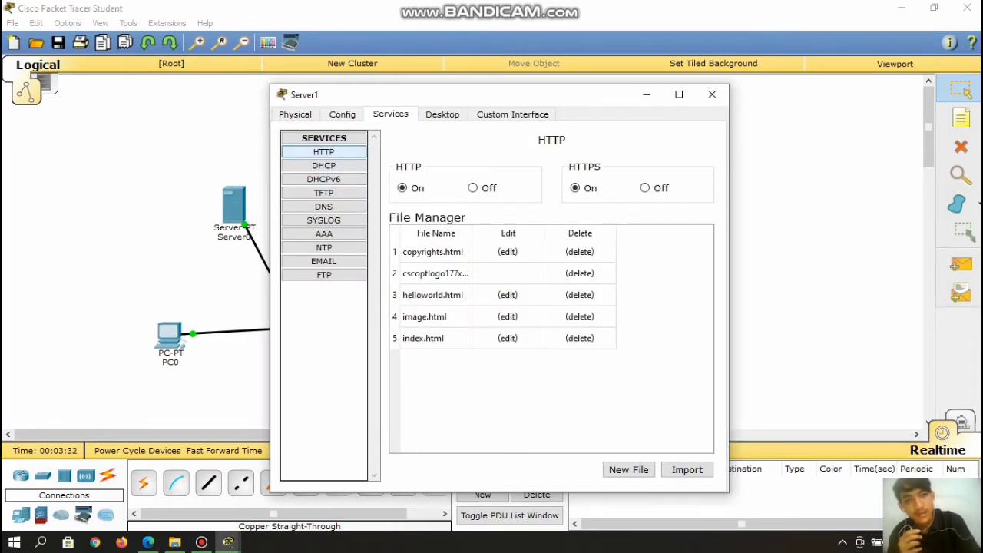
left_click(323, 152)
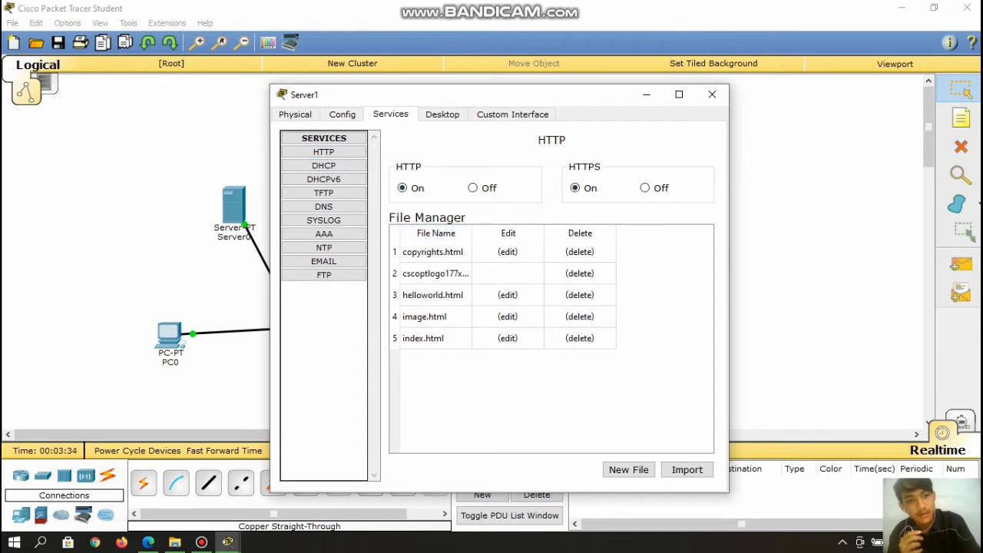
left_click(579, 317)
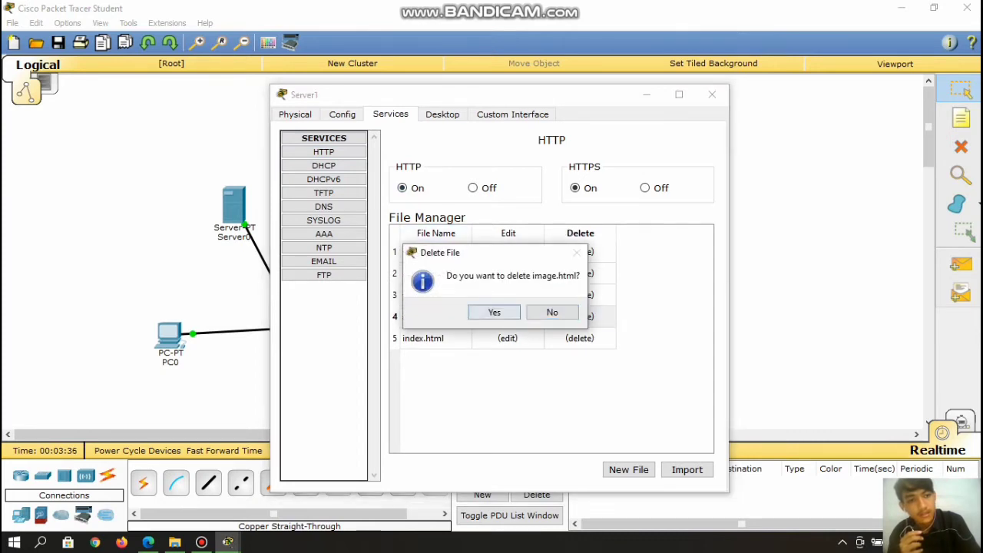
left_click(496, 312)
left_click(579, 295)
left_click(500, 311)
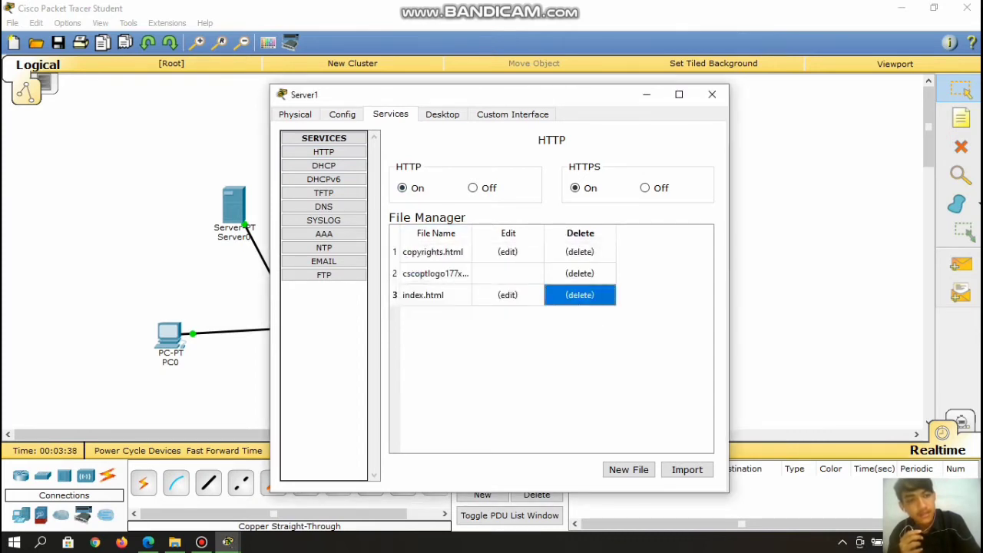
left_click(579, 273)
left_click(506, 311)
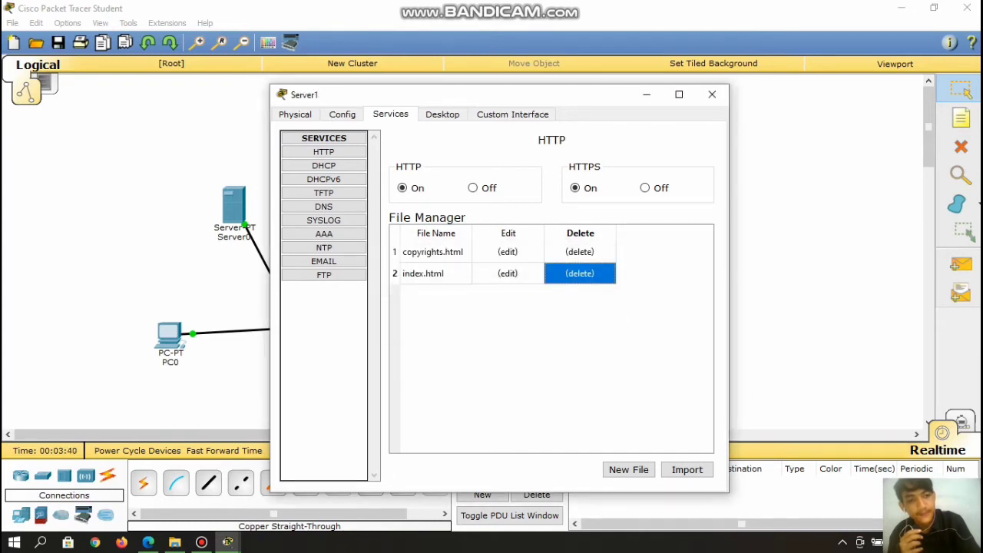
left_click(579, 252)
left_click(502, 310)
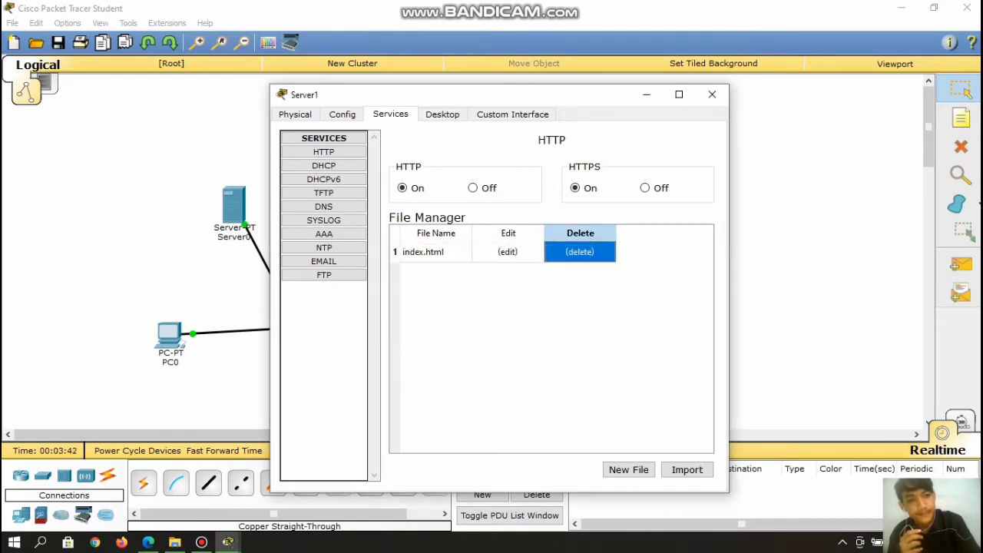
Open Server1's index.html for editing and clear everything between the opening and closing html tags.
left_click(508, 252)
left_click_drag(629, 269, 394, 188)
key("BackSpace")
key("BackSpace")
key("BackSpace")
key("BackSpace")
key("BackSpace")
key("BackSpace")
key("BackSpace")
key("BackSpace")
key("BackSpace")
key("BackSpace")
key("BackSpace")
key("BackSpace")
key("BackSpace")
key("BackSpace")
key("BackSpace")
key("BackSpace")
key("BackSpace")
key("BackSpace")
key("BackSpace")
key("BackSpace")
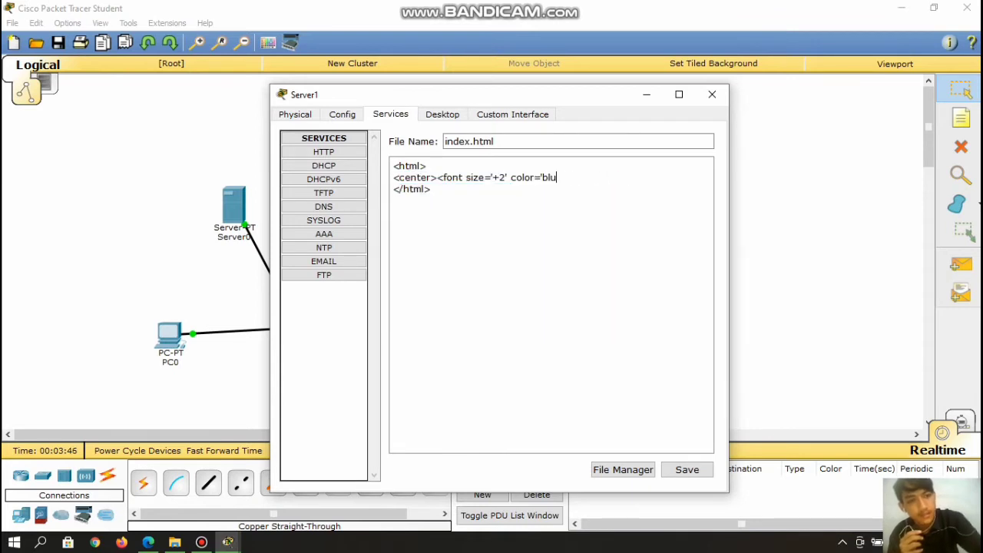
key("BackSpace")
key("BackSpace")
key("BackSpace")
key("BackSpace")
key("BackSpace")
key("BackSpace")
key("BackSpace")
key("BackSpace")
key("BackSpace")
key("BackSpace")
key("BackSpace")
key("BackSpace")
key("BackSpace")
key("BackSpace")
key("BackSpace")
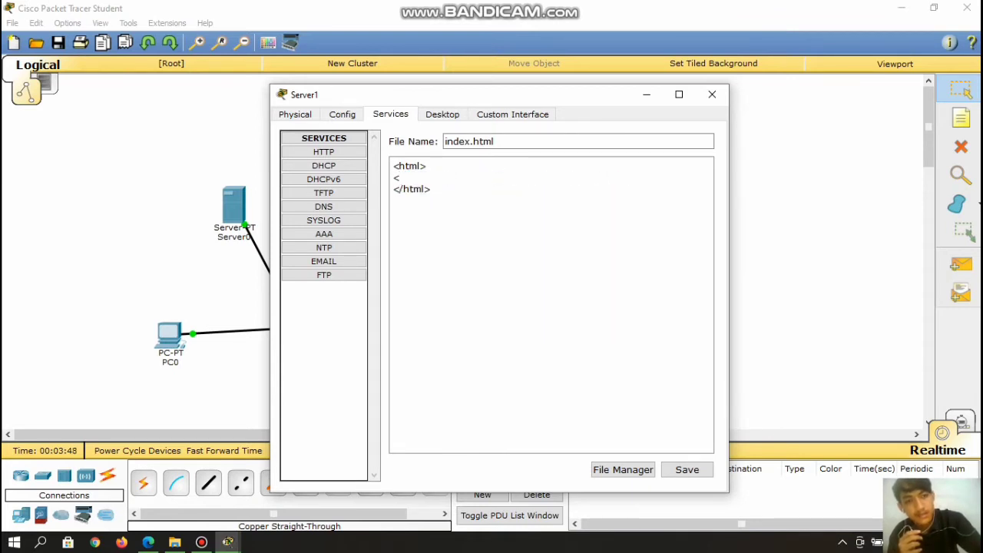
Write "welcome to cisco" between the html tags, save index.html over the existing file, and close Server1's window.
type("wel")
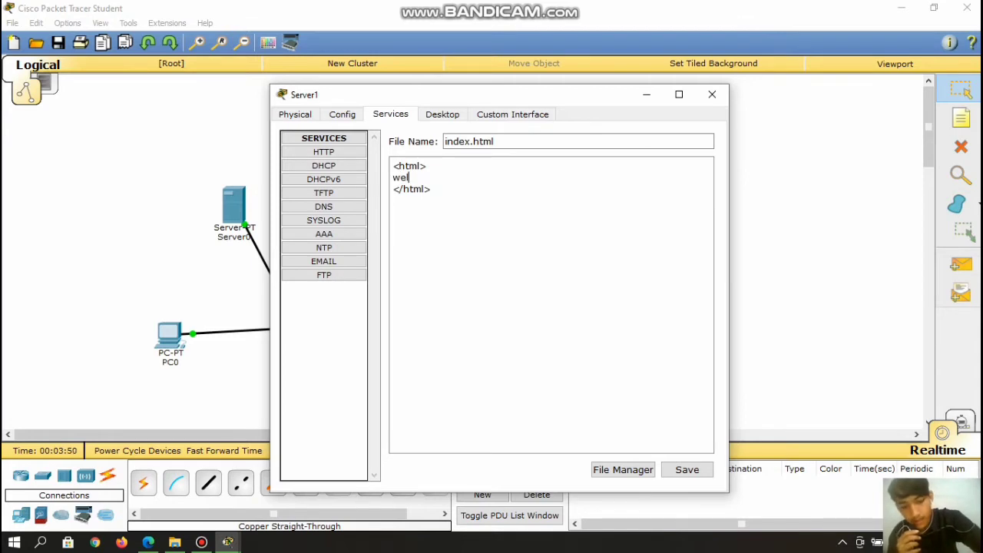
type("come t")
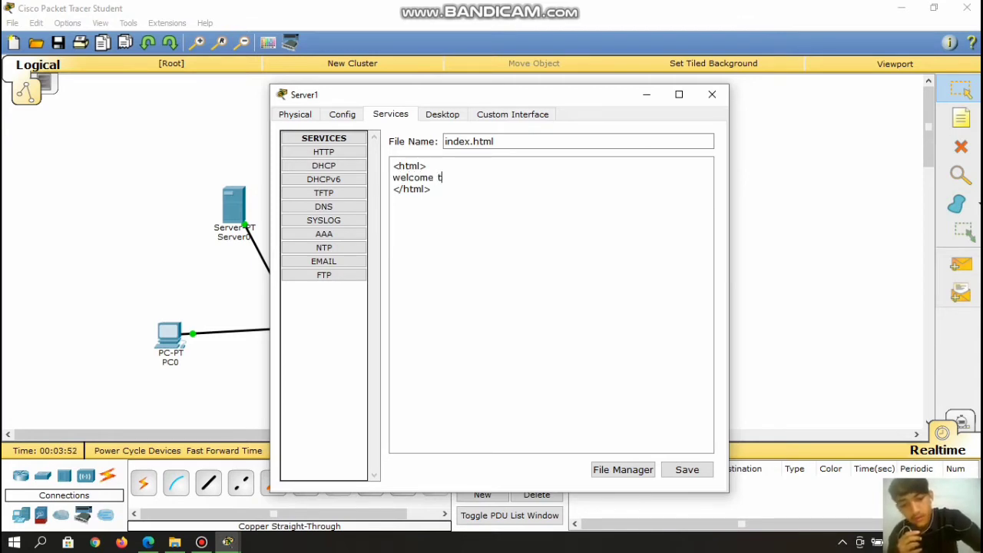
type("o ci")
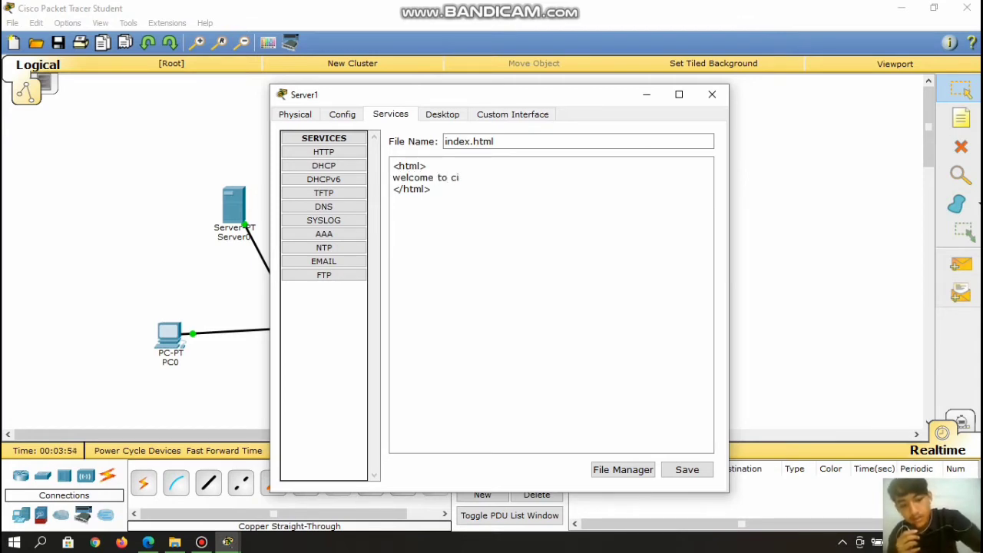
type("sco")
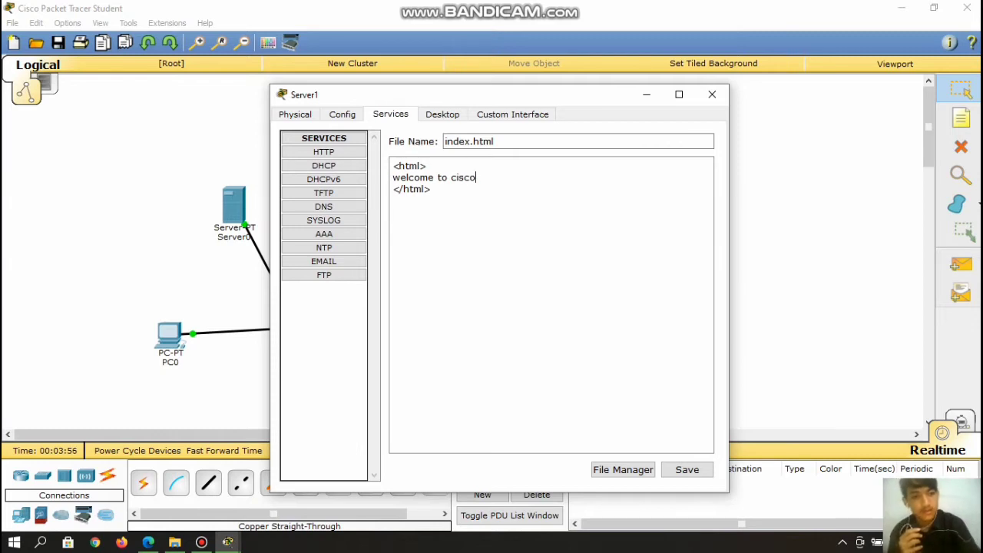
left_click(687, 469)
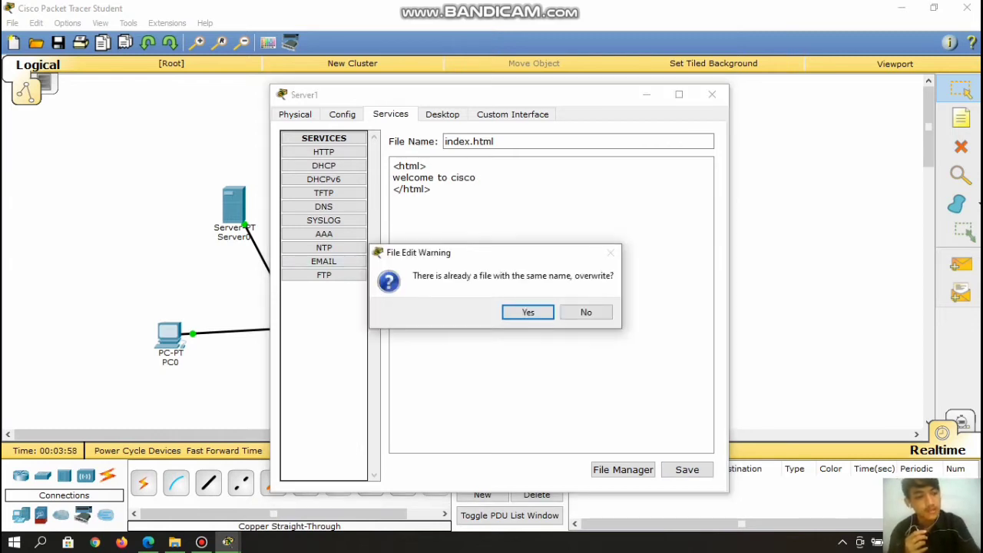
left_click(528, 311)
left_click(623, 469)
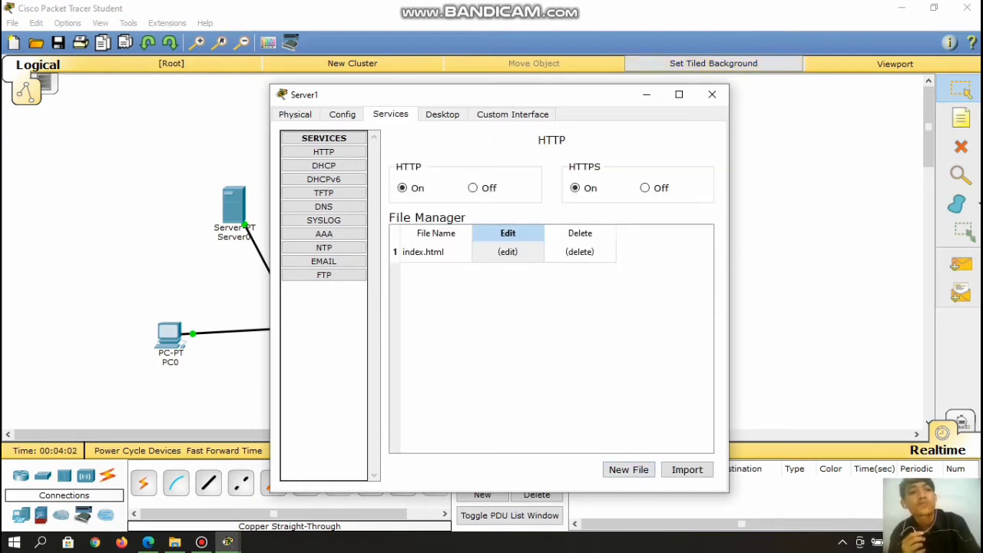
left_click(712, 94)
Turn on the DNS service on Server2.
left_click(405, 199)
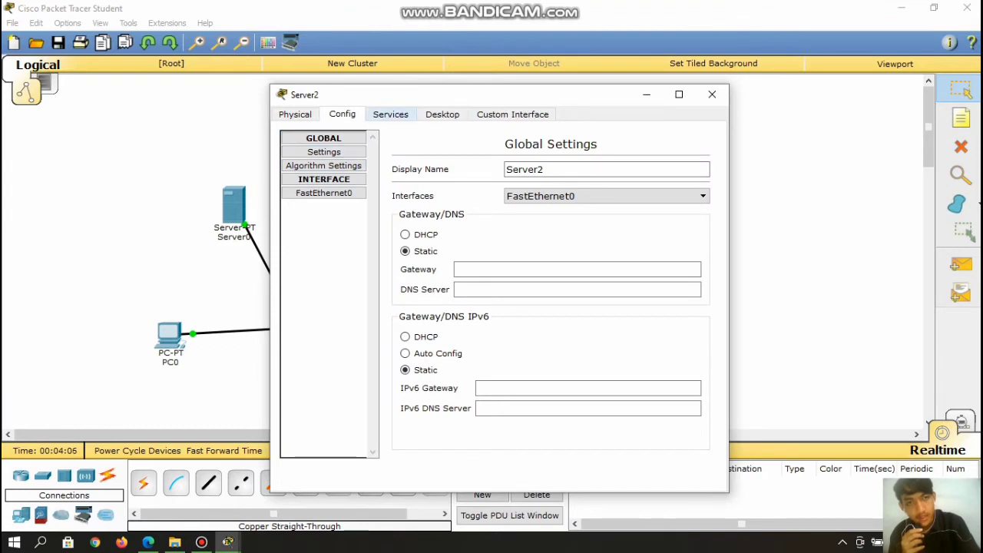
left_click(390, 114)
left_click(323, 207)
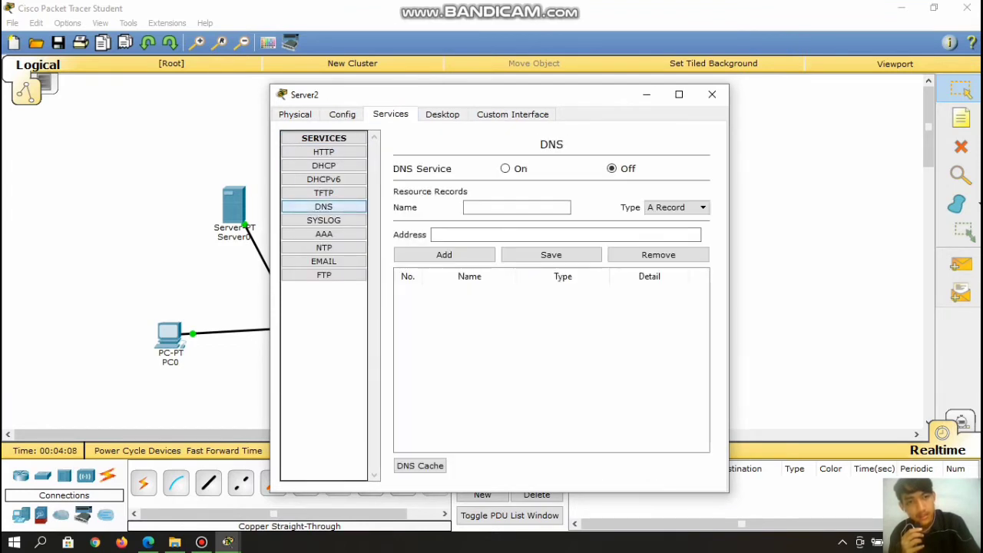
left_click(505, 169)
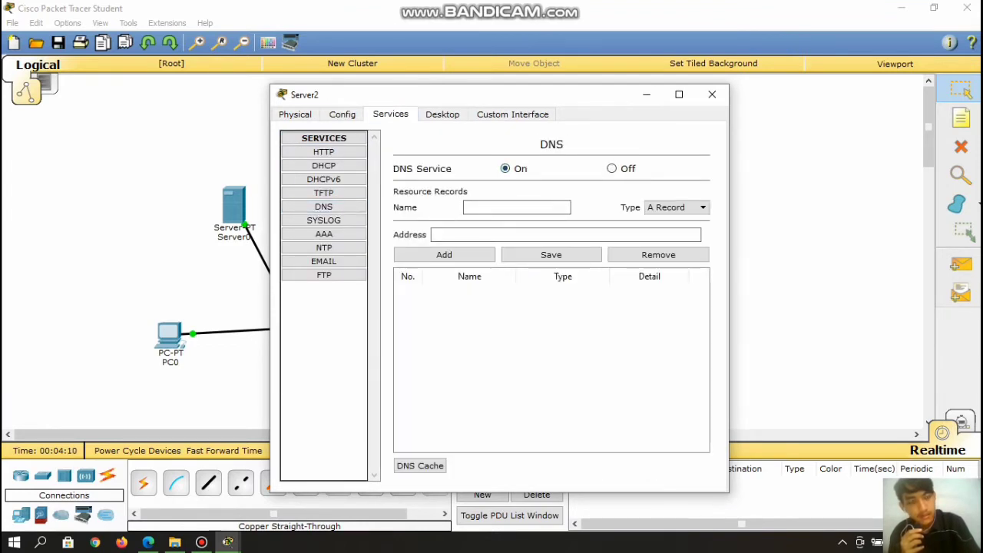
Add a DNS A record on Server2 mapping jarkom.com to 192.168.123.150, and close its window.
left_click(516, 208)
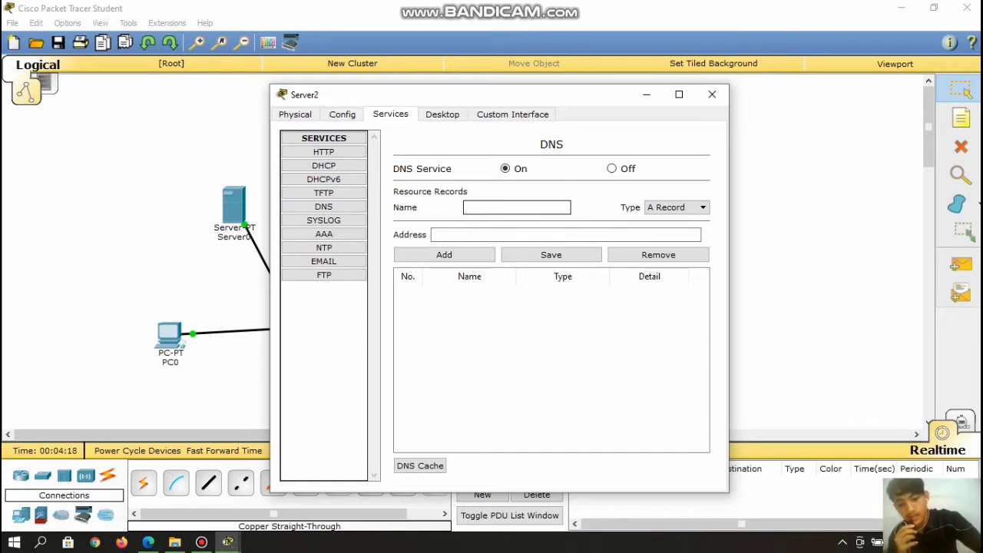
type("ja")
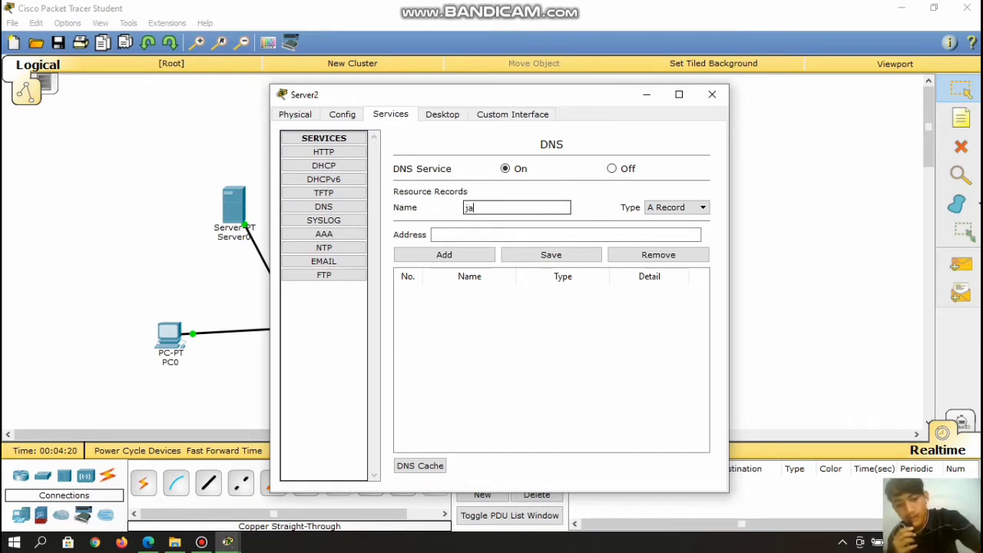
type("rkom.")
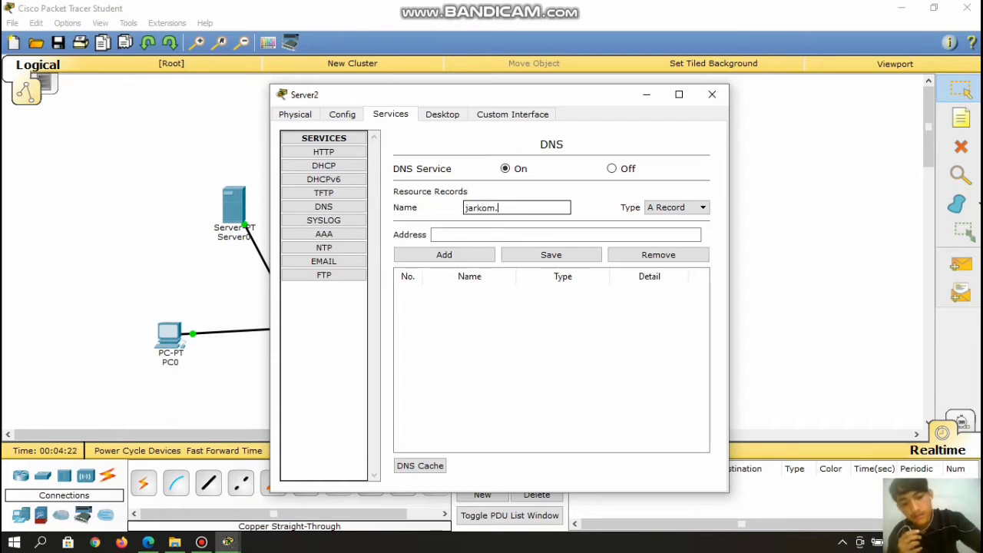
type("com")
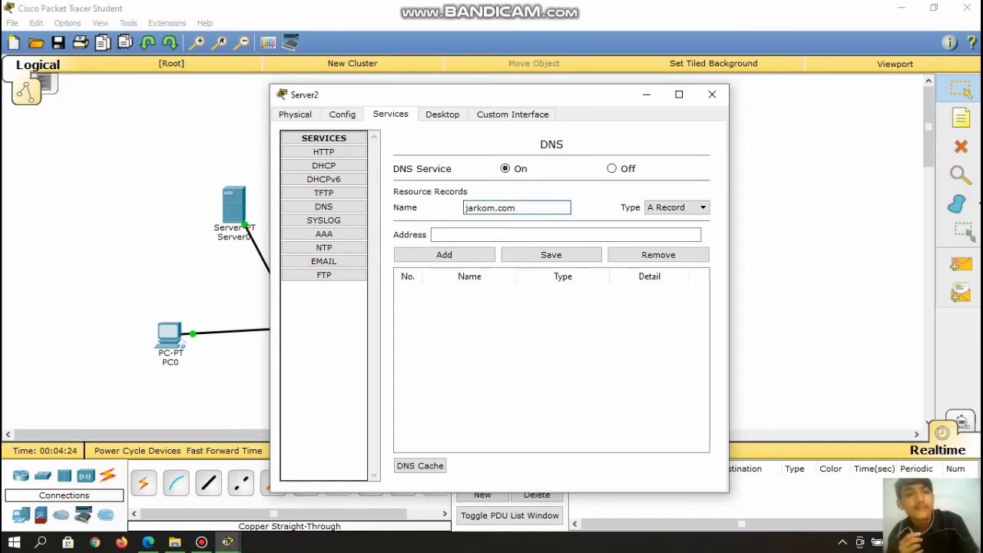
key("Tab")
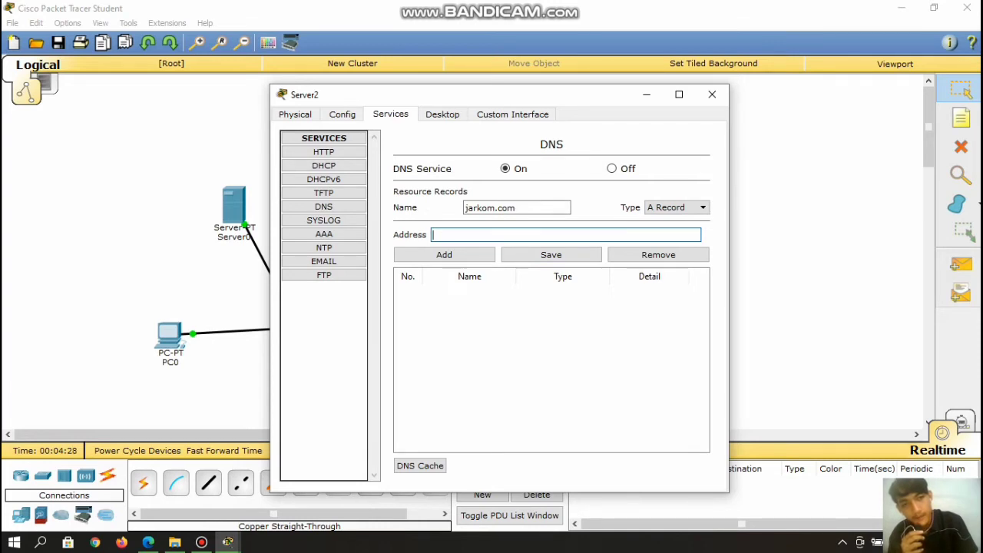
left_click_drag(461, 95, 535, 84)
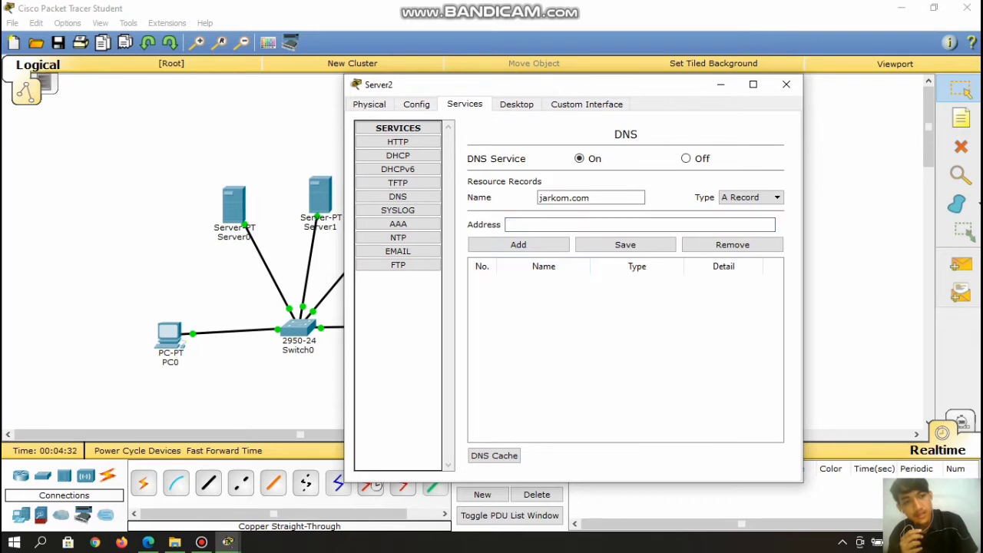
right_click(539, 226)
left_click(573, 303)
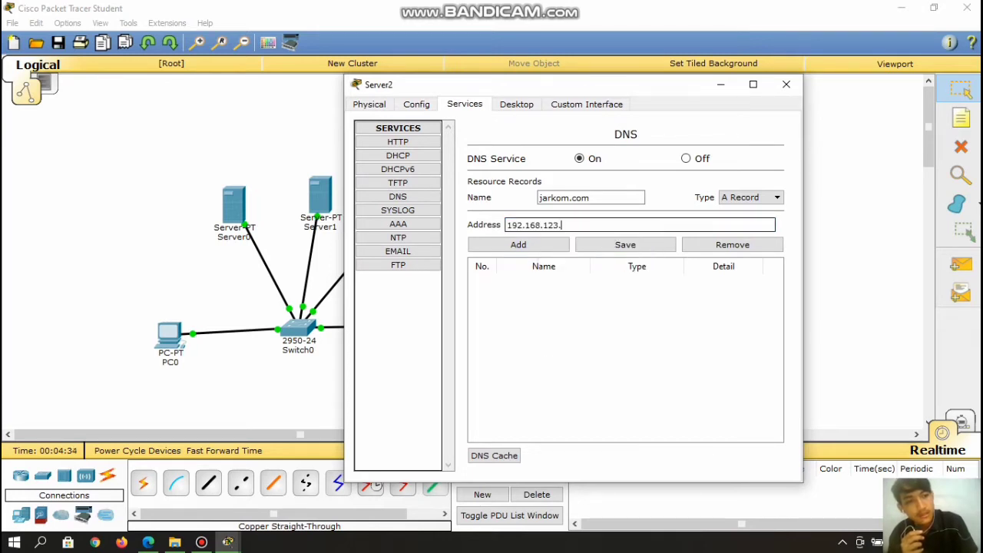
type("150")
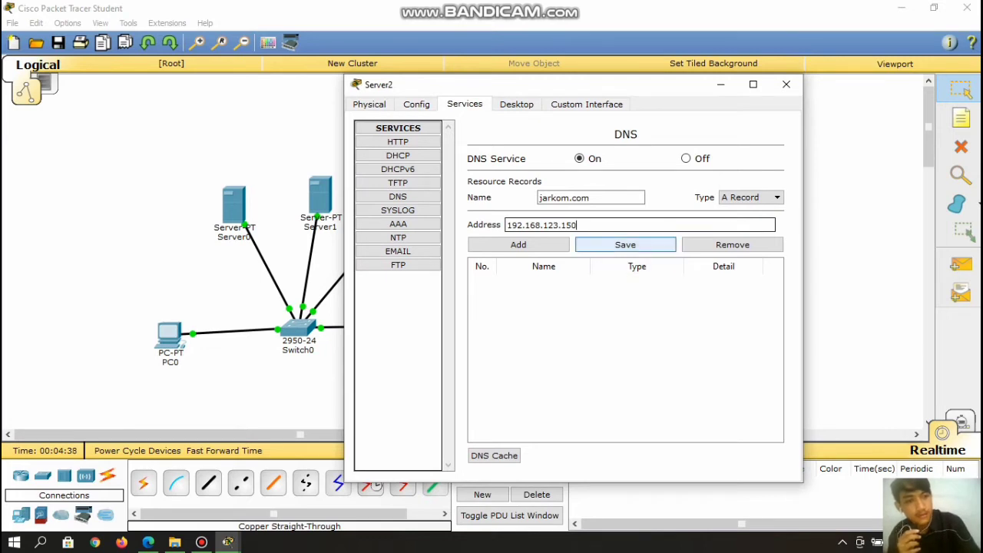
left_click(626, 244)
left_click(527, 279)
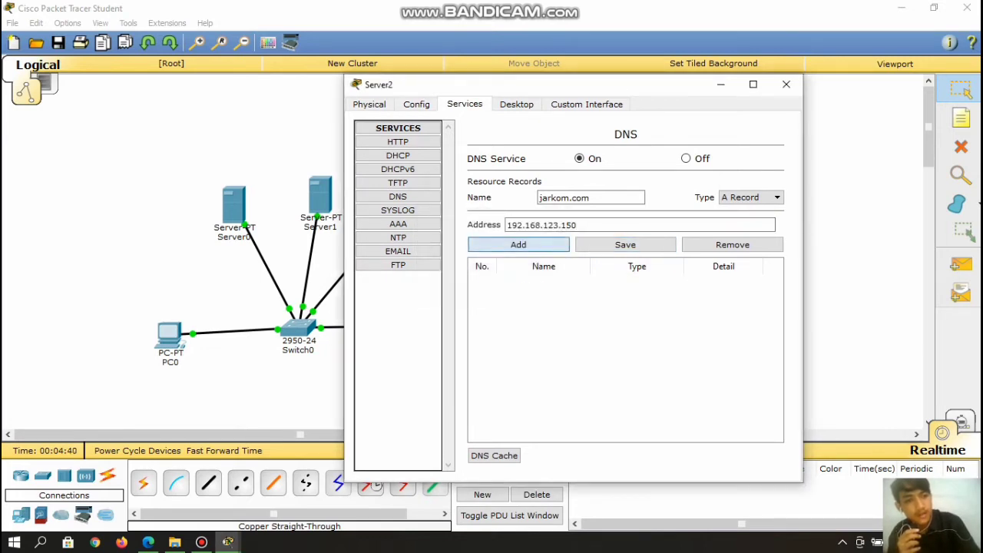
left_click(519, 244)
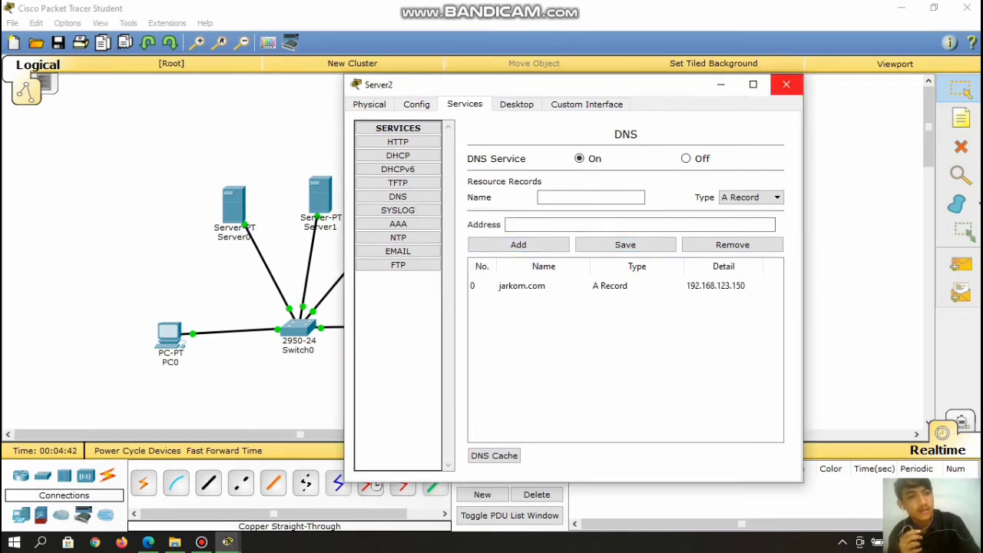
left_click(786, 84)
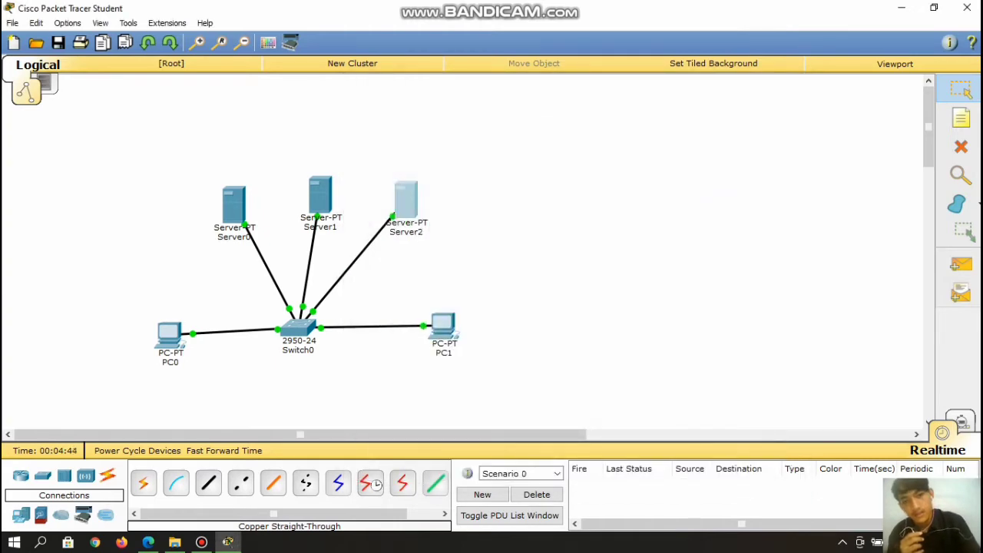
Set the DNS server of Server0's DHCP serverPool to 192.168.123.200 and save the pool.
left_click(233, 203)
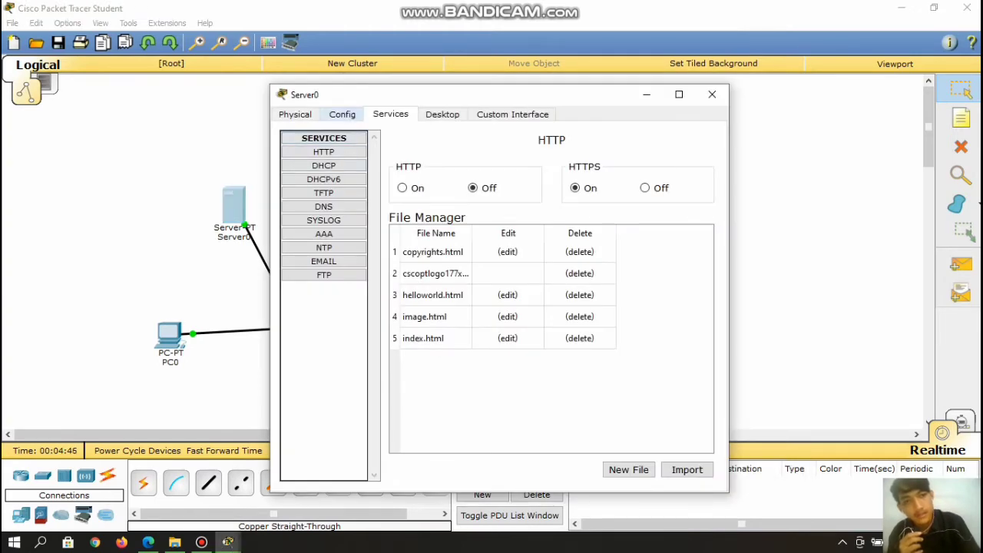
left_click(323, 165)
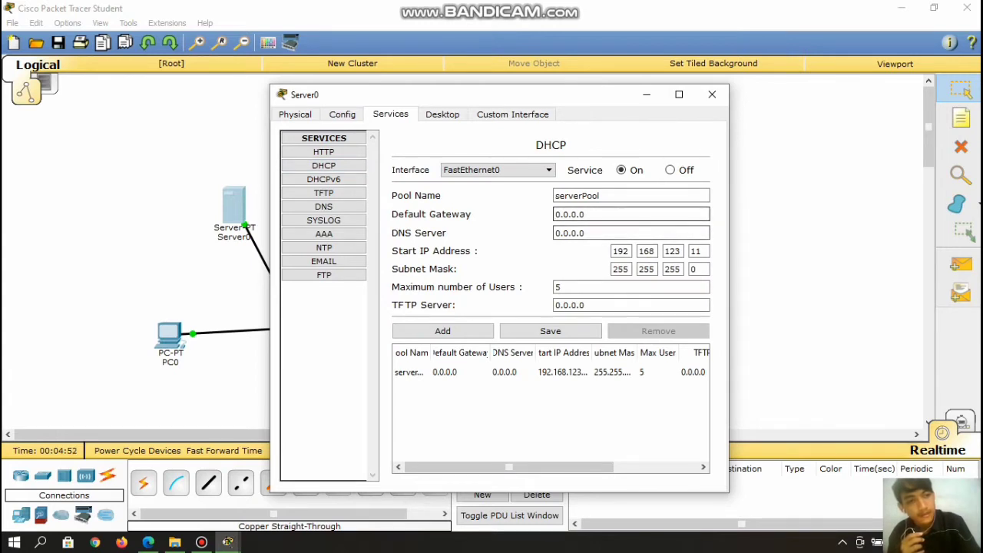
left_click(586, 233)
left_click_drag(588, 232, 547, 233)
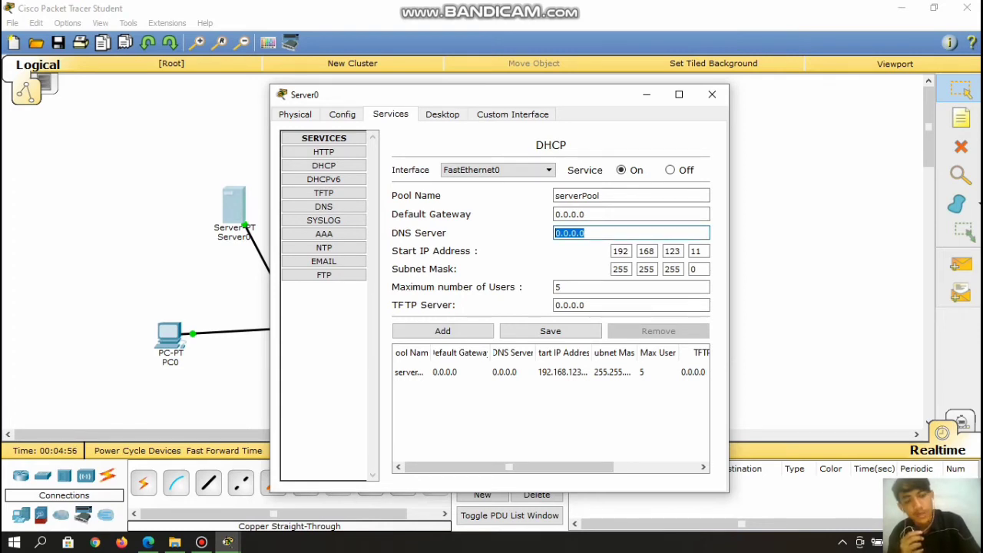
key("BackSpace")
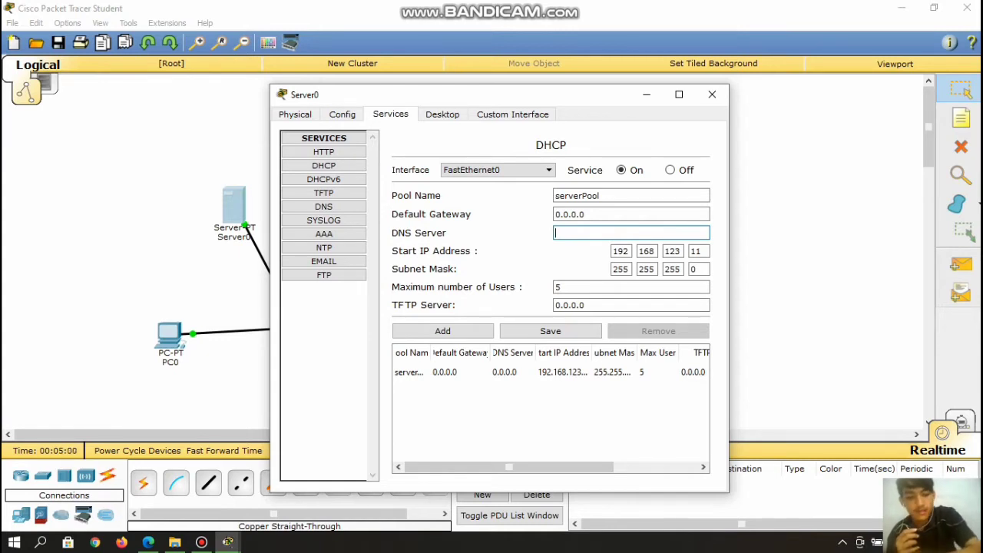
type("192.168.123.200")
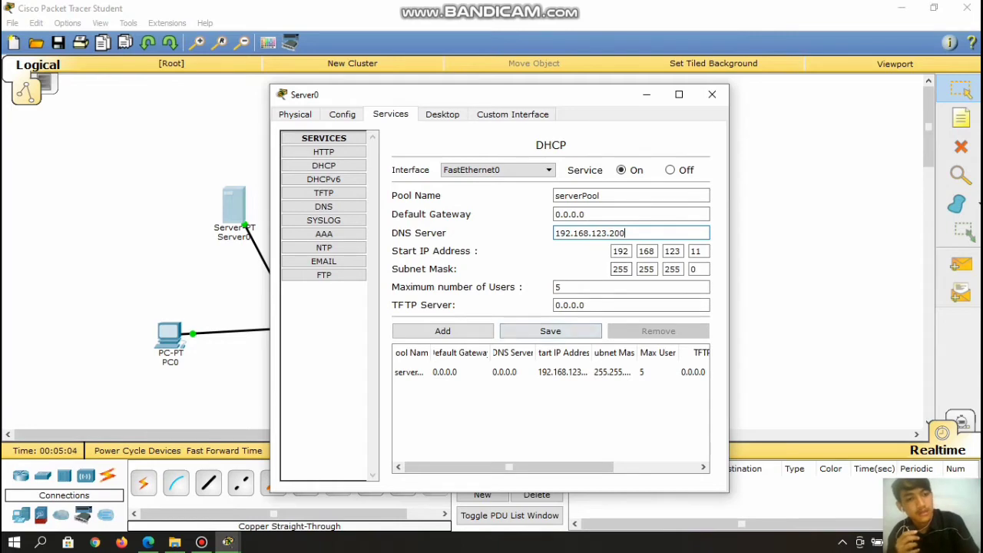
left_click(550, 331)
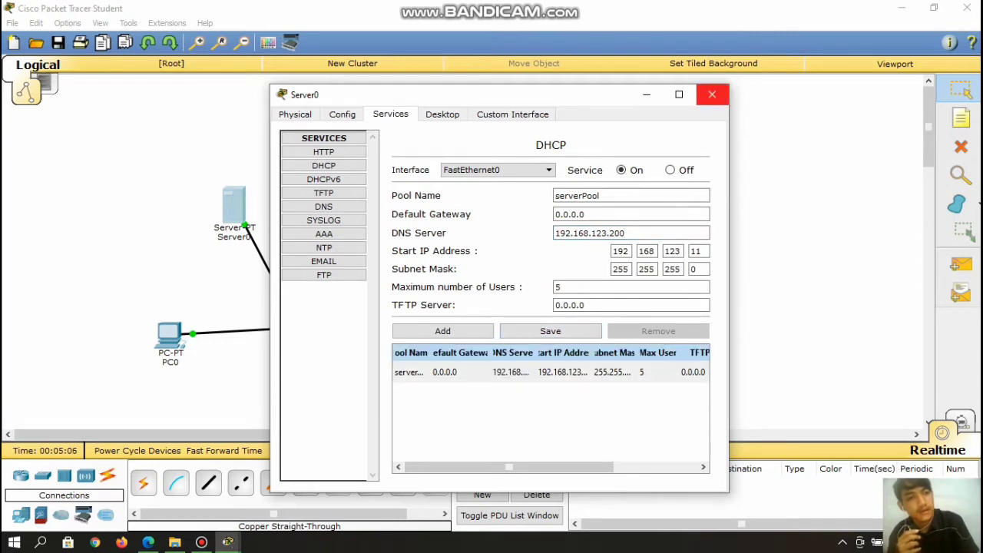
Close Server0's window and switch PC0's IP configuration from Static to DHCP.
left_click(712, 94)
left_click(169, 335)
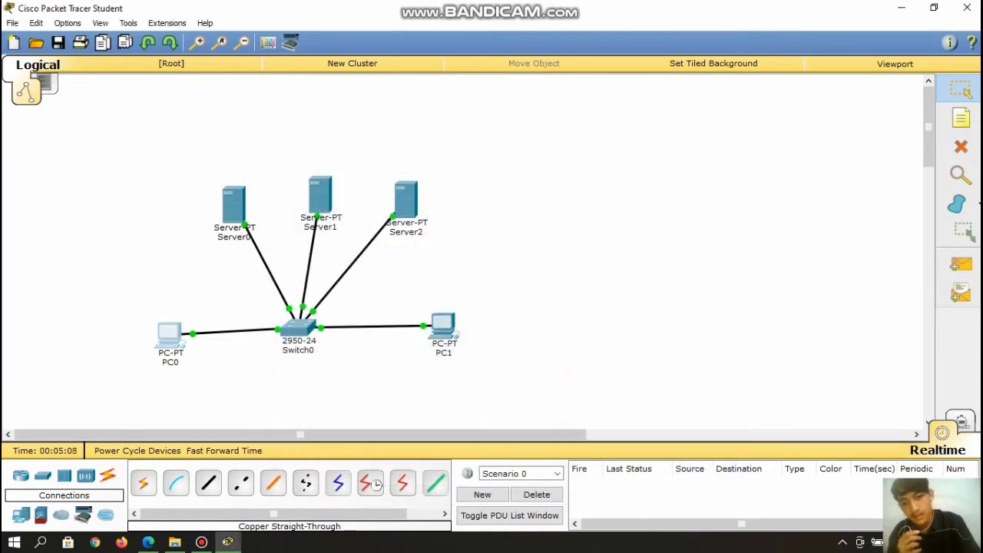
left_click(323, 176)
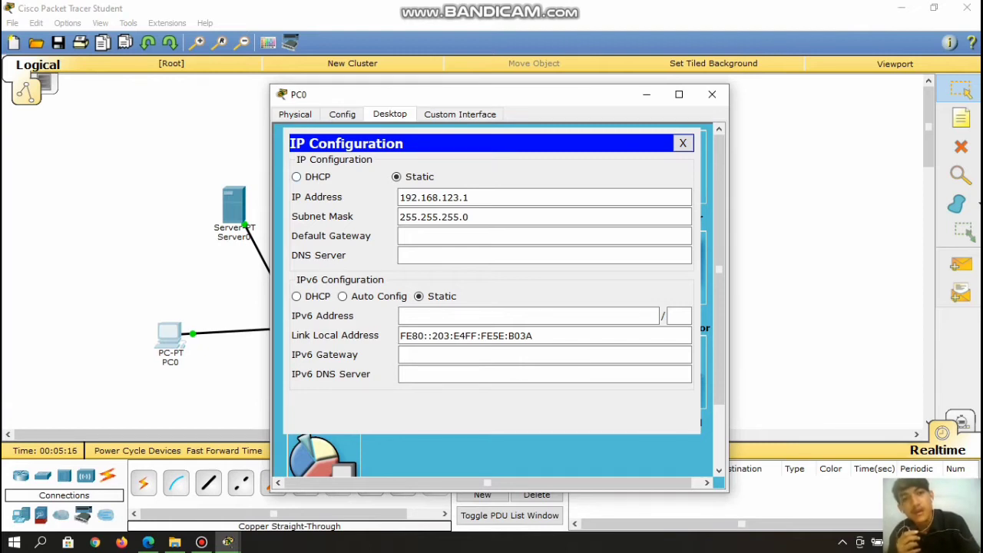
left_click(297, 177)
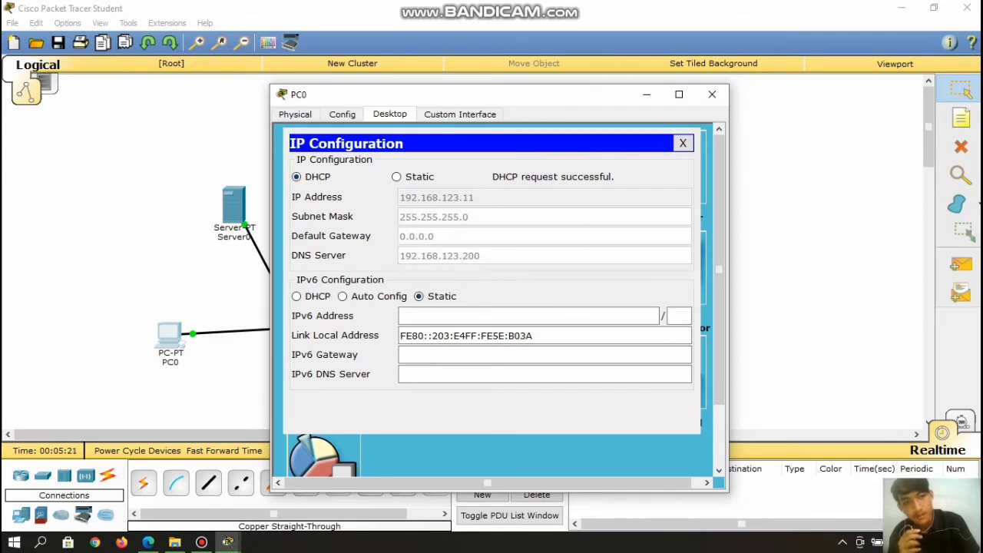
left_click(683, 143)
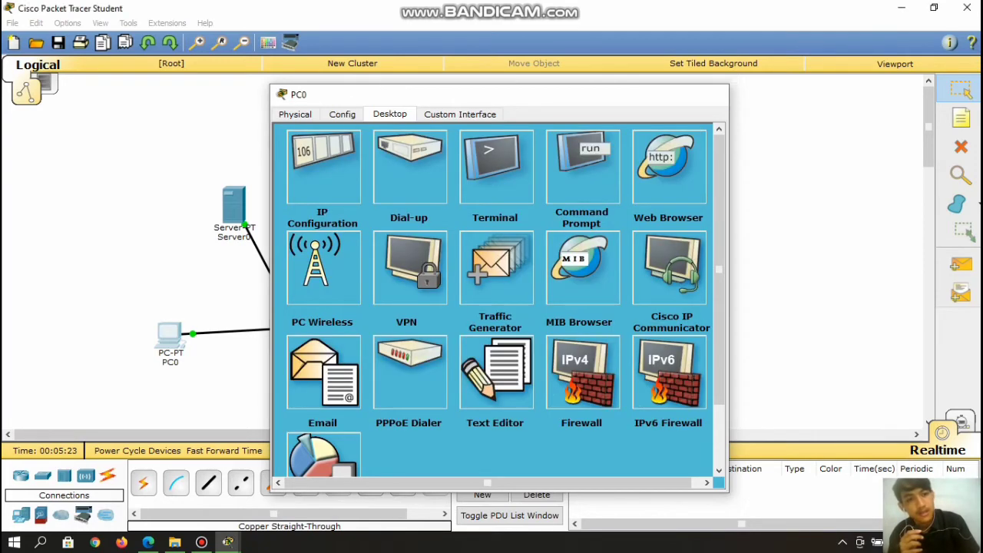
left_click(712, 94)
Switch PC1's IP configuration from Static to DHCP and close its window.
left_click(441, 326)
left_click(324, 168)
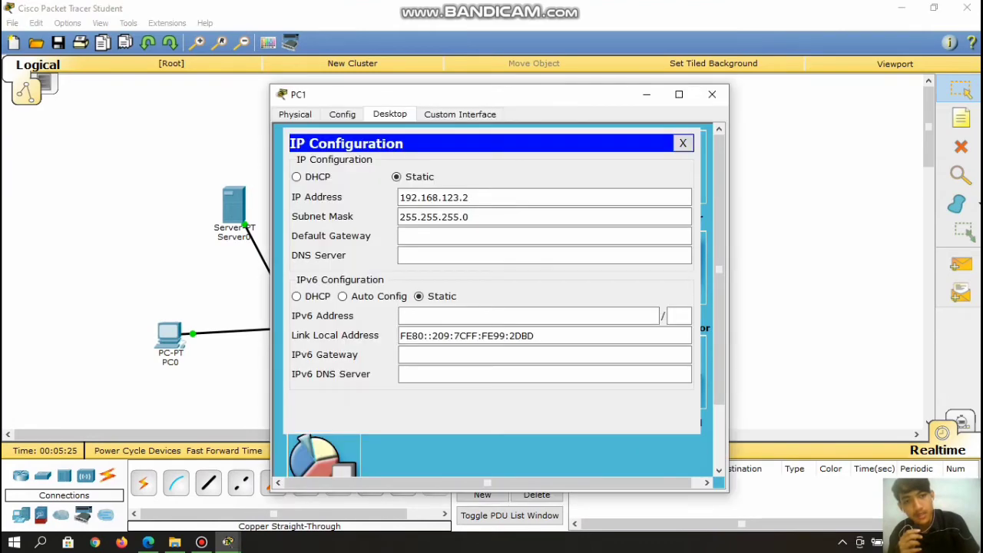
left_click(298, 176)
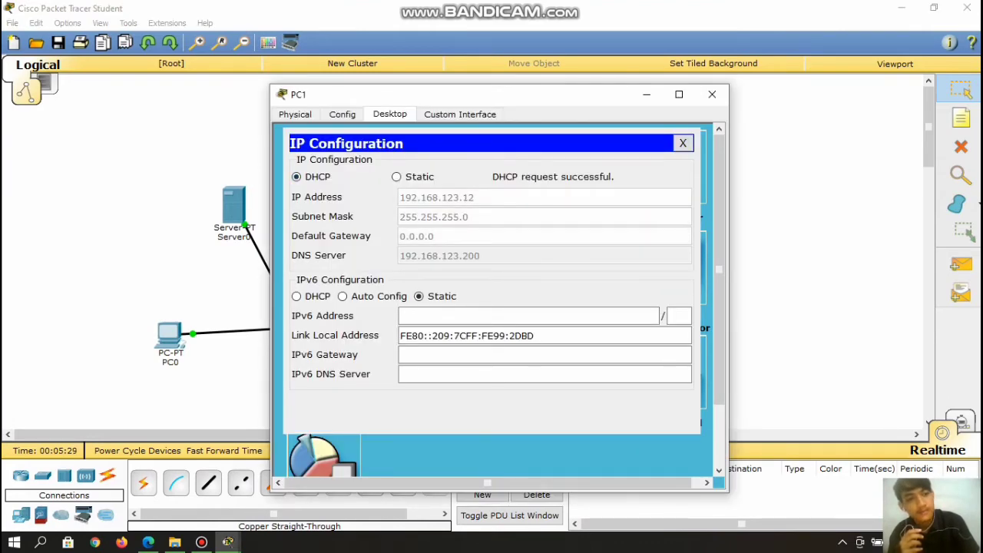
left_click(683, 143)
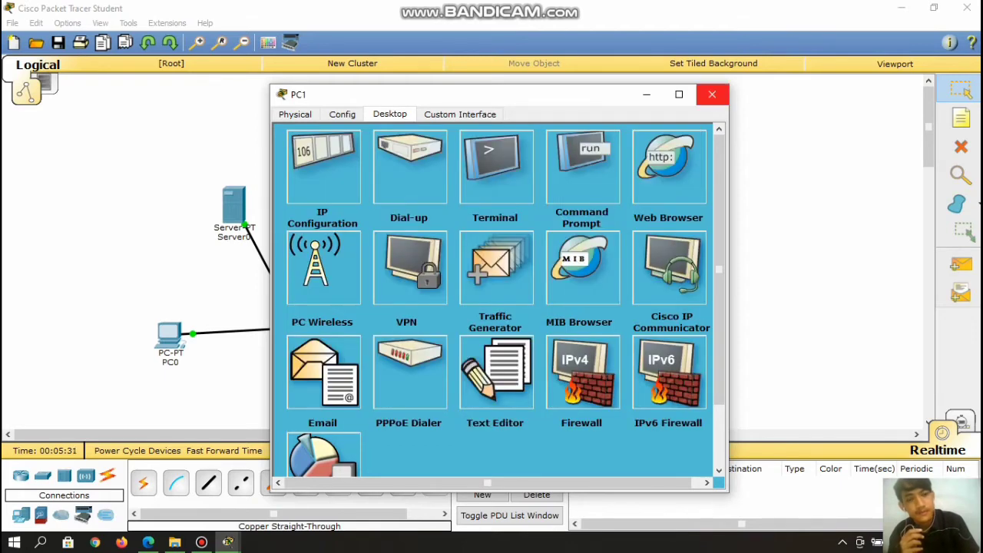
left_click(712, 93)
Move PC0 and PC1 closer together, just below Switch0 in the workspace.
left_click_drag(169, 332, 232, 371)
left_click_drag(443, 326, 349, 379)
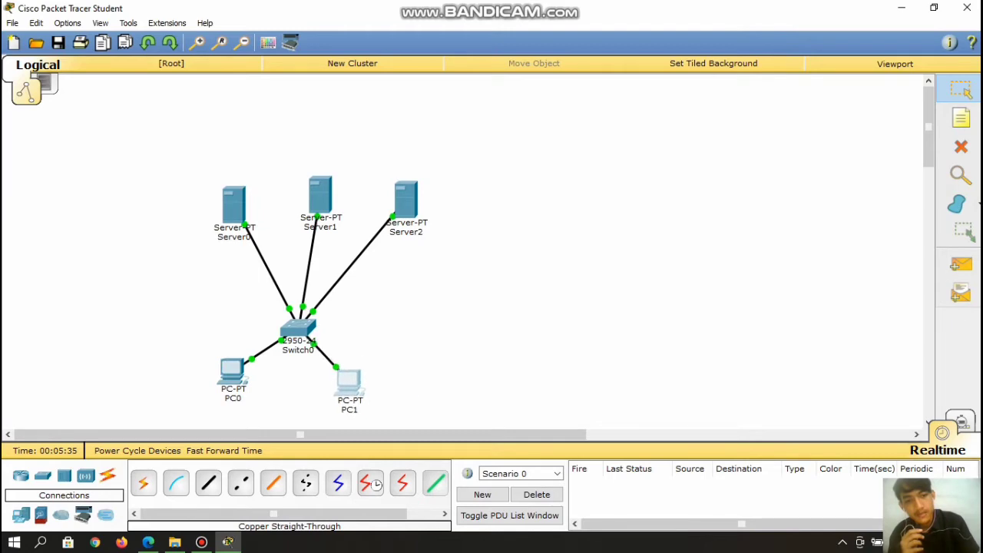
Load jarkom.com in PC0's web browser to test the site, and close PC0's window.
left_click(232, 372)
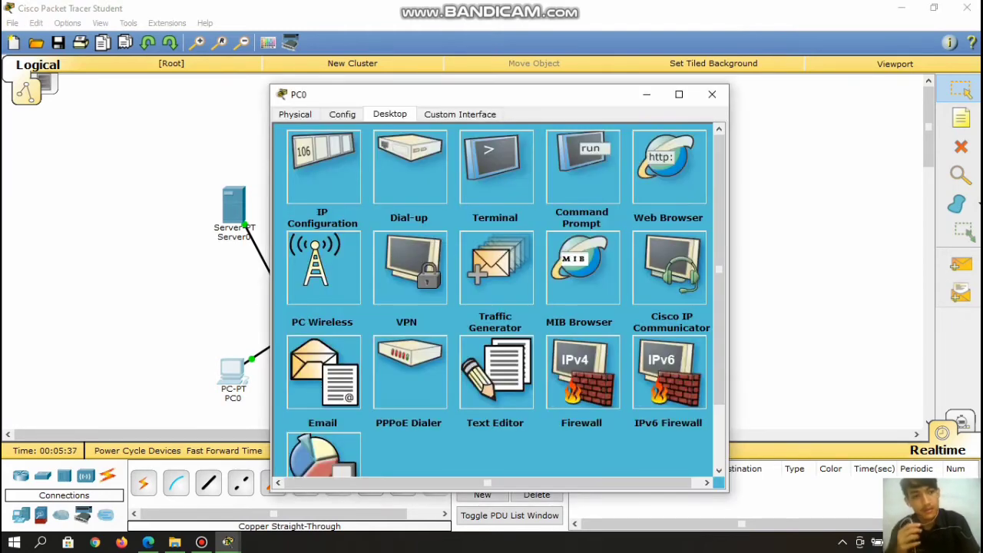
left_click(668, 165)
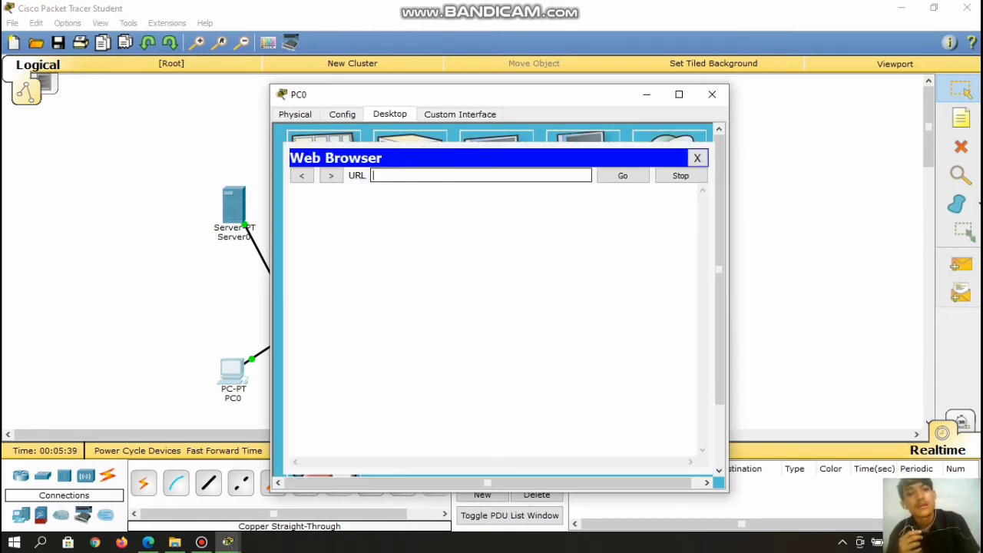
type("j")
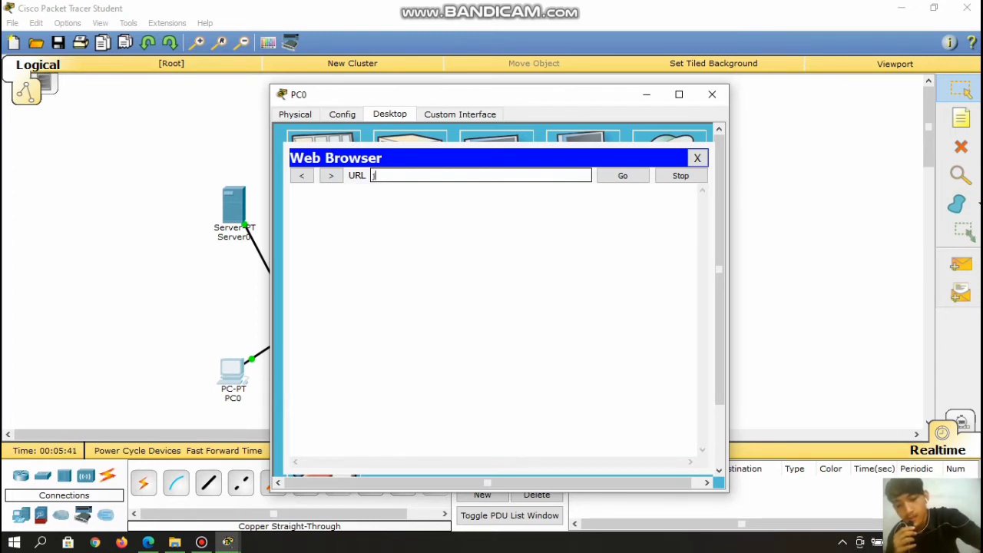
type("arkom.com")
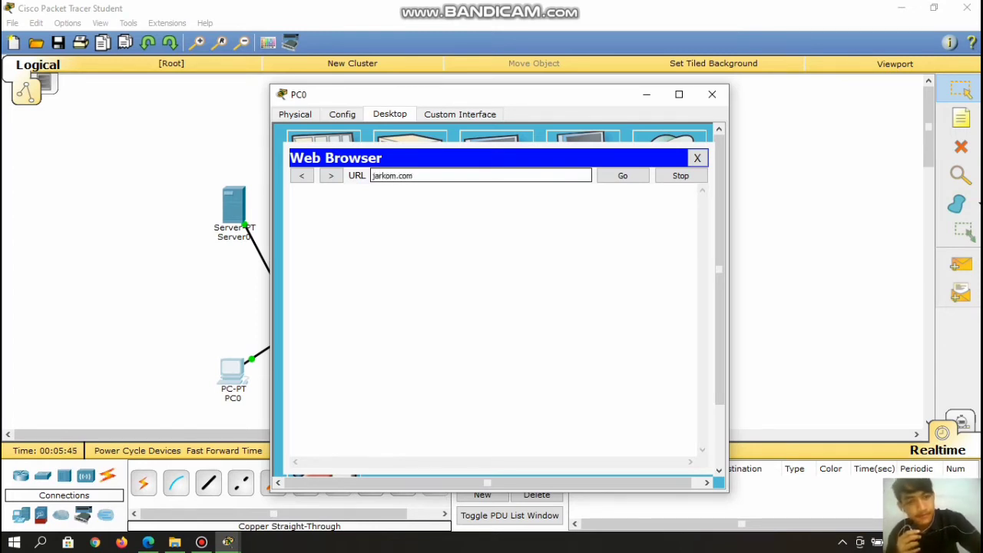
key("Return")
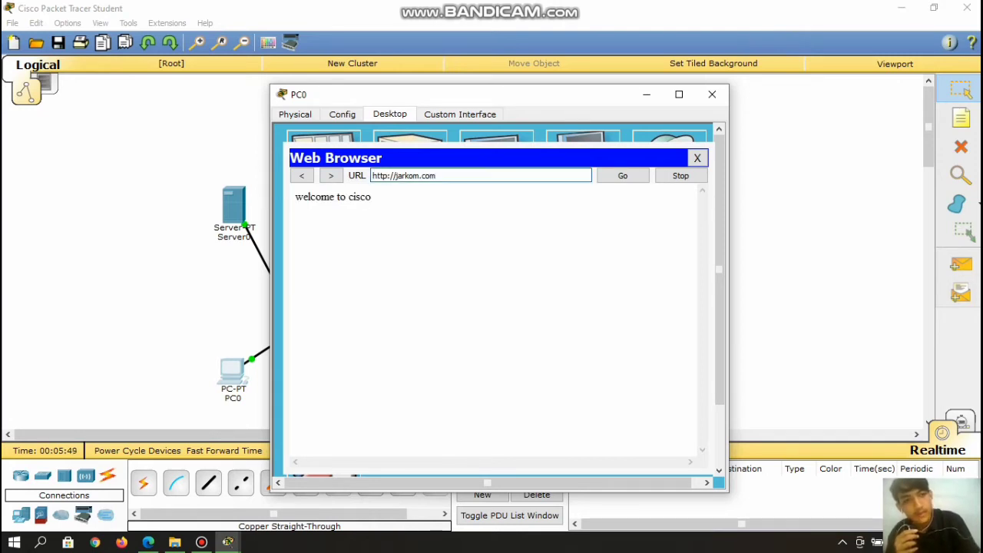
left_click(698, 158)
left_click(712, 94)
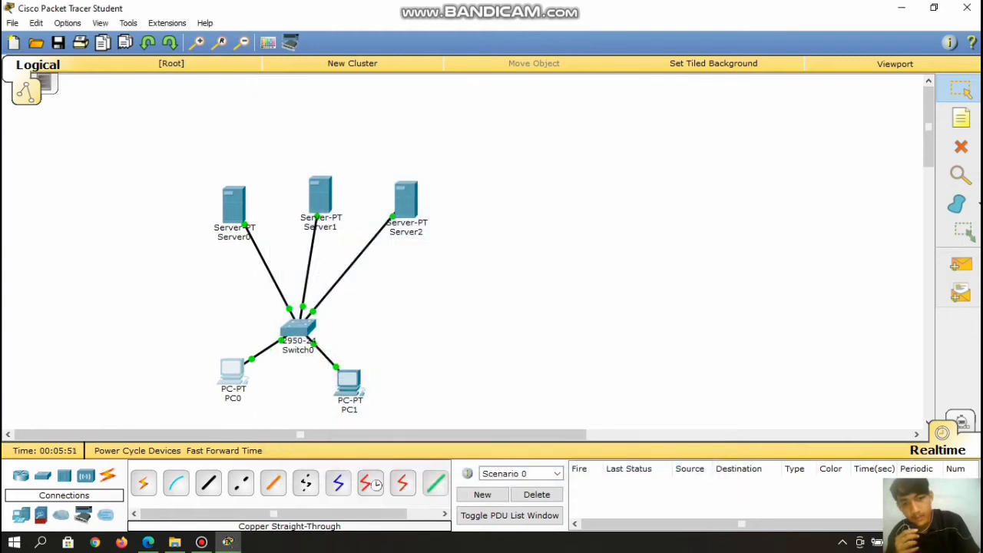
Load jarkom.com in PC1's web browser to test the site, and close PC1's window.
left_click(346, 376)
left_click(668, 166)
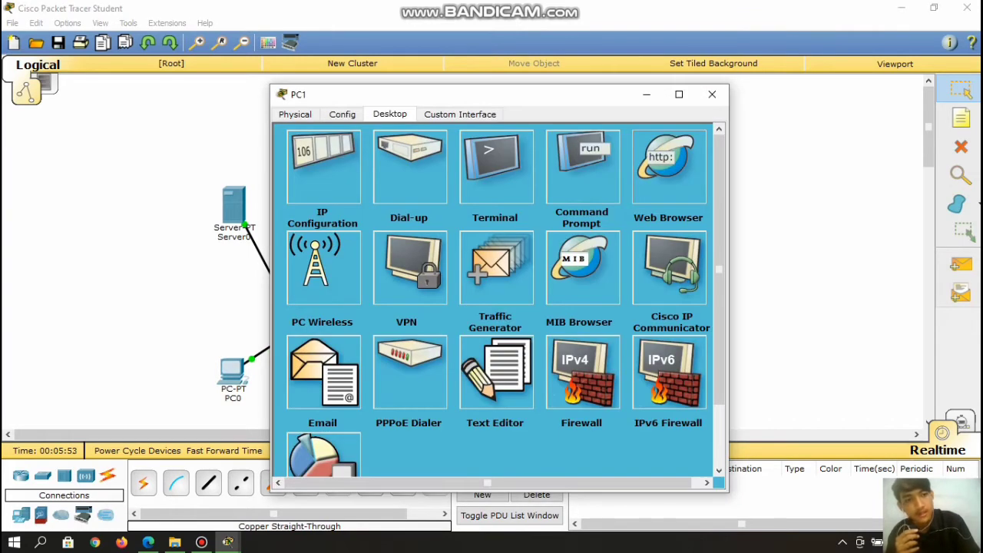
left_click(480, 176)
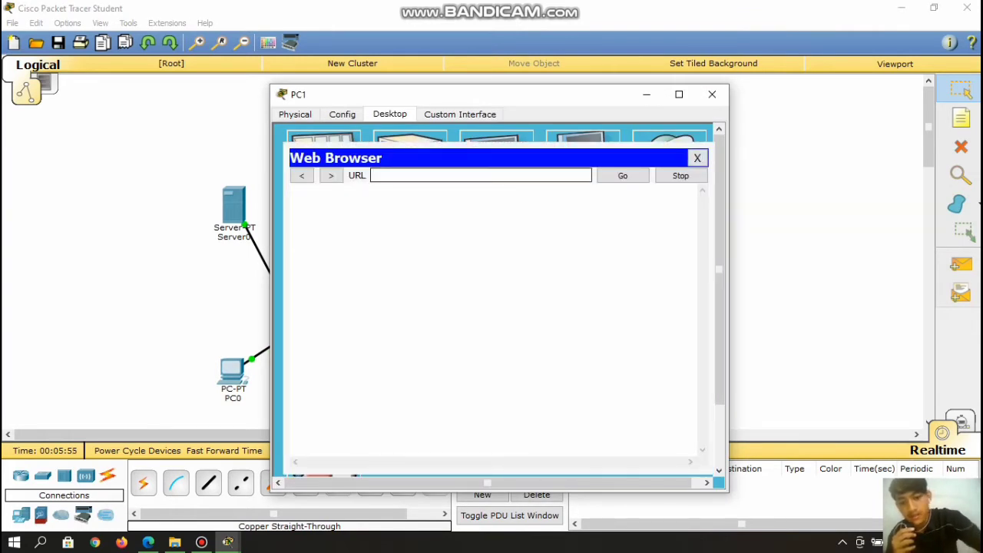
type("ja")
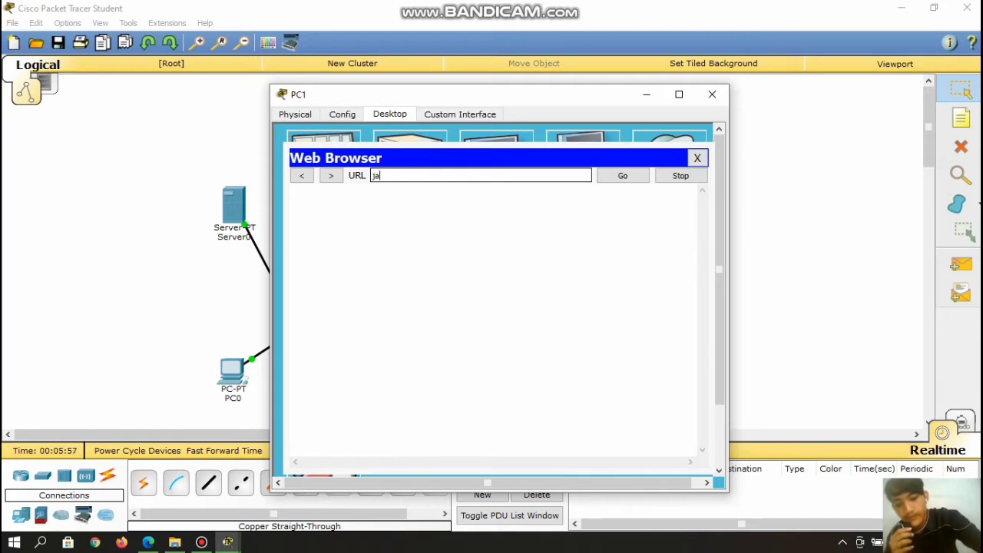
type("rkom.com")
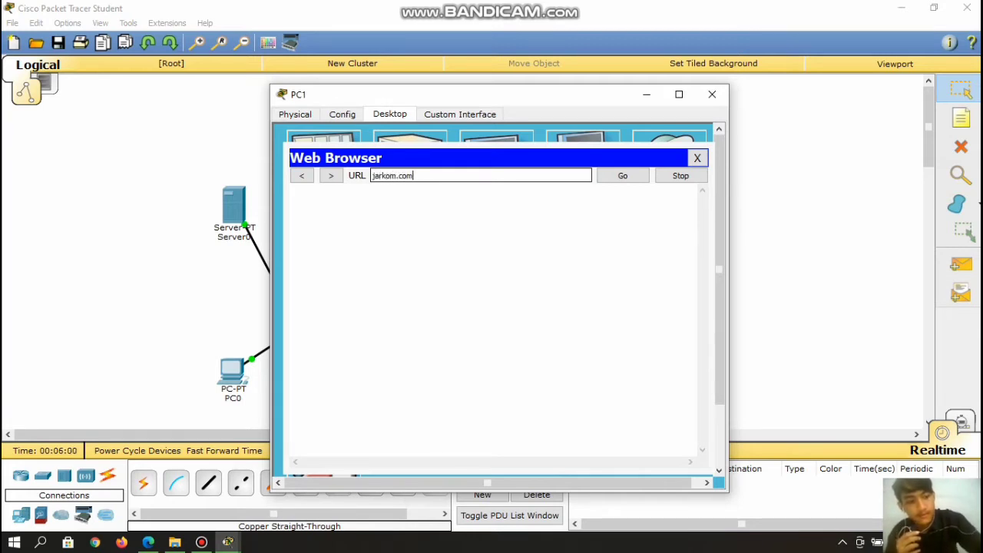
key("Return")
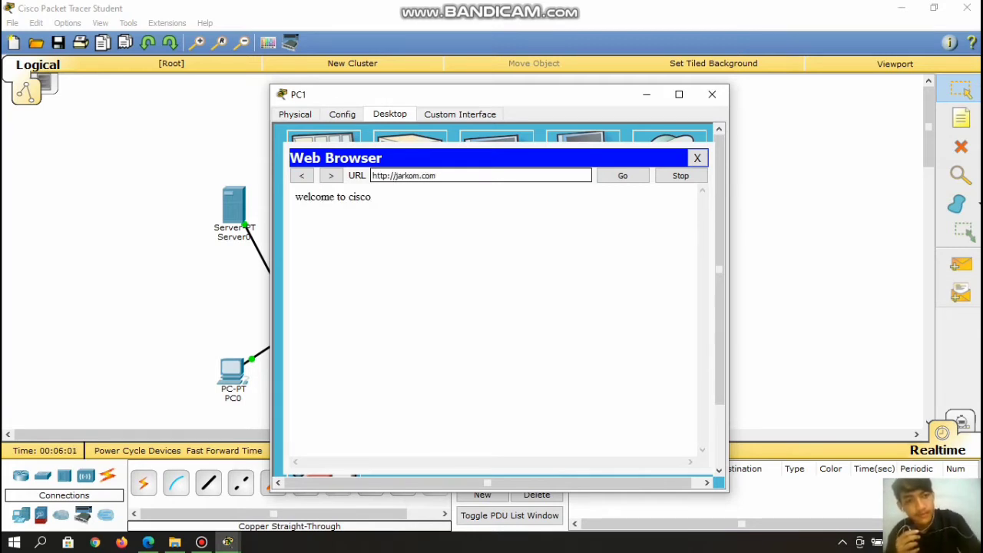
left_click(698, 157)
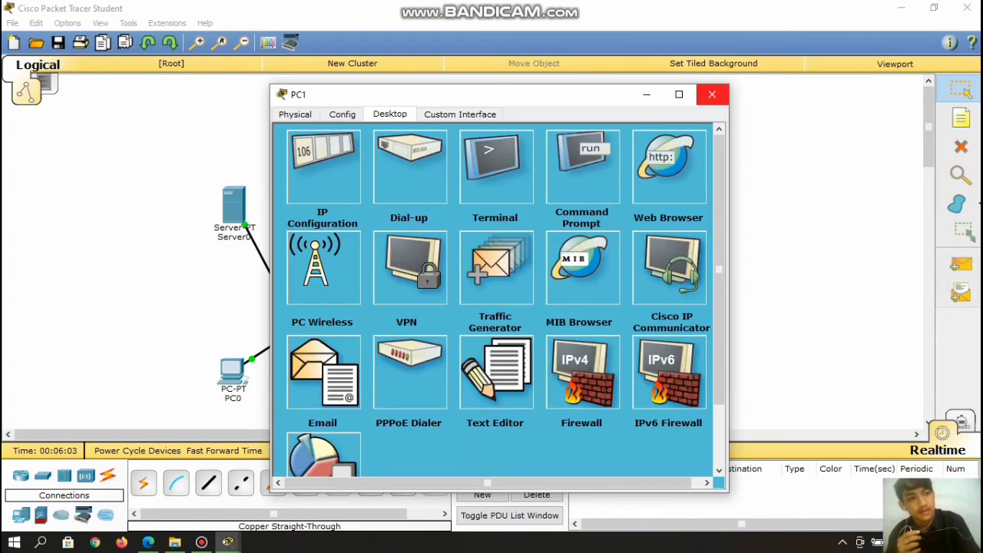
left_click(712, 93)
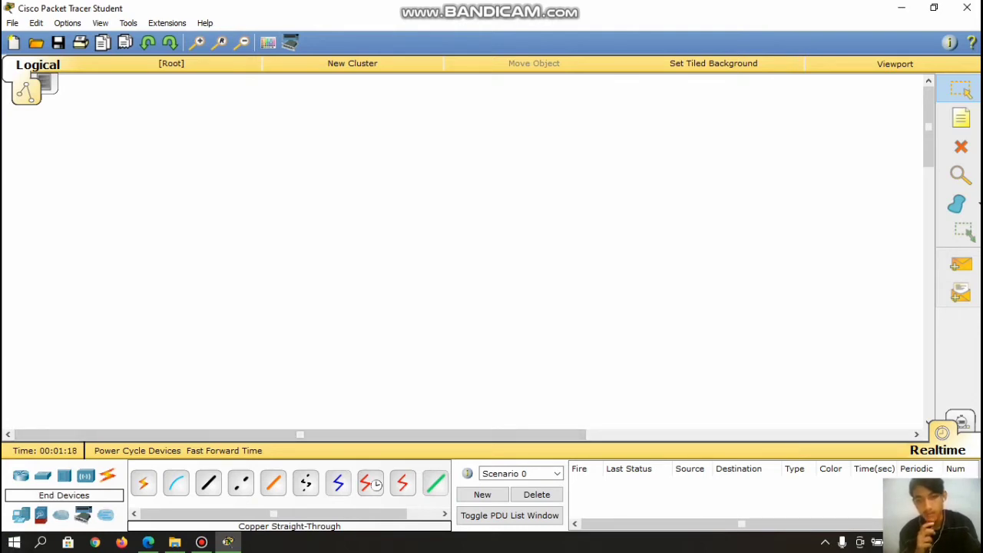
Place one PC, two servers and a 2950-24 switch between them in the empty workspace.
left_click(21, 515)
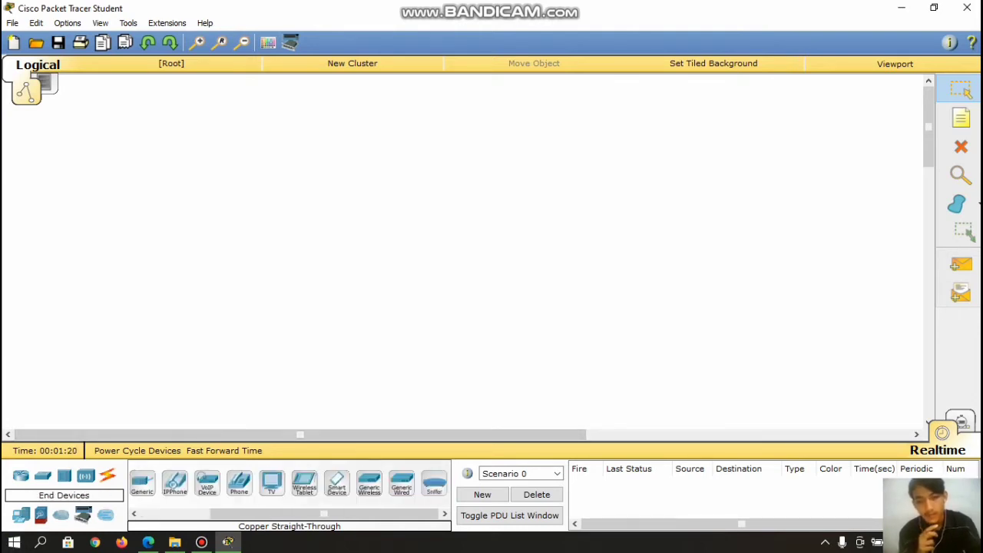
left_click_drag(242, 514, 188, 341)
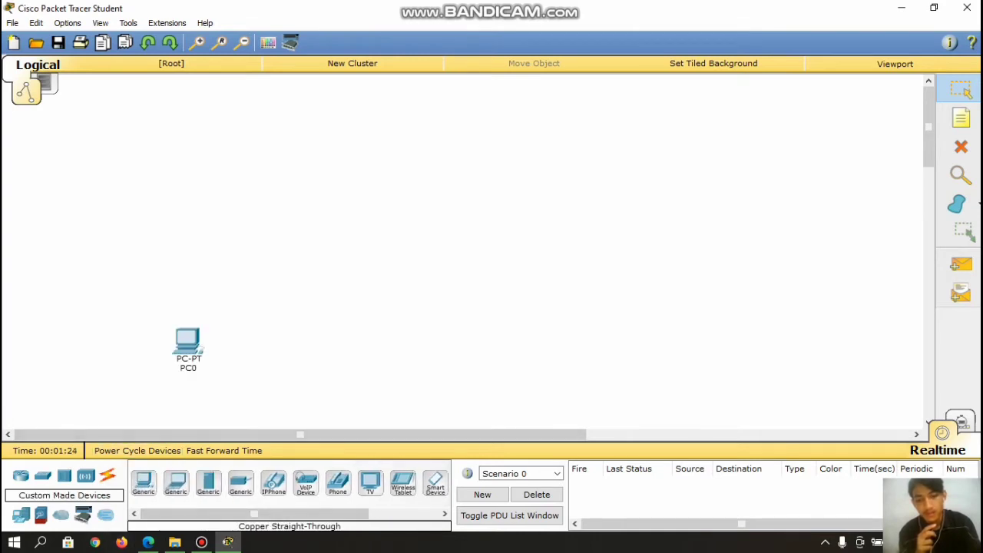
left_click_drag(208, 482, 348, 229)
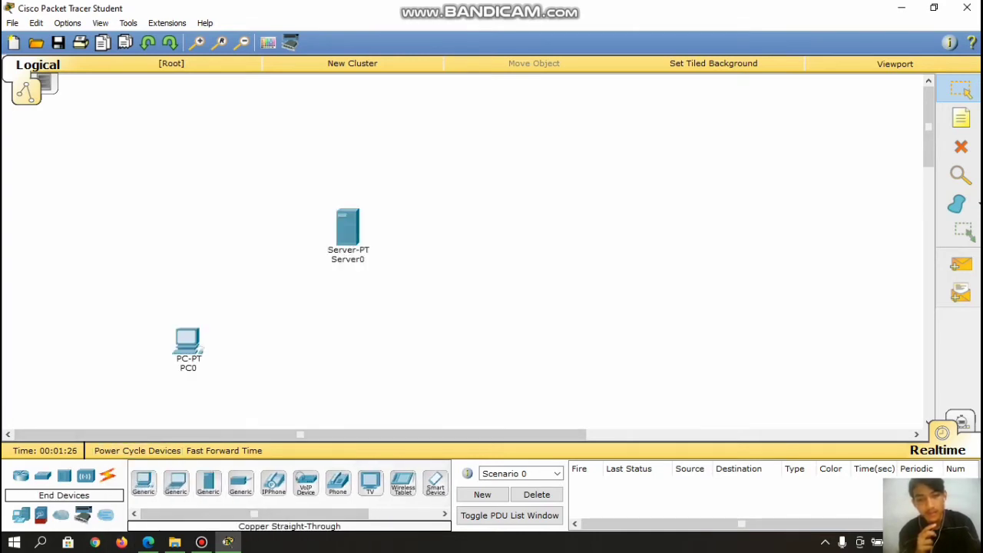
left_click_drag(209, 483, 347, 348)
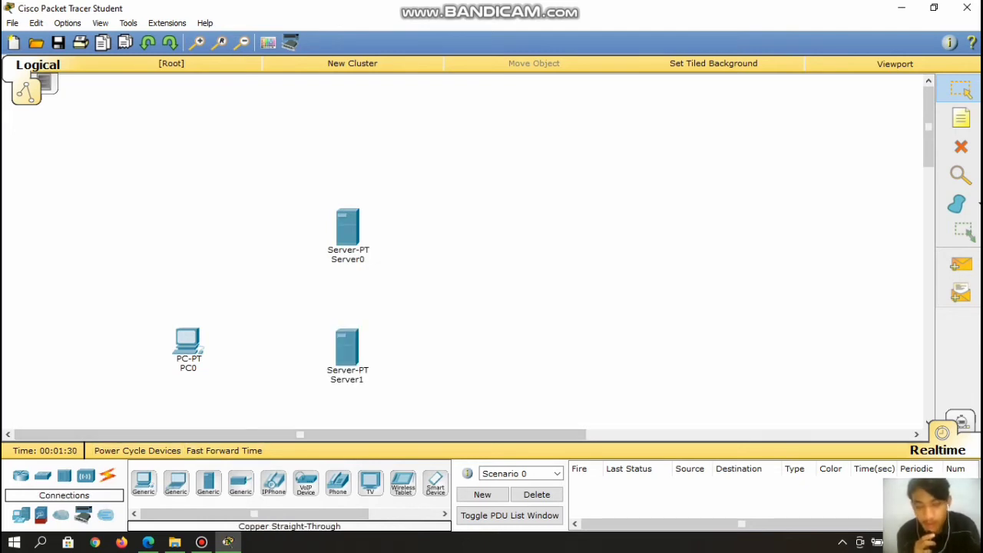
left_click(43, 475)
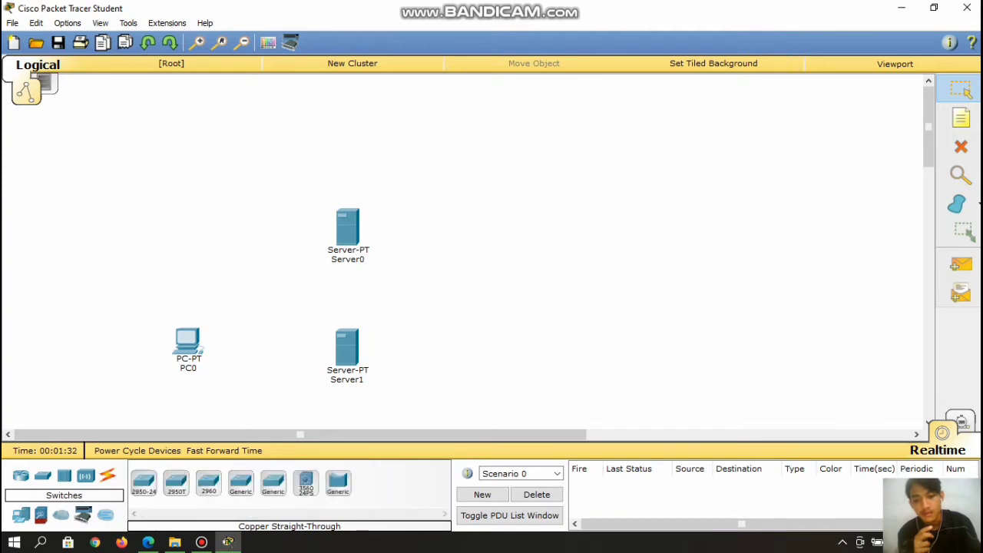
left_click_drag(144, 482, 271, 292)
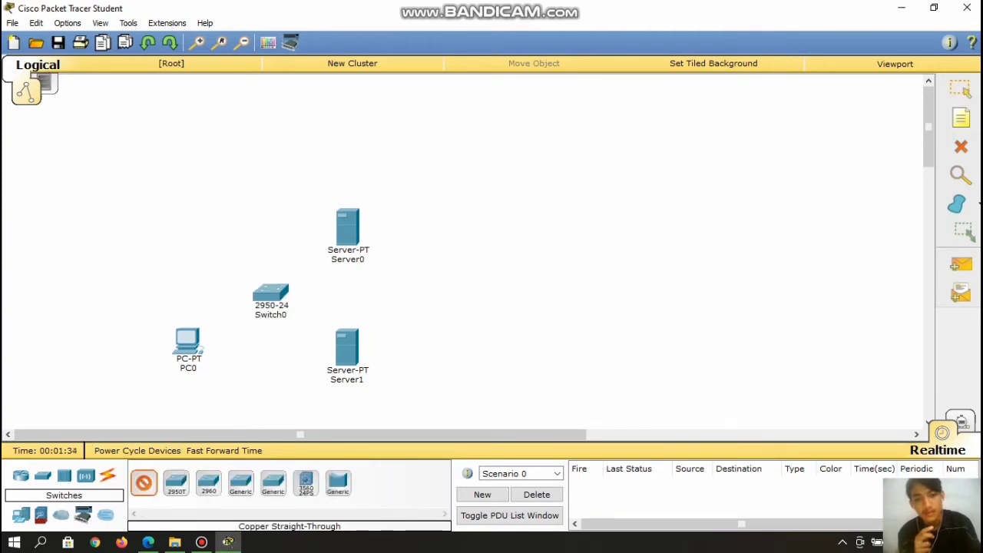
Connect Switch0's FastEthernet0/1 port to Server1's FastEthernet0 port with a copper straight-through cable.
left_click(108, 475)
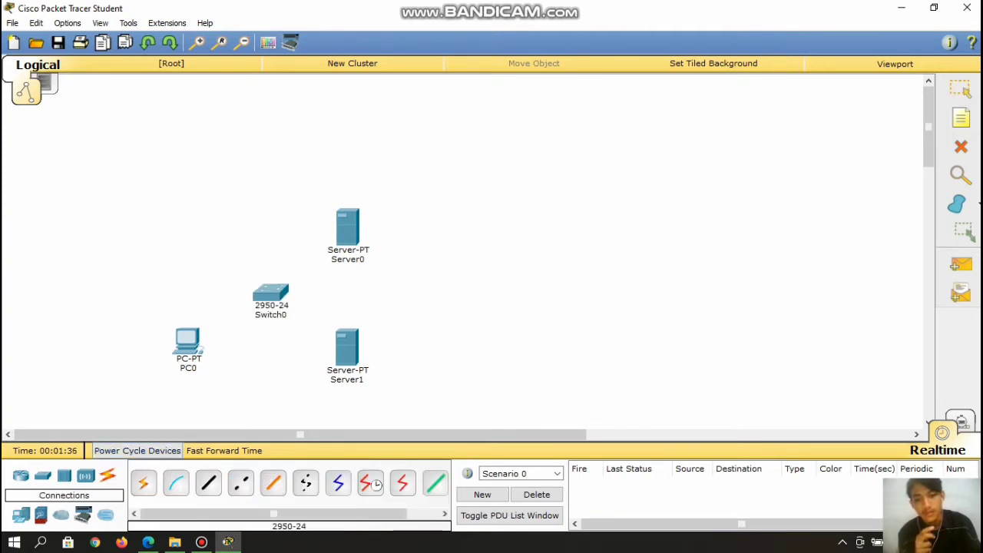
left_click(208, 482)
left_click(272, 296)
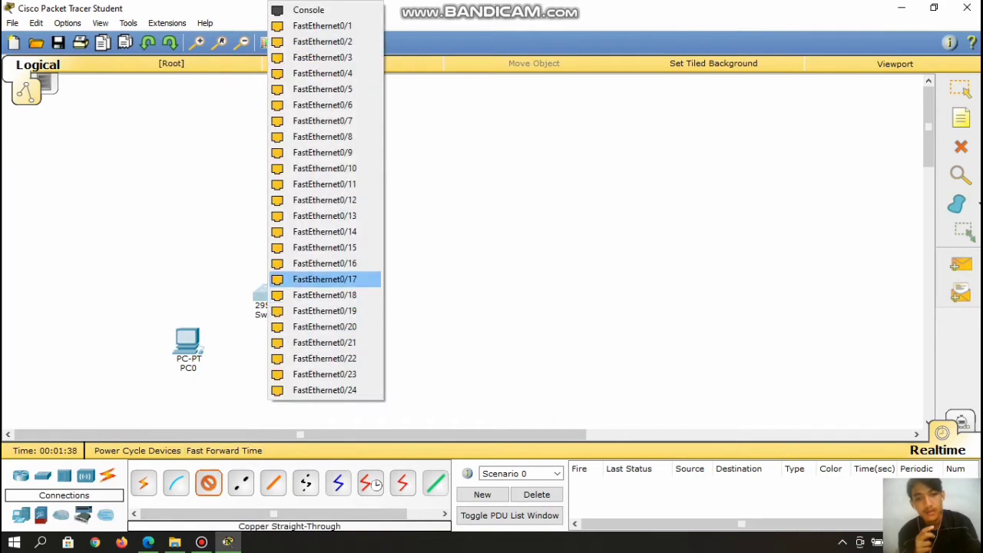
left_click(318, 24)
left_click(346, 350)
left_click(344, 354)
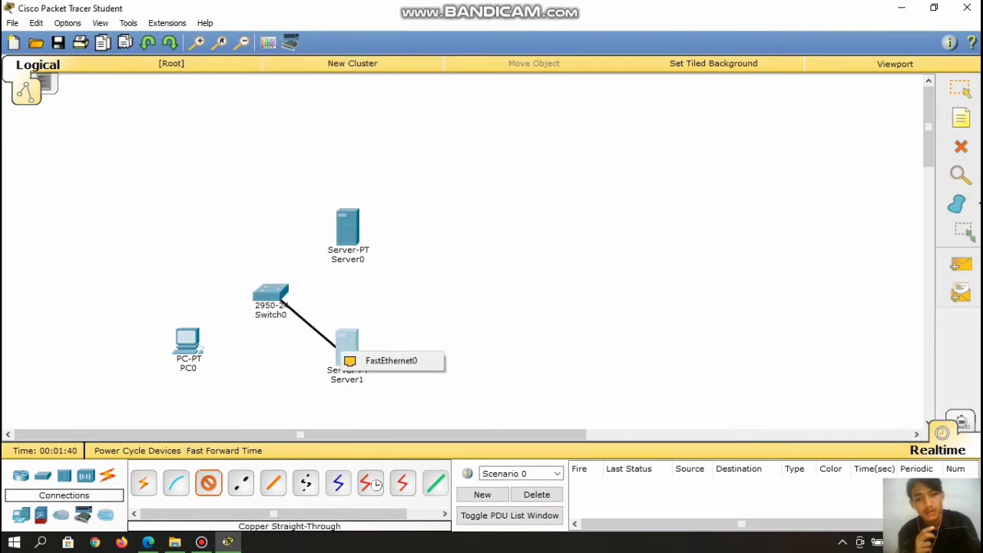
left_click(391, 360)
Connect Server0's FastEthernet0 port to a free FastEthernet port on Switch0 with a copper straight-through cable.
left_click(208, 482)
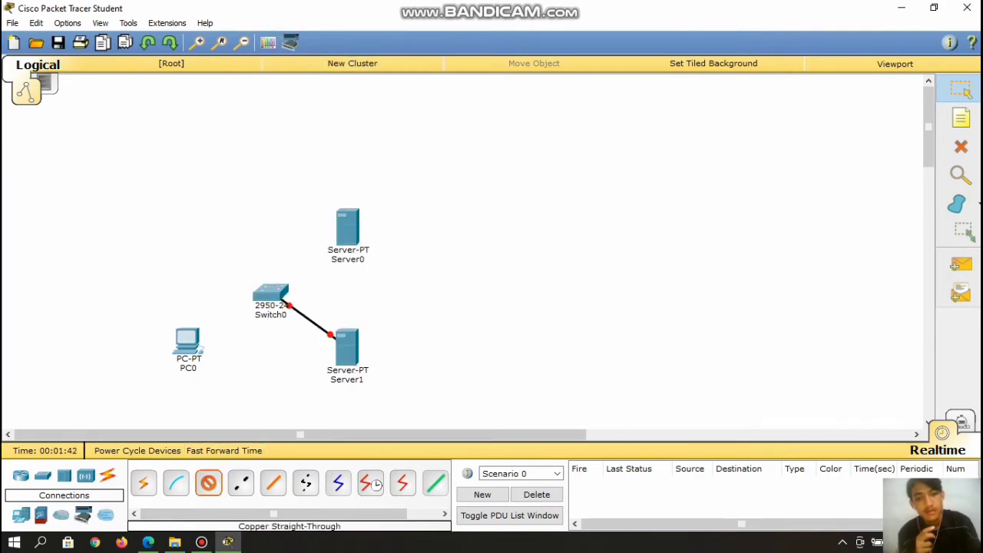
left_click(347, 227)
left_click(388, 249)
left_click(270, 294)
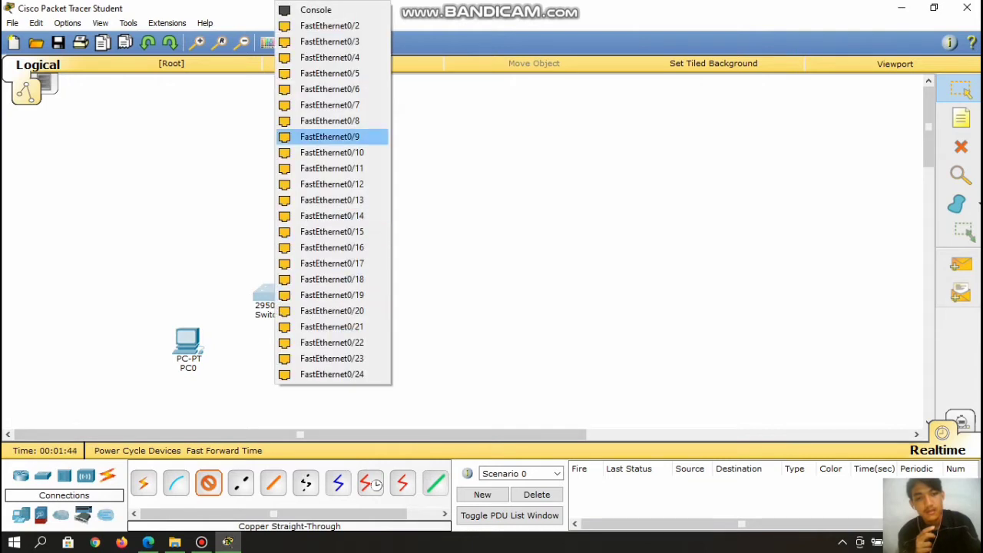
left_click(330, 41)
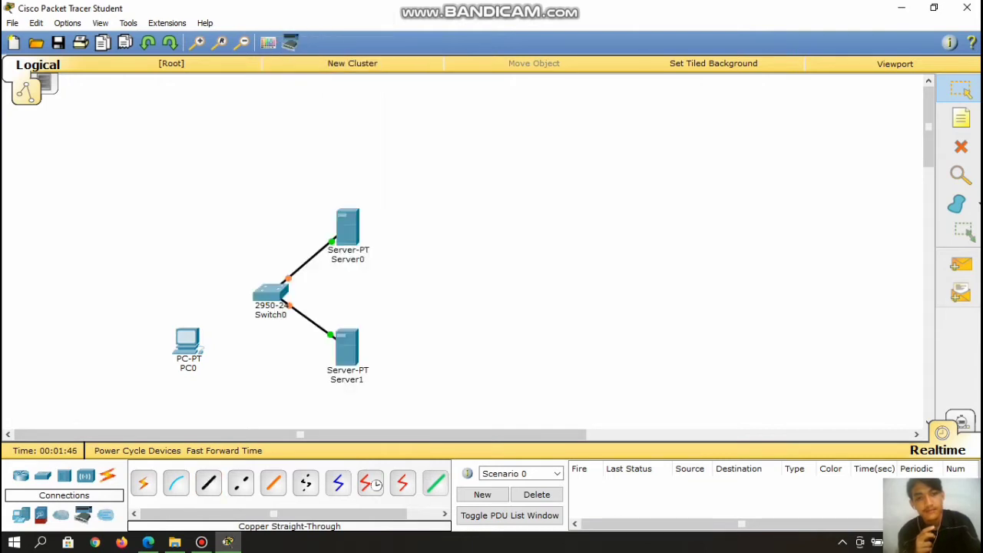
Attach the Server0 cable to Switch0's FastEthernet0/2 port.
left_click(288, 278)
left_click(269, 293)
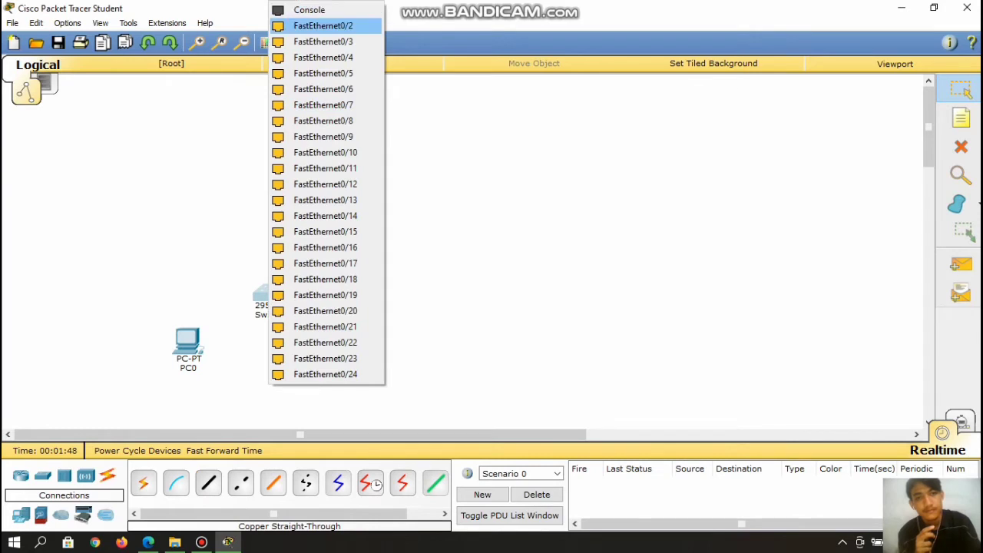
left_click(323, 26)
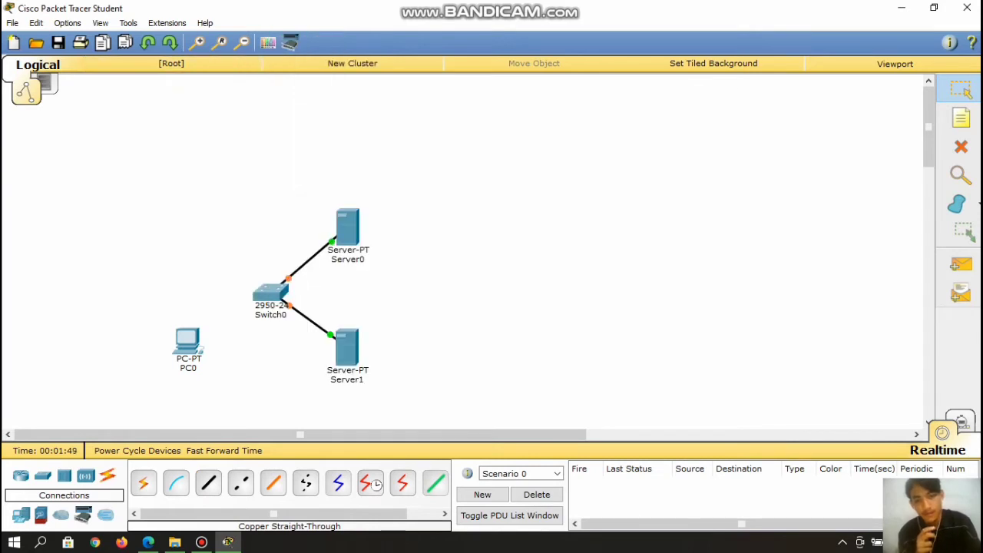
Move PC0 farther away from Switch0 and place a generic AccessPoint-PT between the PC and the switch.
left_click_drag(188, 341, 103, 311)
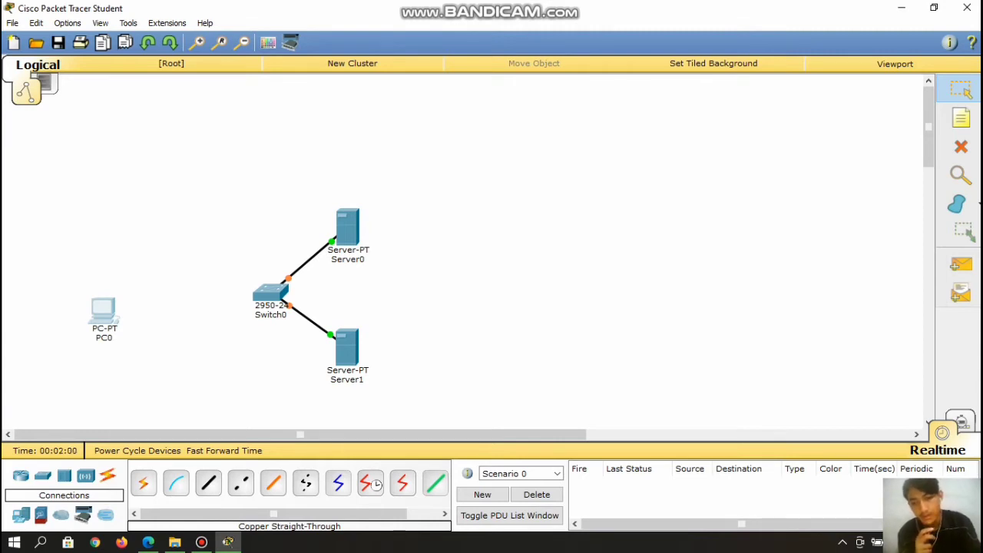
left_click(43, 475)
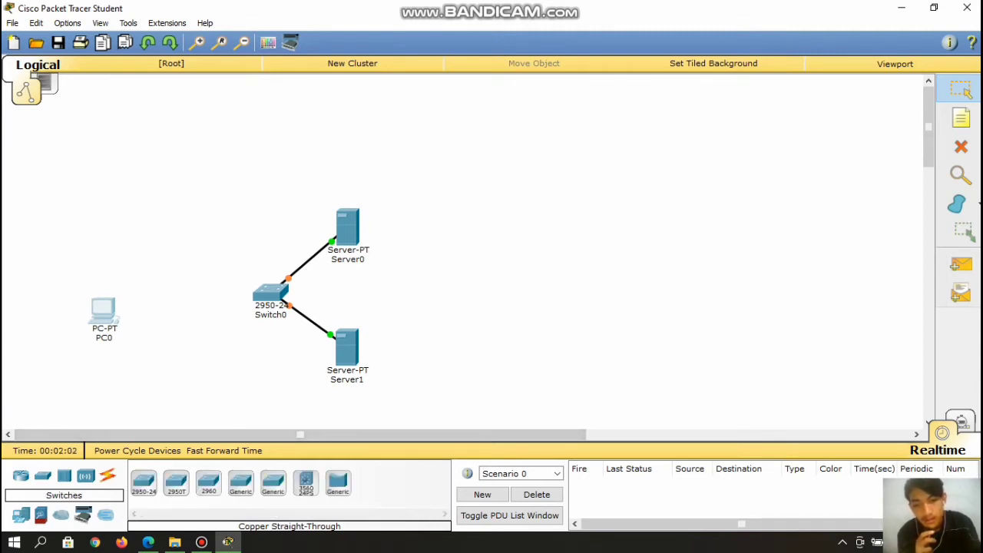
left_click(65, 475)
left_click(86, 475)
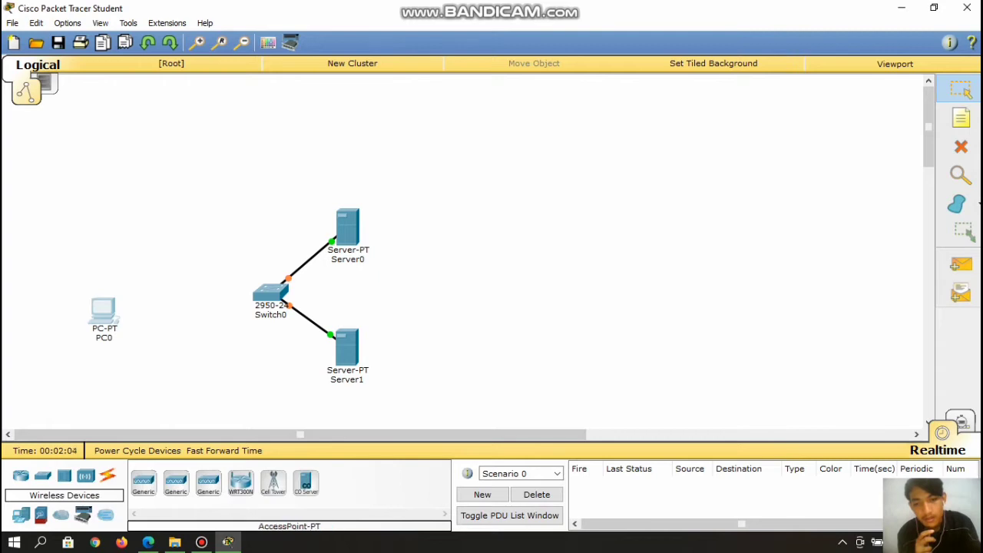
left_click_drag(143, 482, 185, 280)
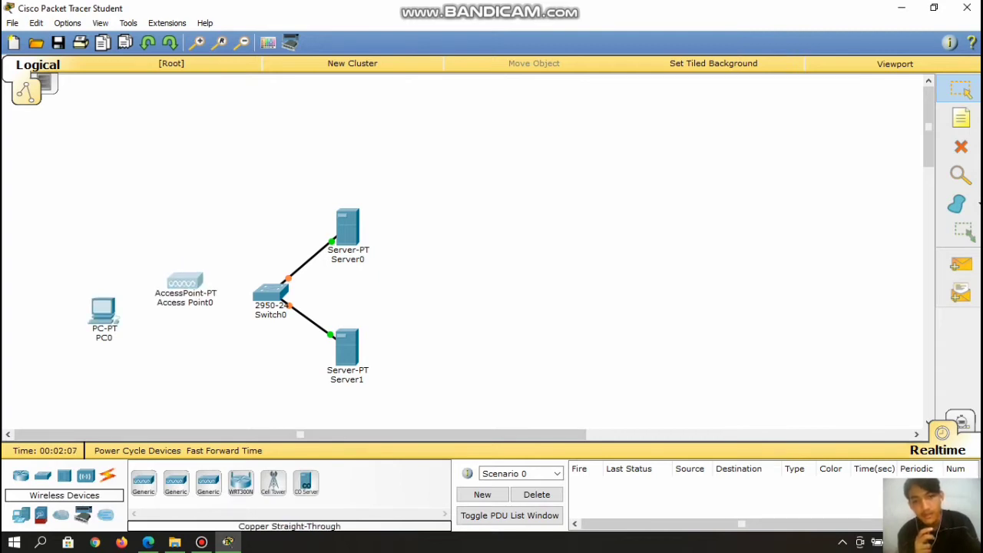
Connect Access Point0's Port 0 to a free FastEthernet port on Switch0 with a copper straight-through cable.
left_click(107, 475)
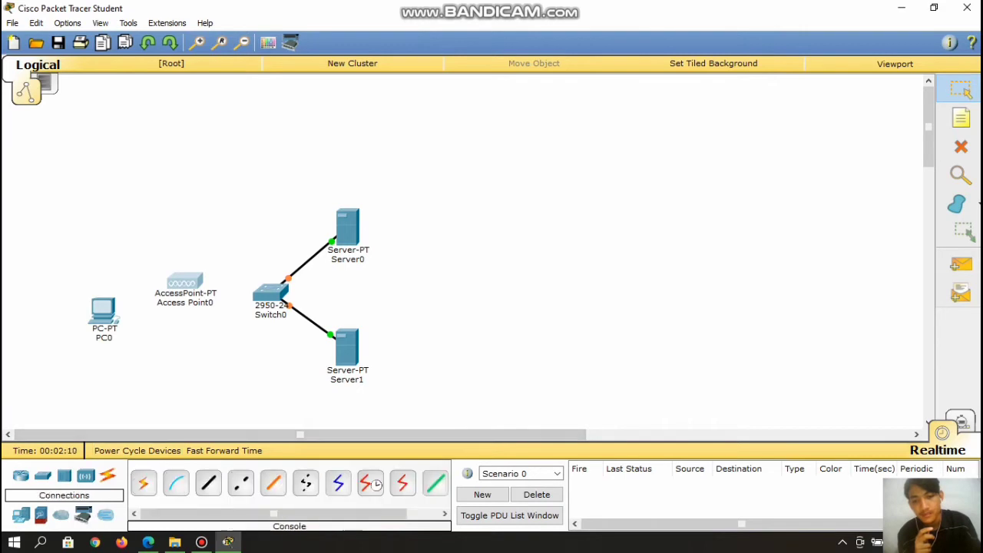
left_click(208, 482)
left_click(192, 289)
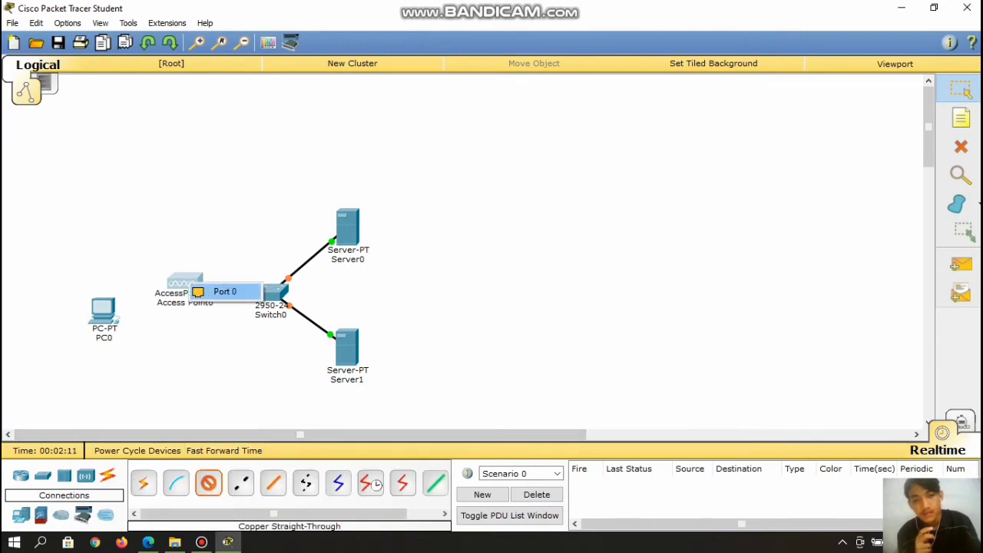
left_click(225, 291)
left_click(272, 291)
left_click(315, 25)
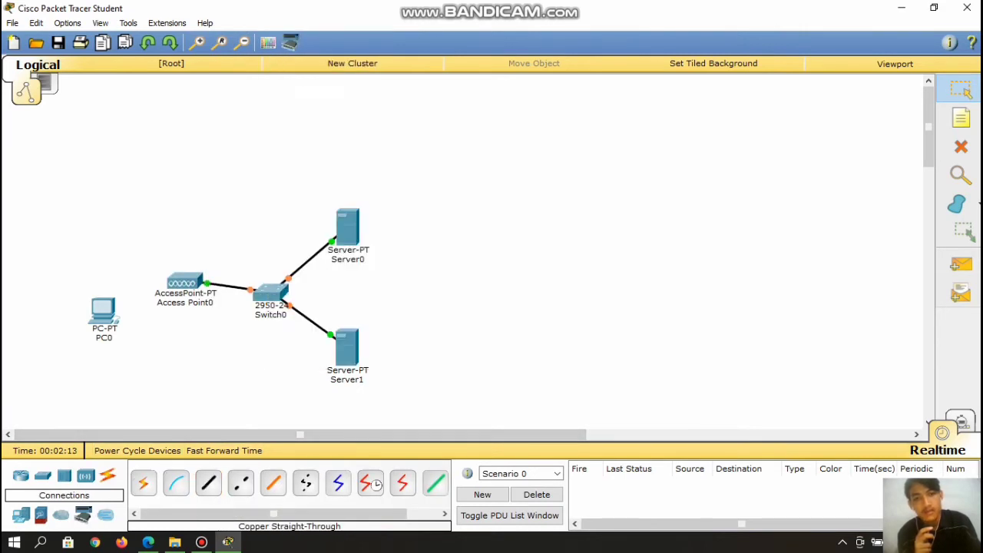
Move Access Point0 and PC0 farther apart, and replace PC0's wired network module with the WMP300N wireless module.
left_click_drag(185, 282, 211, 238)
left_click_drag(103, 311, 67, 309)
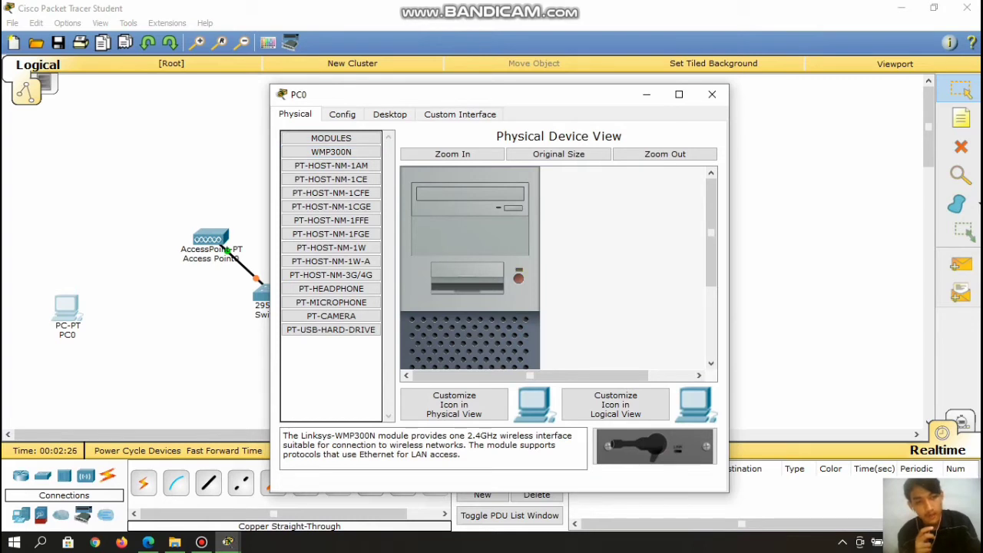
scroll(469, 268, "down", 3)
left_click_drag(461, 334, 331, 188)
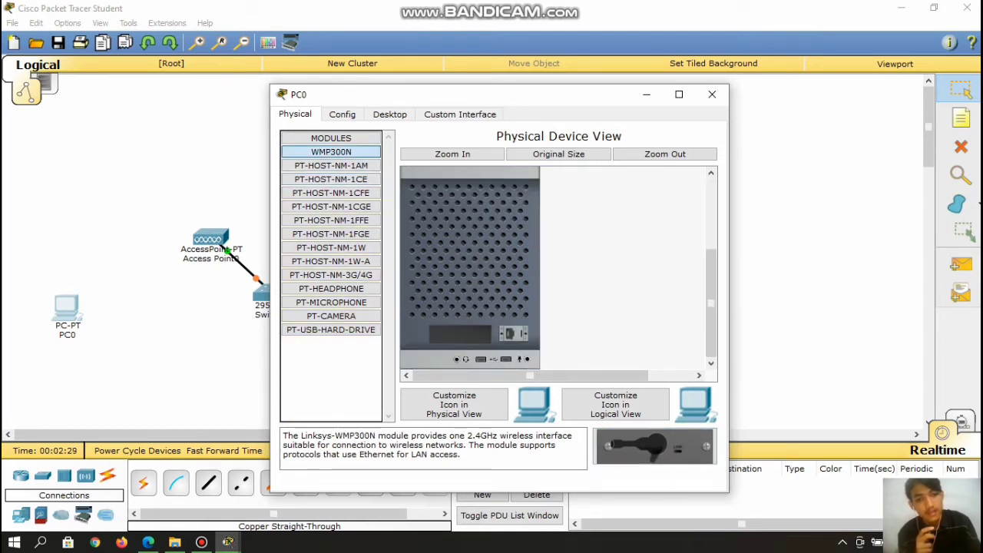
scroll(469, 269, "up", 3)
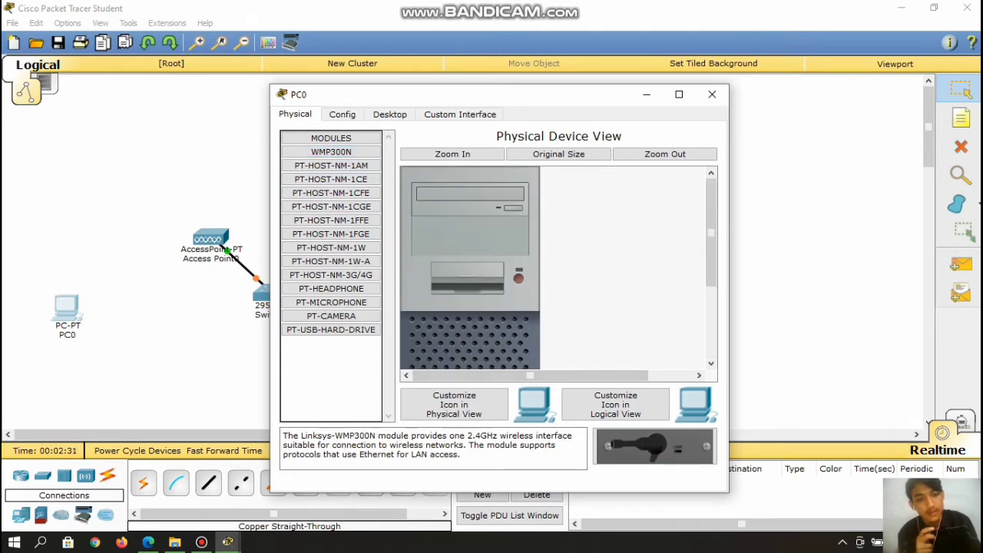
left_click(712, 93)
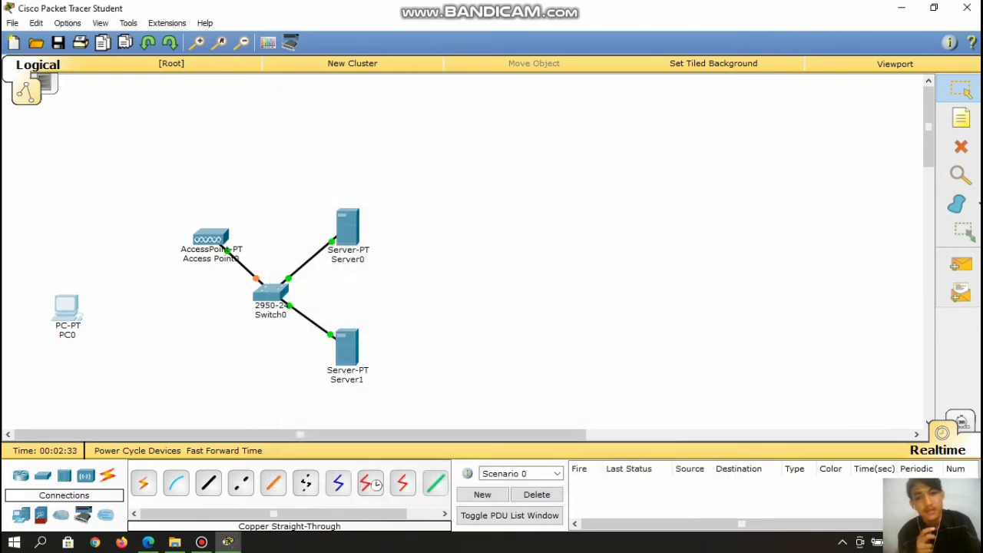
Rearrange PC0, Access Point0, Switch0 and both servers so the topology is spread out, with the servers farther from the switch.
left_click_drag(67, 309, 69, 264)
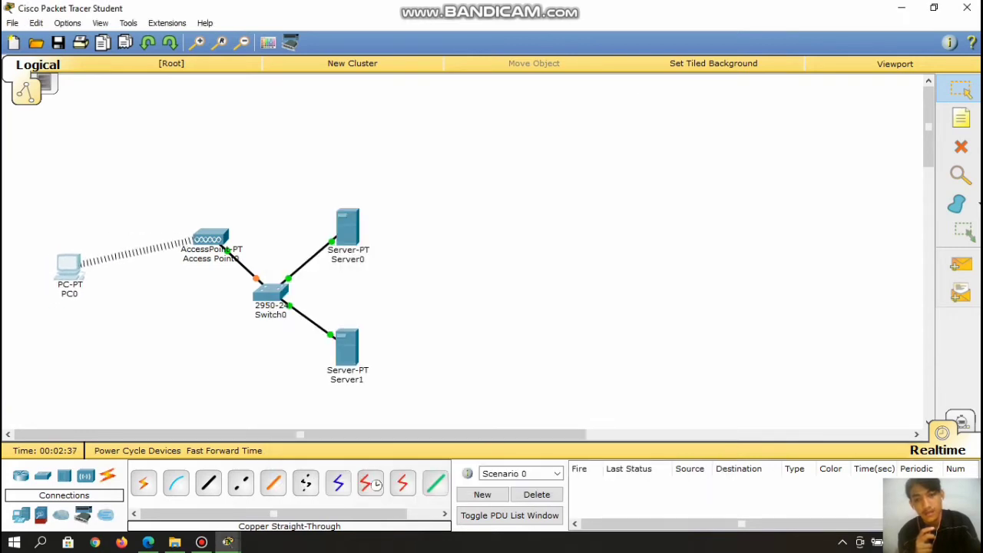
left_click_drag(207, 240, 186, 283)
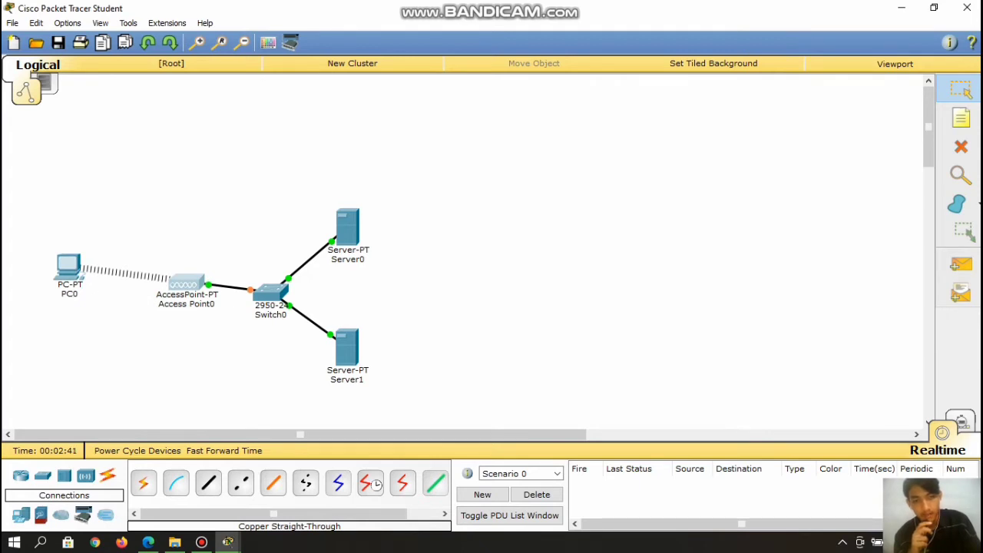
left_click_drag(270, 292, 278, 257)
left_click_drag(347, 226, 391, 196)
left_click_drag(347, 347, 416, 318)
left_click_drag(391, 196, 414, 182)
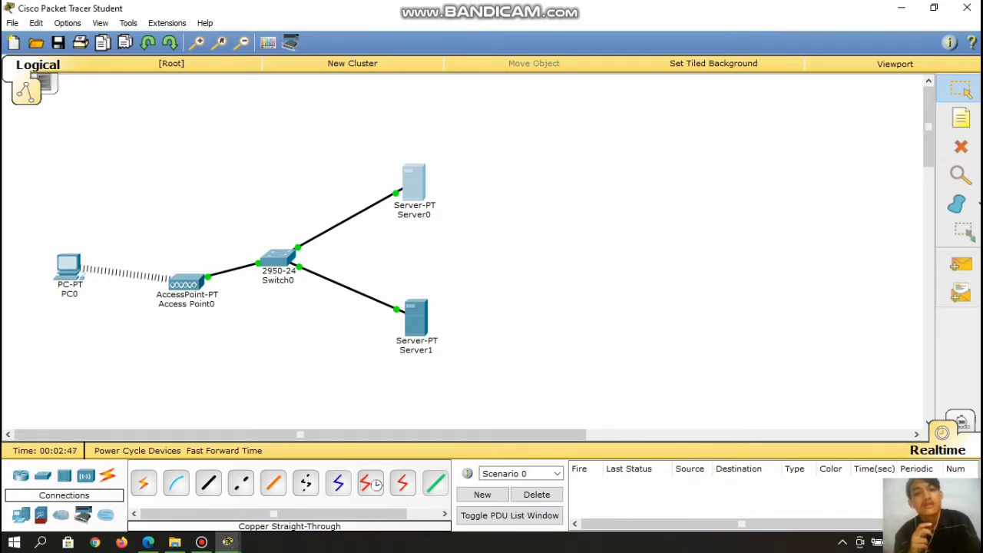
Set Server0's FastEthernet0 interface to static IP 192.168.123.1 with subnet mask 255.255.255.0, and close its window.
left_click(414, 183)
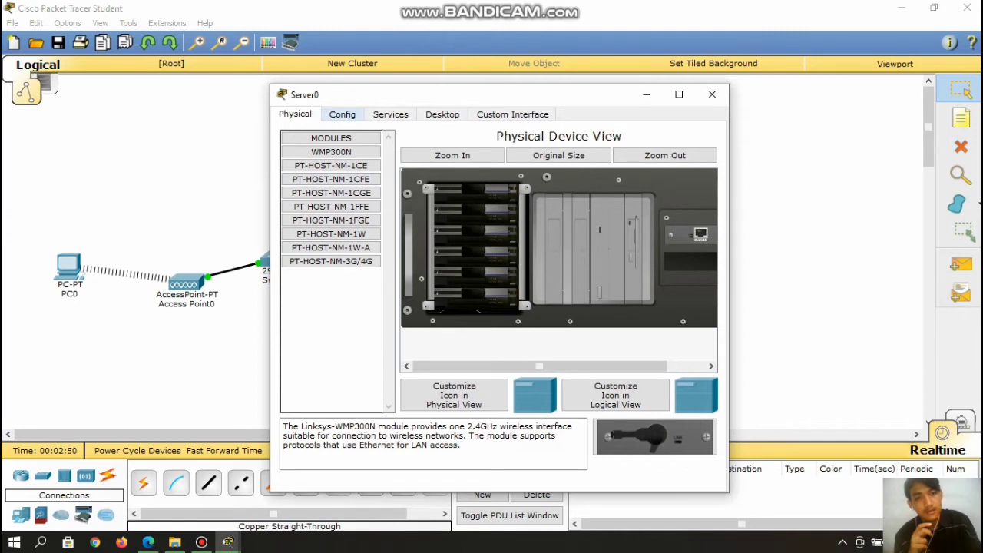
left_click(341, 114)
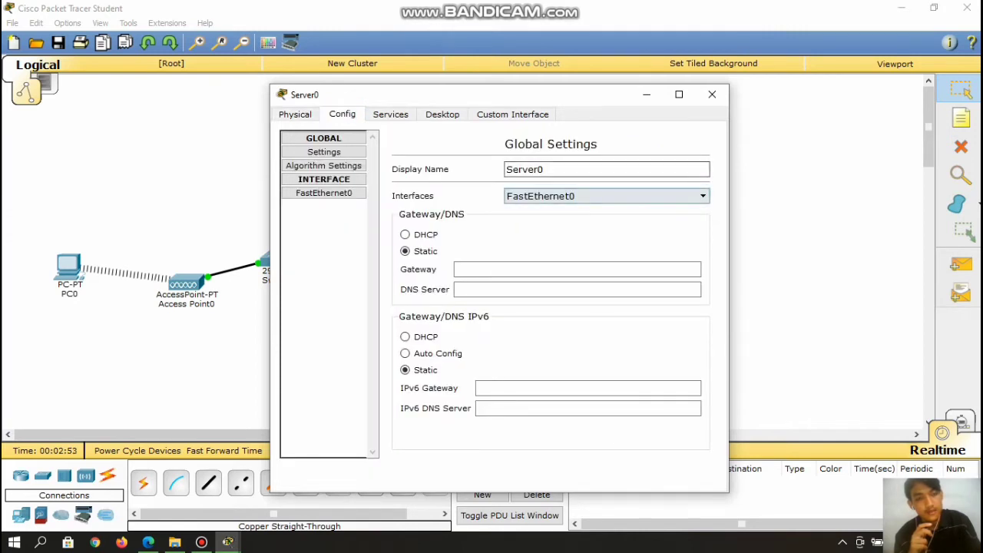
left_click(323, 193)
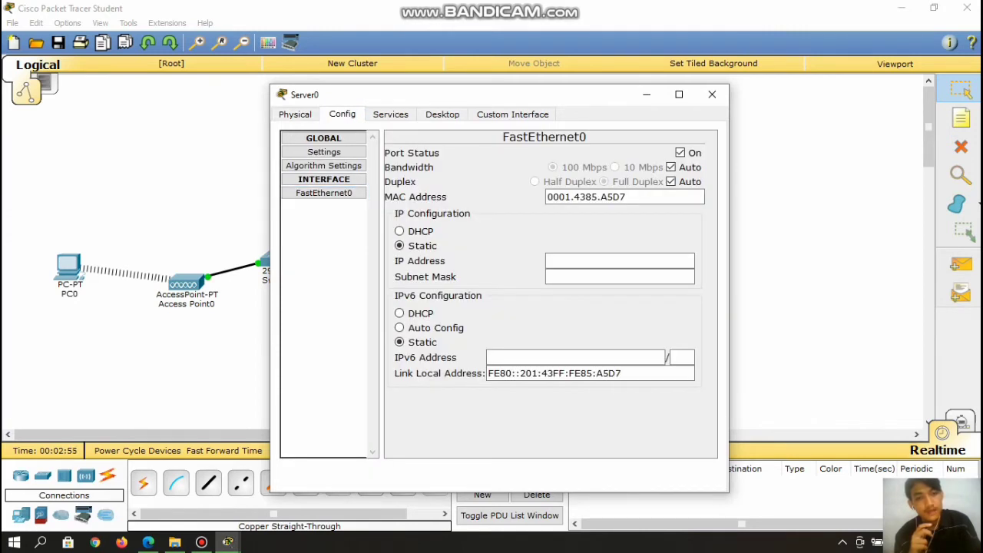
left_click(557, 261)
right_click(556, 261)
left_click(592, 337)
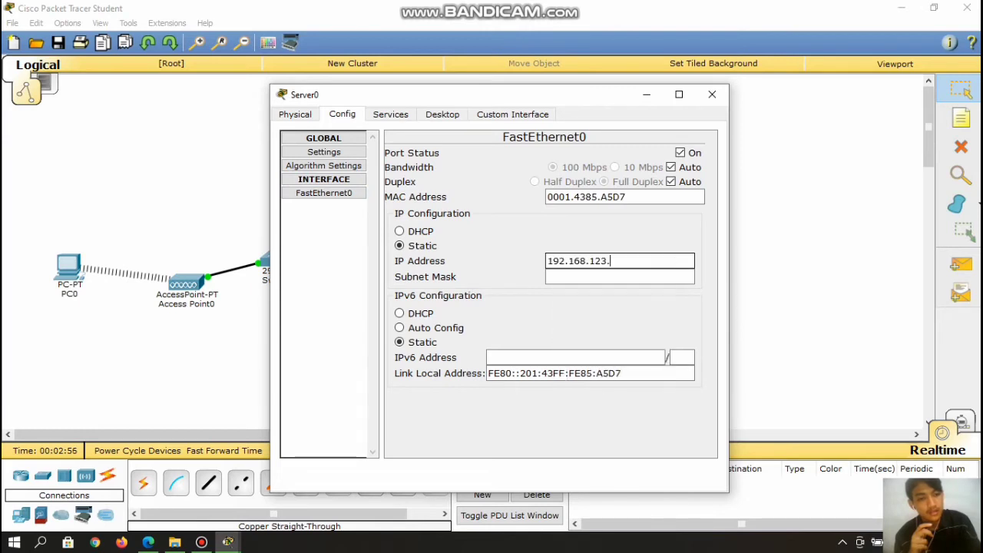
type("1")
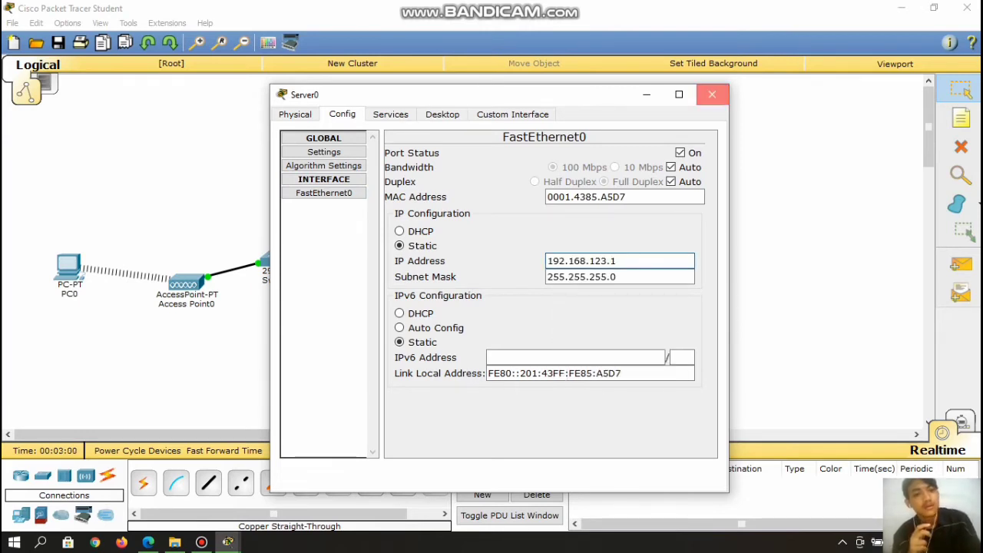
left_click(712, 93)
Set Server1's FastEthernet0 interface to static IP 192.168.123.2 with subnet mask 255.255.255.0, and close its window.
left_click(416, 317)
left_click(343, 114)
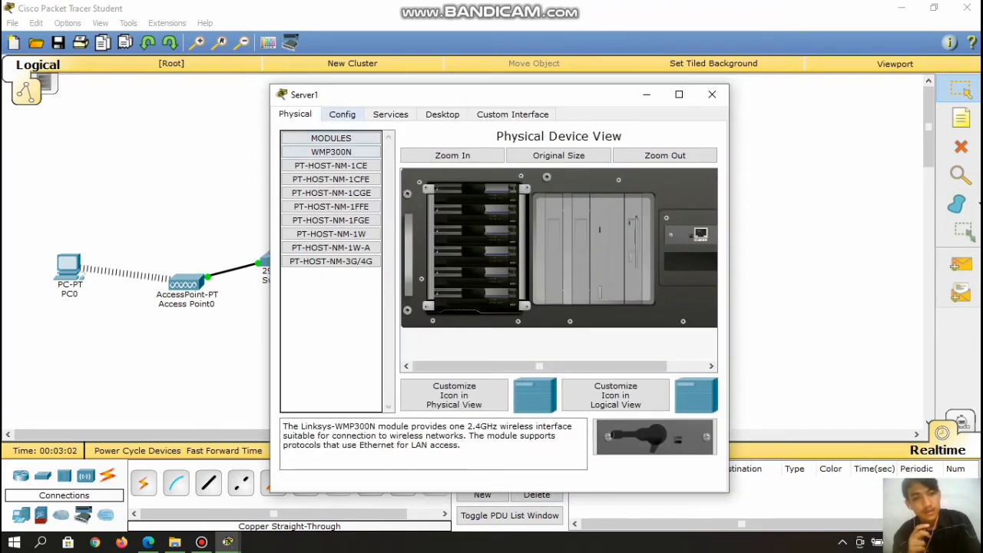
left_click(323, 193)
left_click(619, 261)
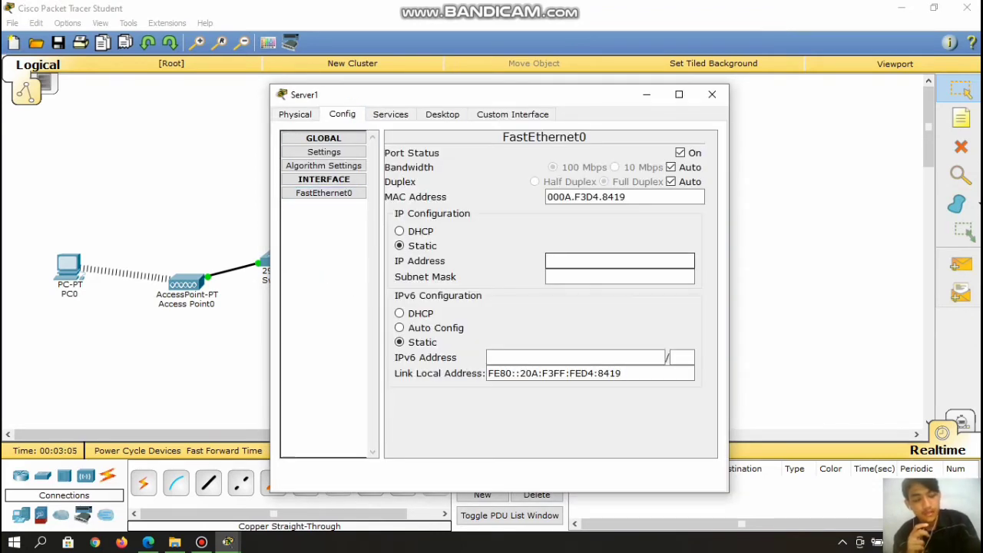
right_click(558, 258)
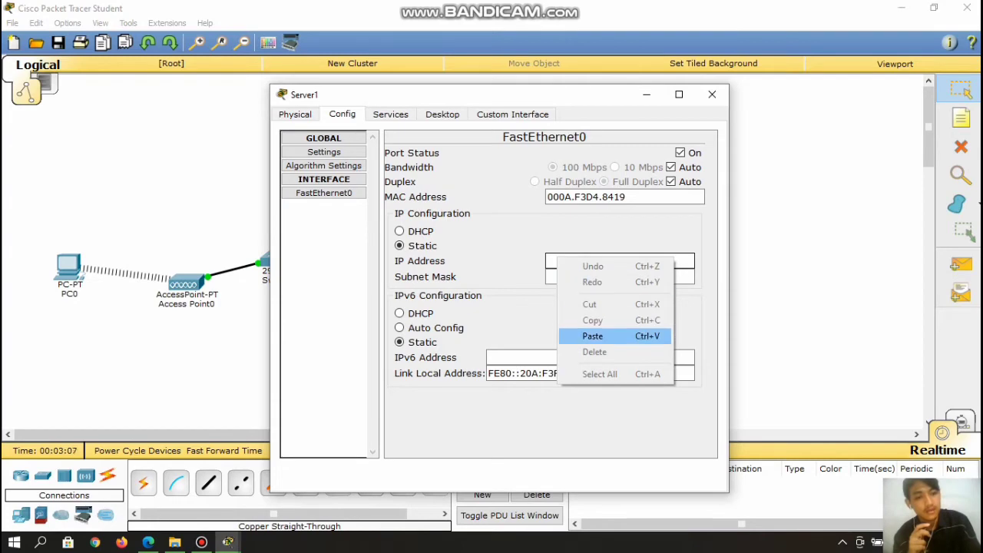
left_click(582, 335)
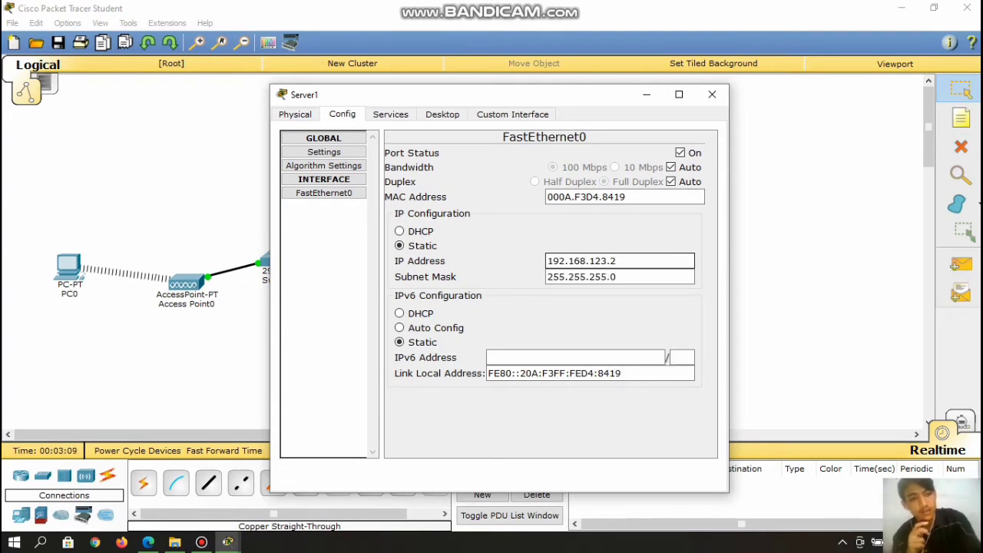
left_click(712, 95)
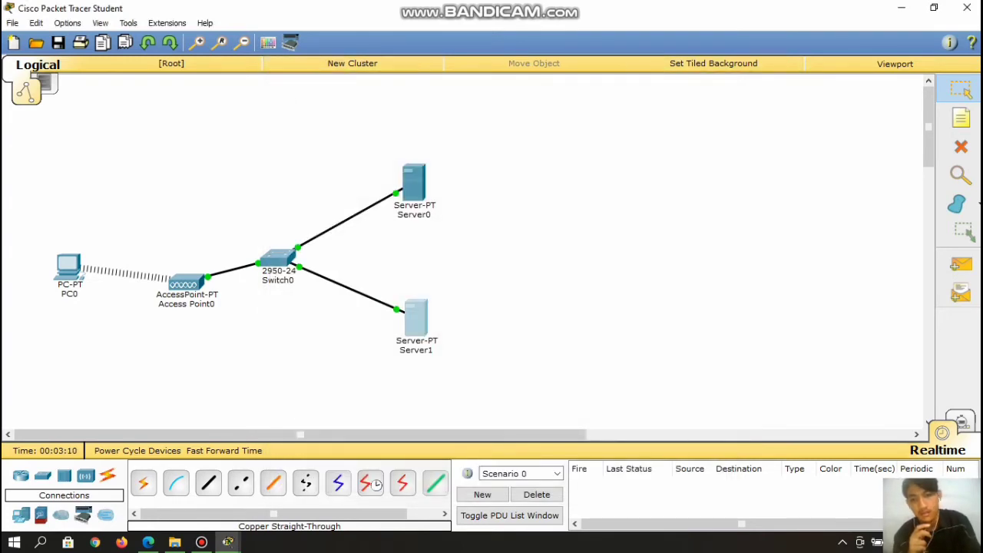
Switch PC0's IP configuration to static with IP address 192.168.123.3 and subnet mask 255.255.255.0.
left_click(69, 267)
left_click(712, 95)
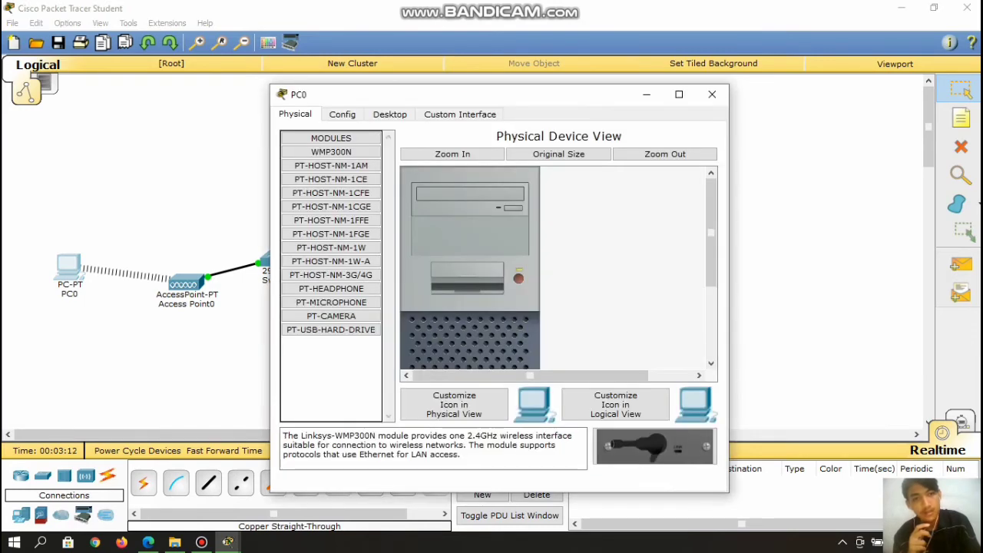
left_click(343, 115)
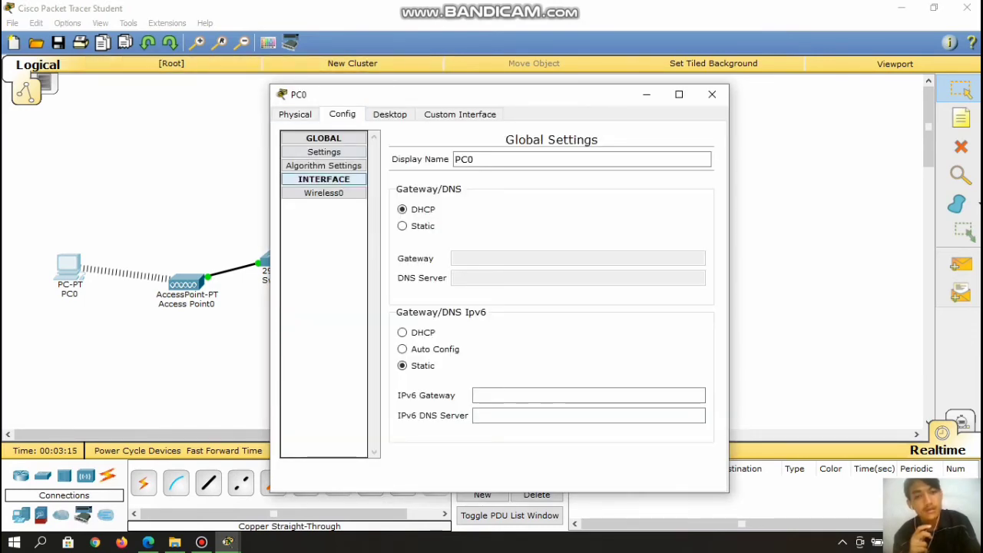
left_click(389, 114)
left_click(322, 163)
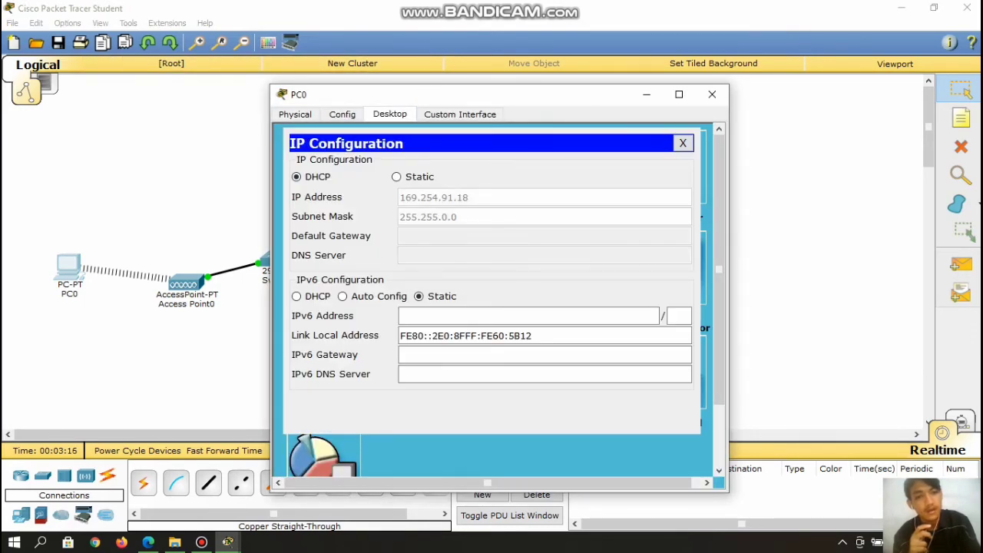
left_click(396, 177)
right_click(487, 198)
left_click(507, 272)
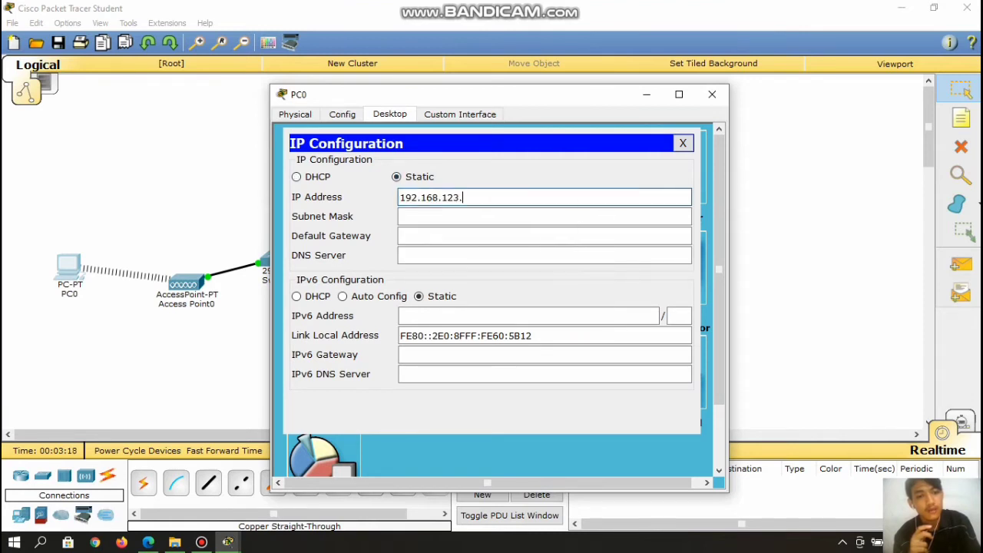
type("3")
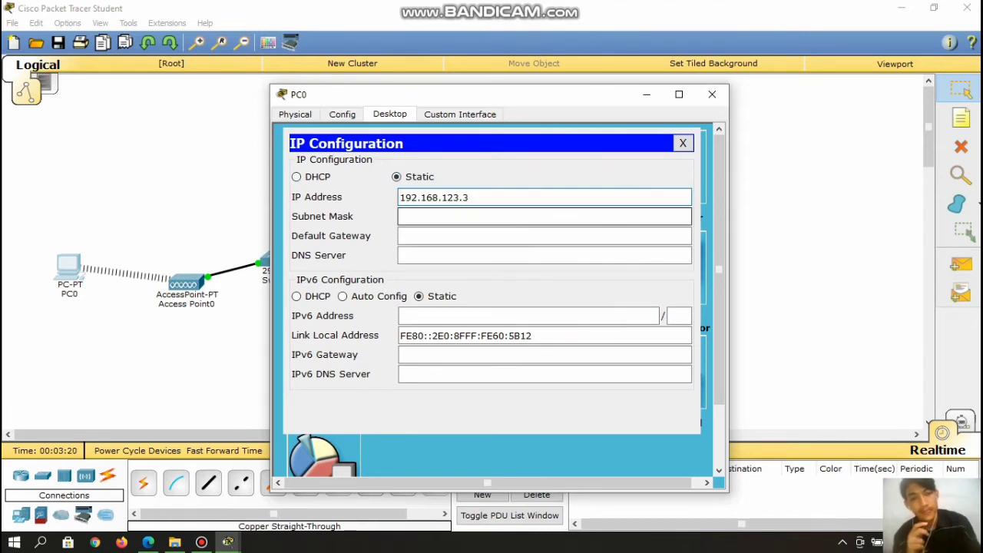
Set PC0's DNS server to 192.168.123.2 and close the IP configuration and PC0's window.
left_click(492, 255)
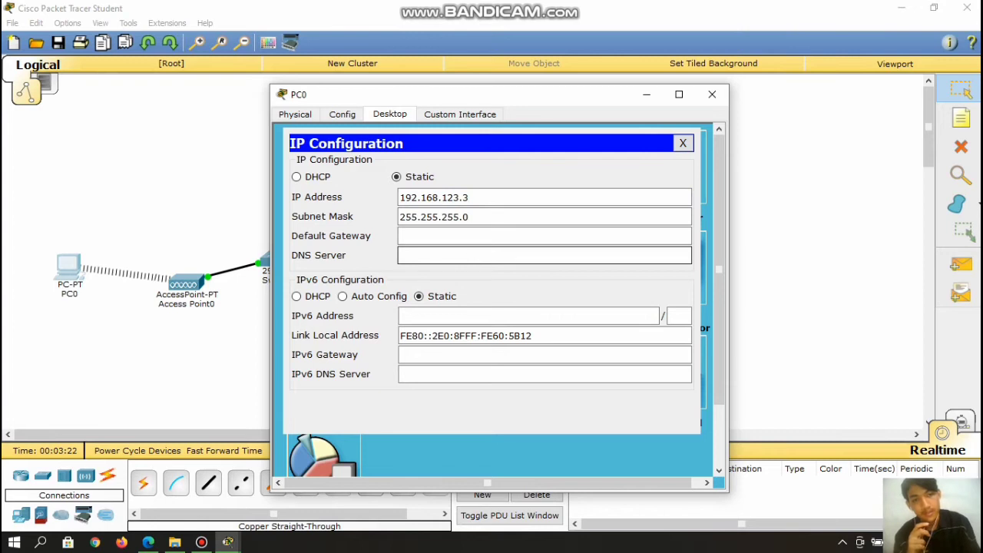
right_click(451, 255)
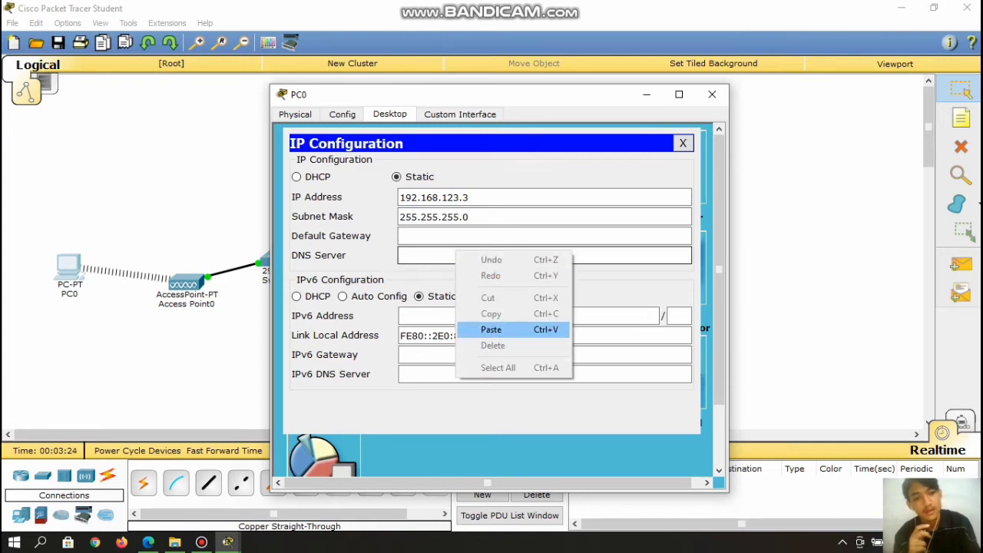
left_click(488, 327)
type("2.168.123.2")
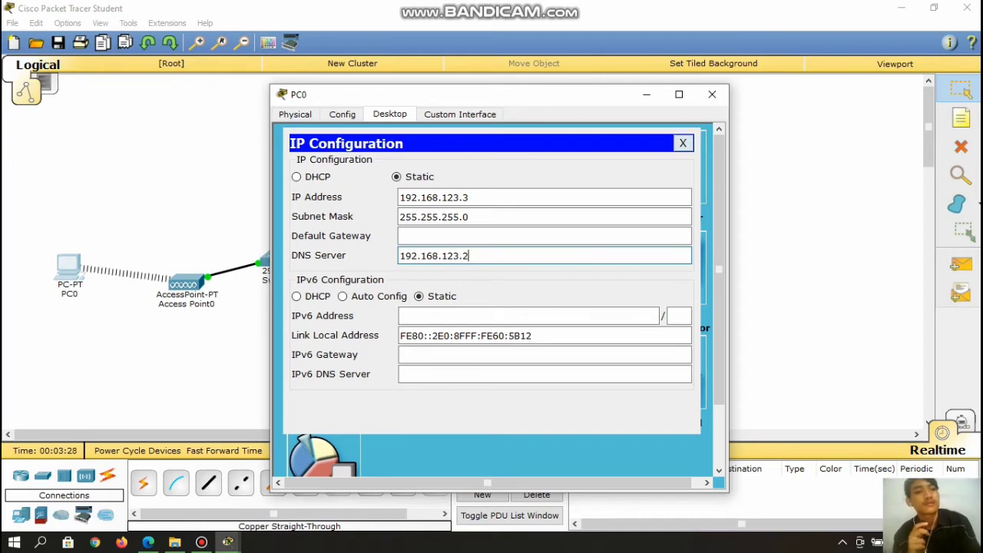
left_click(682, 143)
left_click(712, 93)
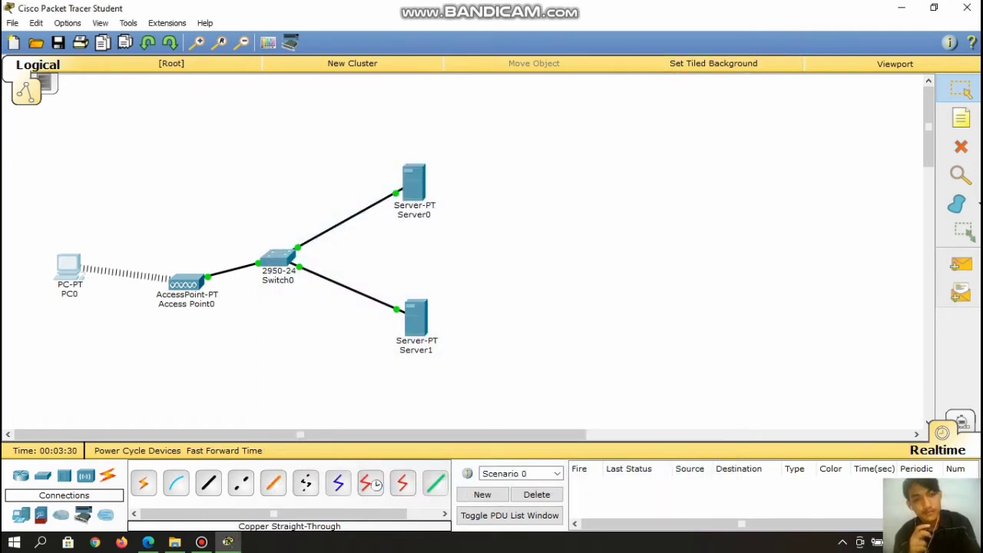
Delete image.html, helloworld.html, the logo image and copyrights.html from Server0's HTTP service, keeping only index.html.
left_click(414, 183)
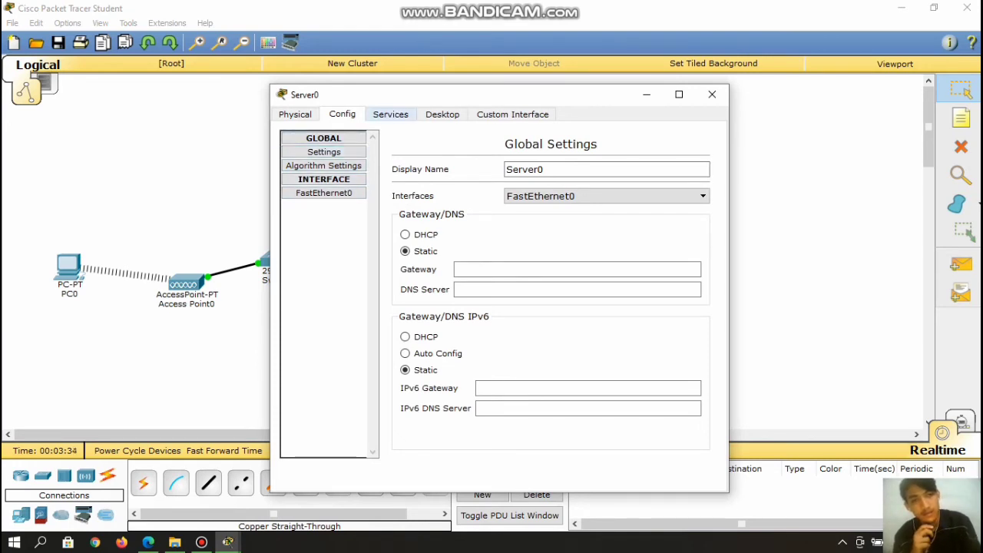
left_click(390, 114)
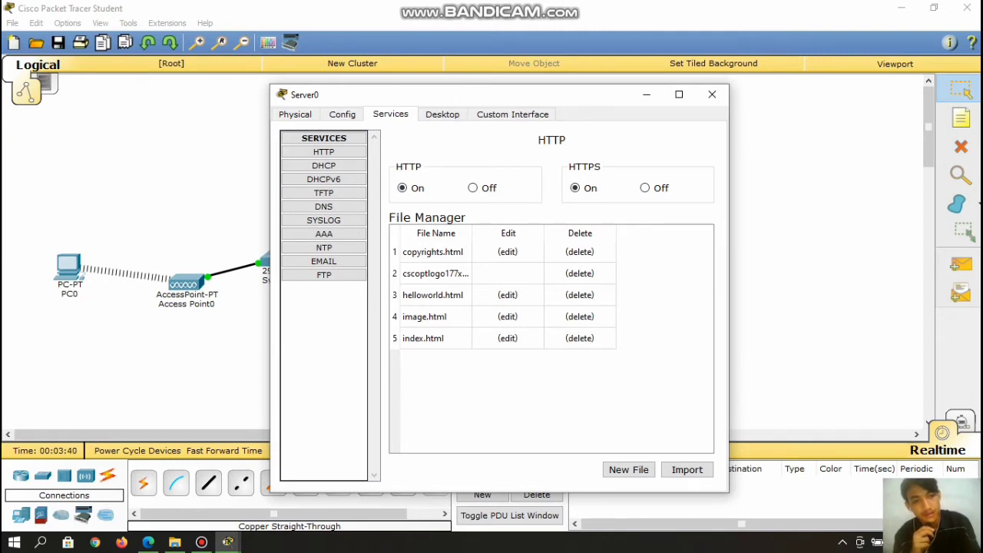
left_click(579, 317)
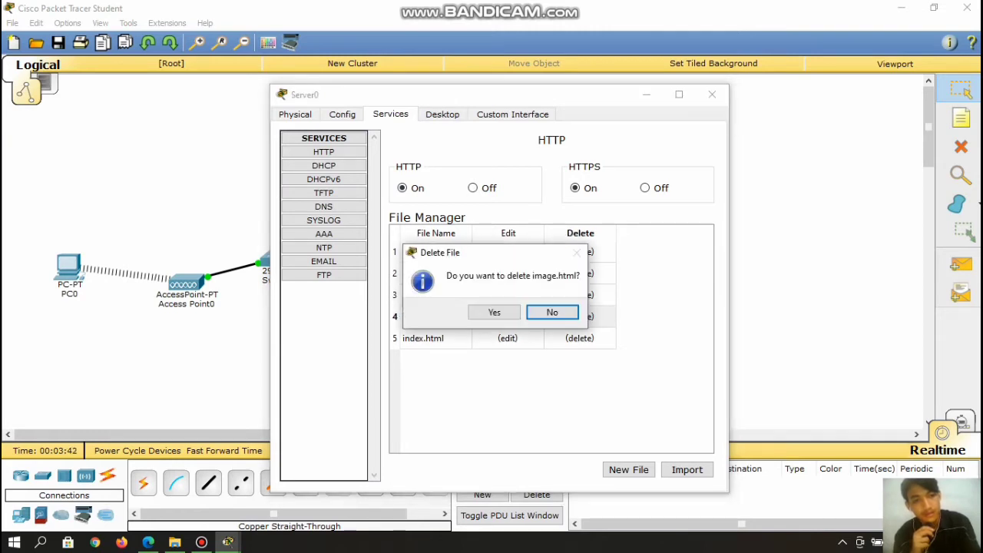
left_click(494, 312)
left_click(579, 295)
left_click(504, 312)
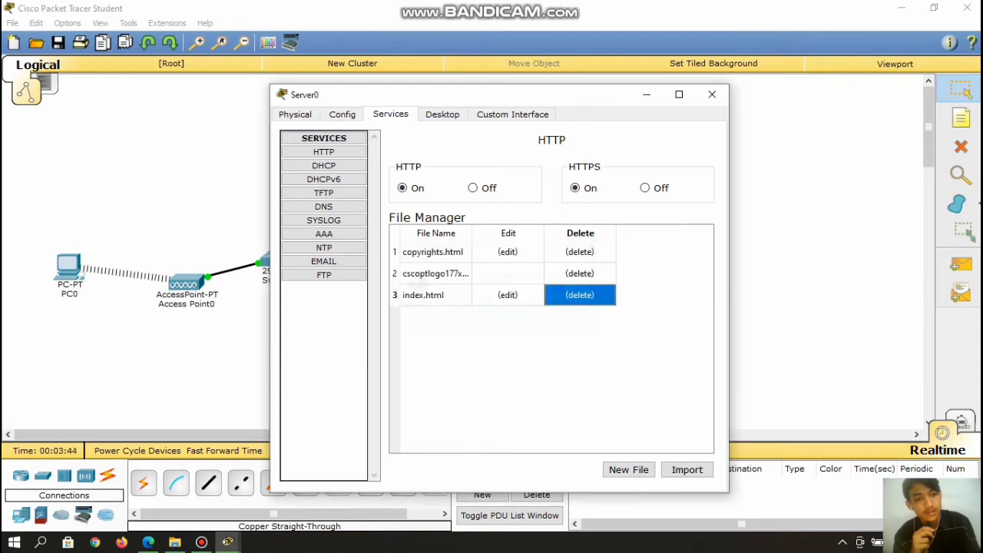
left_click(579, 274)
left_click(579, 251)
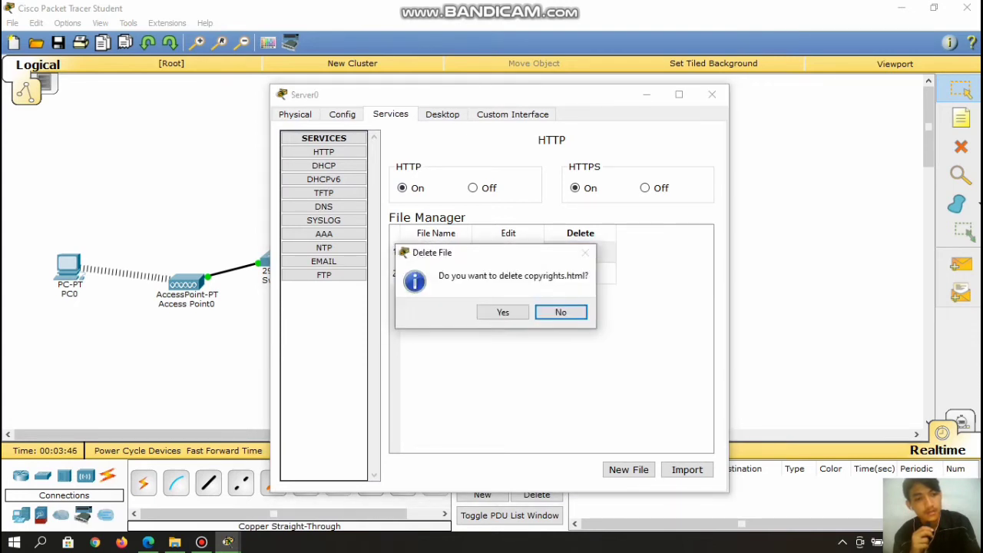
left_click(503, 311)
Open Server0's index.html for editing and delete all the content between the opening and closing html tags.
left_click(508, 251)
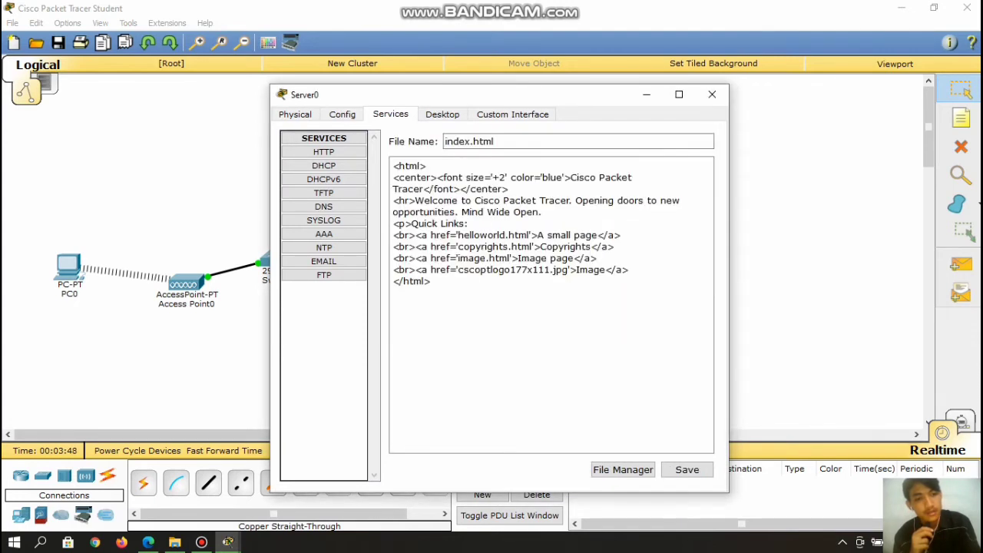
key("shift+Up")
key("shift+Up")
key("shift+Up")
key("shift+Up")
key("shift+Up")
key("shift+Up")
key("shift+Up")
key("shift+Up")
key("shift+Home")
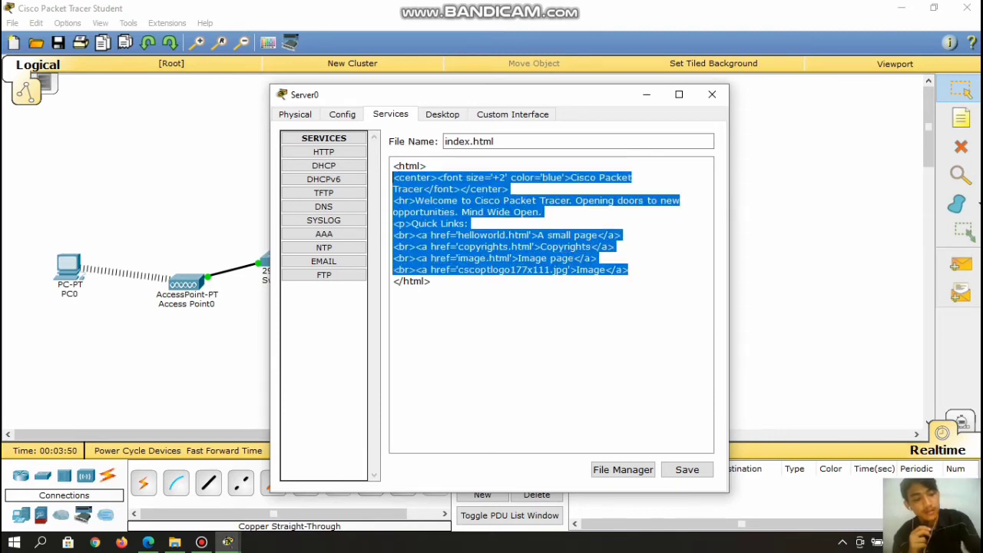
key("BackSpace")
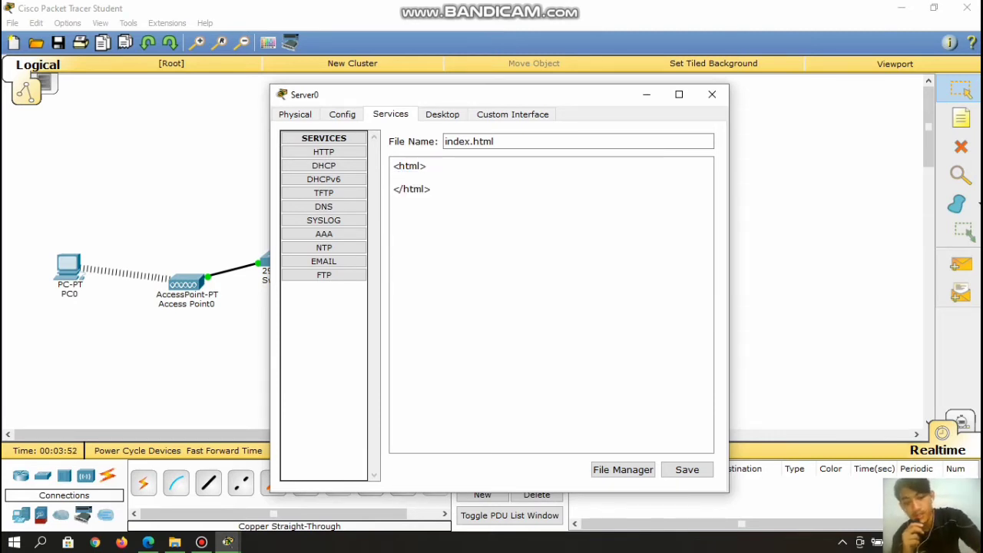
Enter "cisco 2021" as the page content of index.html, save it over the existing file, and close Server0's window.
type("cisc")
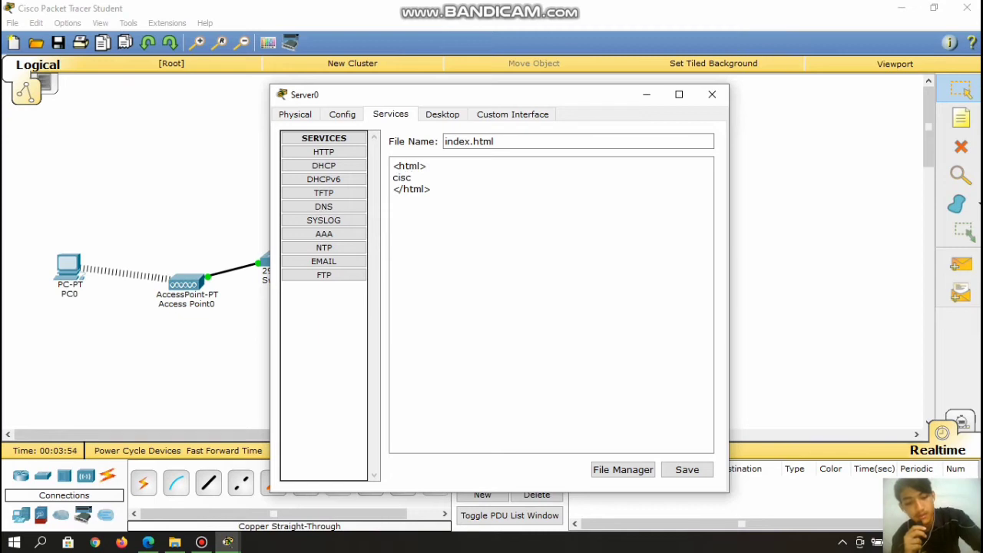
type("o 2")
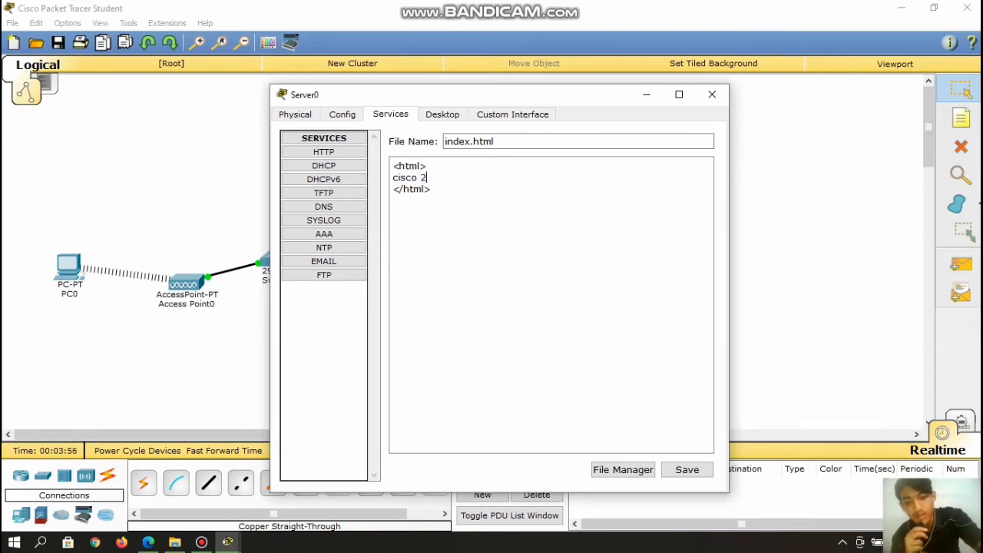
type("021")
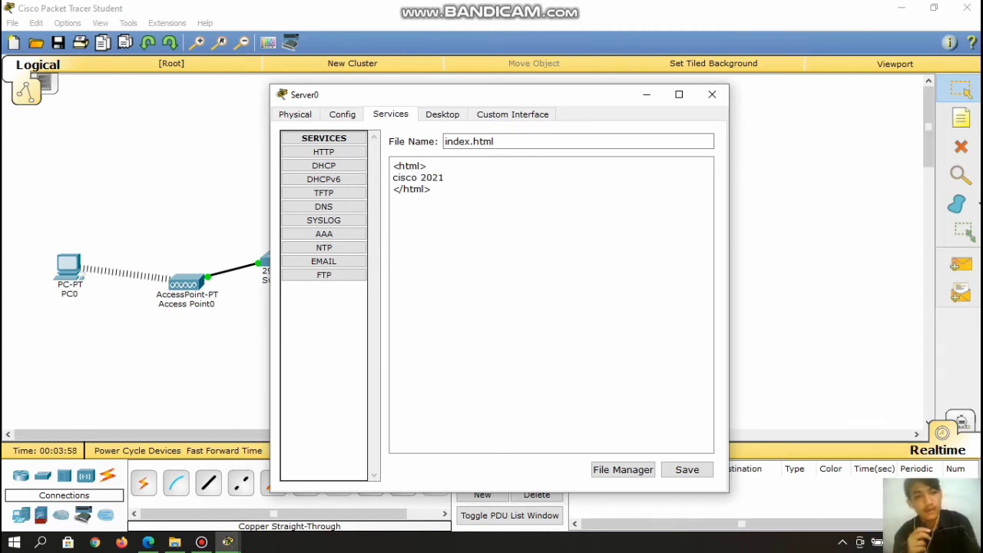
left_click(686, 470)
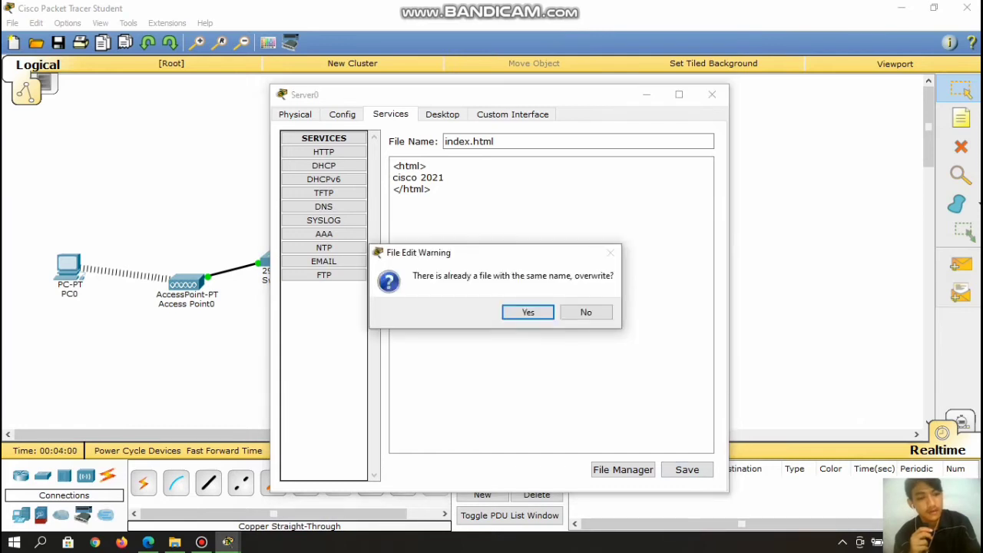
left_click(528, 312)
left_click(623, 470)
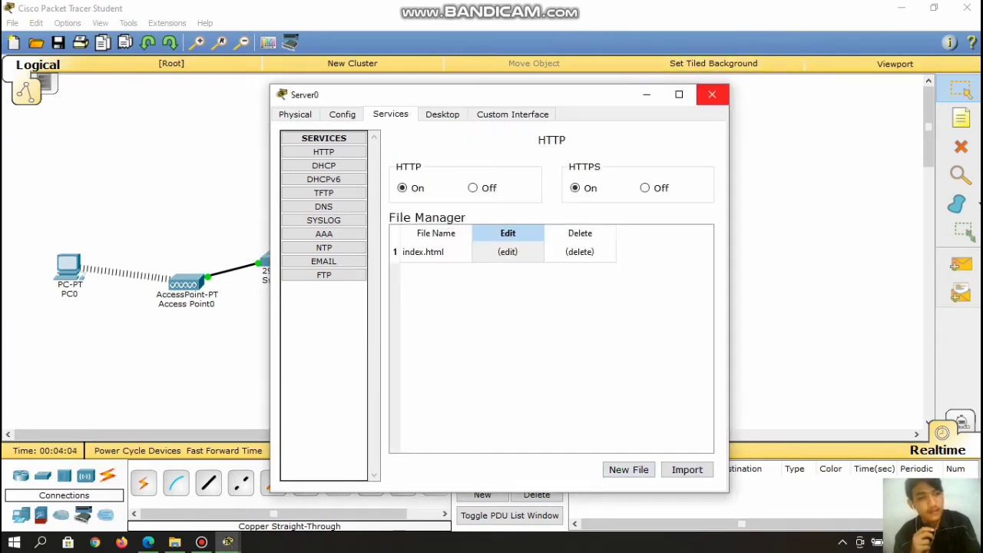
left_click(712, 94)
Turn on the DNS service on Server1.
left_click(415, 317)
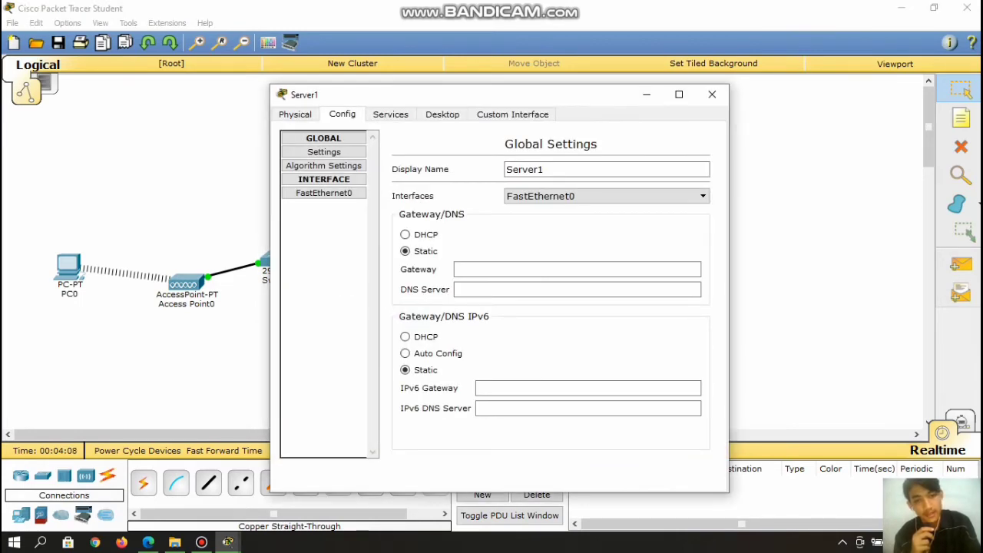
left_click(390, 115)
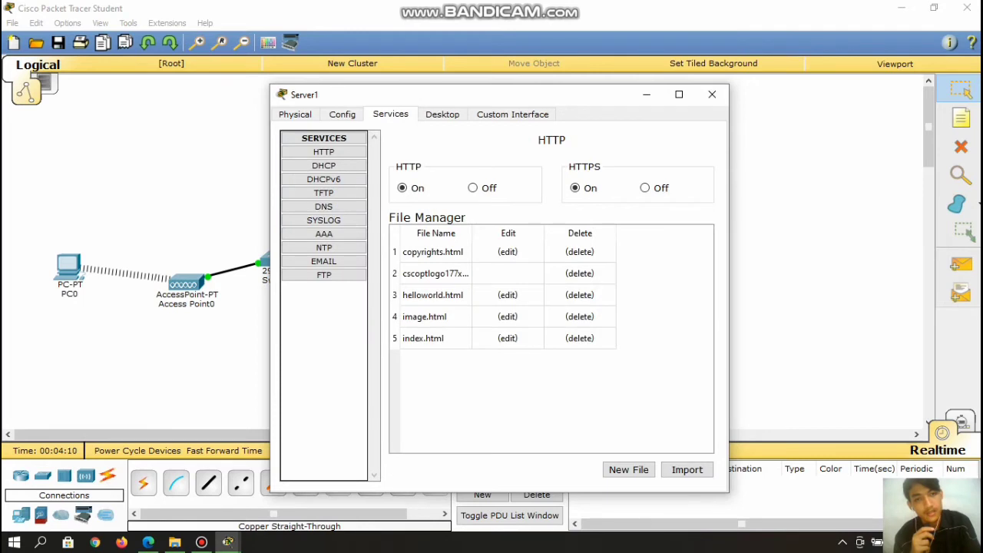
left_click(323, 207)
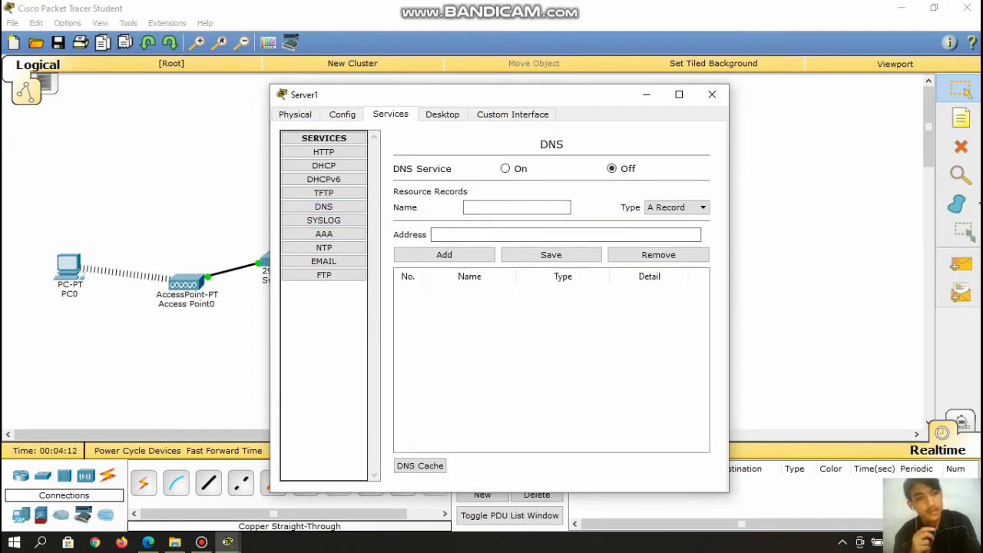
left_click(505, 168)
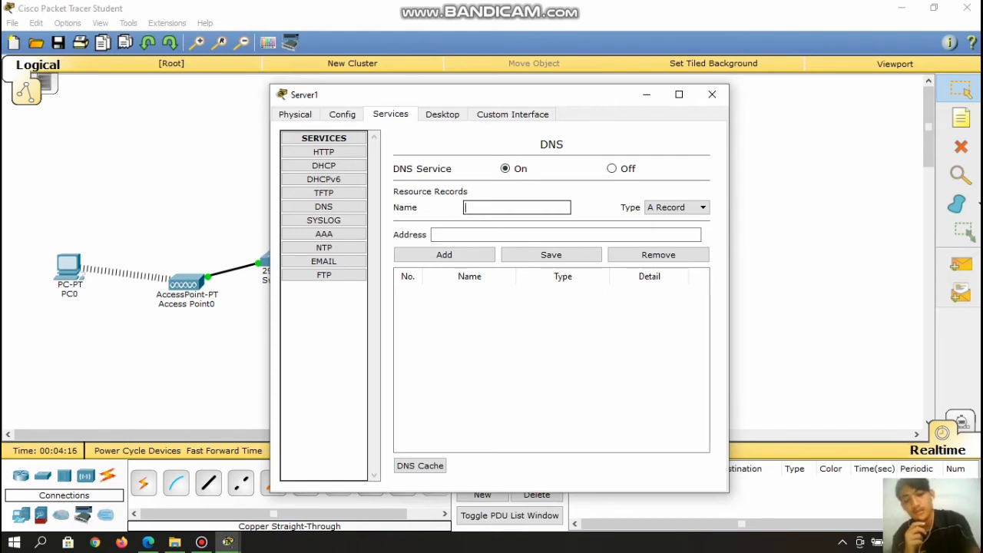
Add a DNS A record for tibandung.com with address 192.168.123.1 on Server1, and close its window.
type("tib")
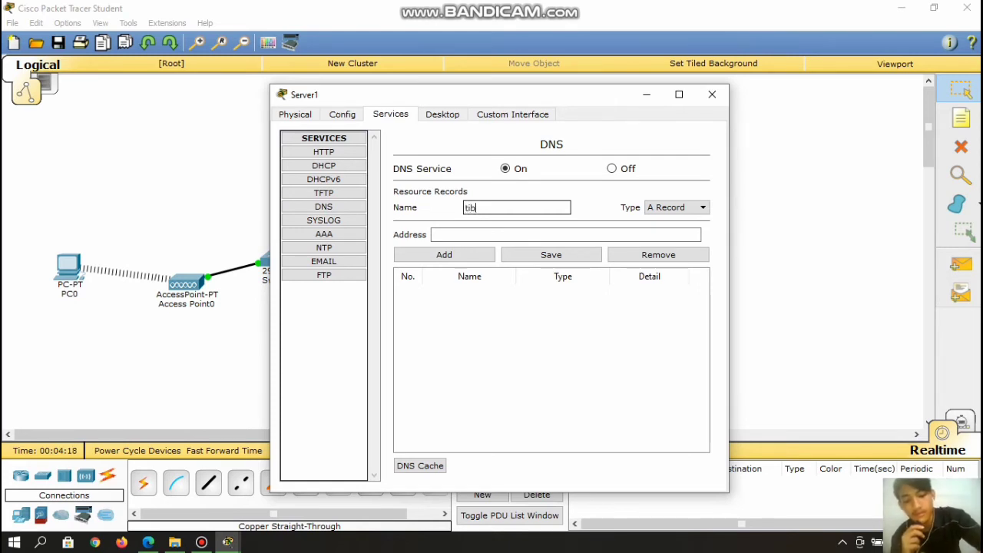
type("andun")
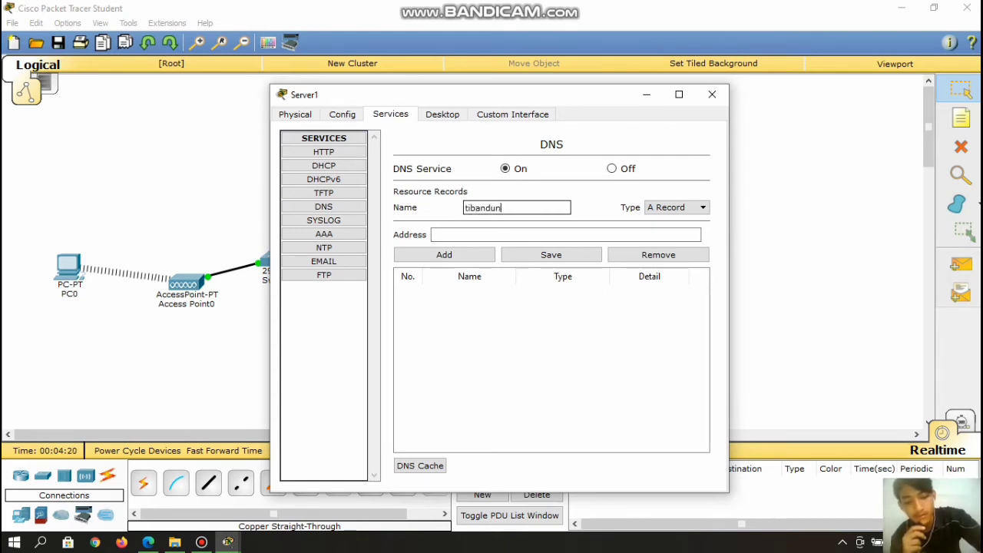
type("gf.com")
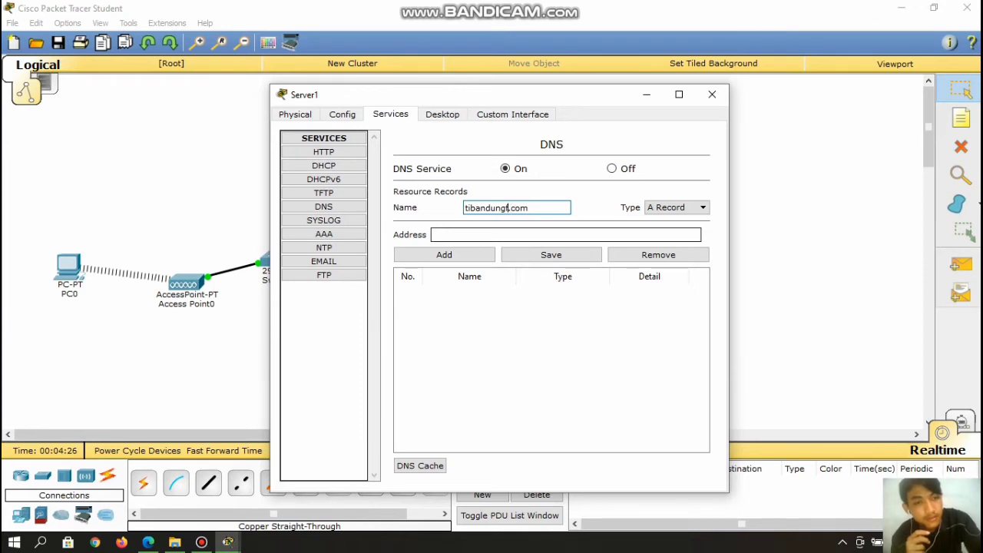
left_click(504, 207)
key("BackSpace")
key("Tab")
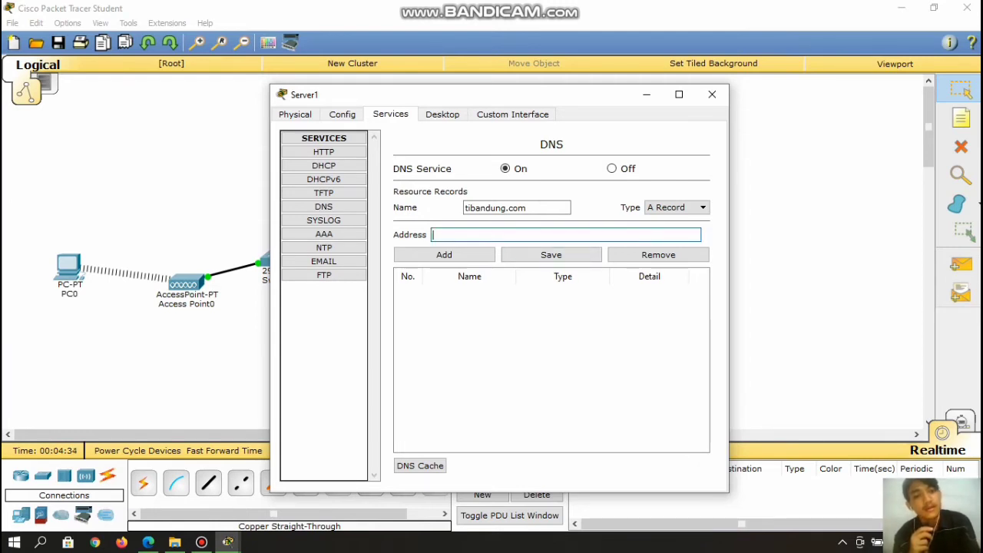
right_click(522, 232)
left_click(550, 307)
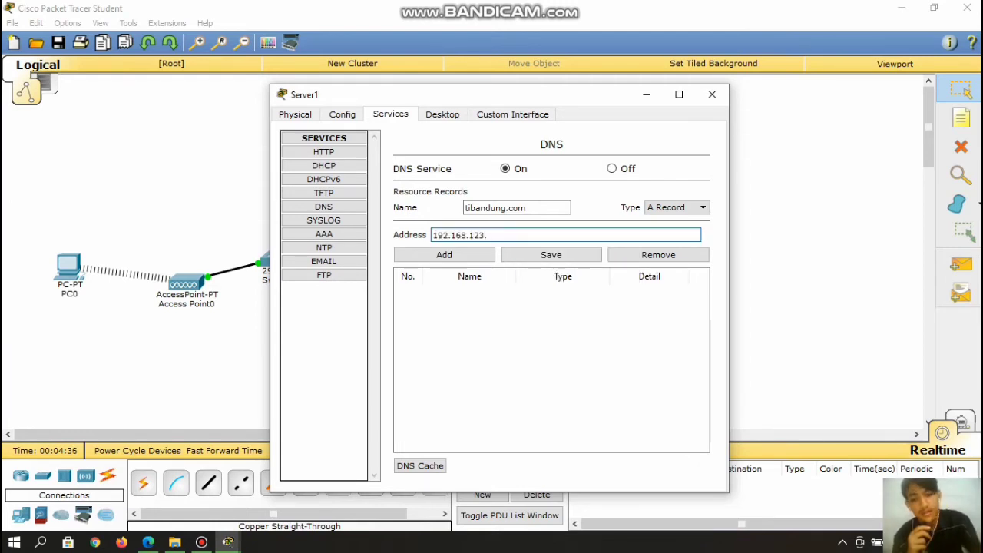
type("1")
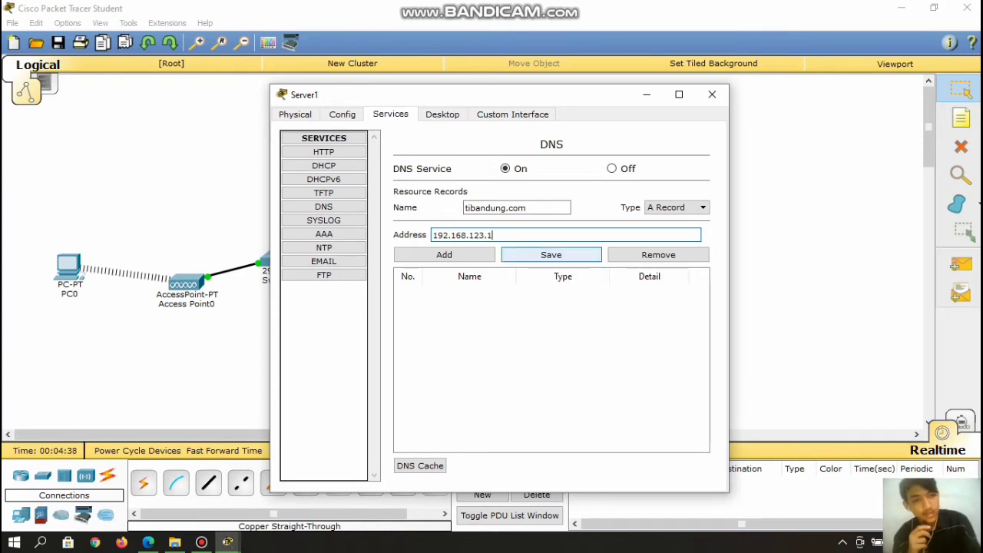
left_click(444, 254)
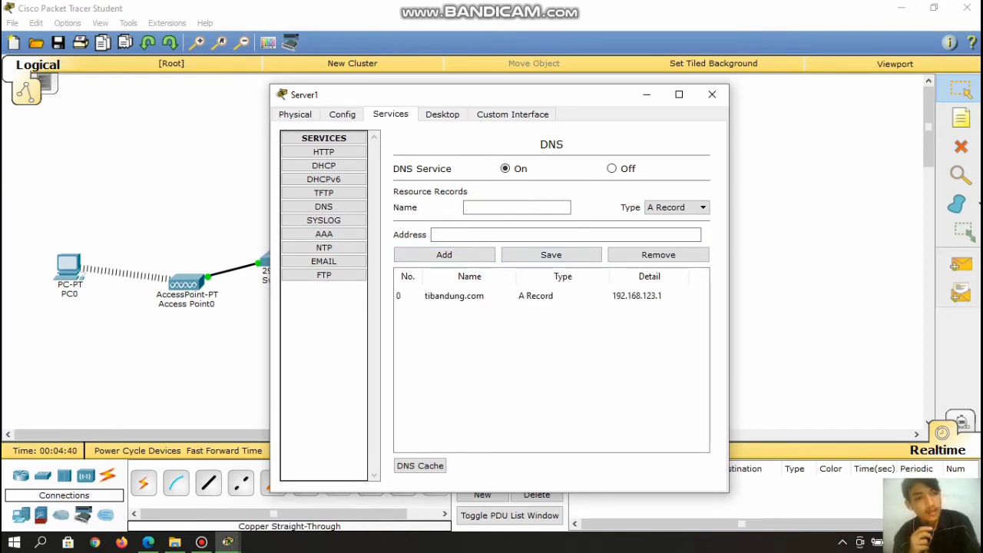
left_click(711, 93)
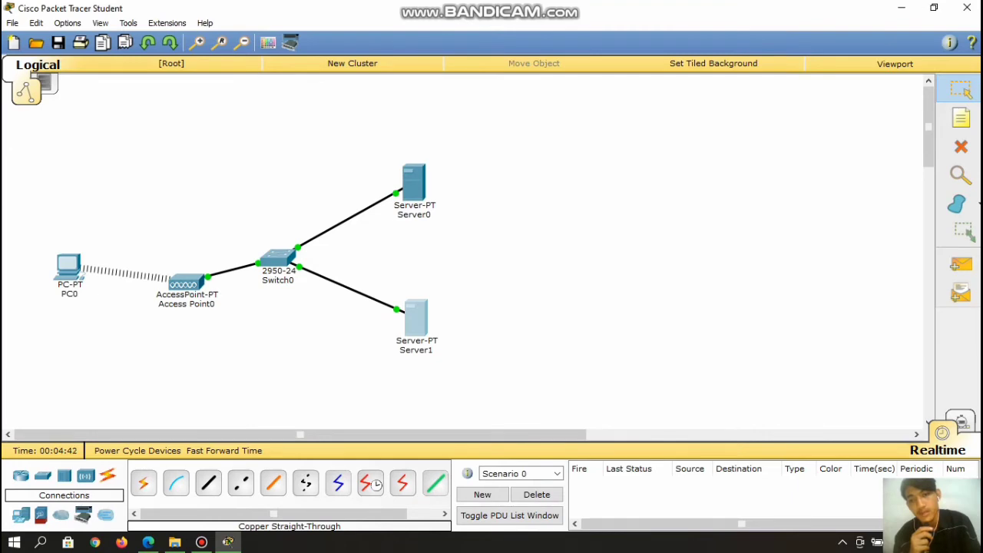
Move PC0 a little lower in the workspace and load tibandung.com in its web browser.
left_click_drag(68, 267, 47, 314)
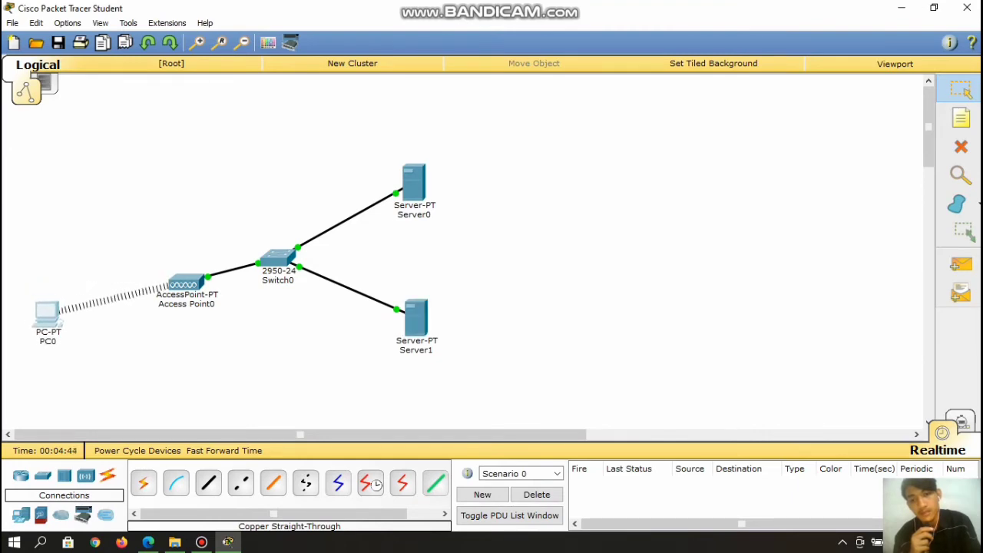
left_click(47, 313)
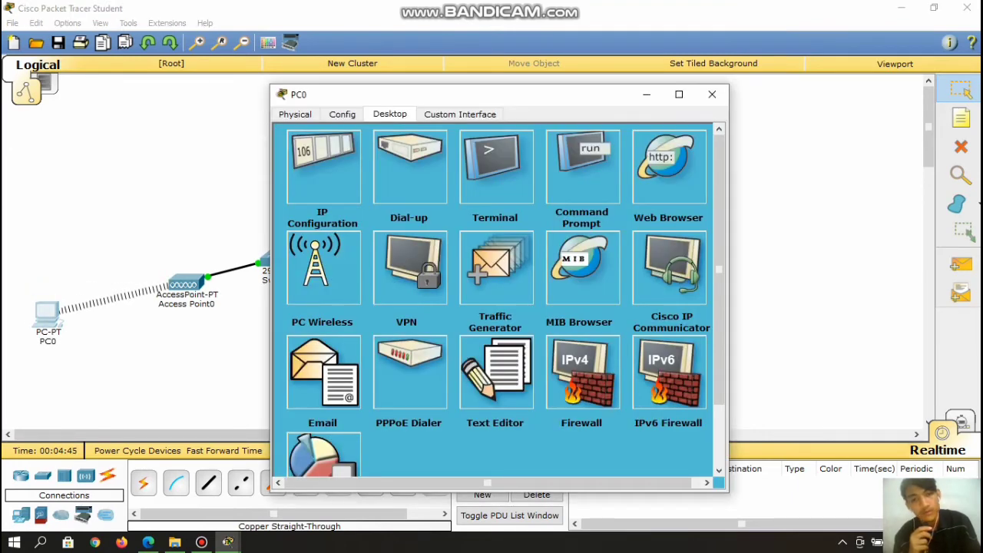
left_click(668, 165)
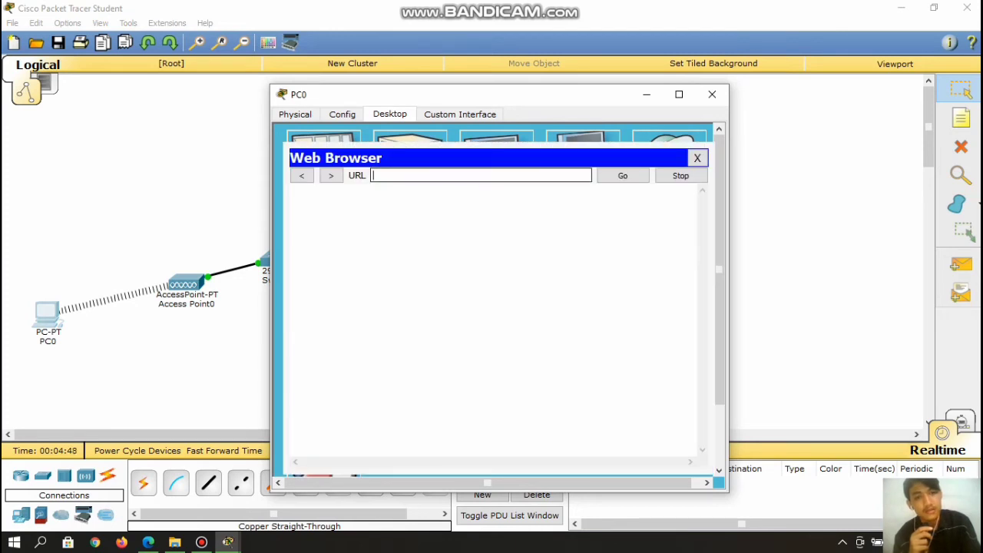
type("tiba")
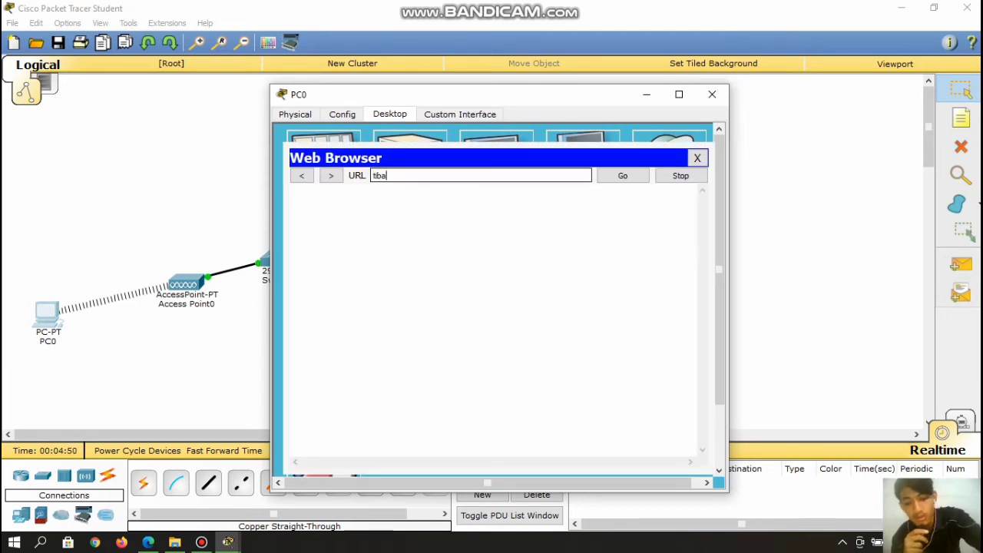
type("ndung")
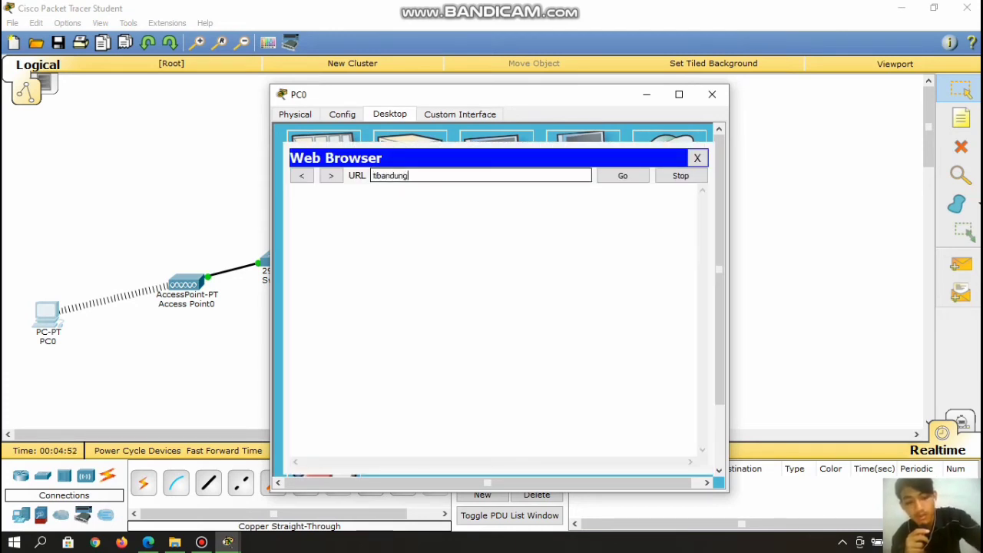
type(".com")
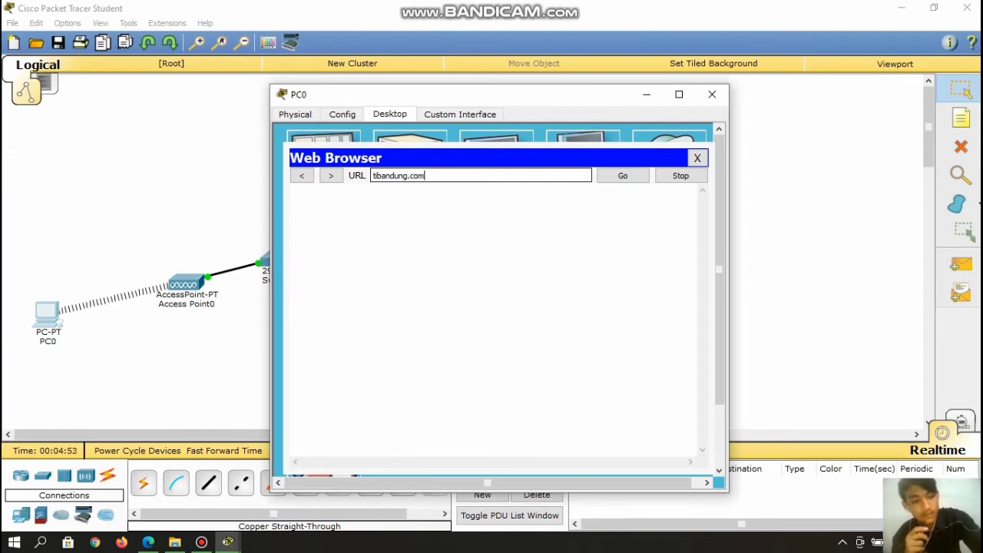
key("Return")
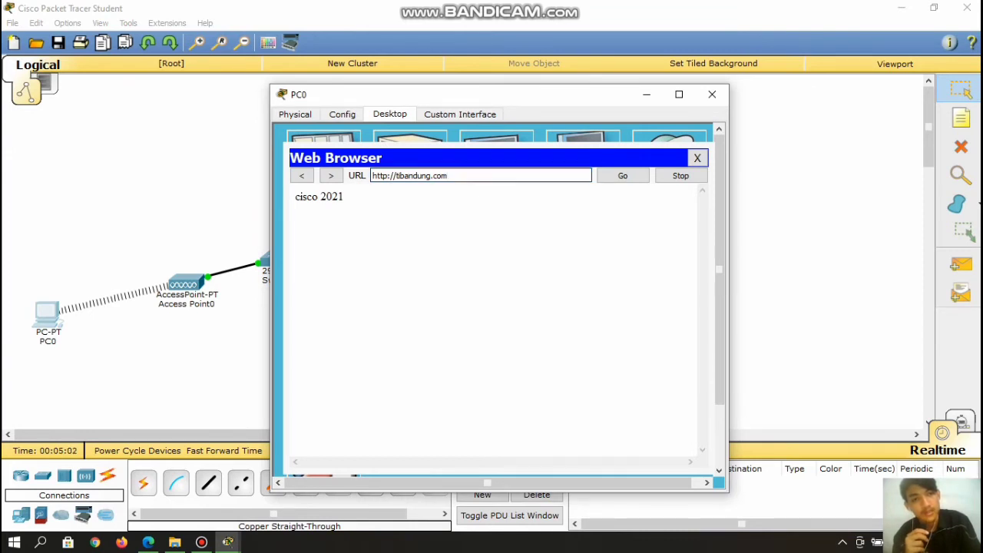
Replace the URL in PC0's web browser with 192.168.123.1 and load that page.
left_click_drag(450, 176, 372, 176)
key("BackSpace")
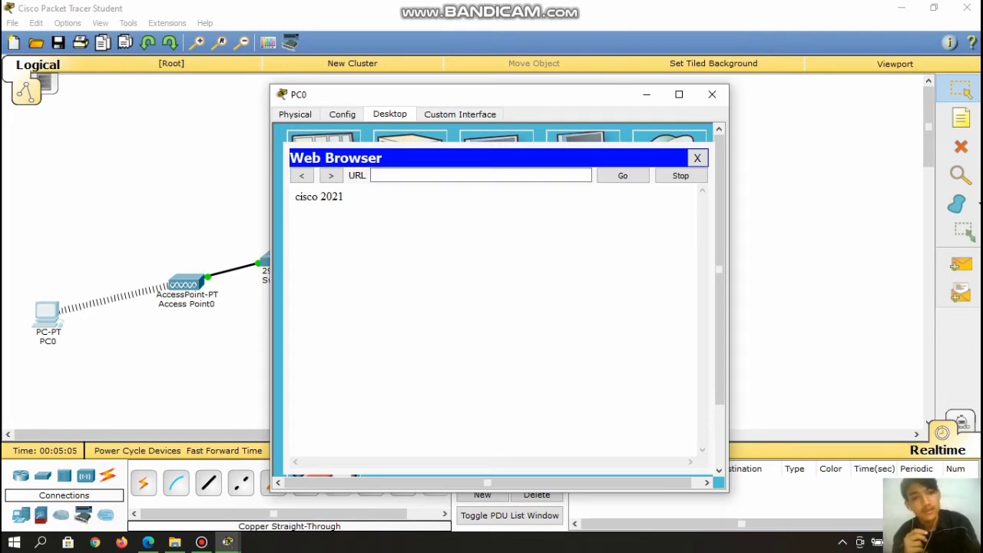
right_click(388, 178)
left_click(415, 258)
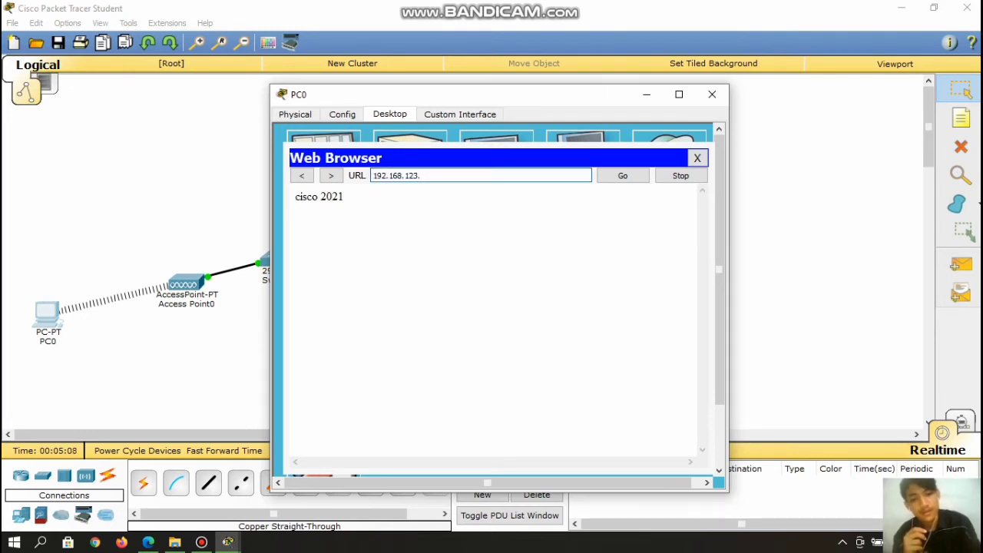
type("1")
key("Return")
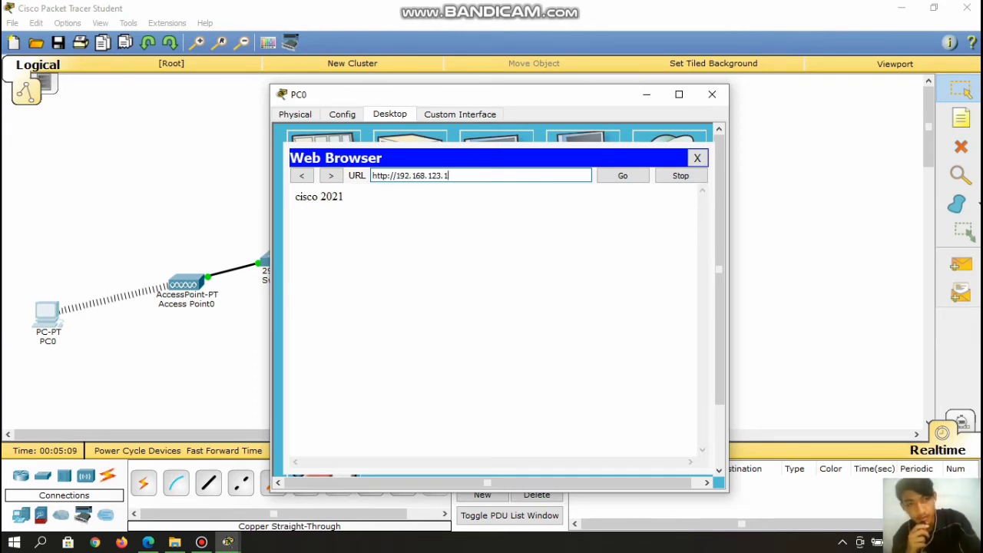
Load 192.168.123.1 again in PC0's web browser, and close the browser and PC0's device window.
left_click(623, 176)
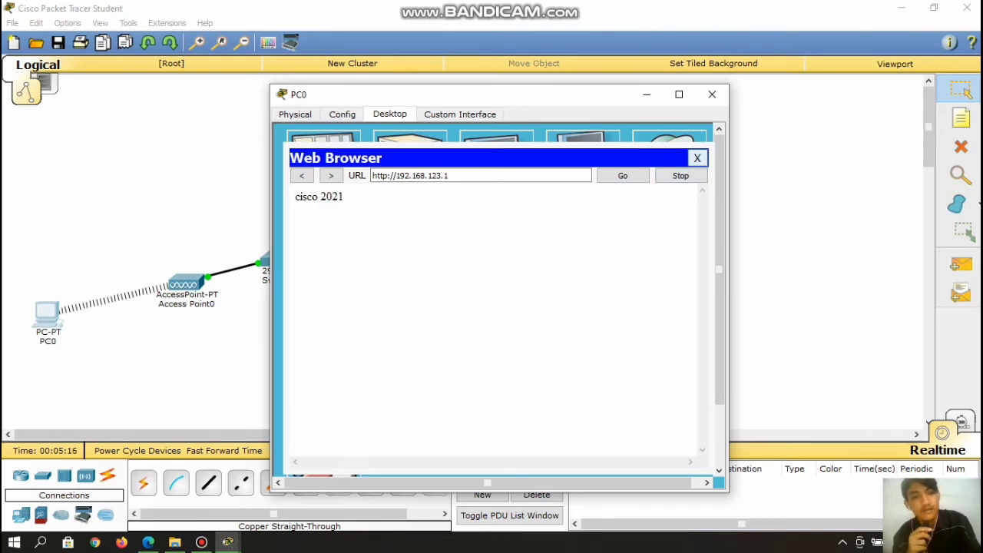
left_click(697, 158)
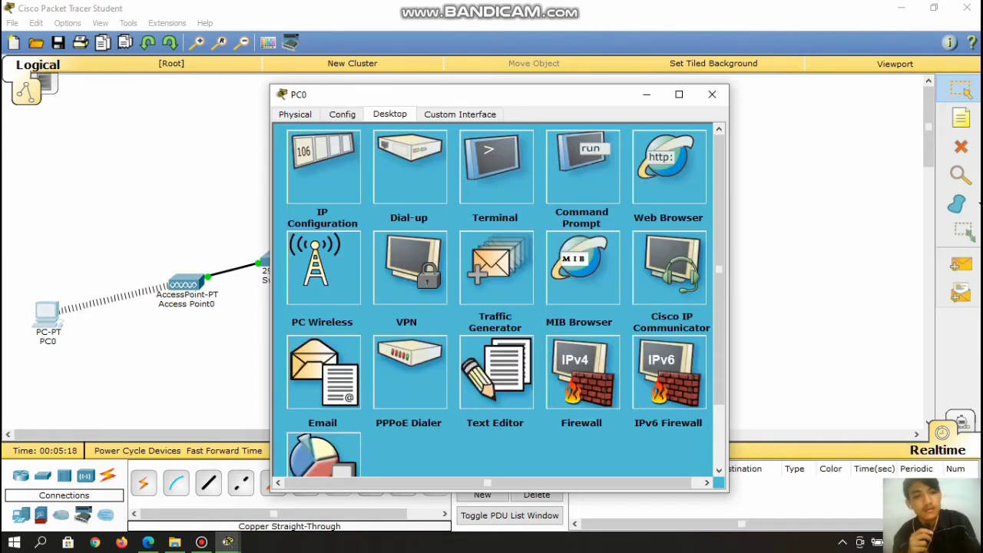
left_click(712, 94)
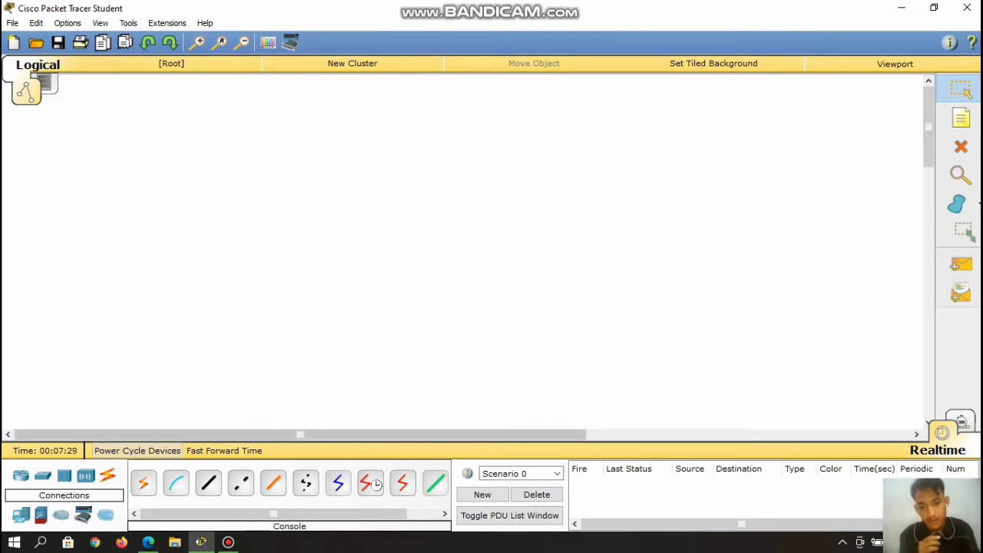
Place three generic PCs in the empty workspace: one at the upper left, one at the lower left and one near the lower middle.
left_click(21, 514)
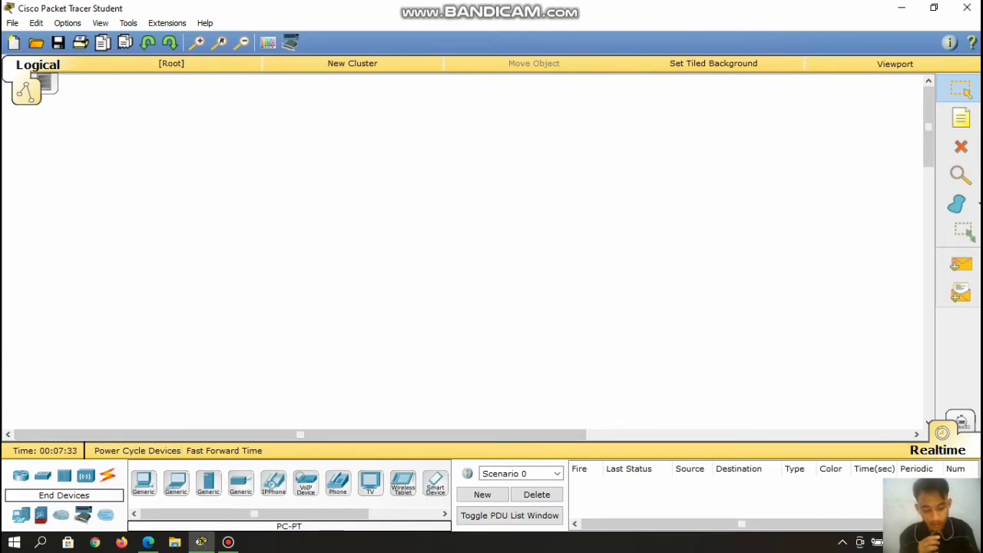
left_click(176, 482)
left_click(176, 157)
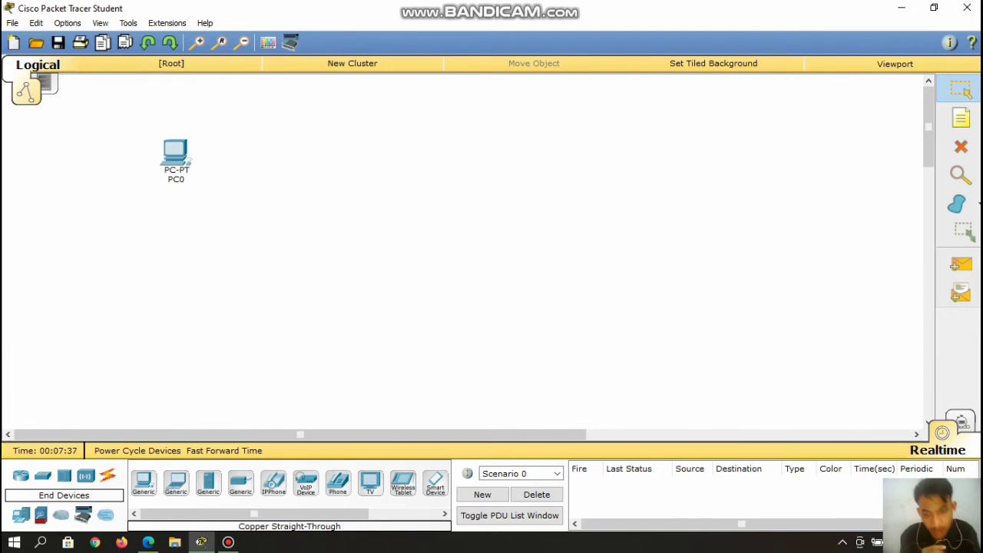
left_click(176, 482)
left_click(140, 392)
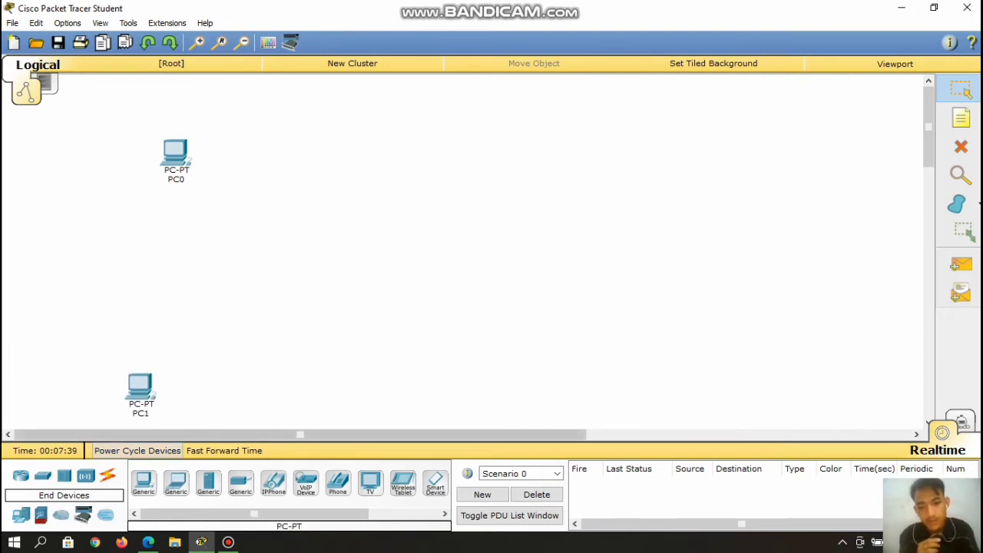
left_click(175, 481)
left_click(452, 393)
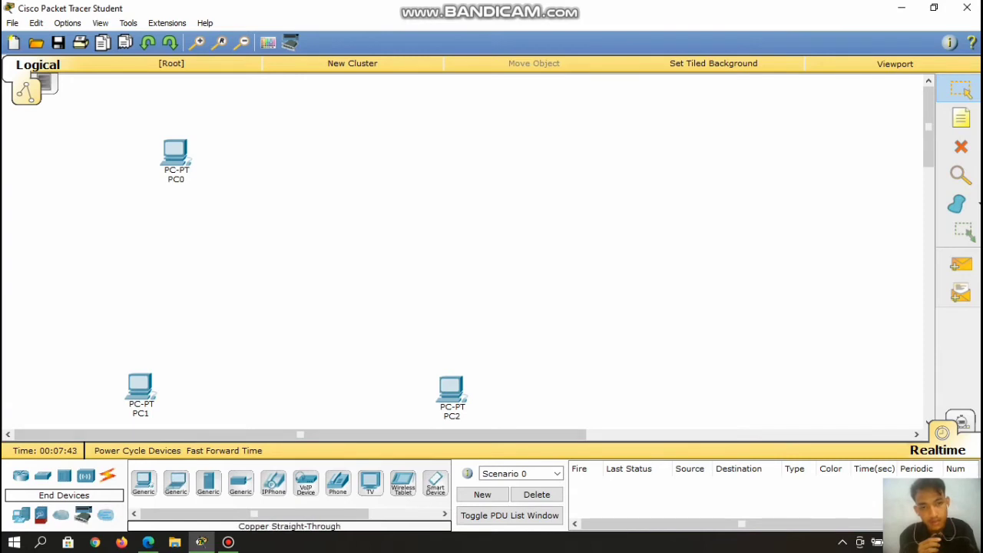
Add a generic server to the right of PC0, and shift PC0 slightly up and toward the server.
left_click_drag(209, 482, 344, 146)
left_click_drag(175, 152, 196, 137)
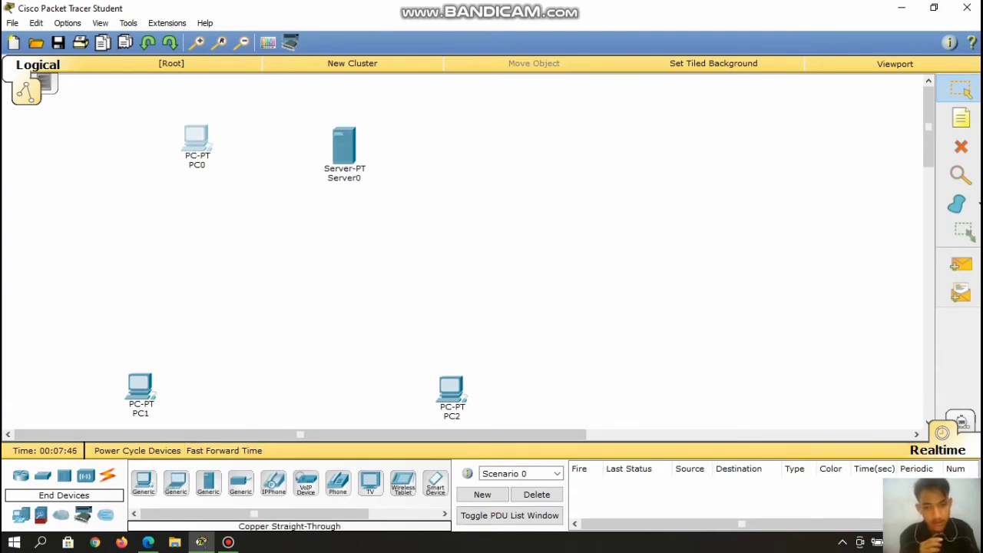
Place one generic server above PC1 and another above PC2.
left_click_drag(208, 482, 154, 292)
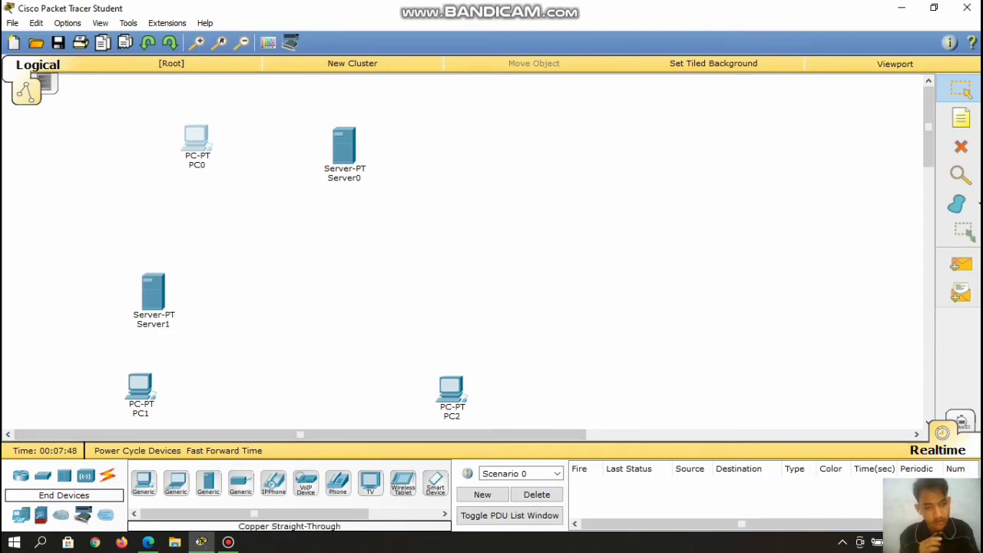
left_click_drag(208, 481, 445, 295)
Place three 2950-24 switches: one between PC0 and Server0, one near PC2 and Server2, and one near PC1 and Server1.
left_click(21, 475)
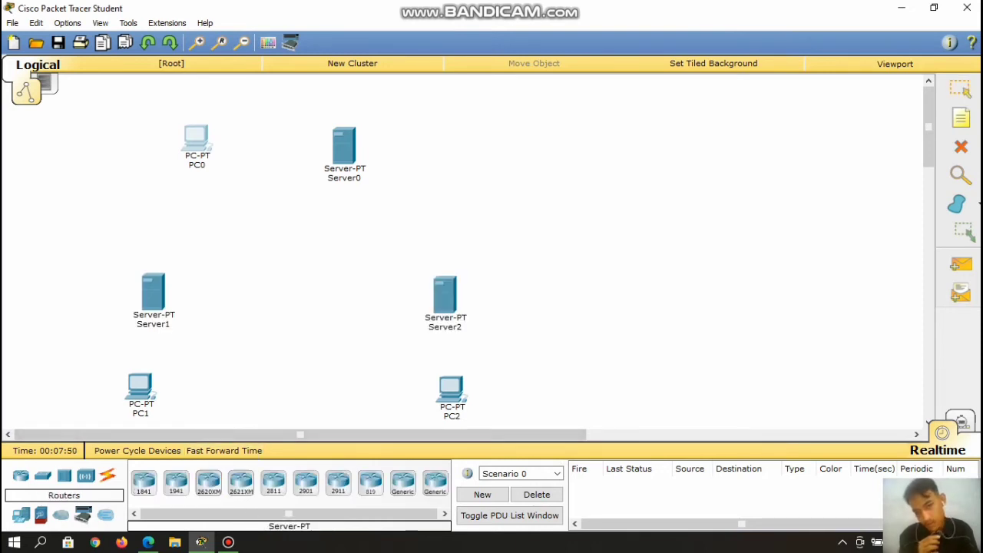
left_click(42, 476)
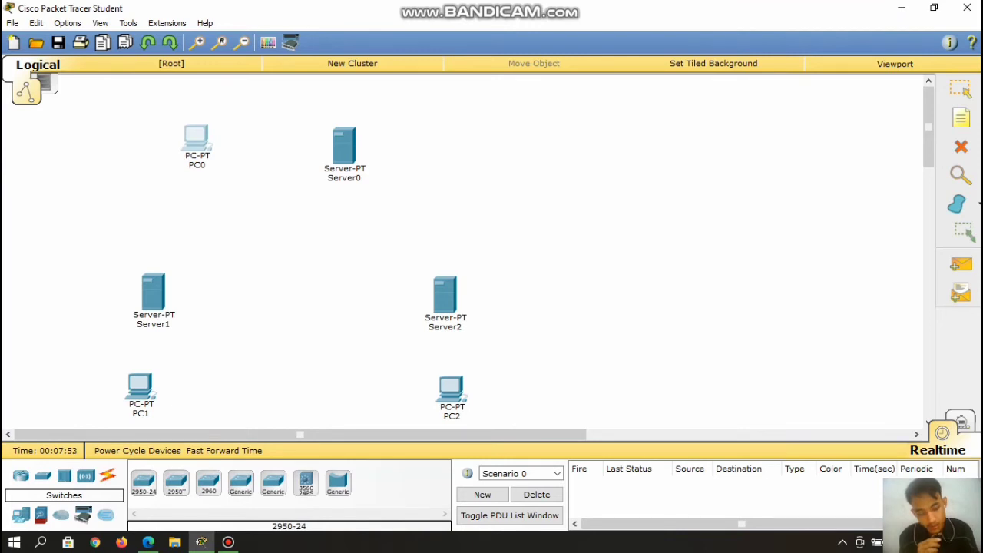
left_click_drag(144, 481, 259, 169)
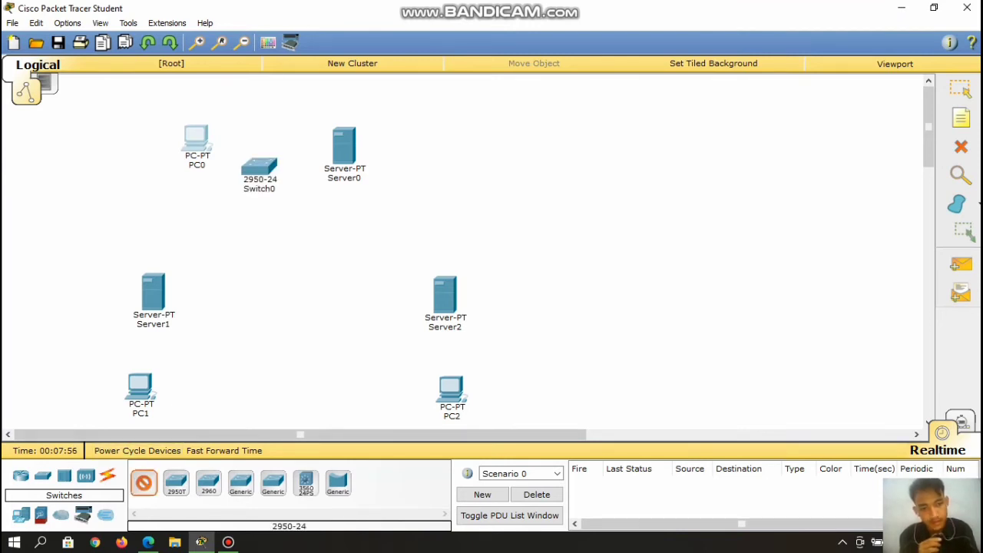
left_click(370, 351)
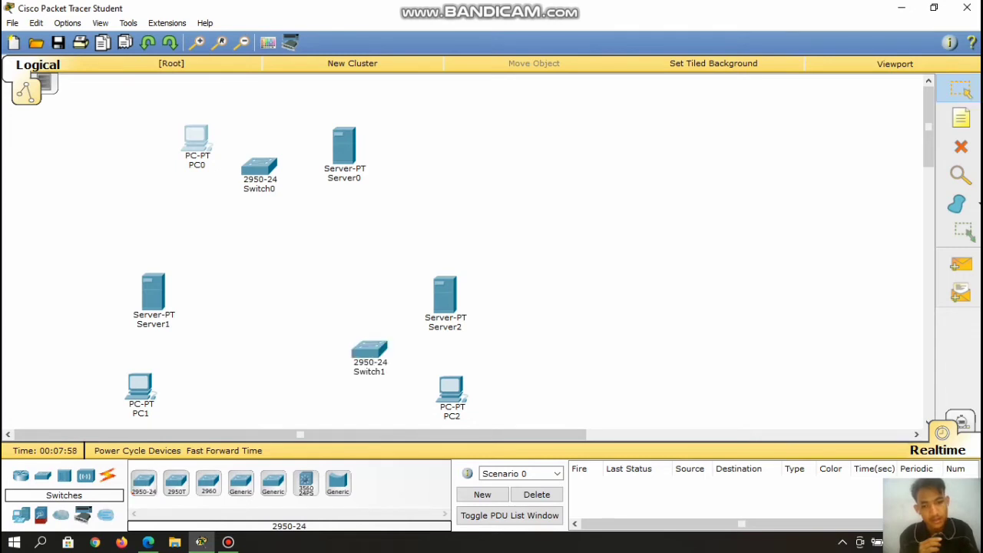
left_click(143, 482)
left_click(222, 366)
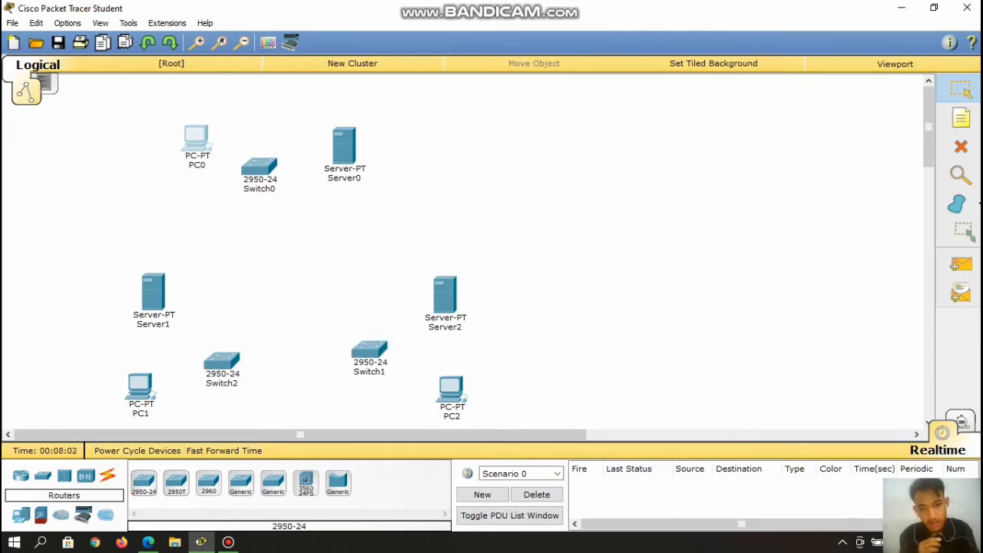
Place an 1841 router in the middle of the three switches.
left_click(21, 476)
left_click(143, 483)
left_click(283, 270)
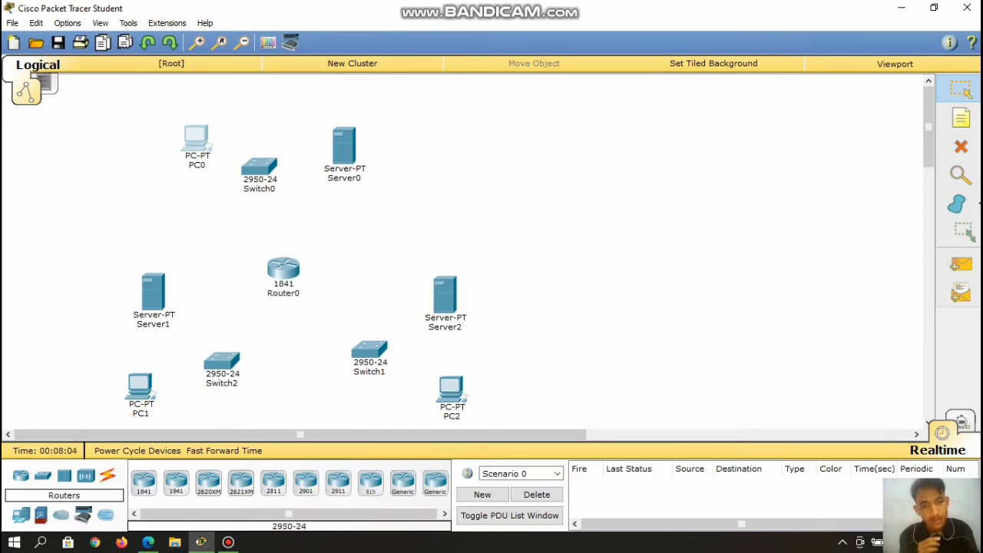
Connect PC1's FastEthernet0 to Switch2's FastEthernet0/1 with a copper straight-through cable.
left_click(108, 475)
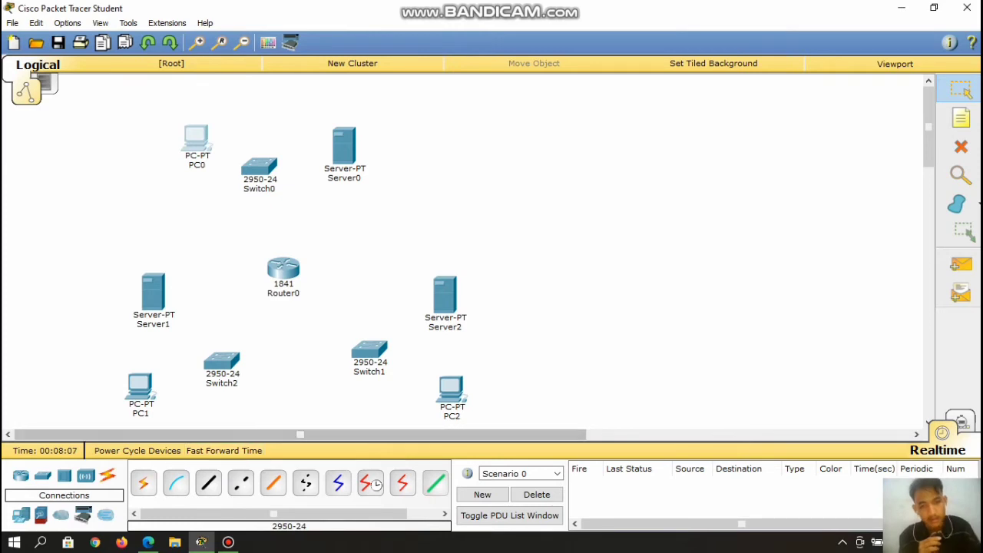
left_click(208, 482)
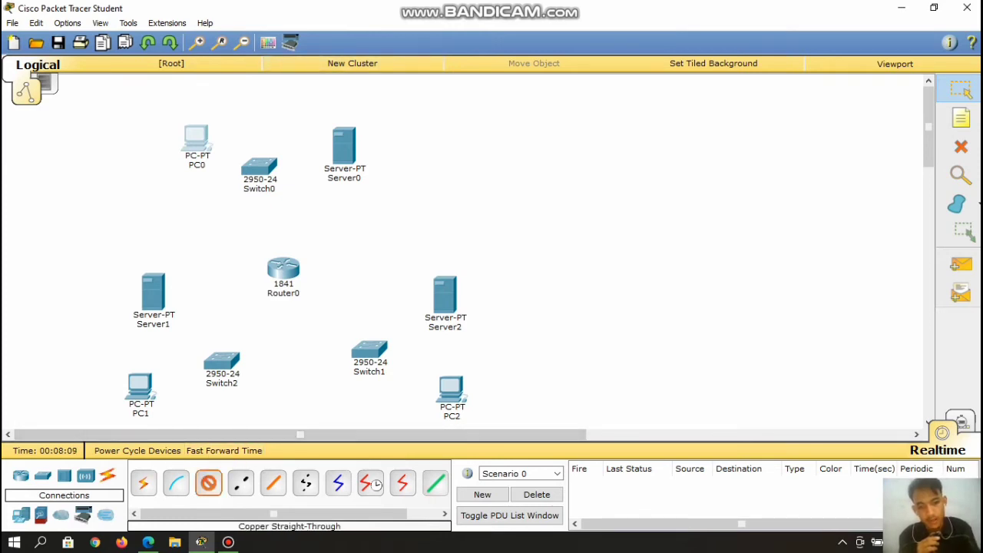
left_click(150, 390)
left_click(192, 412)
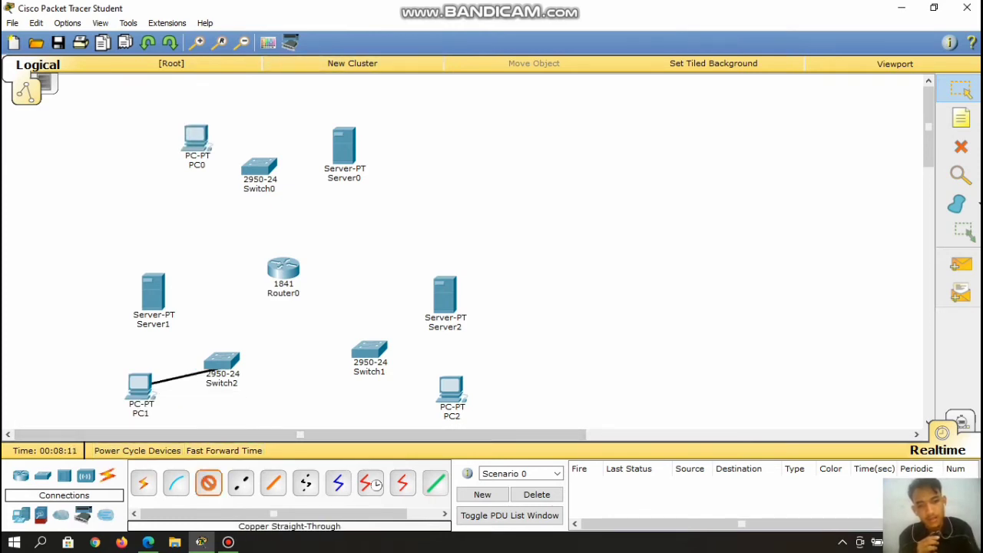
left_click(220, 364)
left_click(282, 25)
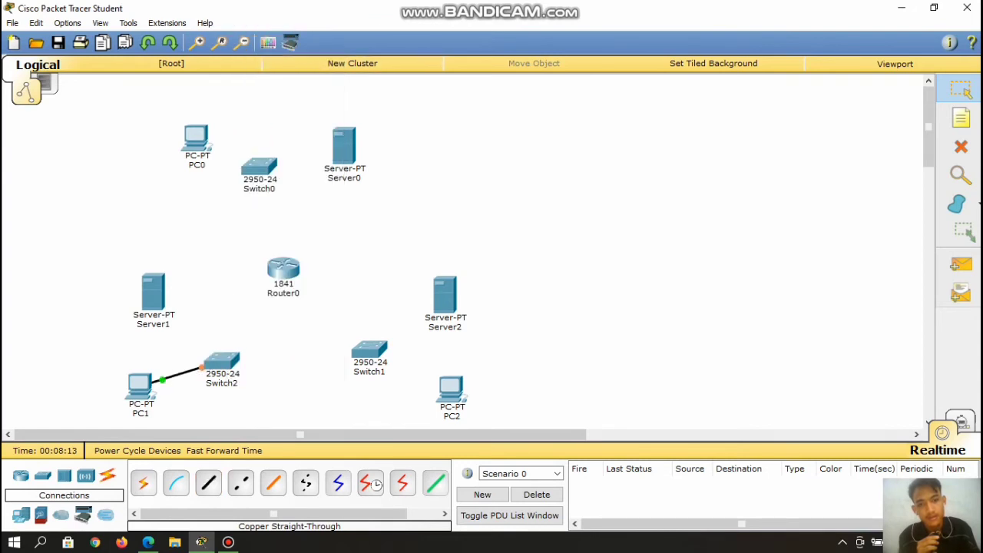
Connect Server1's FastEthernet0 to Switch2's FastEthernet0/2 with a copper straight-through cable.
left_click(208, 482)
left_click(152, 295)
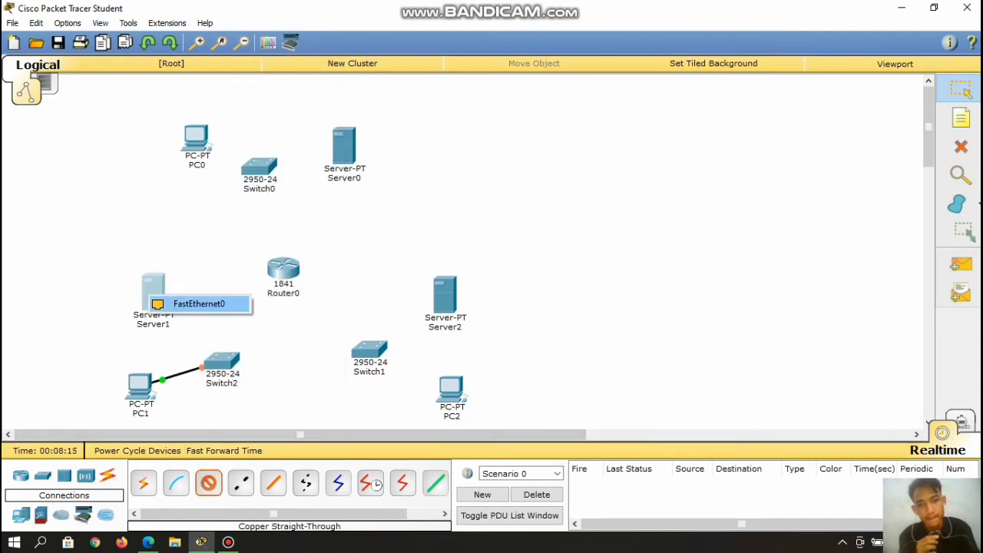
left_click(193, 303)
left_click(229, 351)
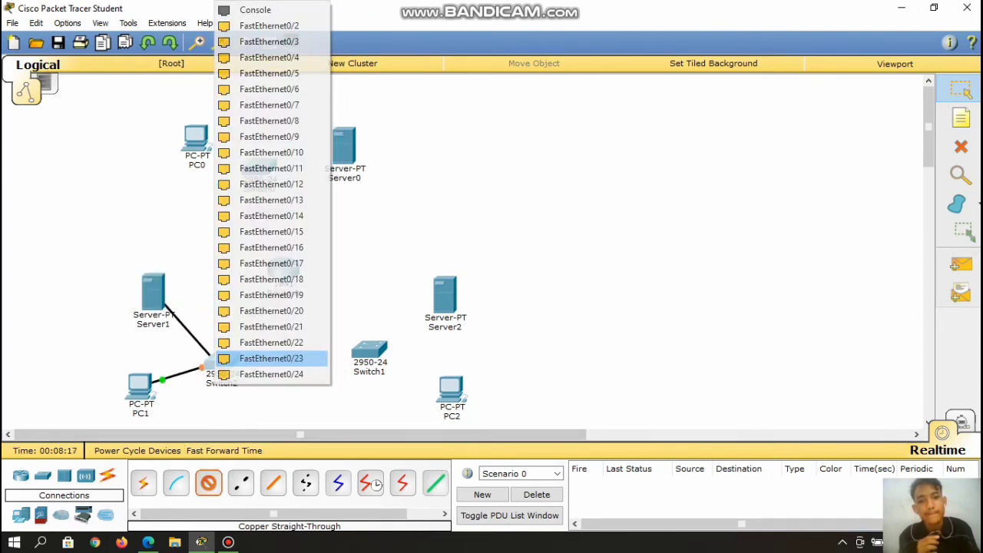
left_click(277, 25)
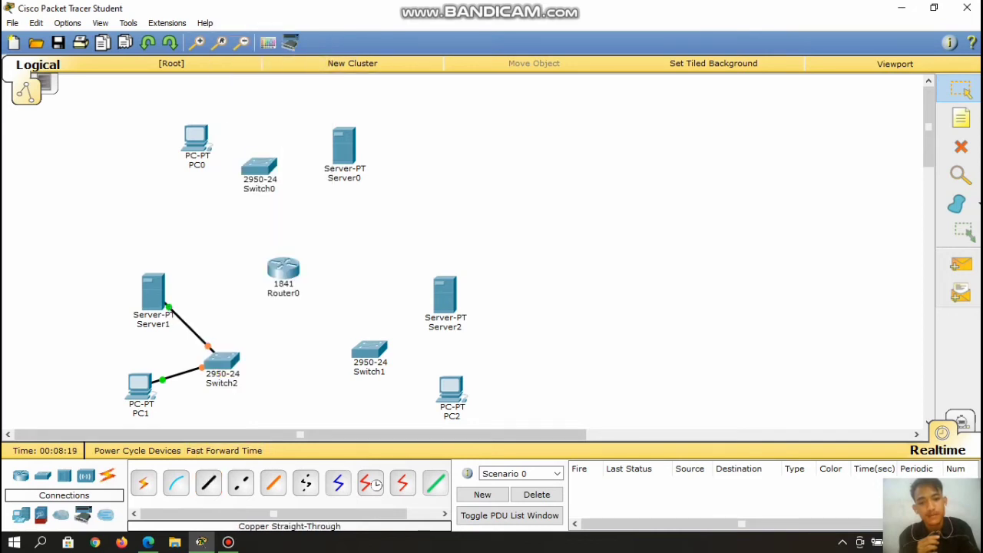
Connect PC0's FastEthernet0 to Switch0's FastEthernet0/1 with a copper straight-through cable.
left_click(208, 482)
left_click(197, 139)
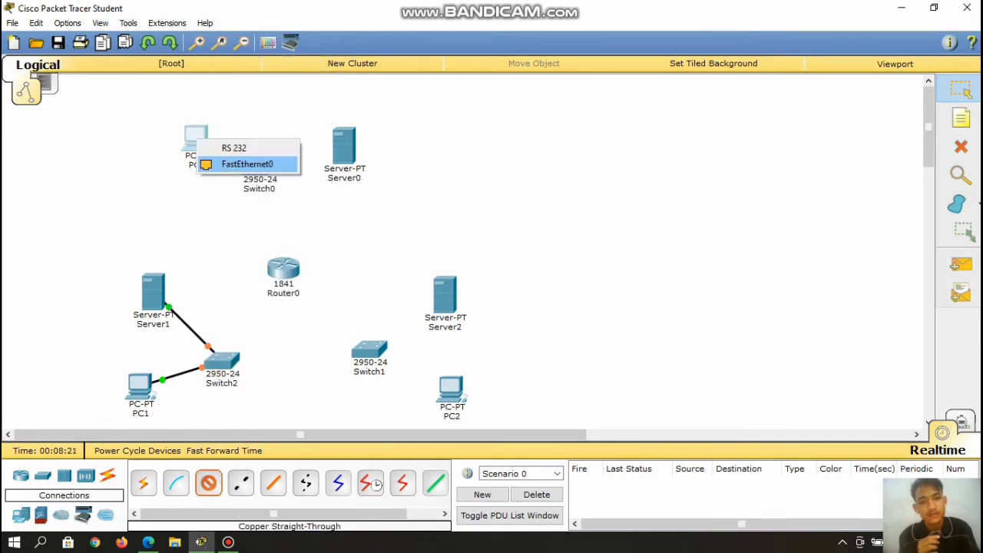
left_click(230, 162)
left_click(259, 168)
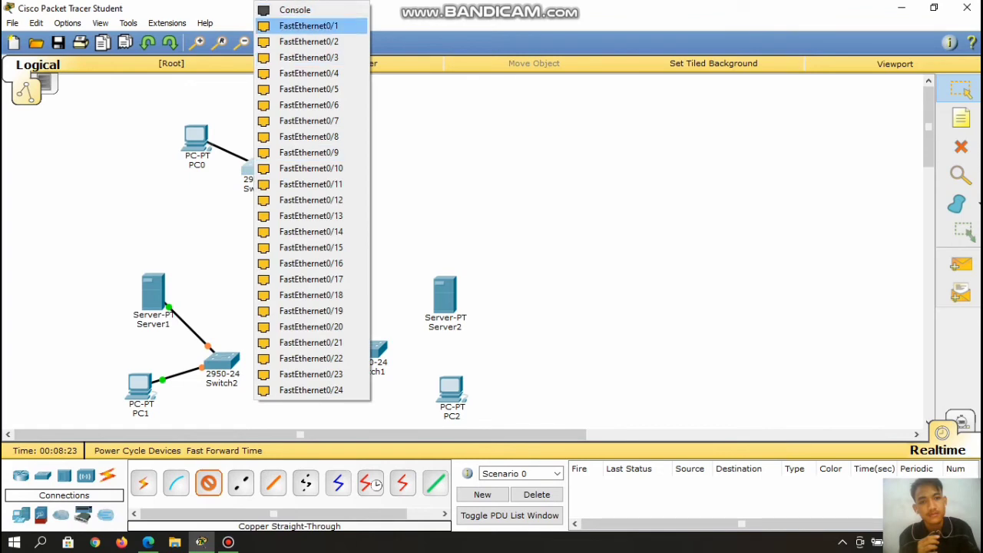
left_click(308, 25)
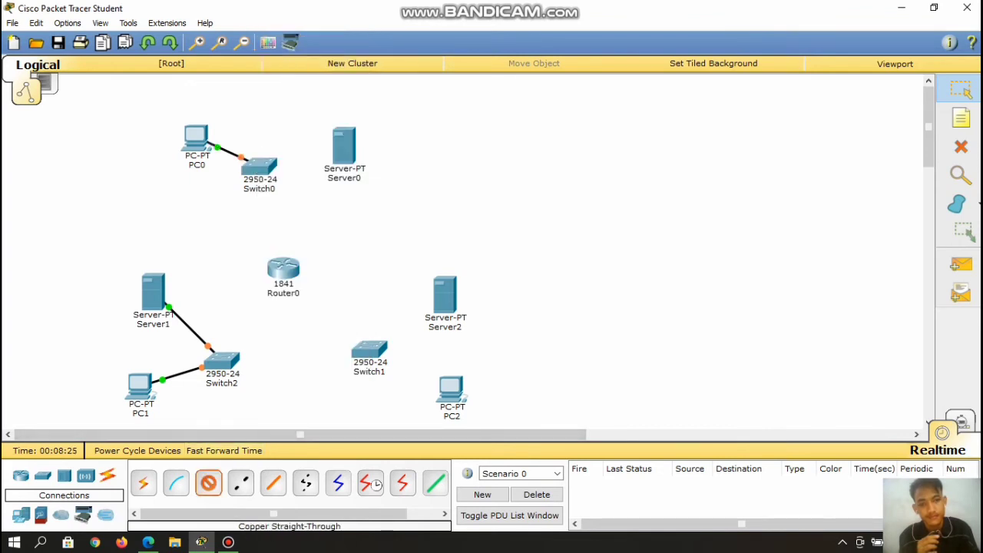
Connect Server0's FastEthernet0 to Switch0's FastEthernet0/2 with a copper straight-through cable.
left_click(344, 142)
left_click(392, 144)
left_click(260, 165)
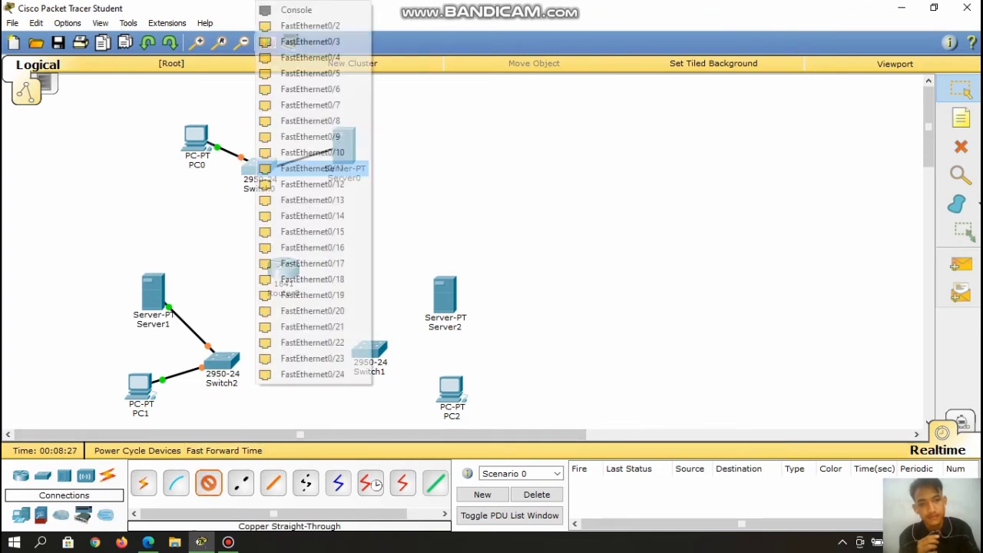
left_click(310, 26)
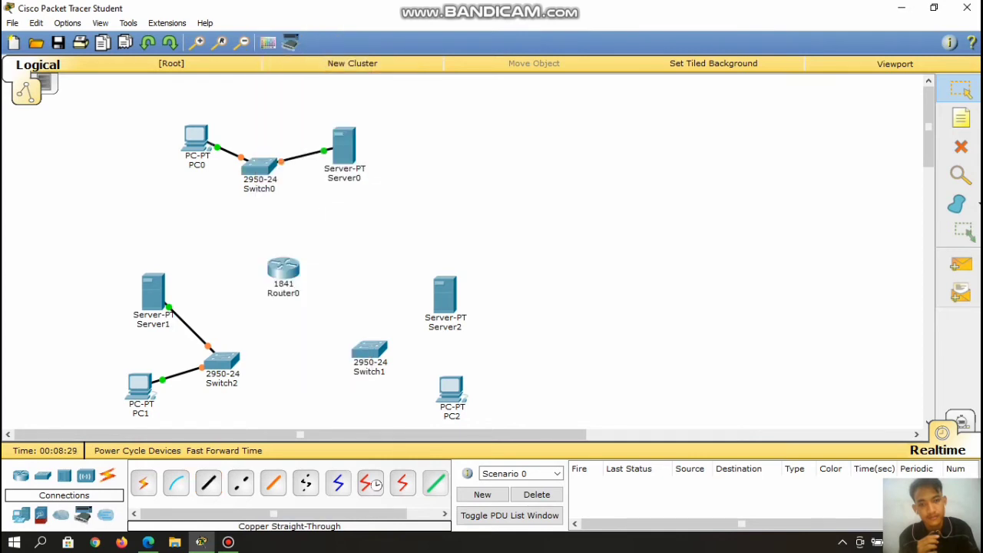
Connect PC2's FastEthernet0 to Switch1's FastEthernet0/1 with a copper straight-through cable.
left_click(451, 391)
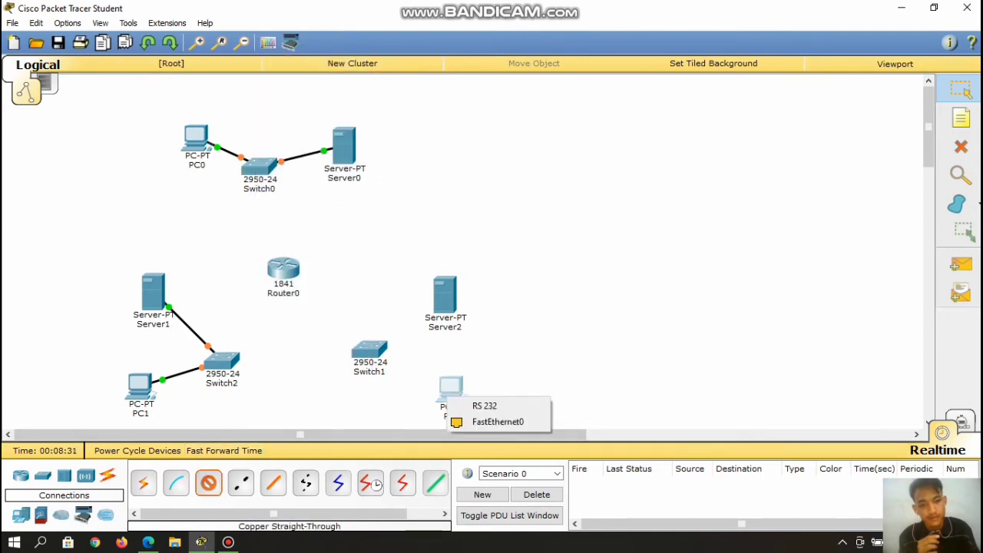
left_click(497, 422)
left_click(369, 350)
left_click(400, 21)
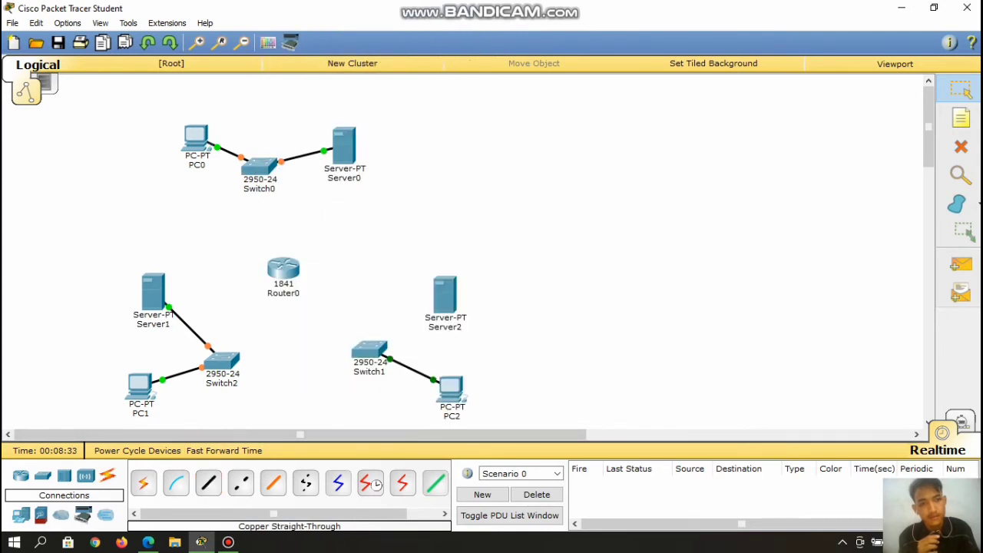
Connect Server2's FastEthernet0 to Switch1's FastEthernet0/2 with a copper straight-through cable.
left_click(208, 483)
left_click(444, 300)
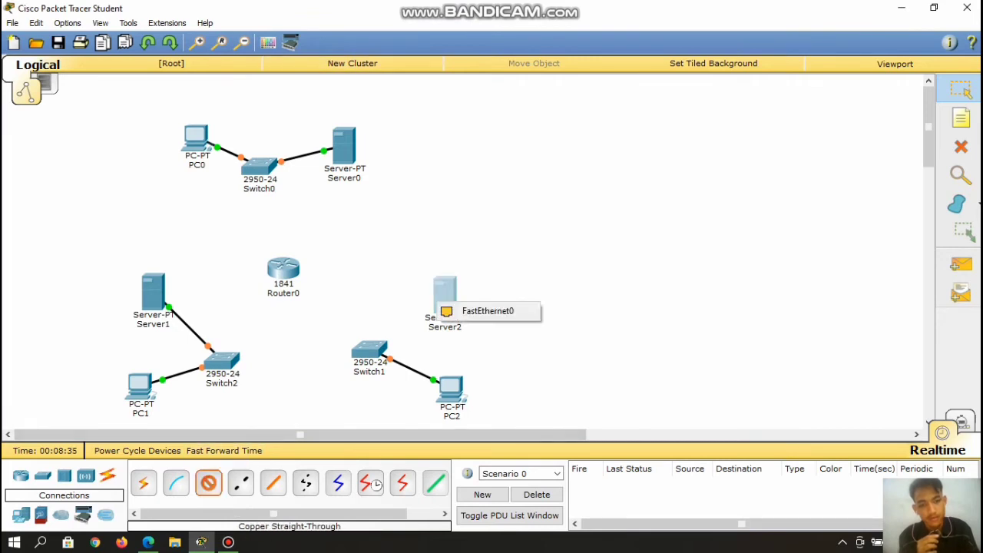
left_click(488, 311)
left_click(369, 350)
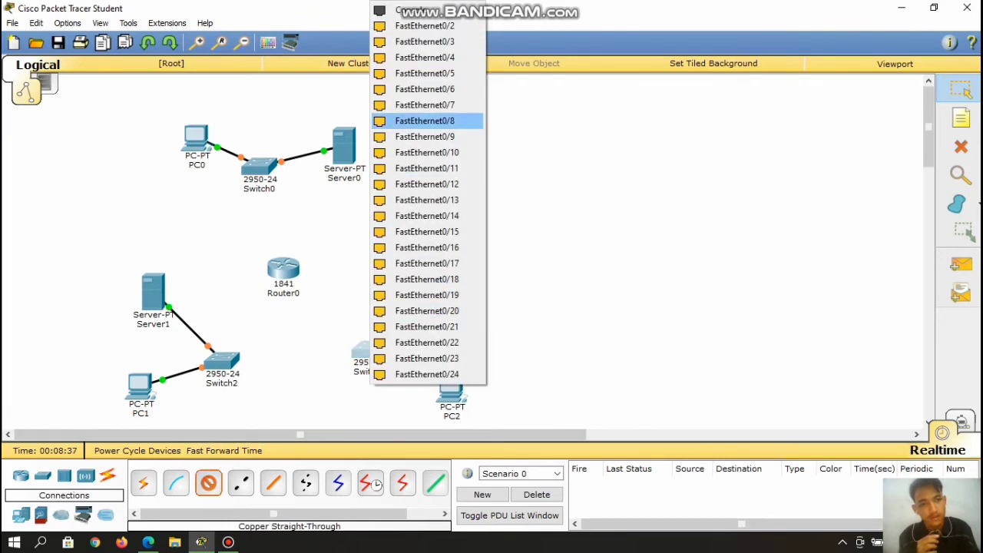
left_click(424, 25)
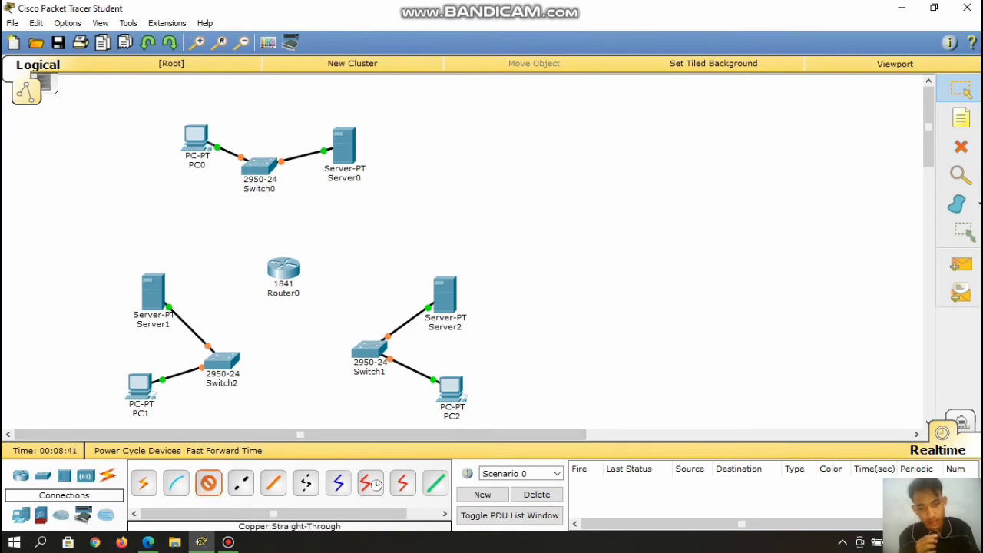
Connect Switch2's FastEthernet0/3 to Router0's FastEthernet0/0 with a copper straight-through cable.
left_click(221, 361)
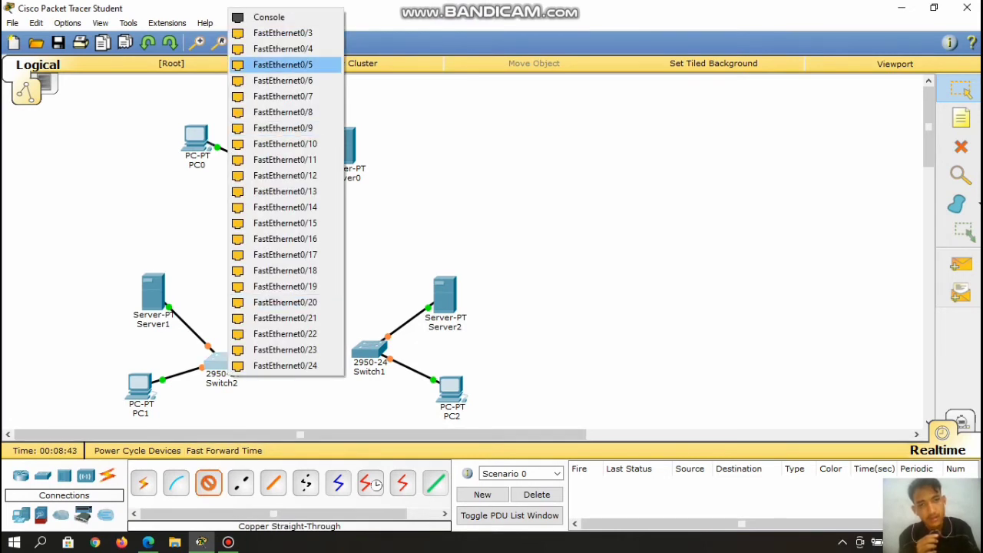
left_click(283, 33)
left_click(280, 267)
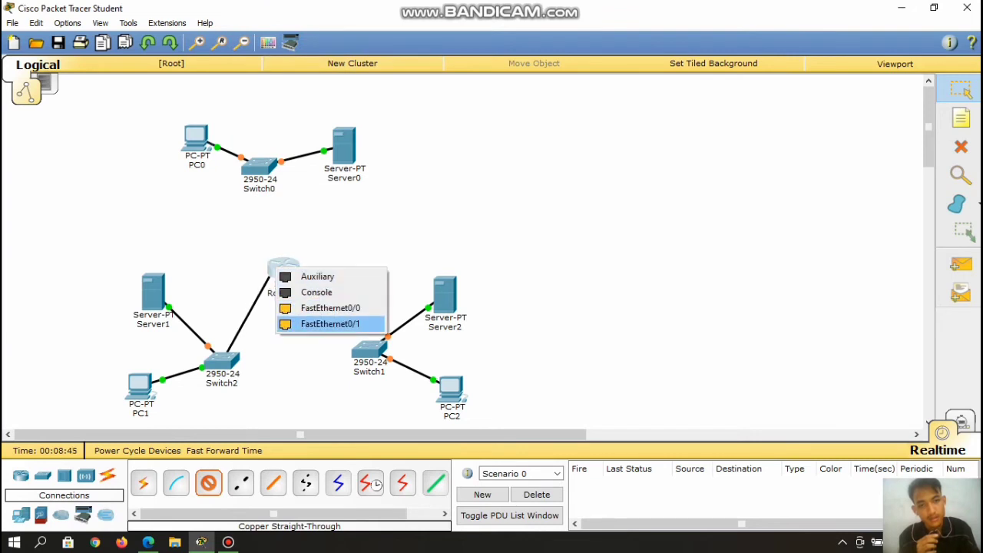
left_click(330, 308)
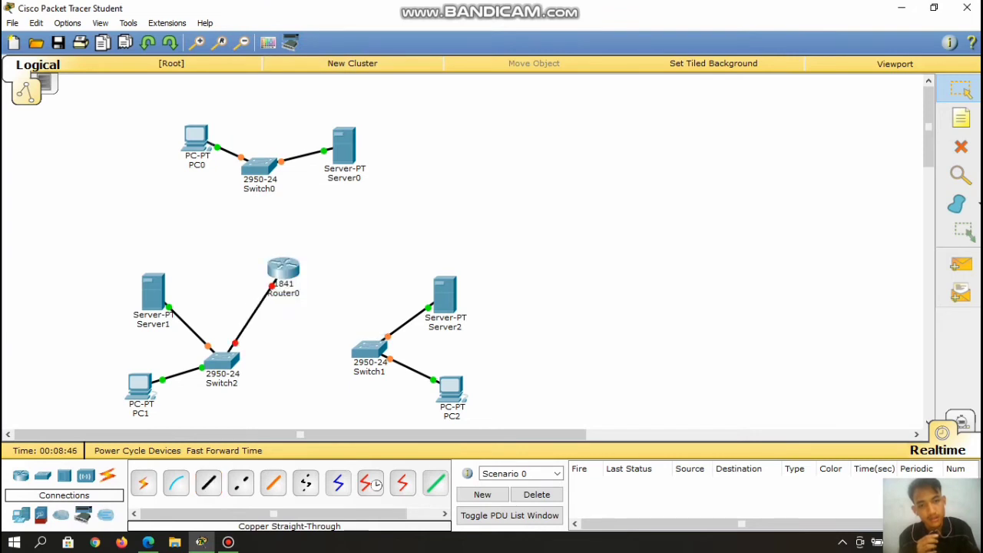
Connect Switch0 to Router0's FastEthernet0/1 with a copper straight-through cable.
left_click(208, 483)
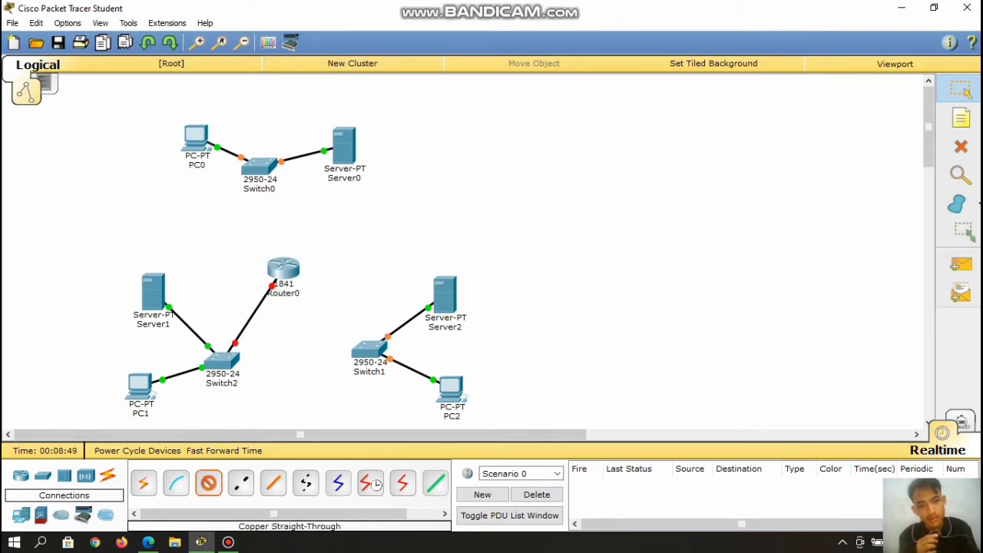
left_click(255, 169)
left_click(307, 208)
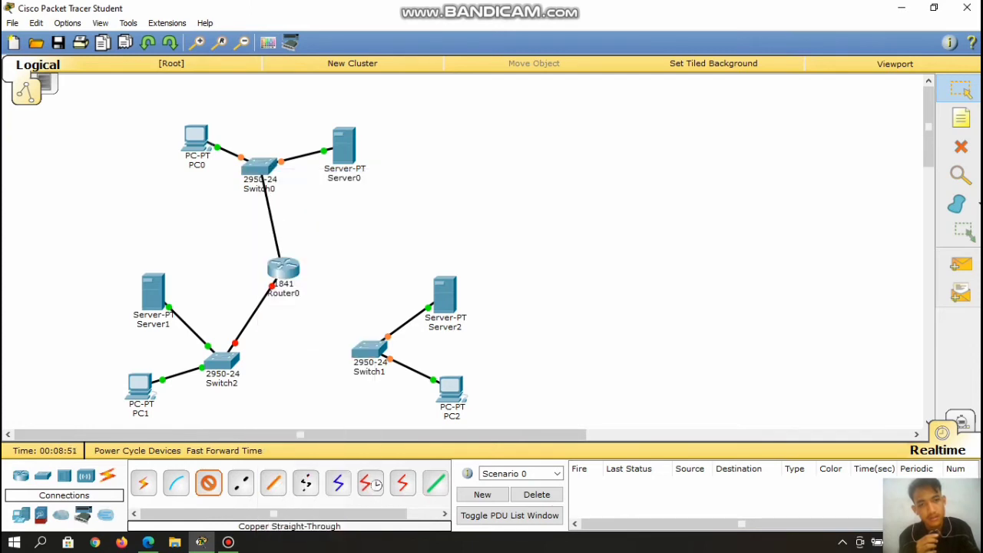
left_click(282, 268)
left_click(337, 308)
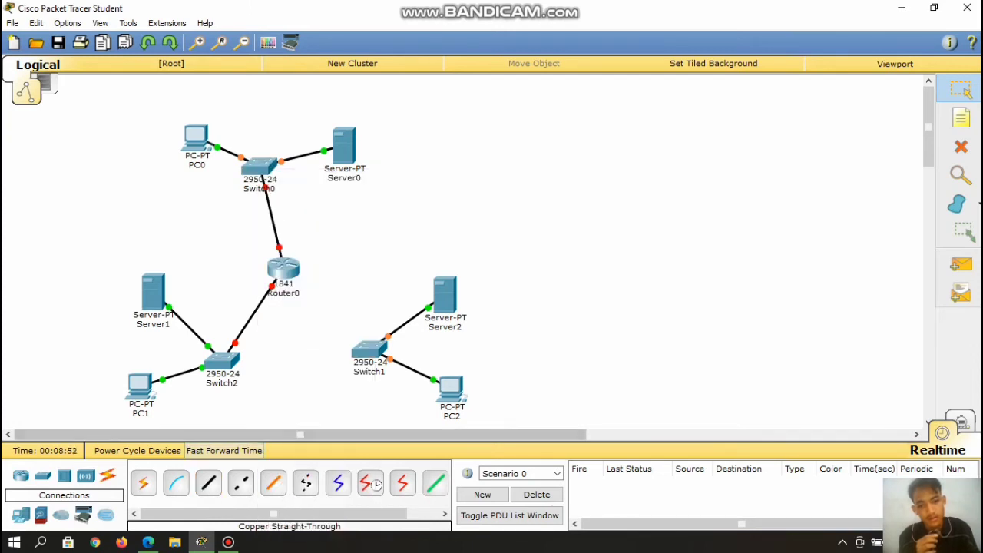
left_click(208, 482)
left_click(285, 268)
key("Escape")
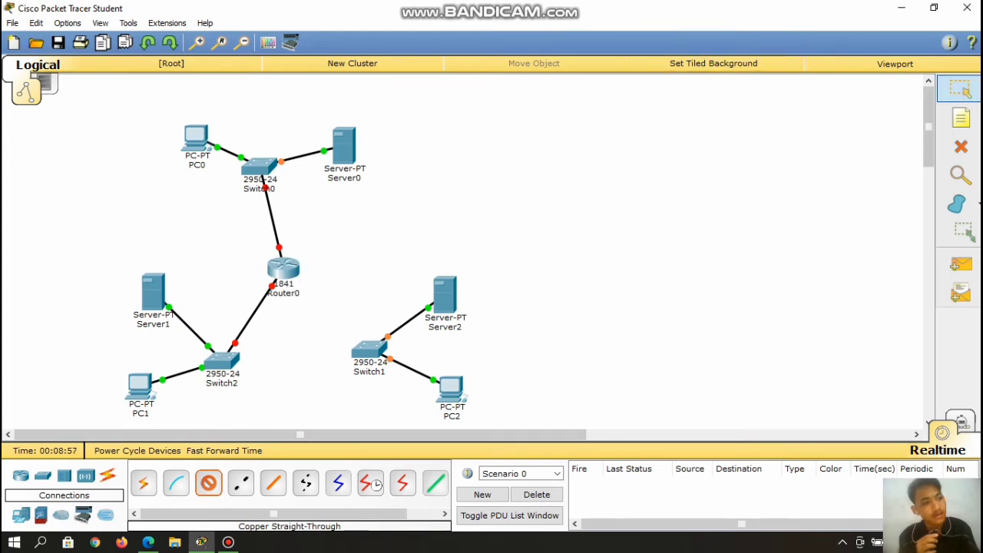
left_click(960, 89)
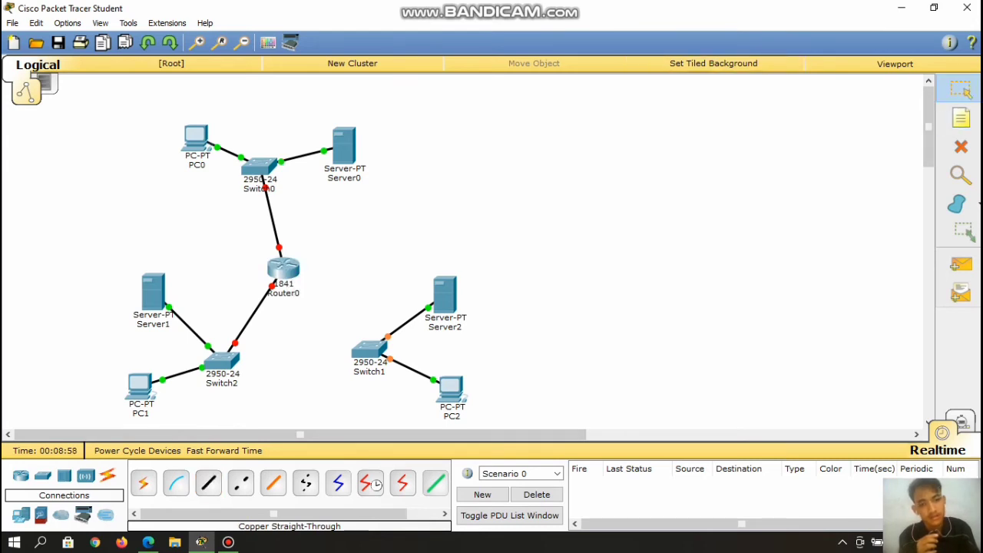
Install an HWIC-4ESW module in Router0's left-hand expansion slot and close the router's window.
mouse_move(284, 270)
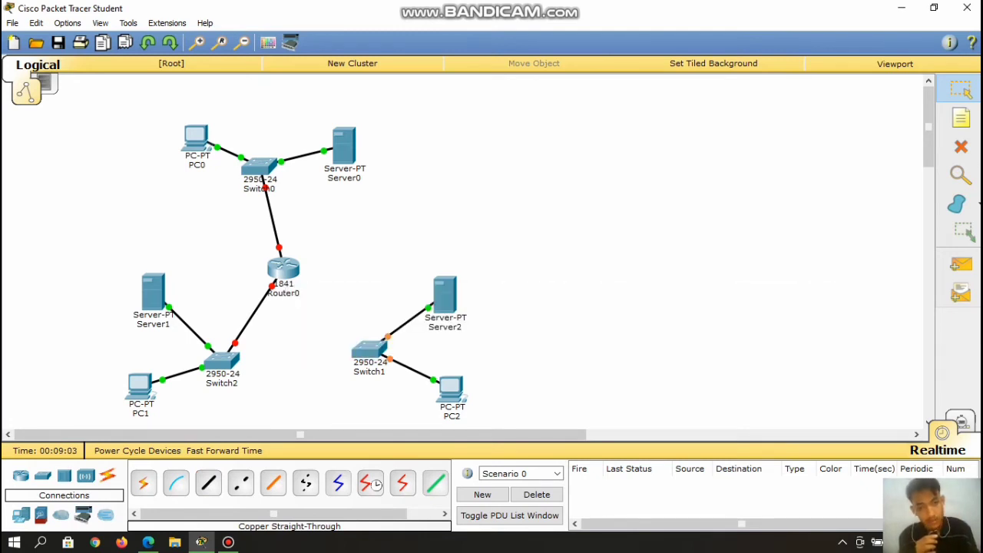
left_click(284, 270)
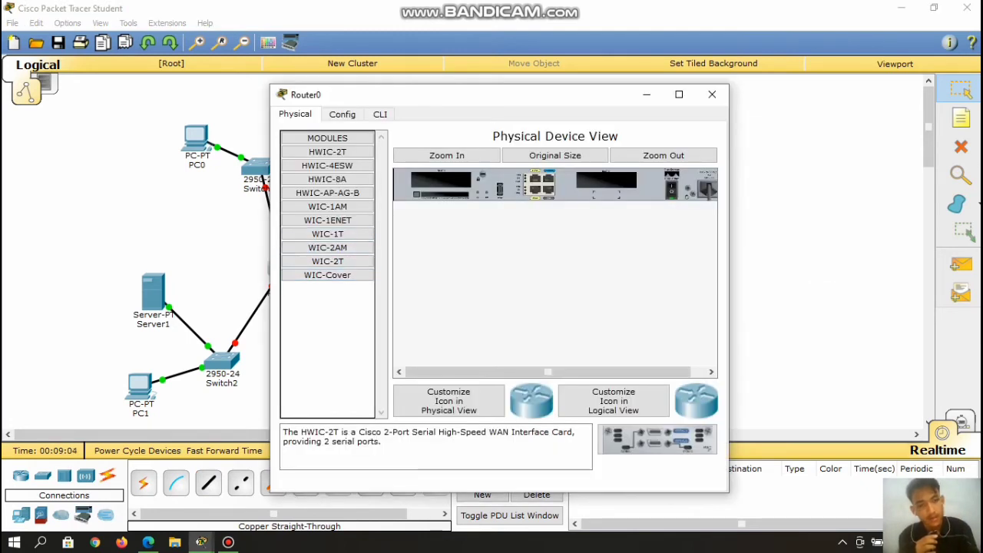
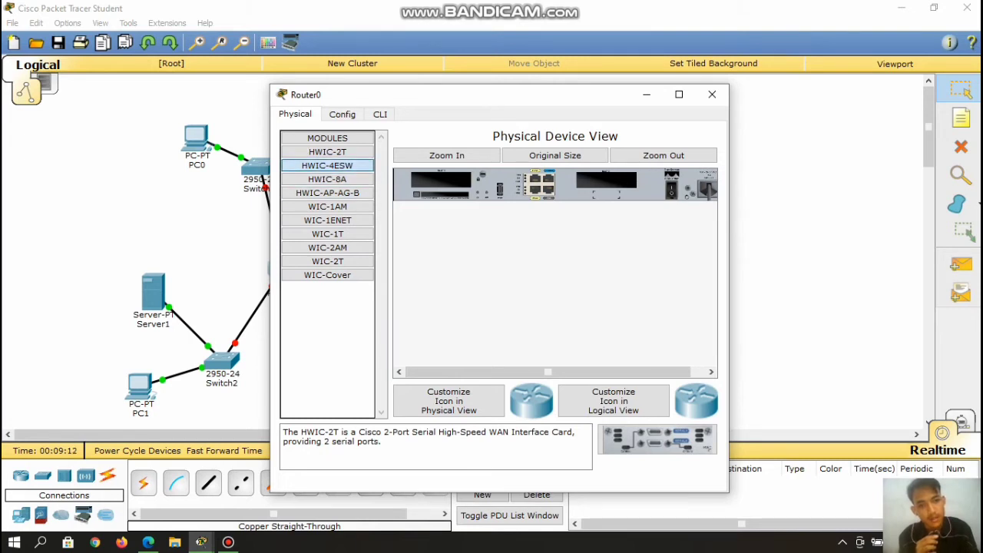
left_click(328, 165)
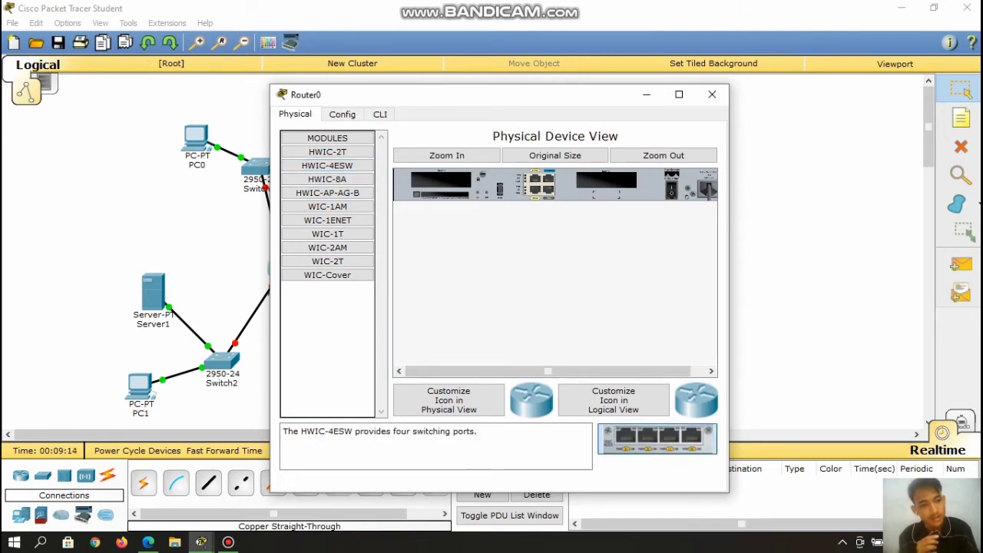
left_click_drag(657, 438, 441, 181)
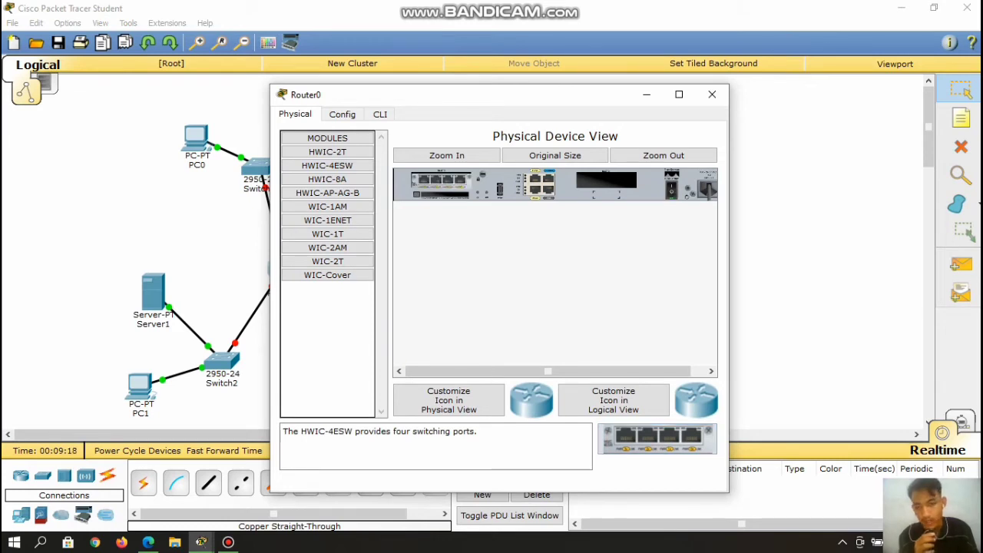
left_click(712, 93)
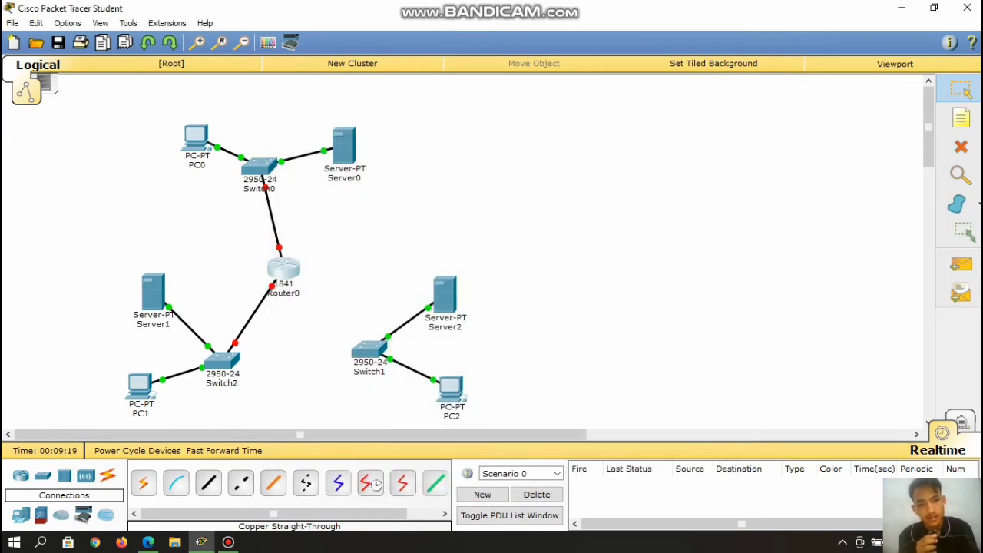
Connect Router0 to Switch1 with a copper straight-through cable.
left_click(208, 482)
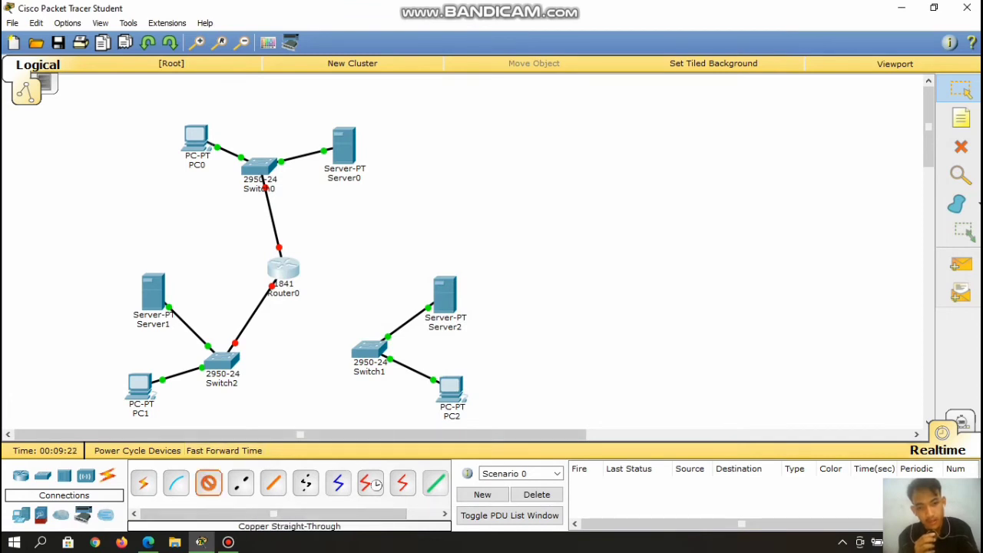
left_click(284, 273)
left_click(347, 318)
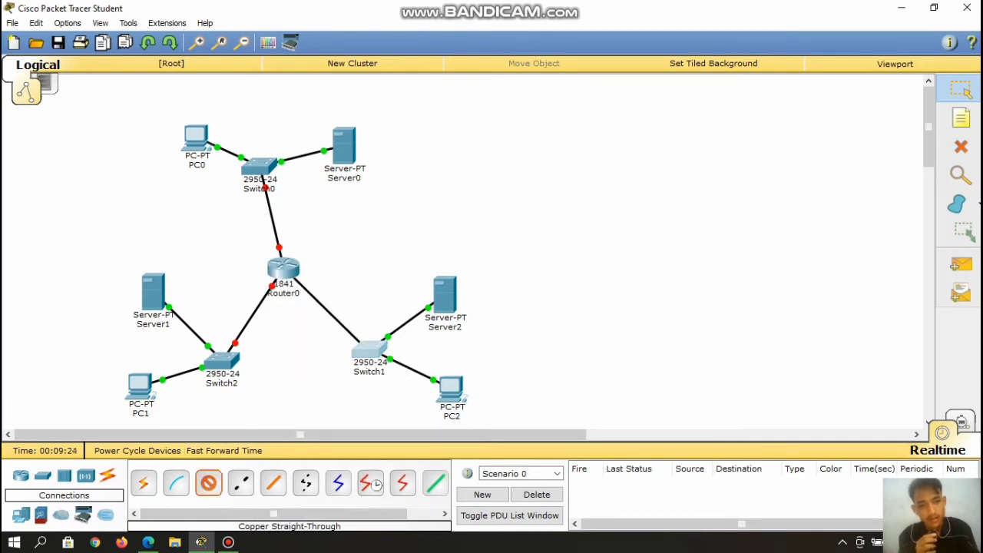
left_click(367, 355)
left_click(415, 41)
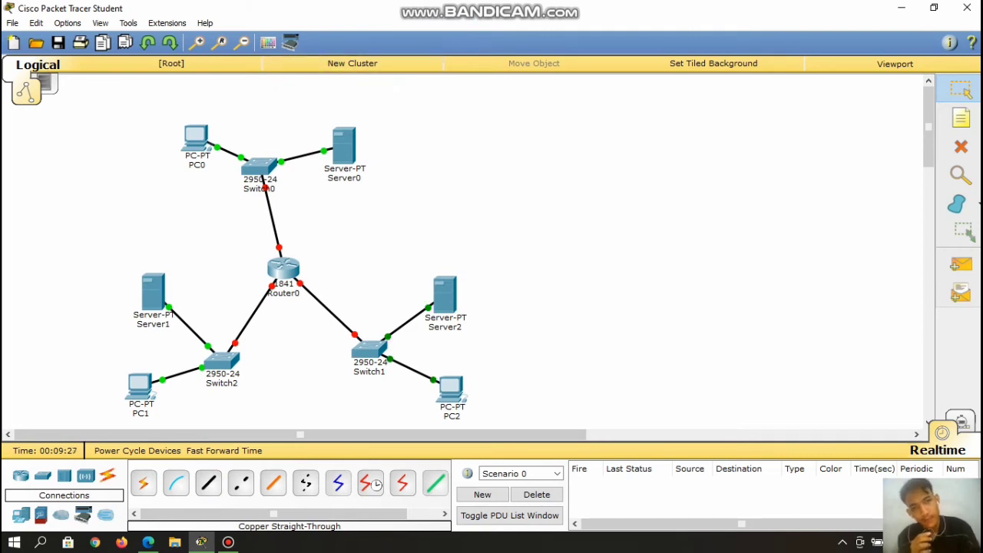
Give PC0 the static IP address 192.168.1.2 with subnet mask 255.255.255.0.
mouse_move(197, 141)
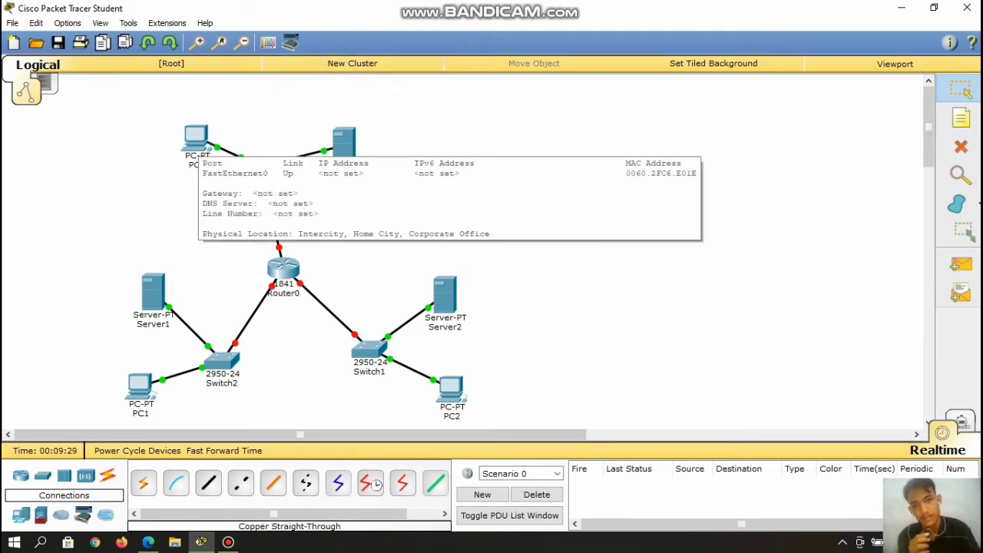
left_click(196, 138)
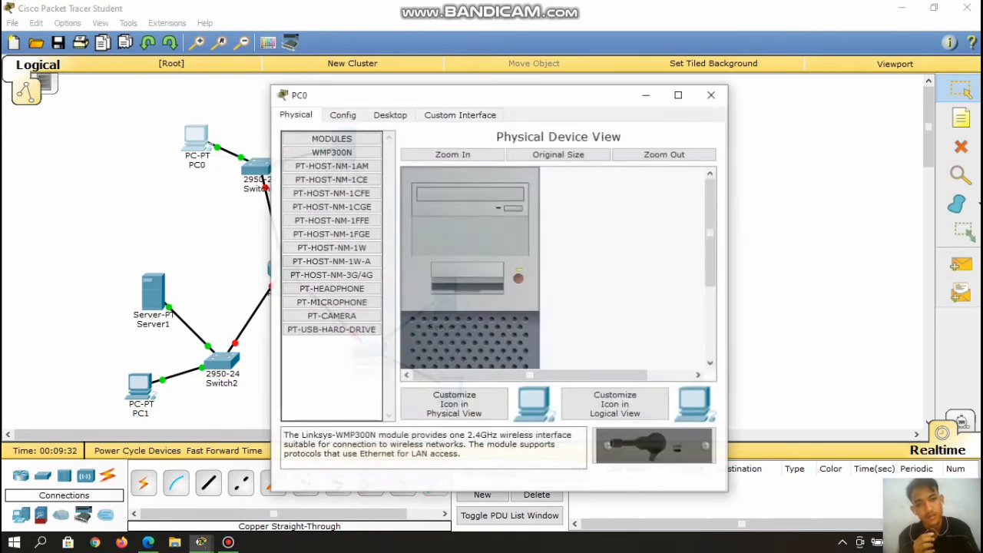
left_click(389, 113)
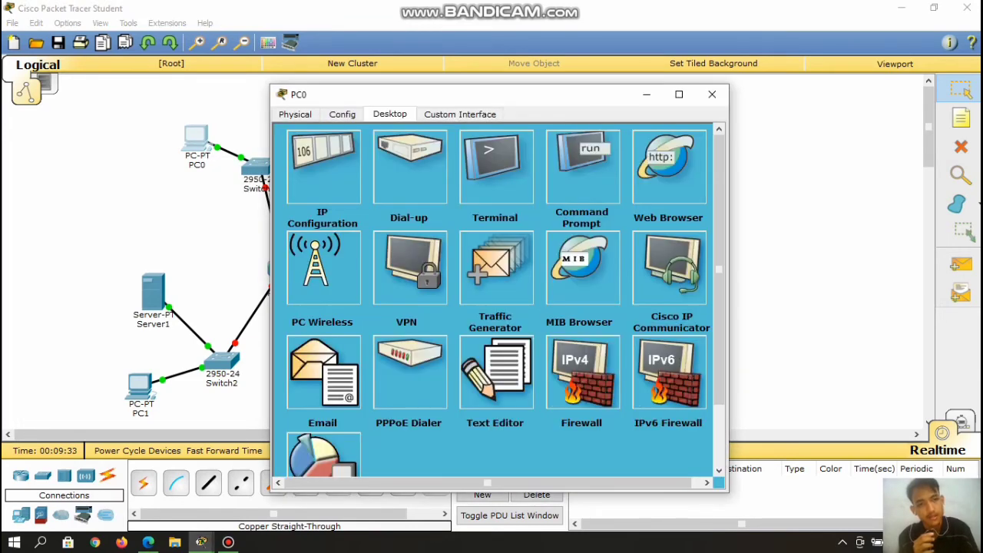
left_click(323, 165)
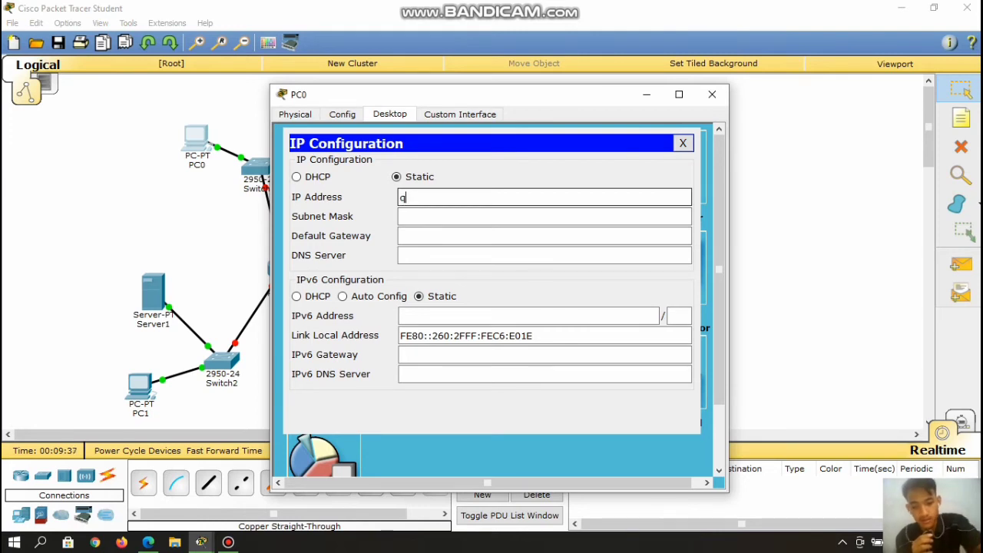
type("q")
key("BackSpace")
type("11")
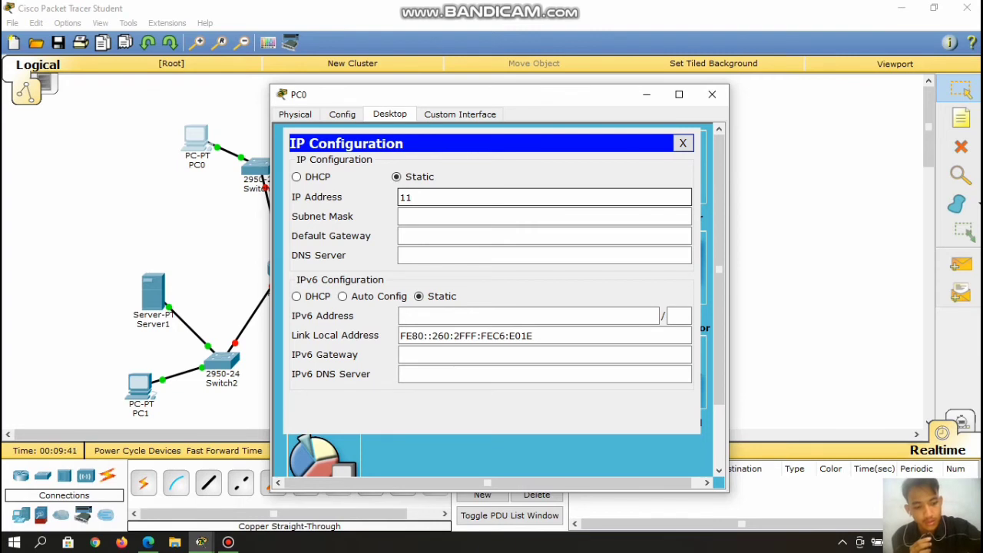
key("BackSpace")
type("92")
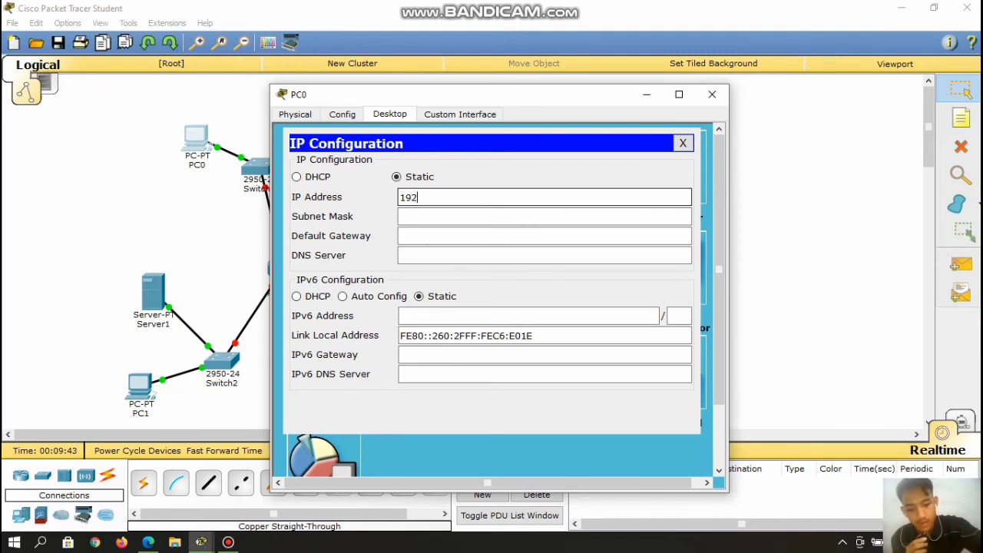
type(".1")
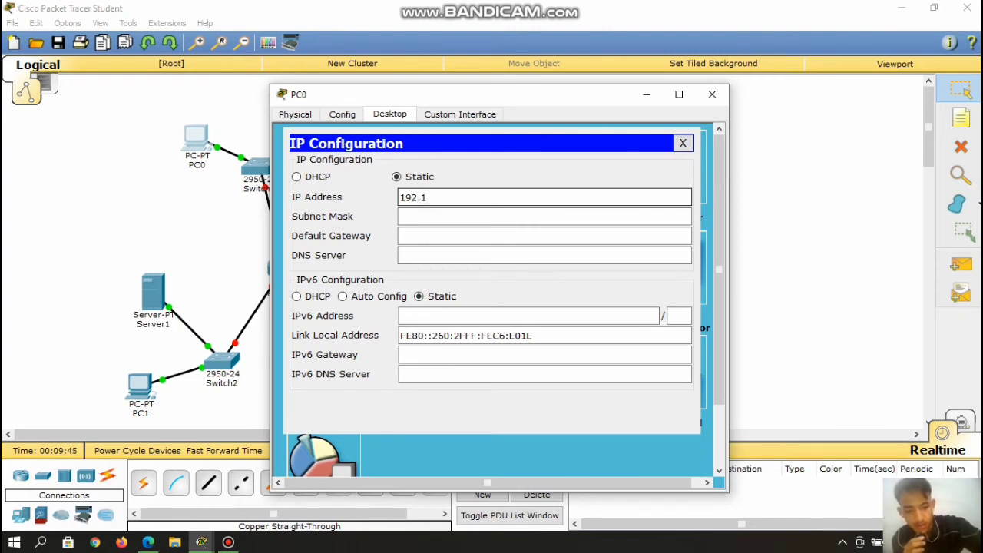
type("68")
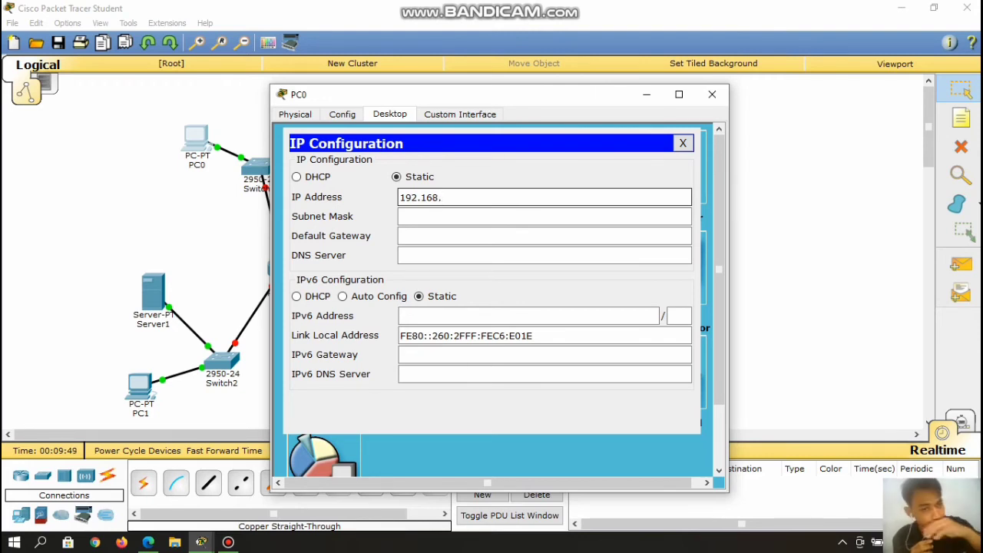
type(".1")
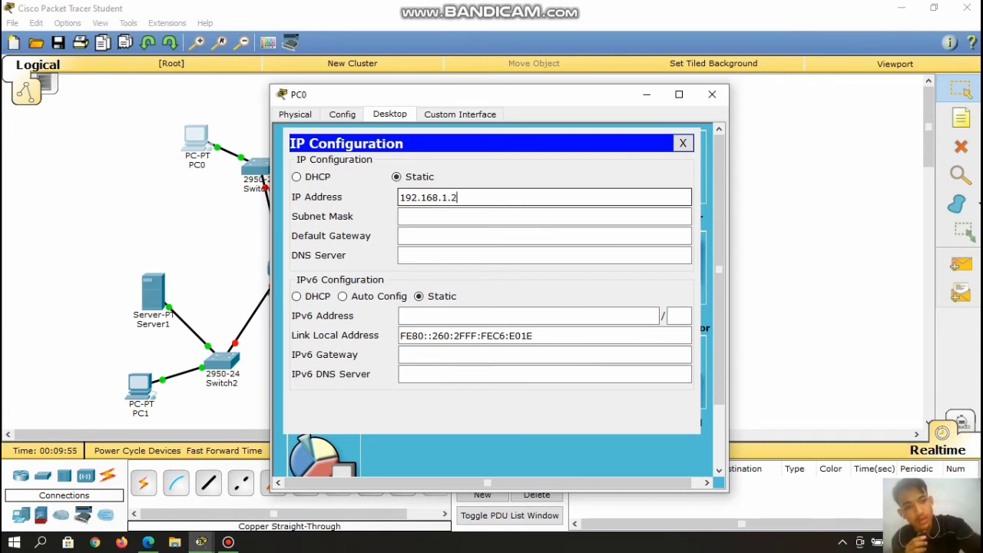
type(".2")
key("Tab")
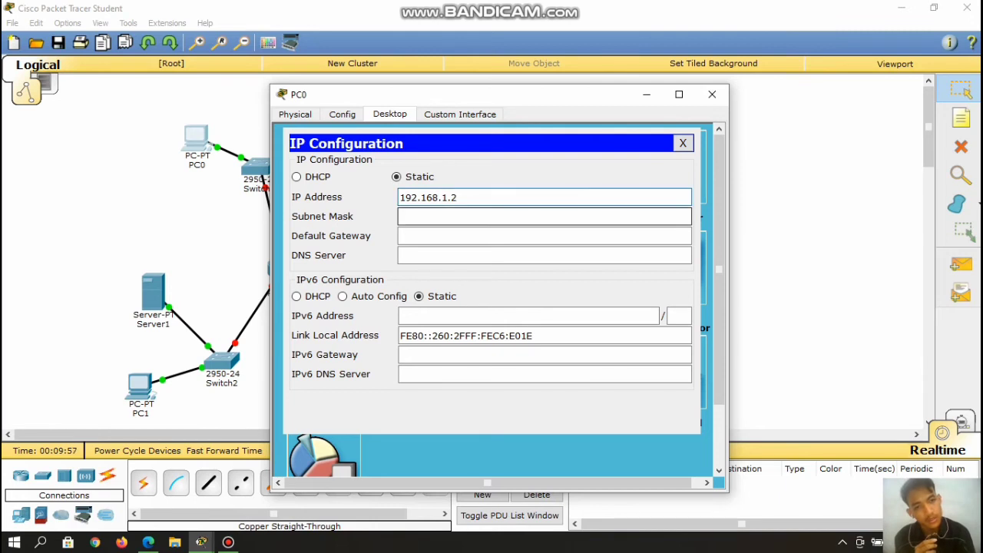
key("Tab")
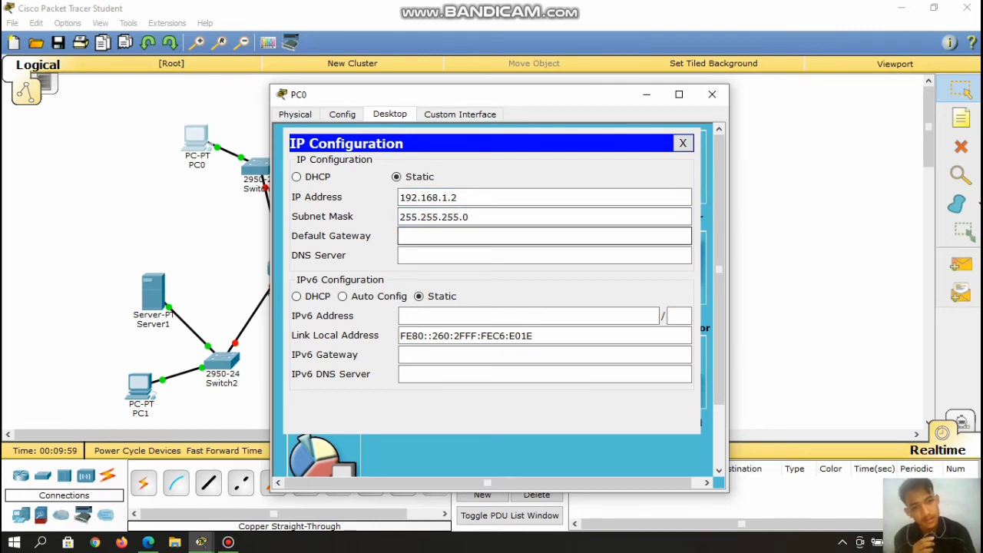
Set PC0's default gateway to 192.168.1.3.
type("192")
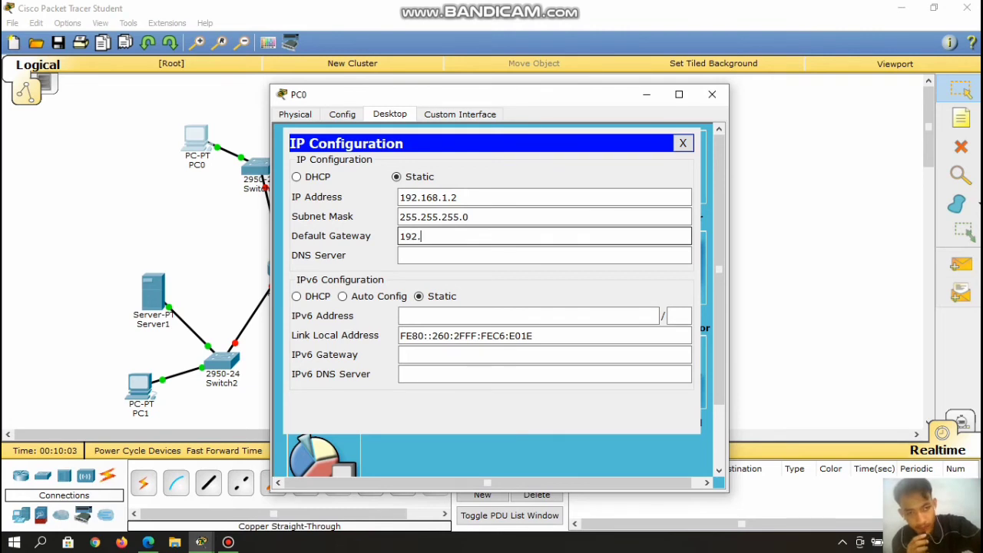
type(".168.1")
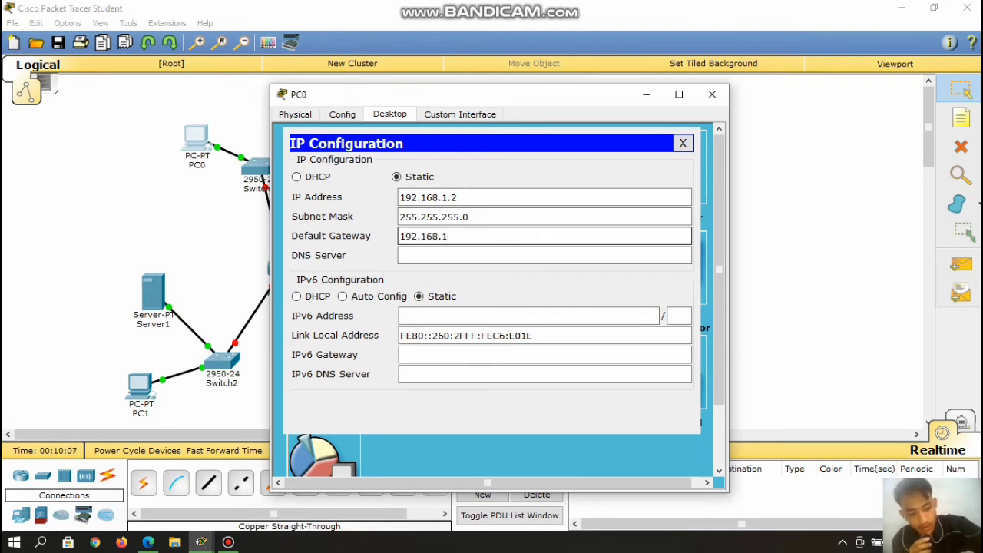
type(".3")
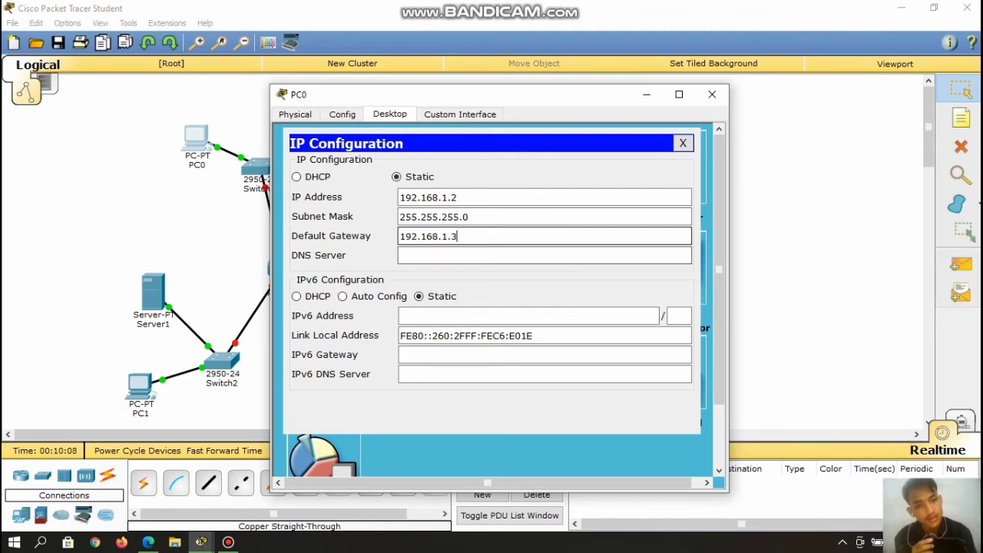
Copy PC0's whole default gateway address to the clipboard and close the PC's configuration.
key("shift+Left")
key("shift+Left")
key("shift+Left")
key("shift+Left")
key("shift+Left")
key("shift+Left")
key("shift+Left")
key("shift+Left")
key("shift+Left")
key("shift+Left")
key("shift+Left")
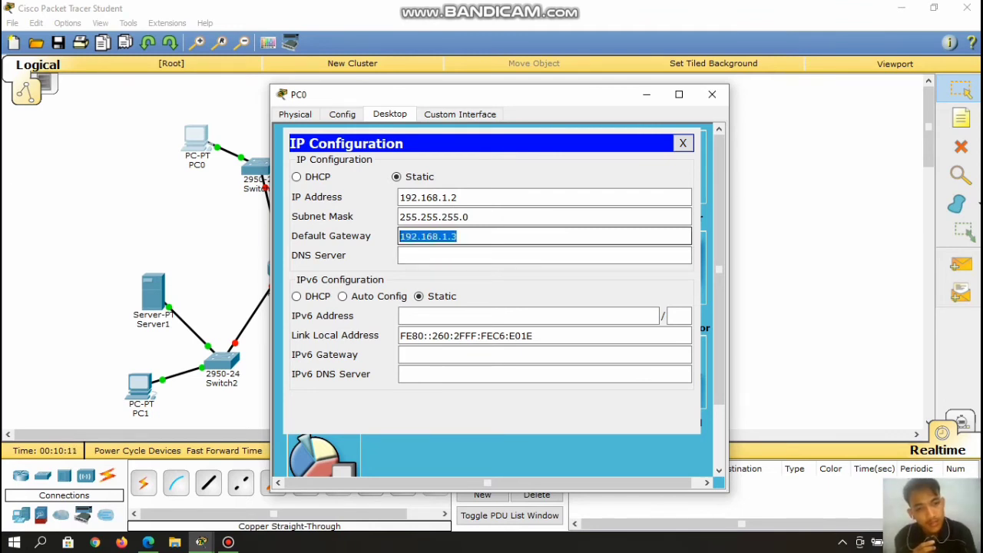
right_click(409, 233)
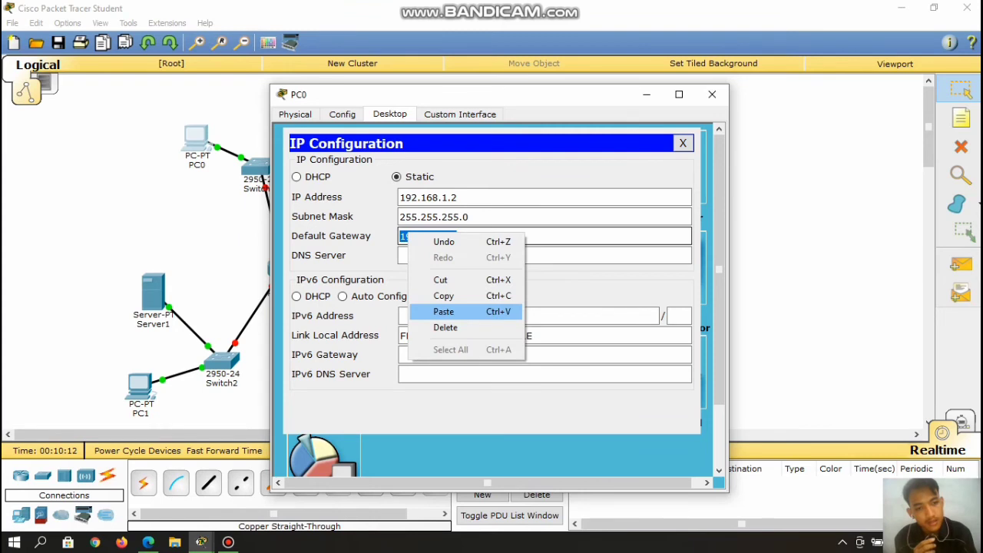
left_click(444, 296)
left_click(484, 217)
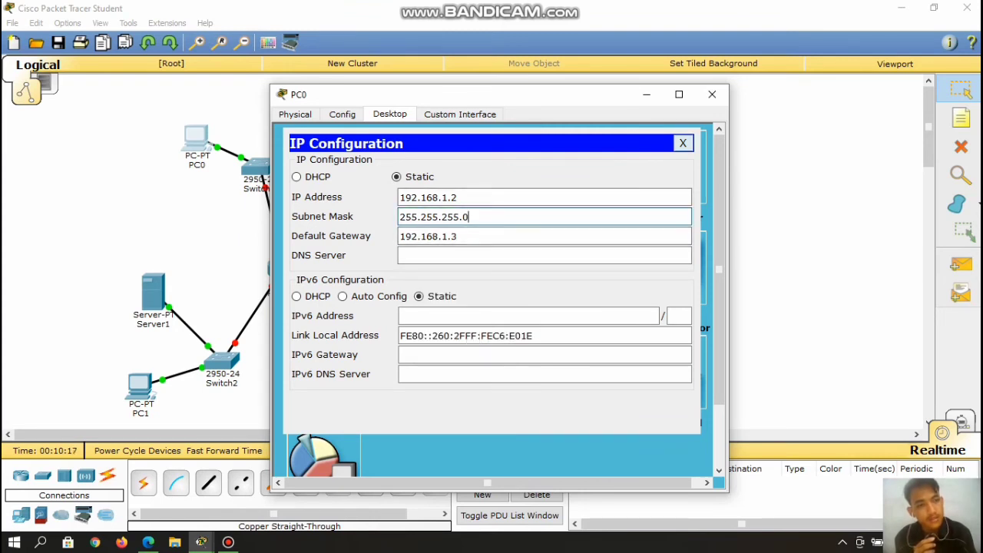
left_click(683, 144)
left_click(712, 94)
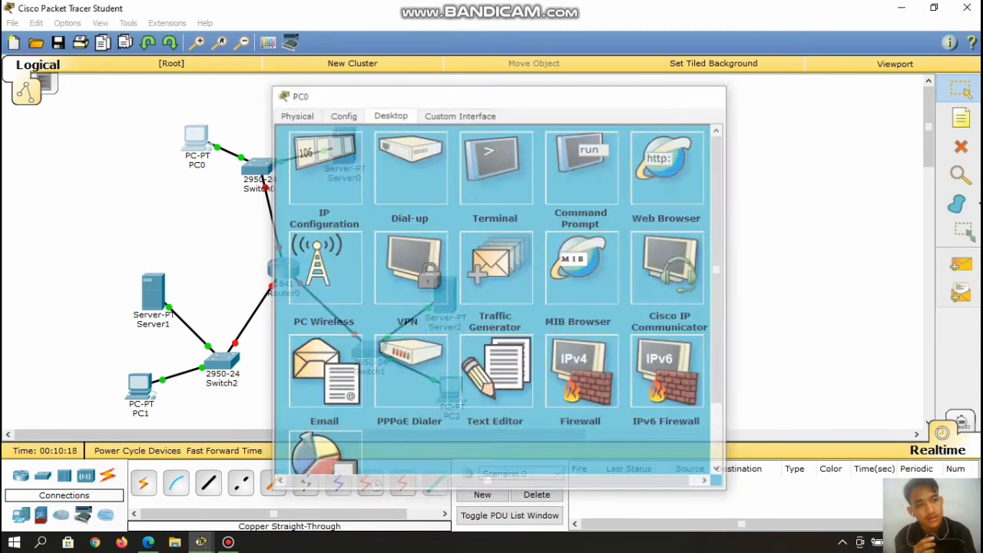
Give Server0 the static IP address 192.168.1.1 with subnet mask 255.255.255.0, reusing the copied address.
left_click(342, 146)
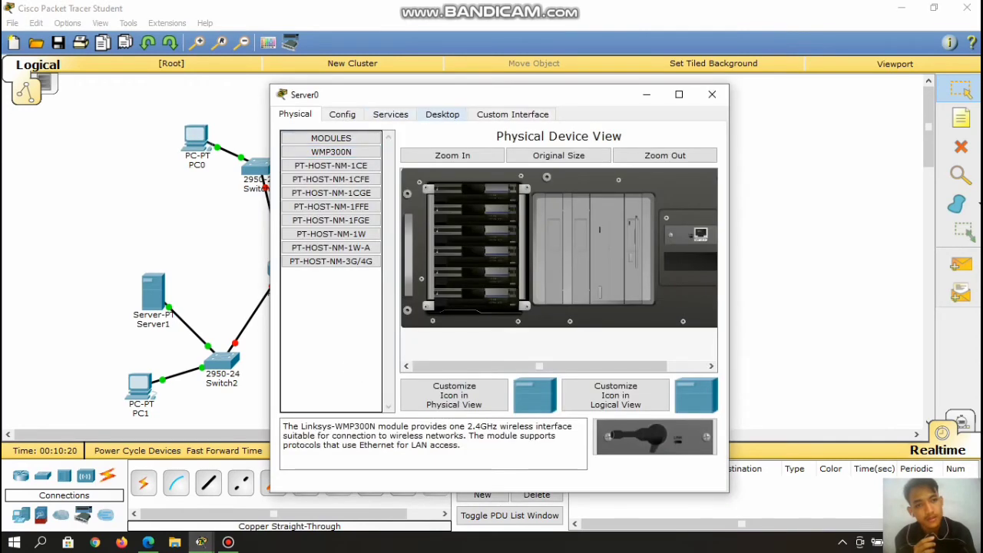
left_click(390, 113)
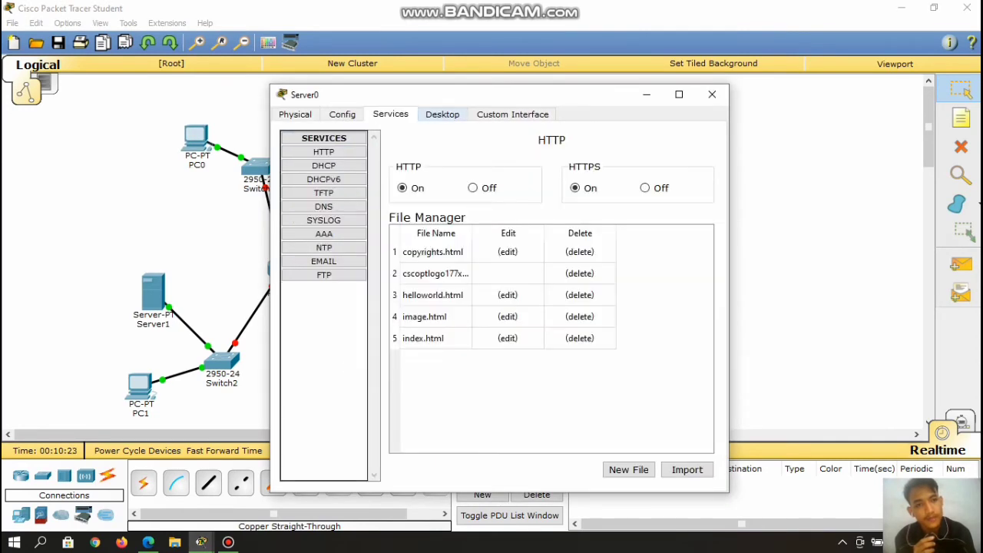
left_click(442, 113)
left_click(318, 173)
right_click(438, 227)
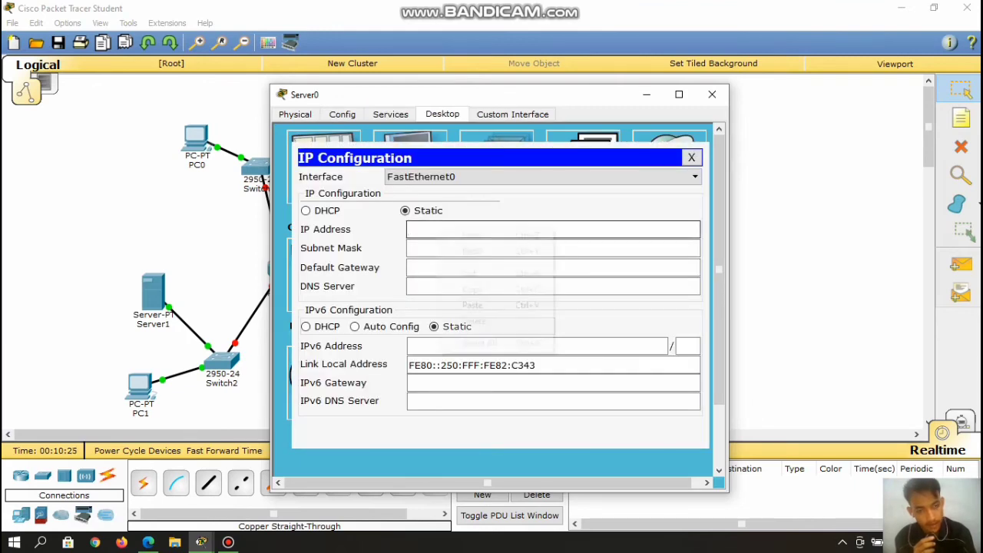
left_click(461, 305)
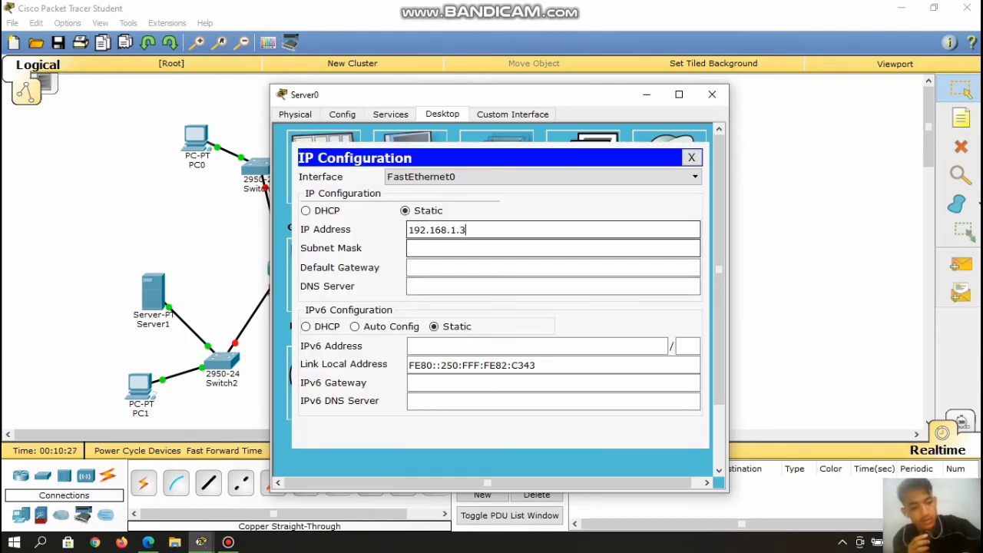
key("BackSpace")
type("1")
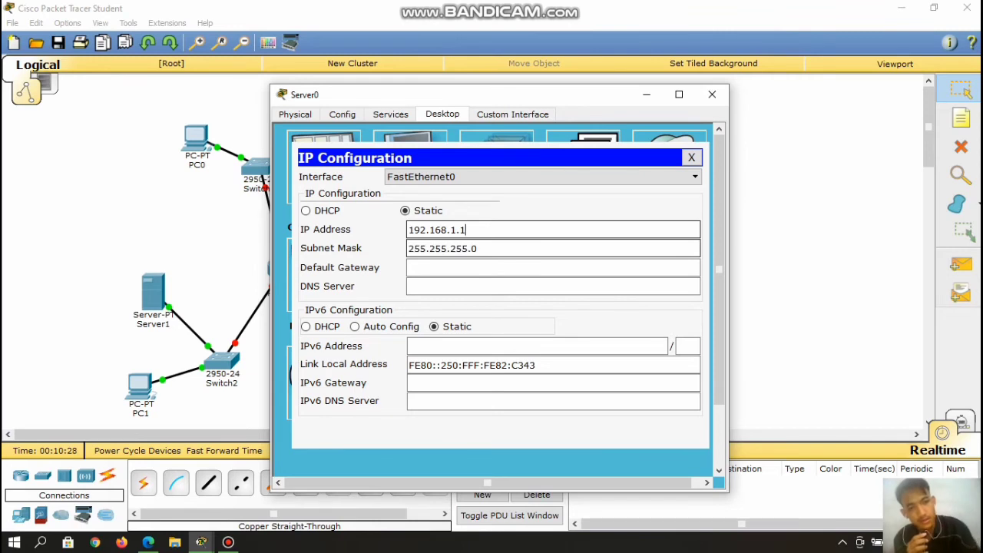
Paste 192.168.1.3 as Server0's default gateway and close the server's configuration.
right_click(459, 268)
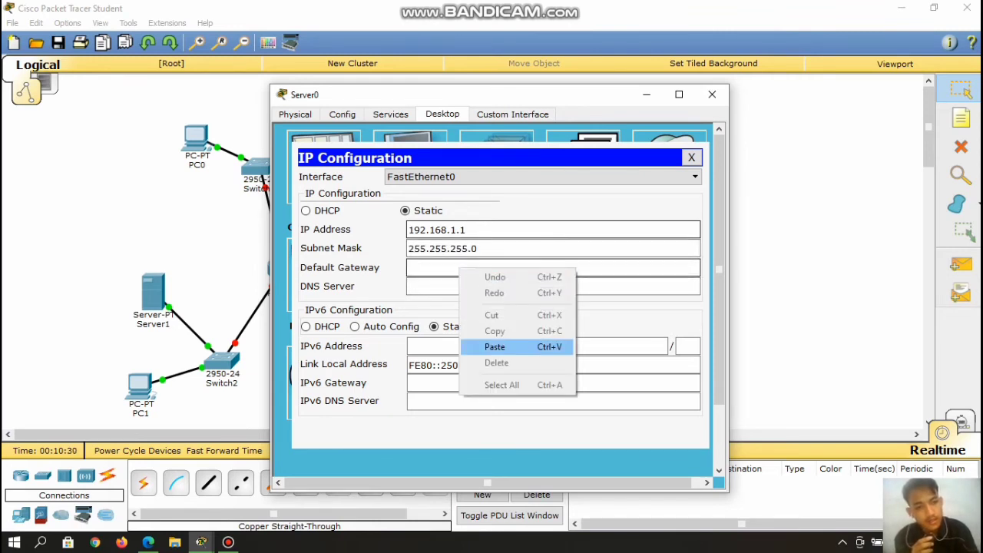
left_click(499, 346)
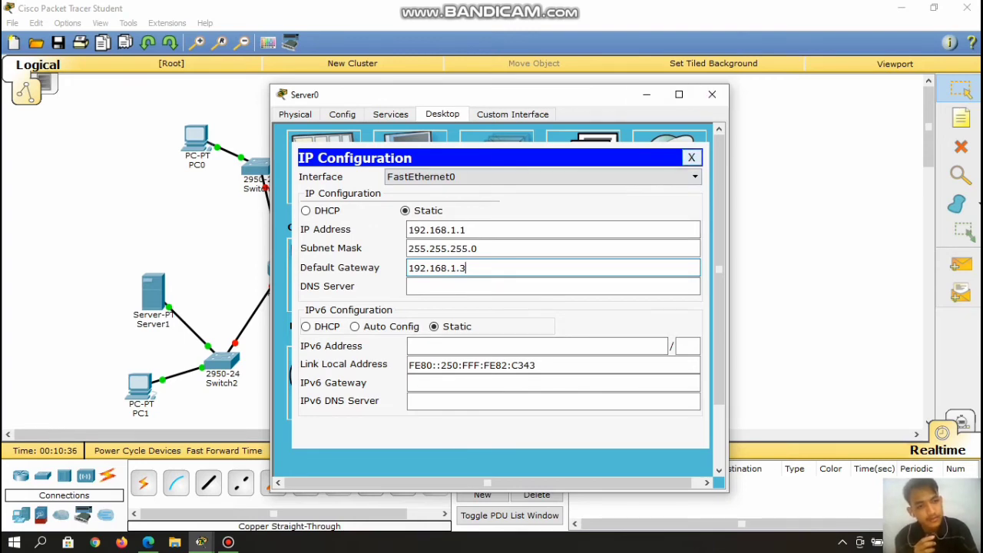
left_click(692, 157)
left_click(712, 93)
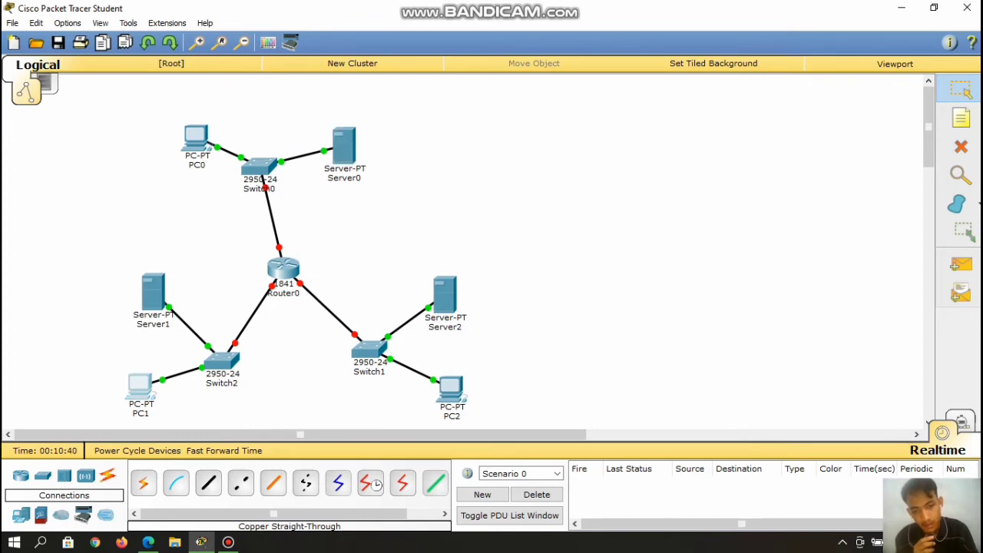
Give PC1 the static IP address 192.168.2.2 with subnet mask 255.255.255.0, reusing the copied address.
left_click(140, 386)
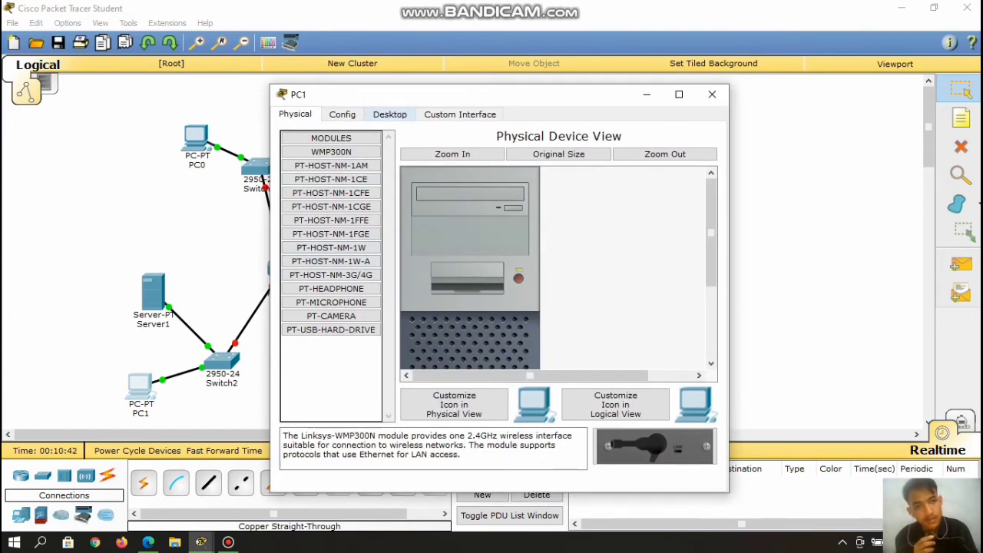
left_click(389, 114)
left_click(323, 168)
left_click(420, 197)
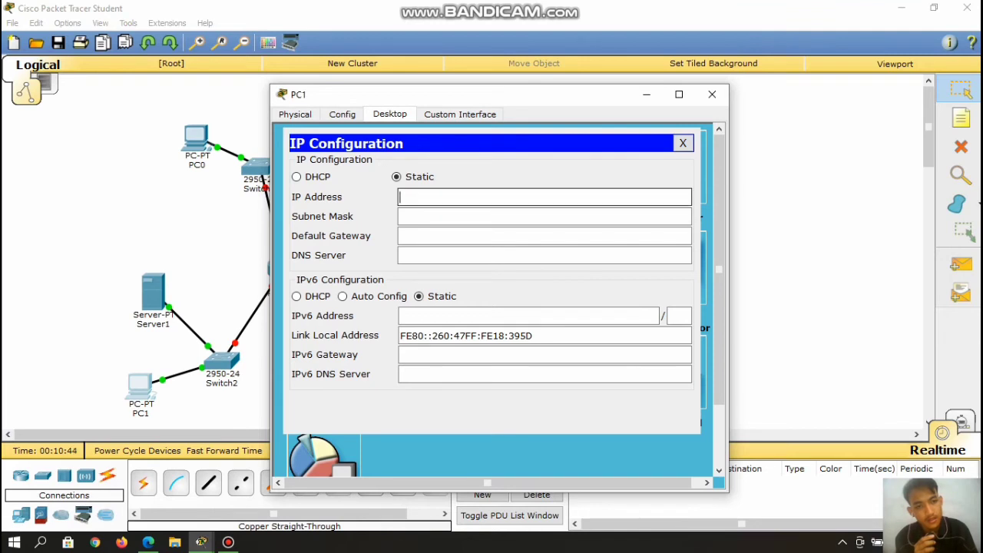
right_click(418, 196)
left_click(453, 276)
left_click(447, 197)
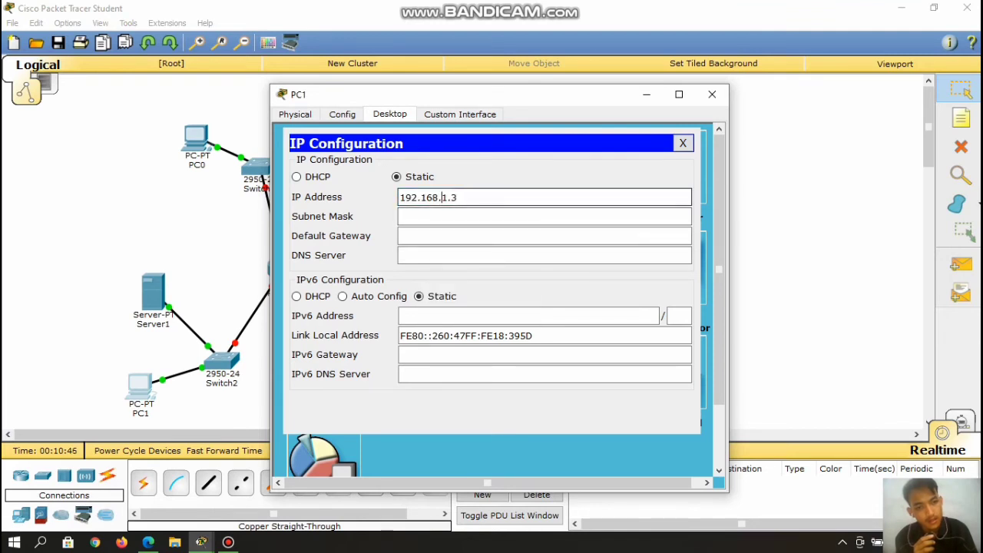
key("BackSpace")
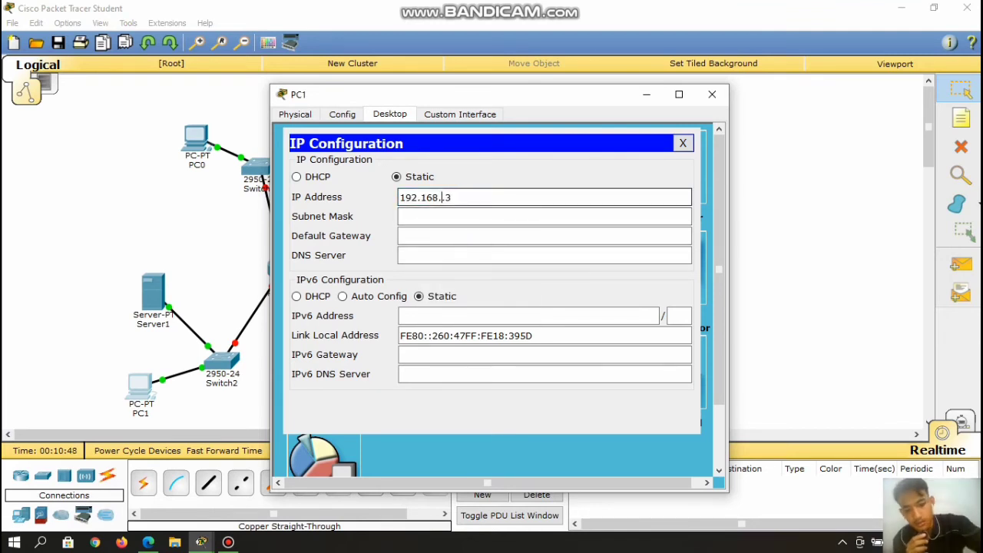
type("2")
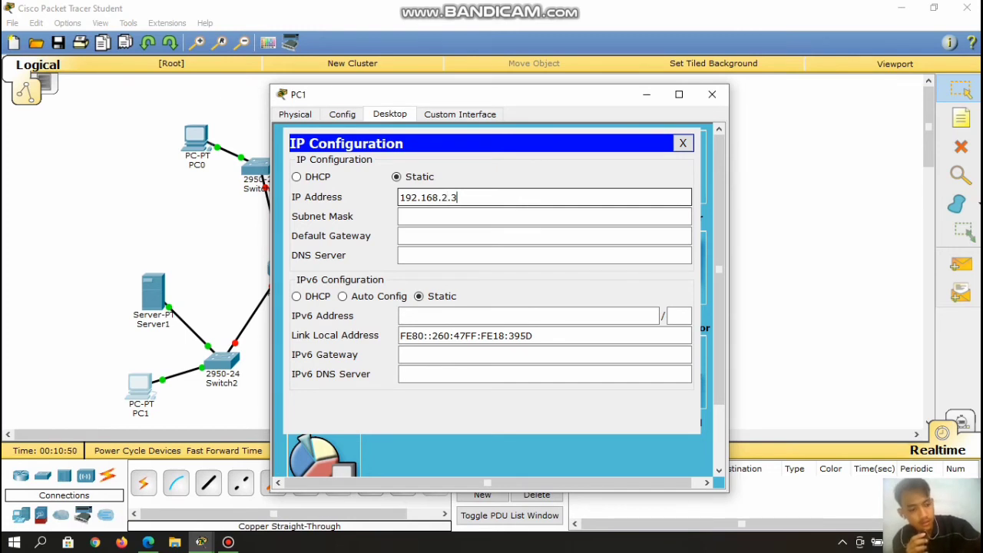
key("BackSpace")
type("2")
key("Return")
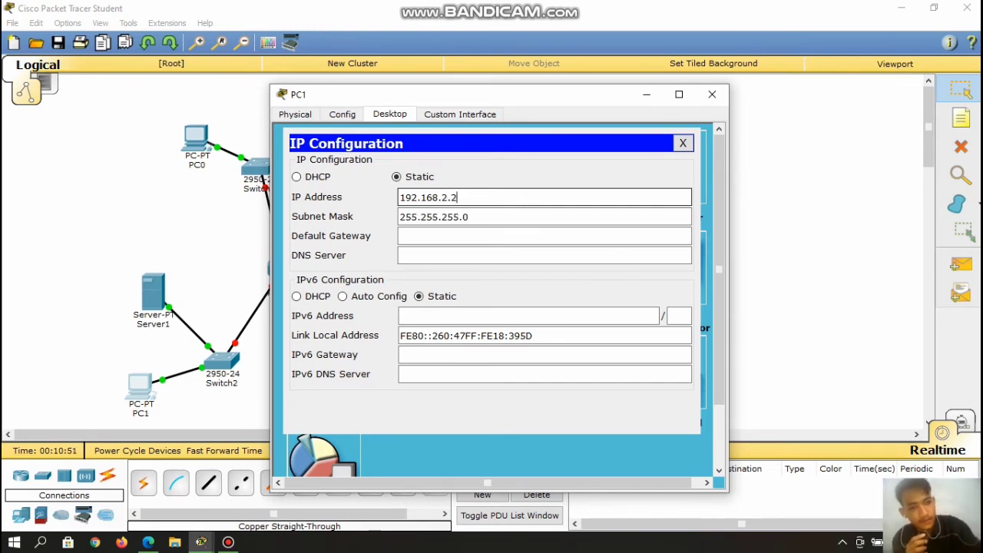
Set PC1's default gateway to 192.168.2.3 and close the PC's configuration.
left_click(419, 235)
right_click(420, 235)
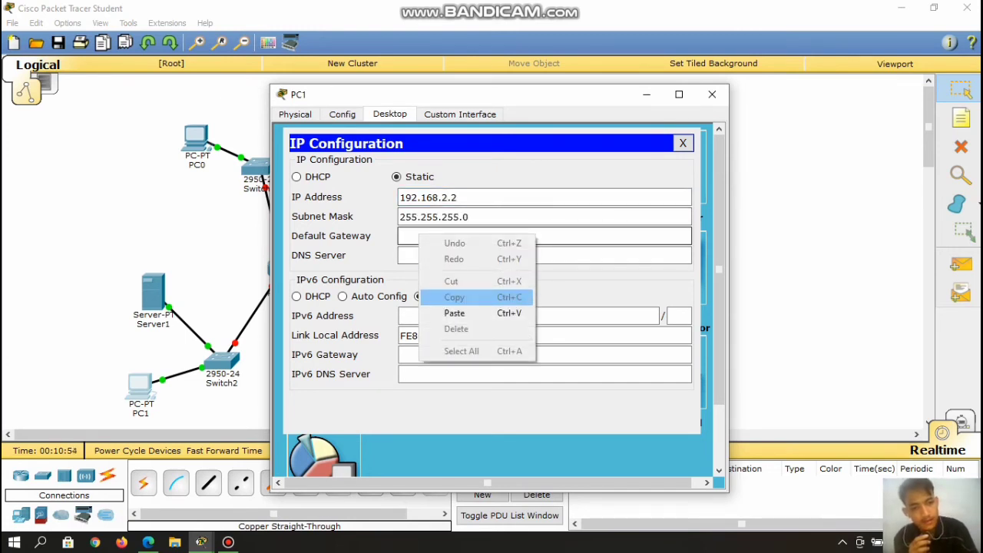
left_click(454, 312)
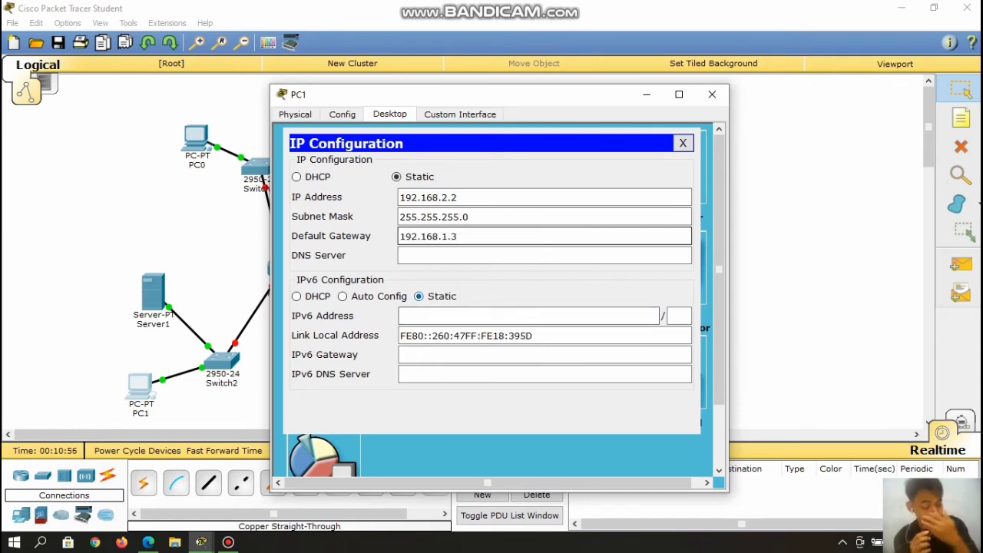
key("BackSpace")
key("BackSpace")
key("BackSpace")
type("2")
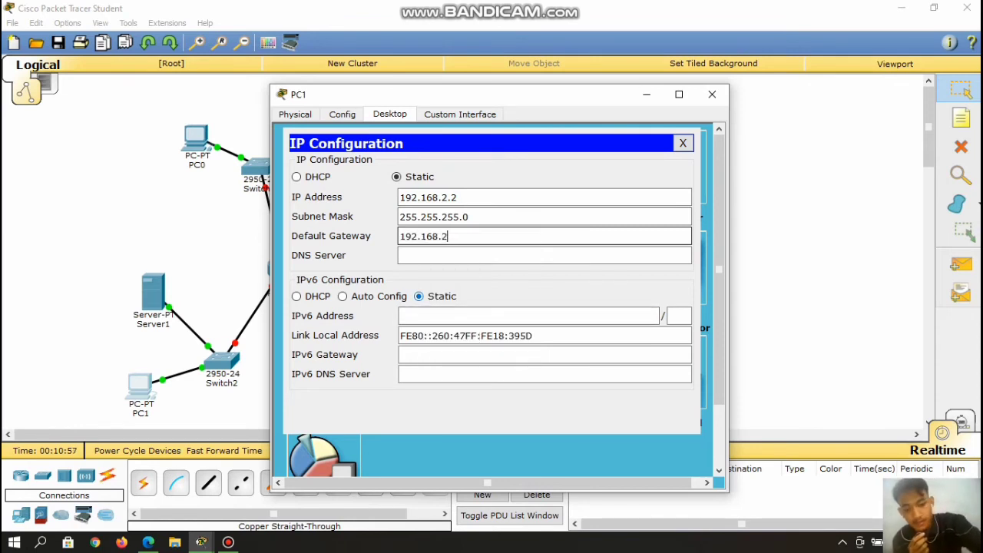
type(".3")
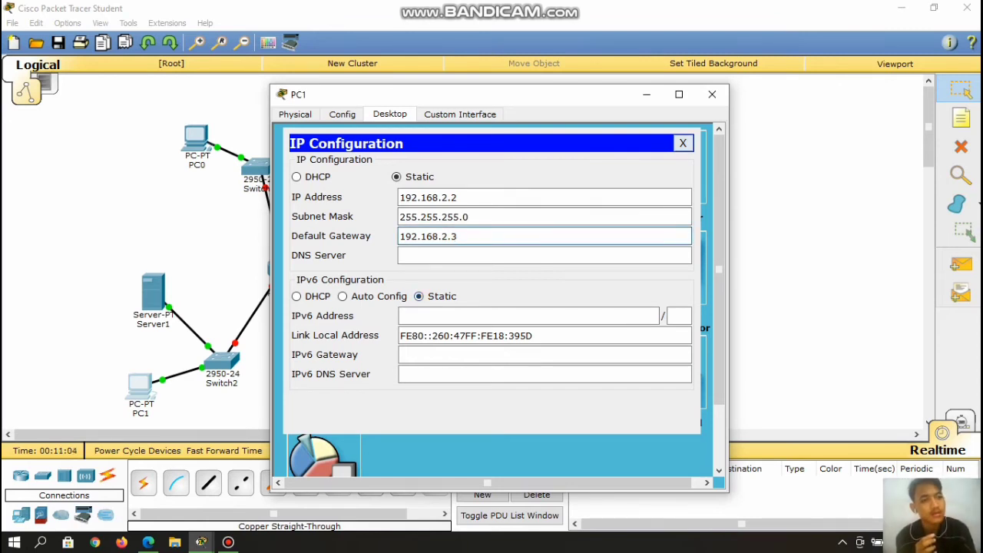
left_click(682, 143)
left_click(712, 94)
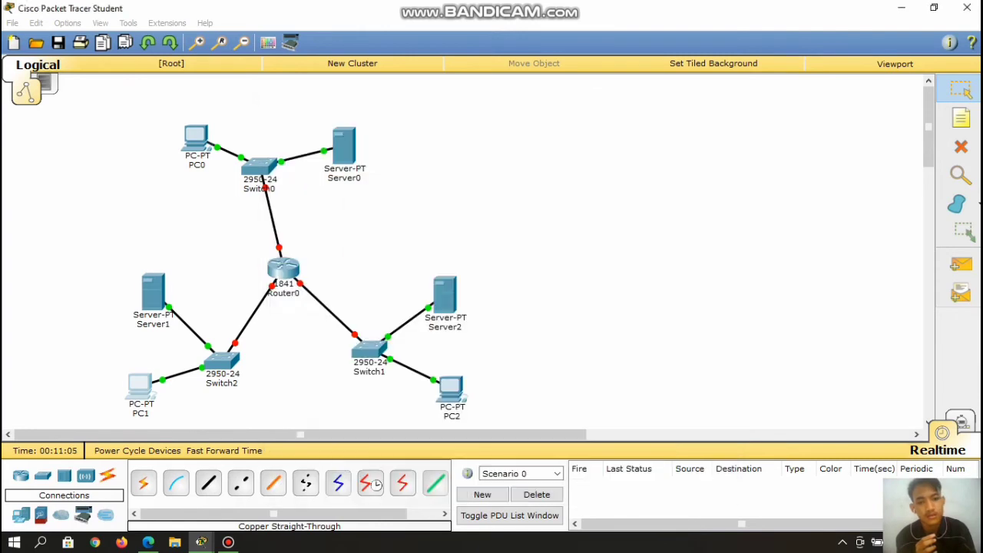
Give Server1 the static IP address 192.168.2.1 with subnet mask 255.255.255.0, reusing the copied address.
left_click(153, 292)
left_click(443, 114)
left_click(325, 164)
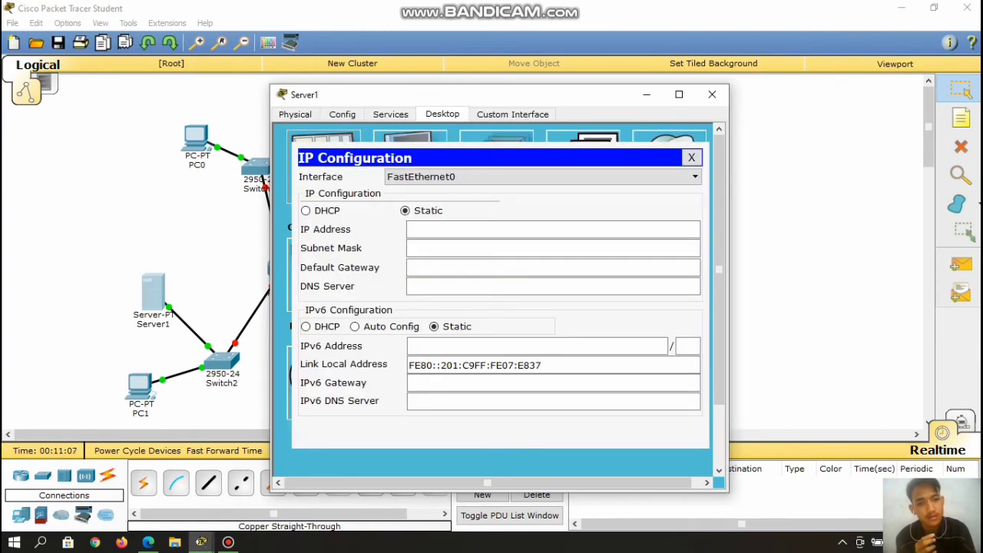
left_click(439, 229)
right_click(439, 225)
left_click(471, 303)
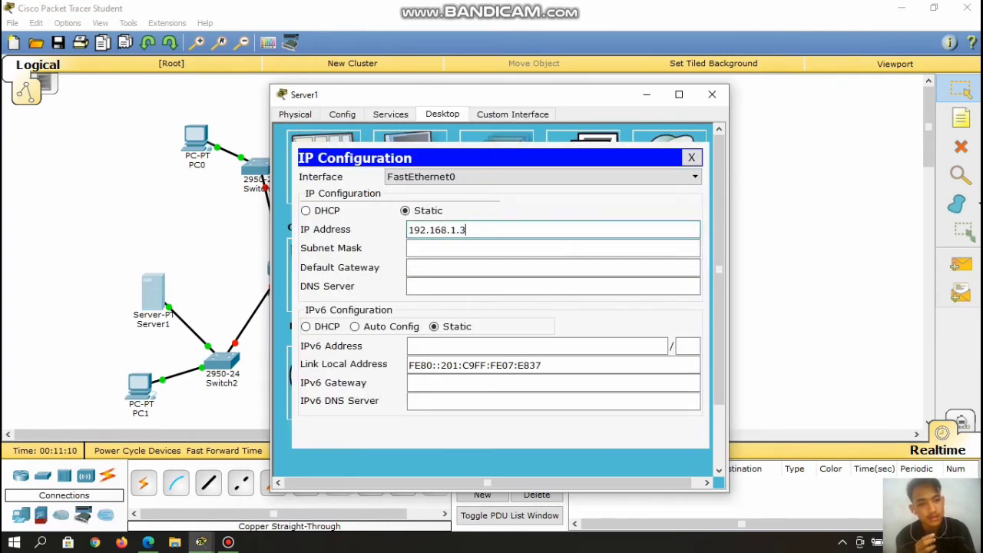
key("BackSpace")
key("BackSpace")
key("BackSpace")
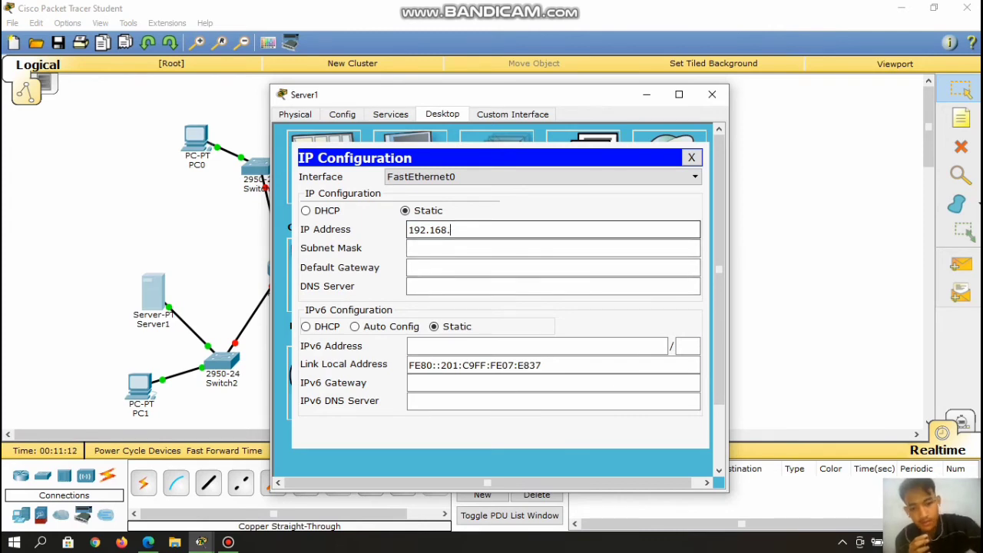
type("2.1")
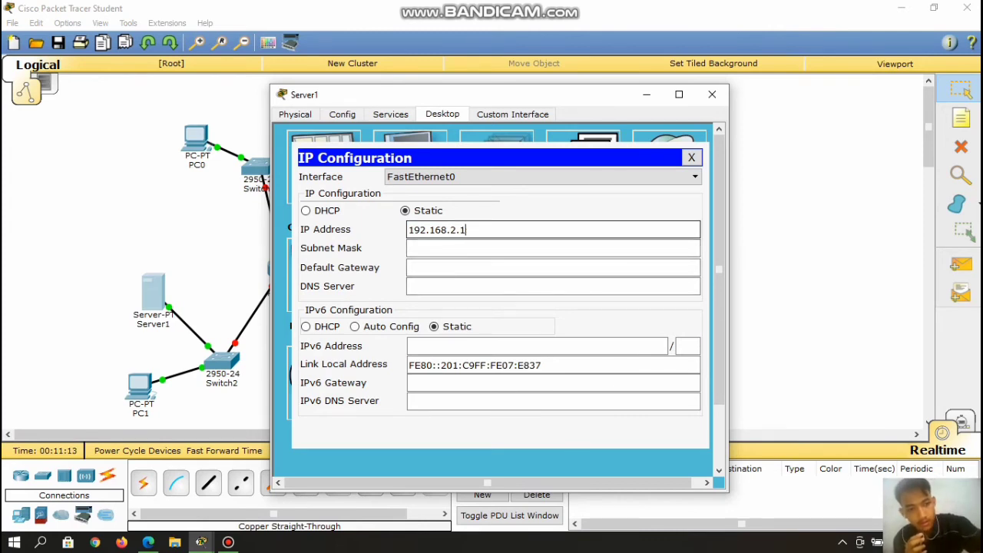
key("Tab")
Set Server1's default gateway to 192.168.2.3 and close the server's configuration.
left_click(453, 267)
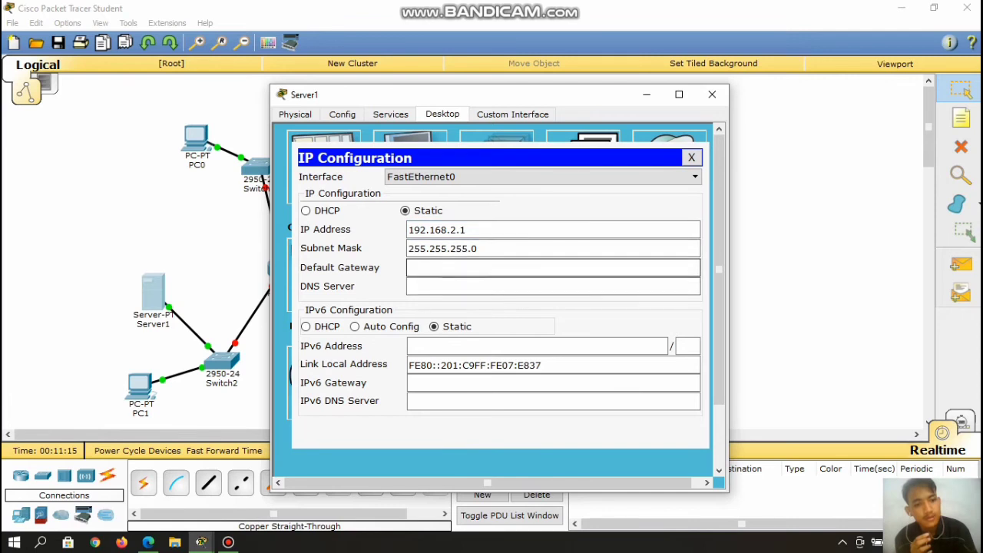
right_click(453, 268)
left_click(491, 345)
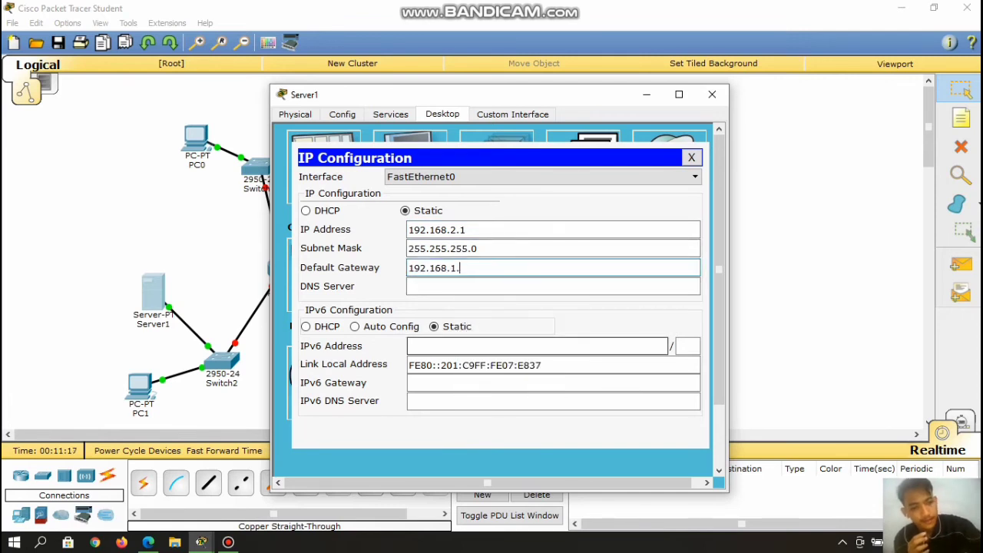
key("BackSpace")
type("2")
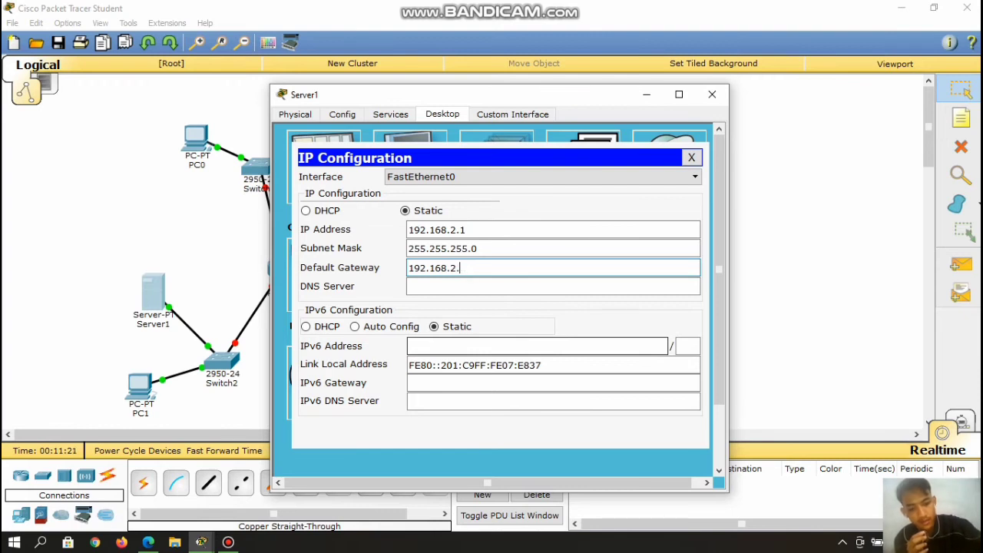
type(".3")
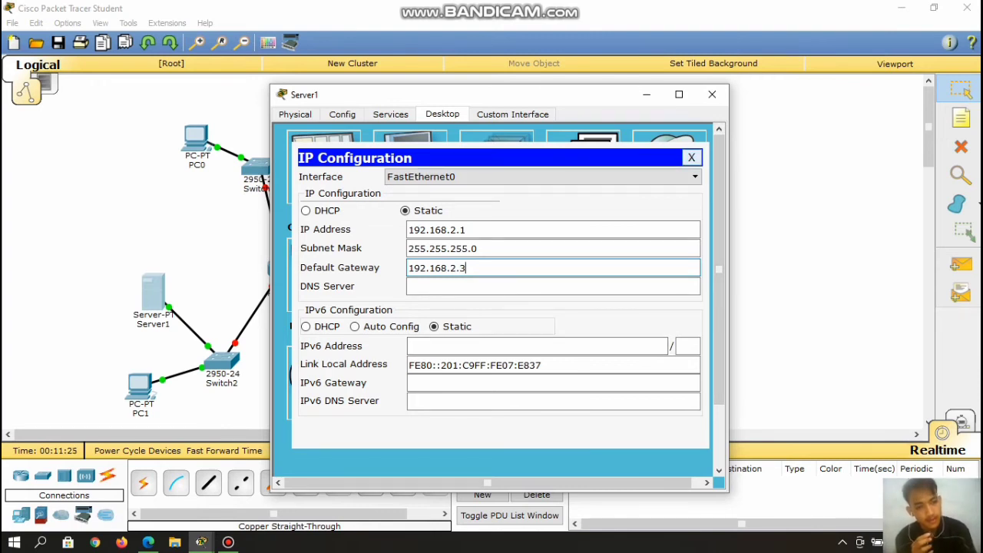
left_click(691, 158)
left_click(712, 93)
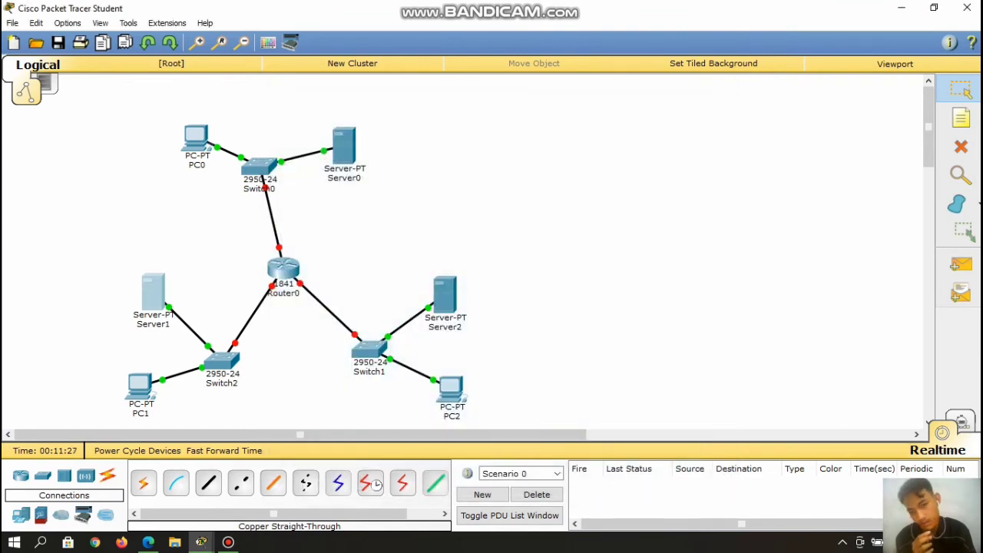
Review the IP address, subnet mask and default gateway entered on PC1 and on Server1.
left_click(140, 386)
left_click(316, 176)
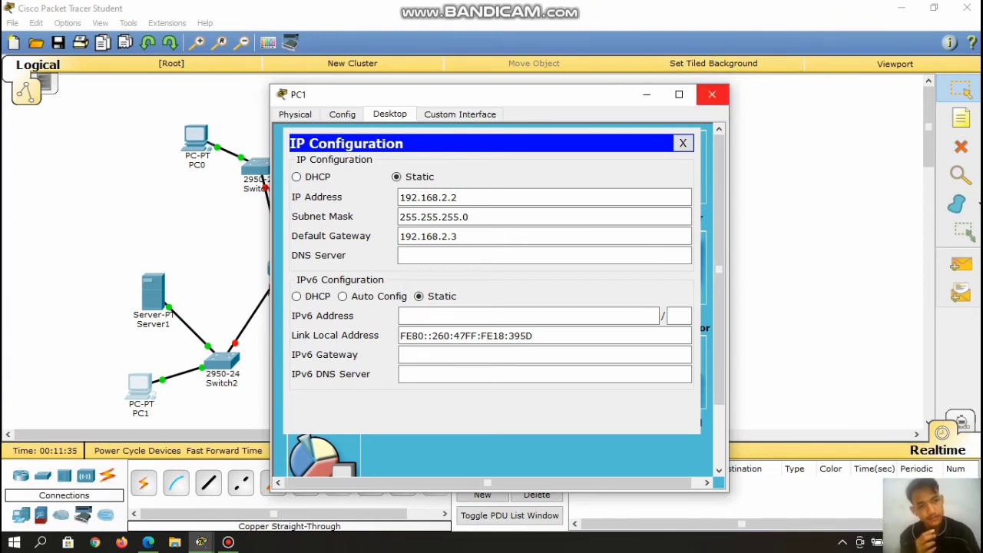
left_click(712, 94)
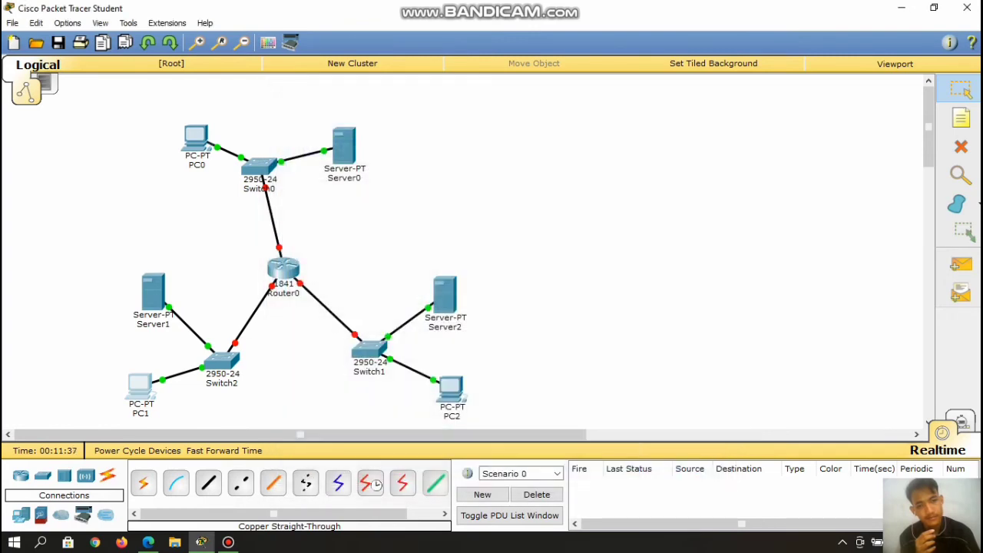
left_click(153, 293)
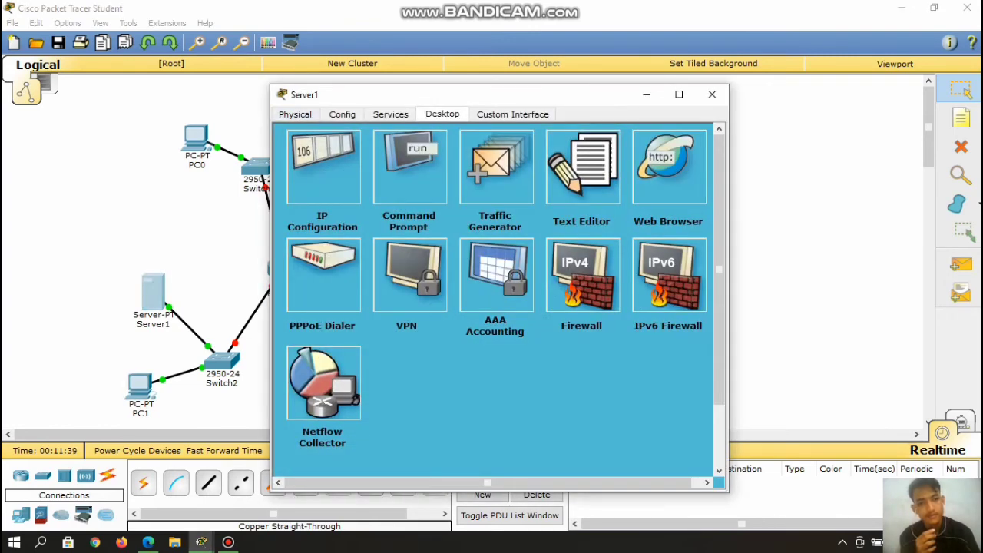
left_click(322, 167)
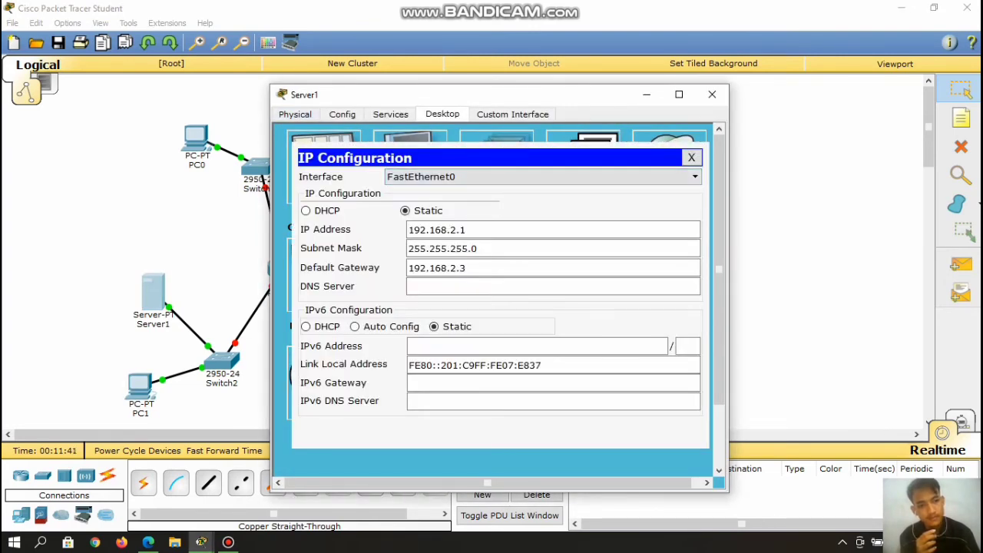
left_click(712, 94)
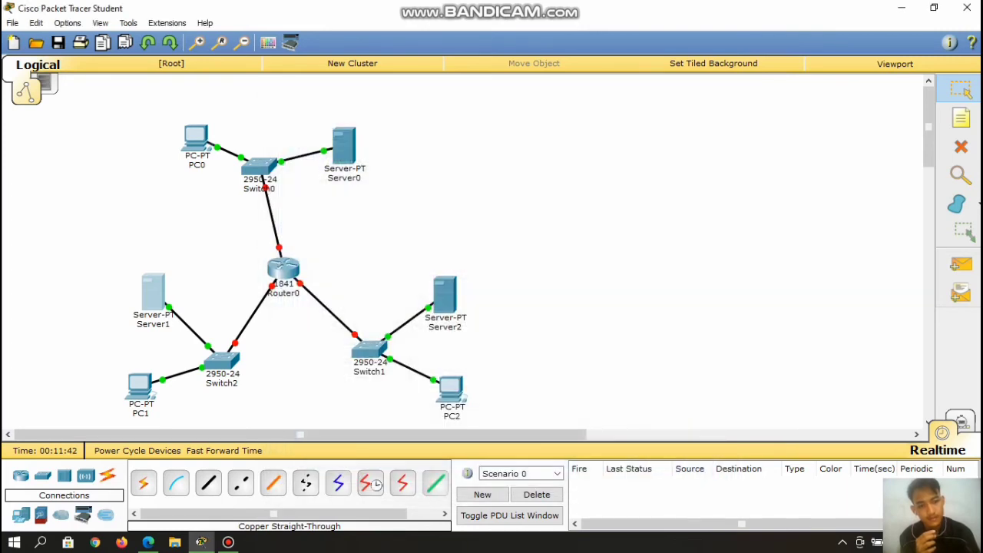
Give PC2 the static IP address 192.168.3.2 with subnet mask 255.255.255.0, reusing the copied address.
left_click(450, 388)
left_click(390, 115)
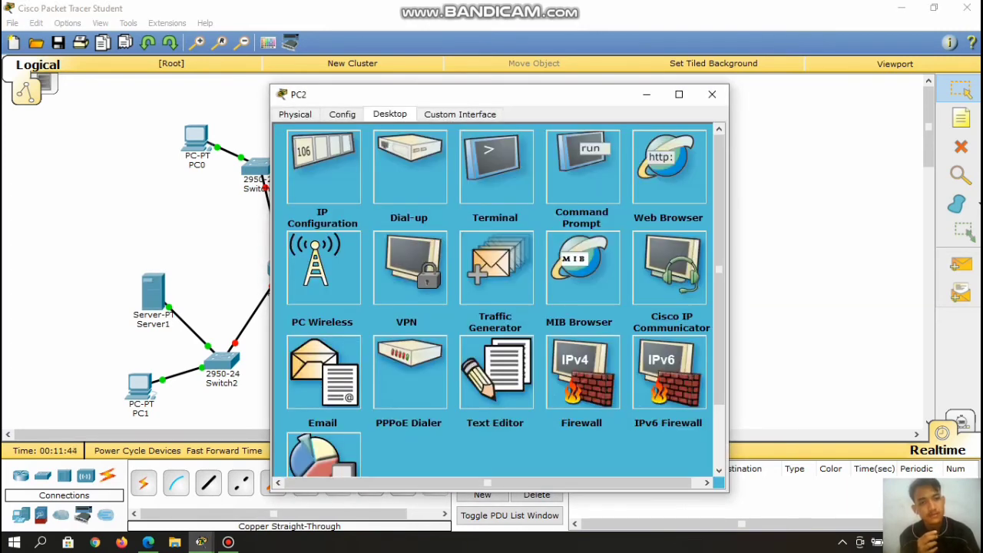
left_click(322, 167)
right_click(407, 197)
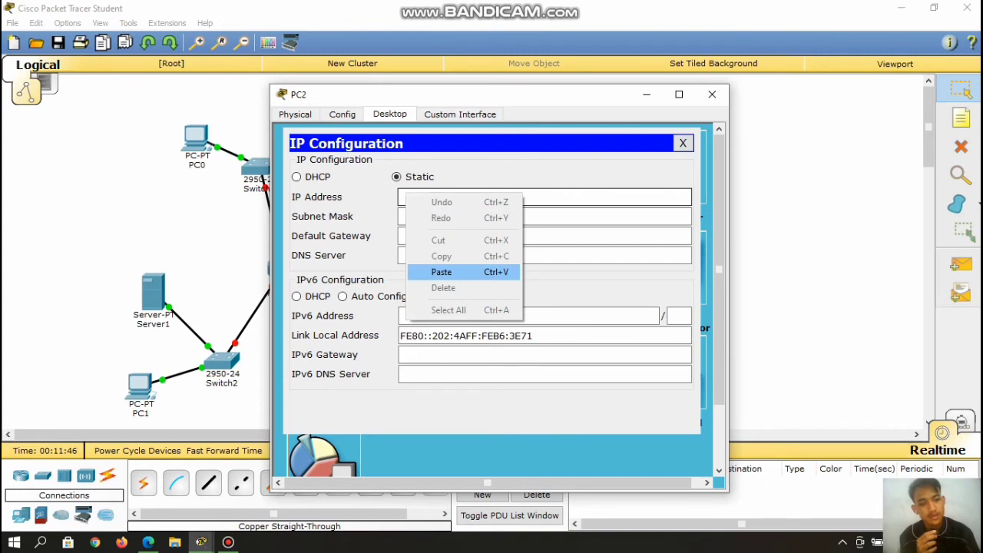
left_click(441, 272)
key("BackSpace")
key("BackSpace")
key("BackSpace")
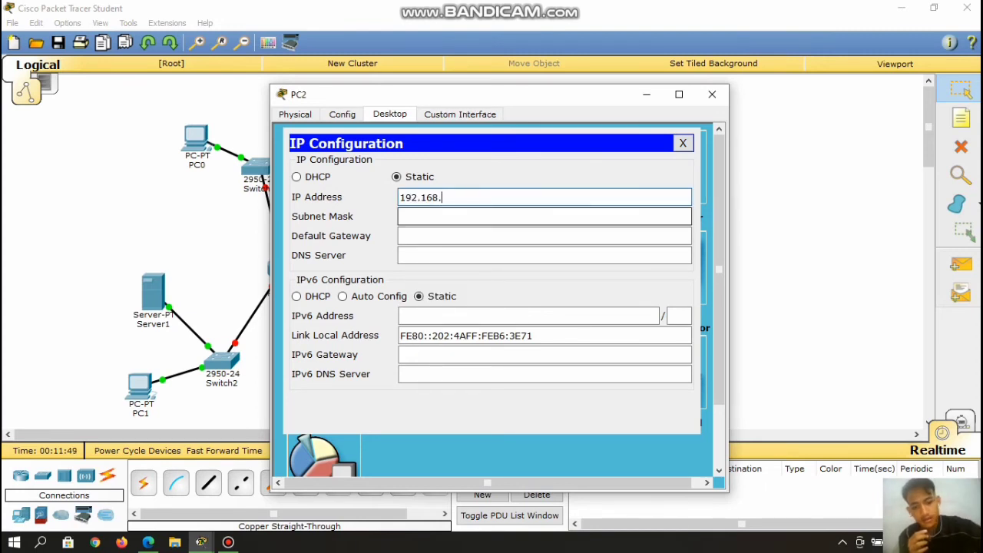
type("3.2")
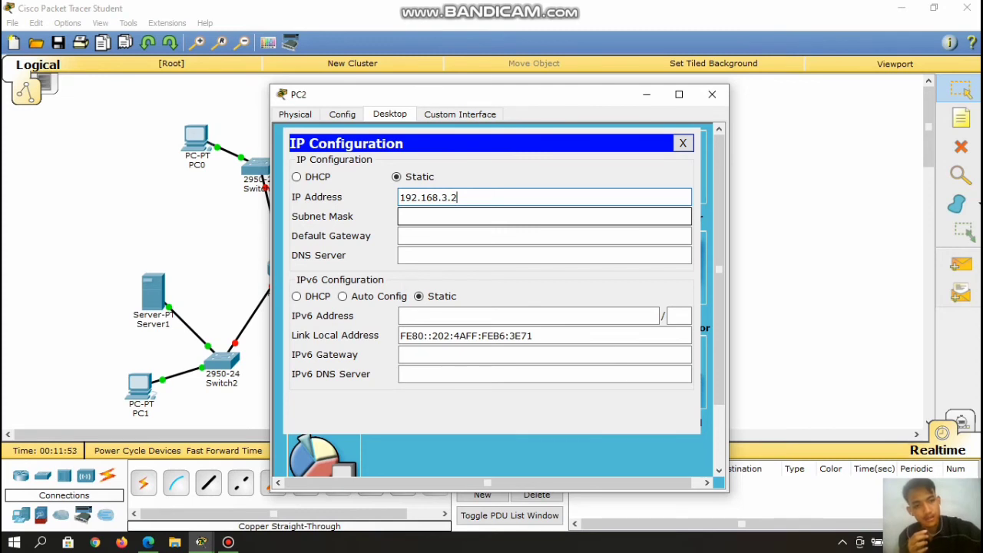
key("Return")
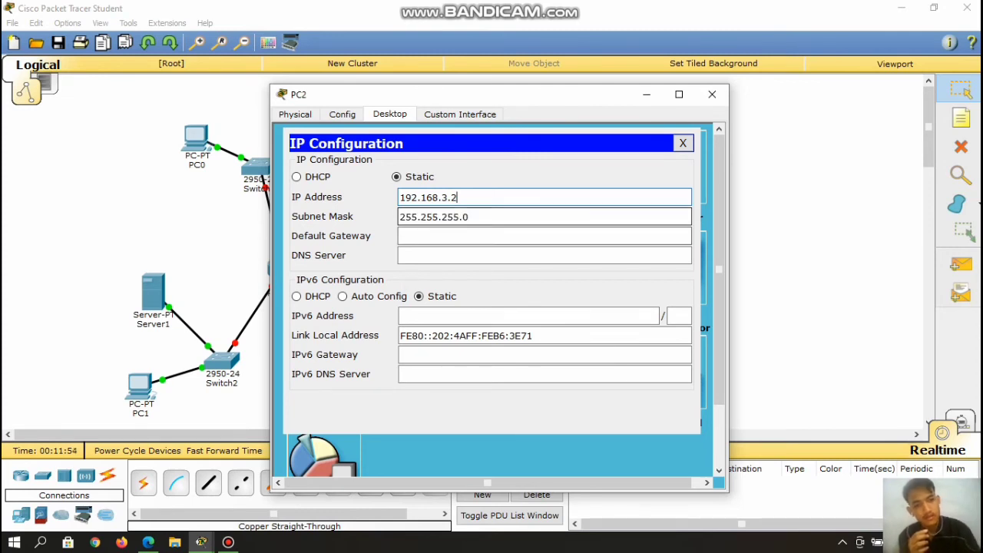
Set PC2's default gateway to 192.168.3.3 and close the PC's configuration.
left_click(507, 238)
right_click(508, 238)
left_click(544, 318)
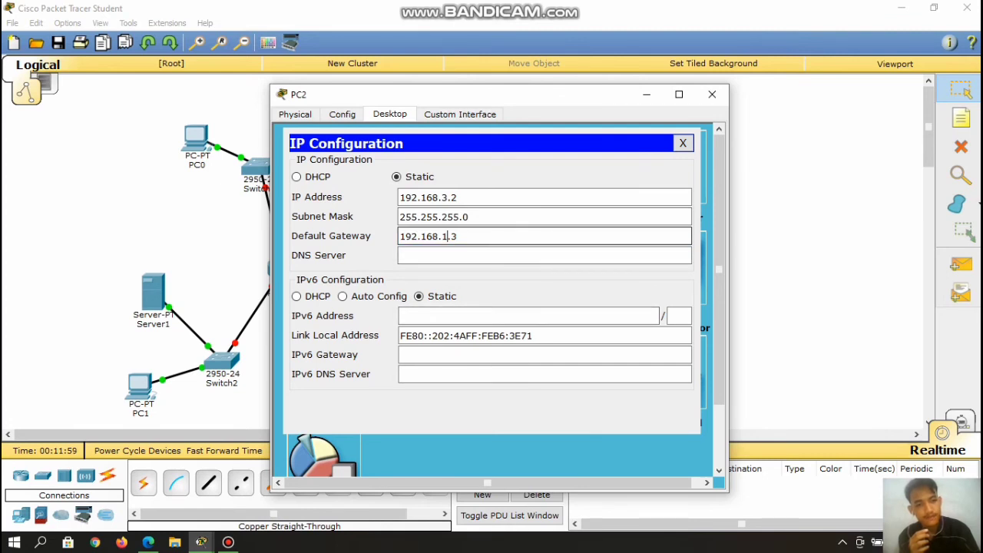
key("BackSpace")
type("3")
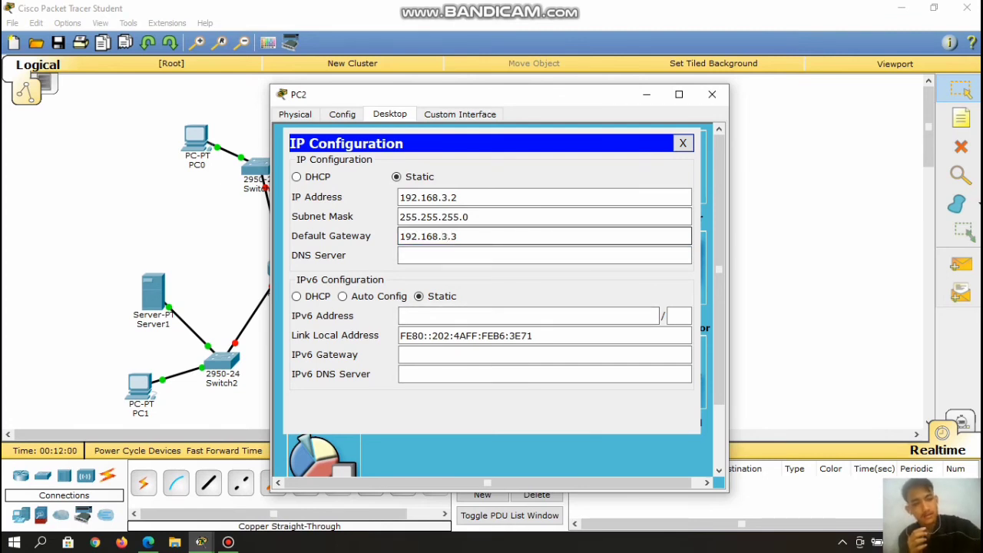
left_click(682, 142)
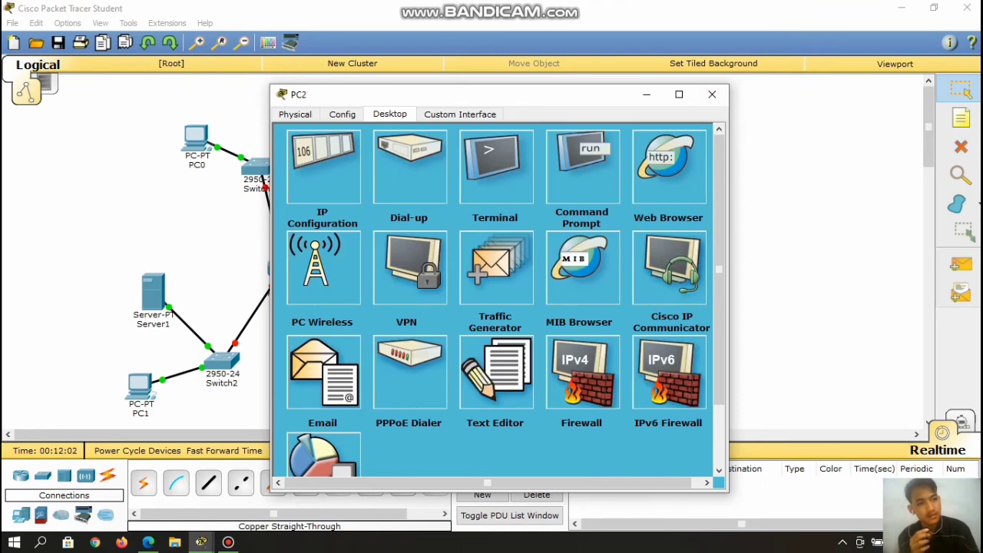
left_click(712, 93)
Give Server2 the static IP address 192.168.3.1 with subnet mask 255.255.255.0, reusing the copied address.
left_click(445, 295)
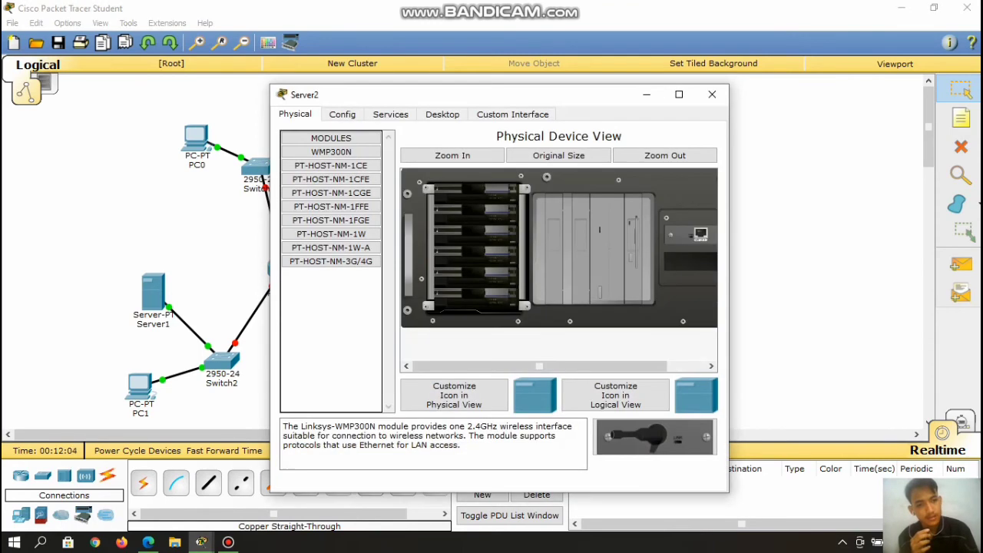
left_click(443, 113)
left_click(323, 167)
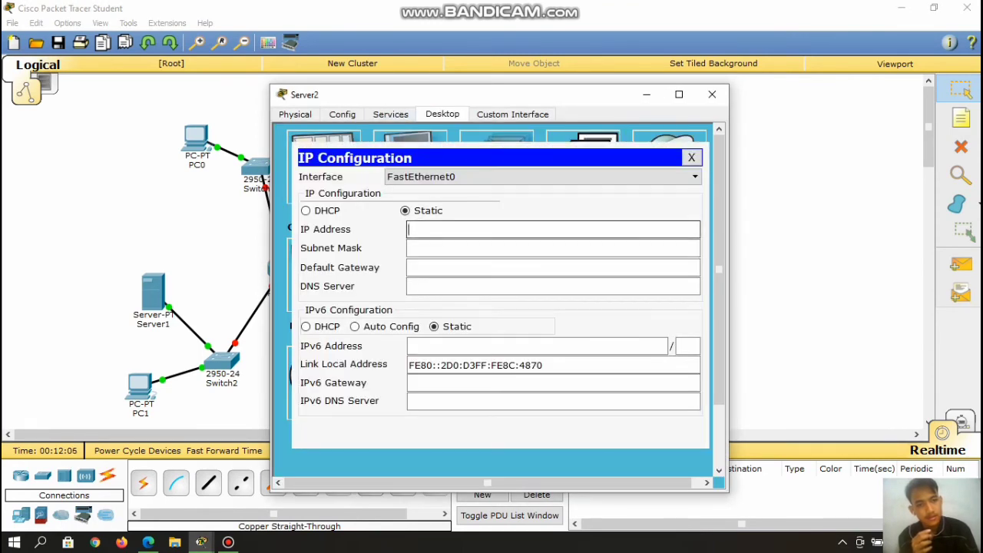
right_click(422, 230)
left_click(454, 310)
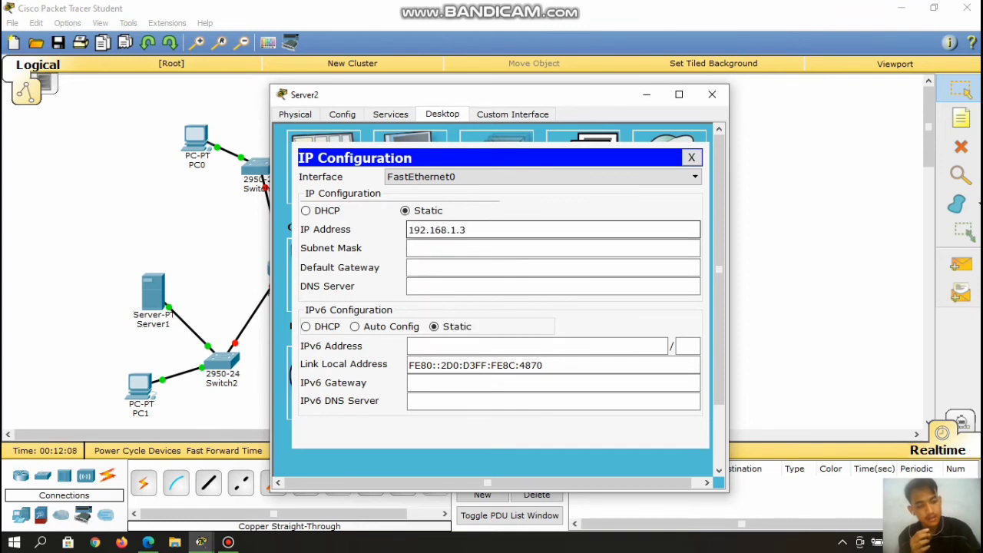
key("BackSpace")
key("BackSpace")
key("BackSpace")
type("3.1")
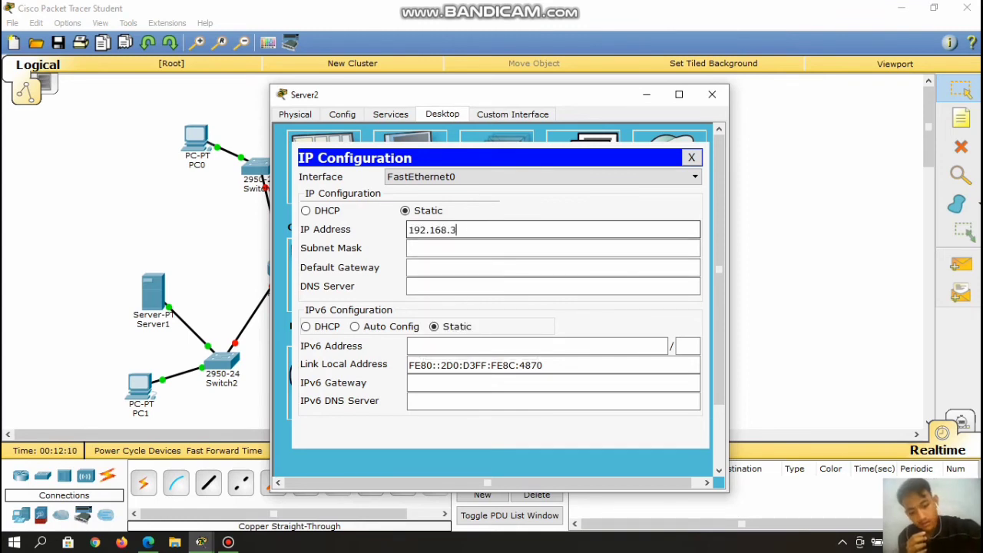
key("Return")
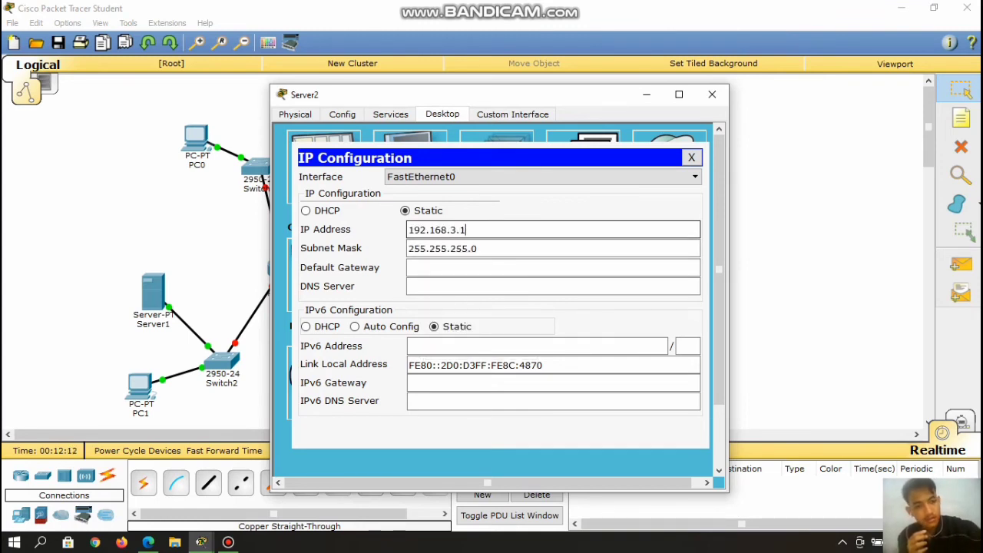
Set Server2's default gateway to 192.168.3.3 and close the server's configuration.
left_click(491, 268)
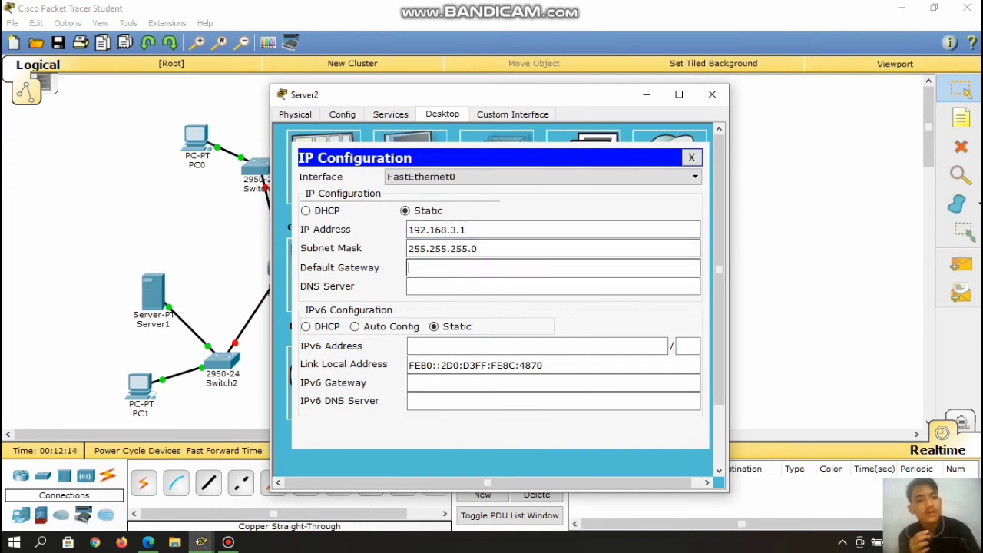
right_click(456, 266)
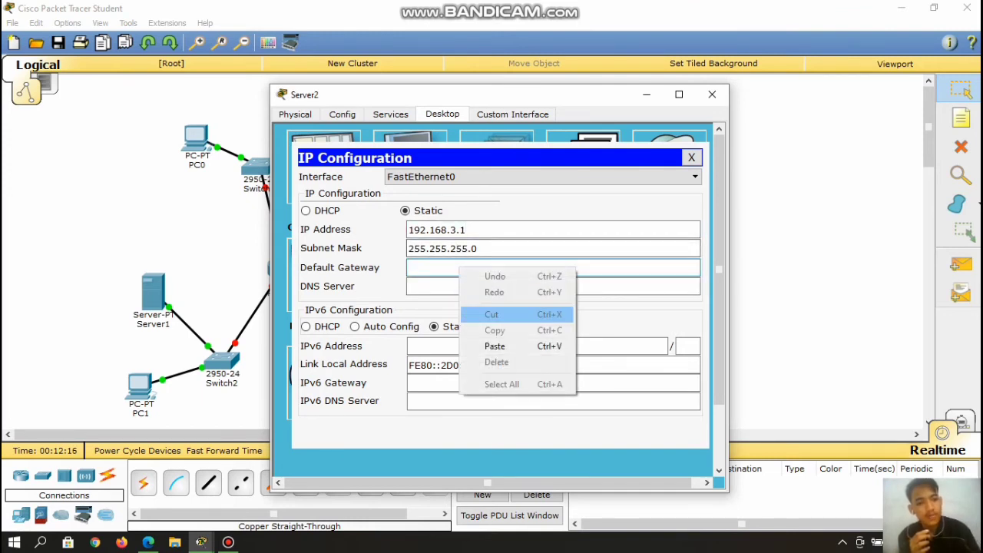
left_click(493, 345)
key("BackSpace")
key("BackSpace")
key("BackSpace")
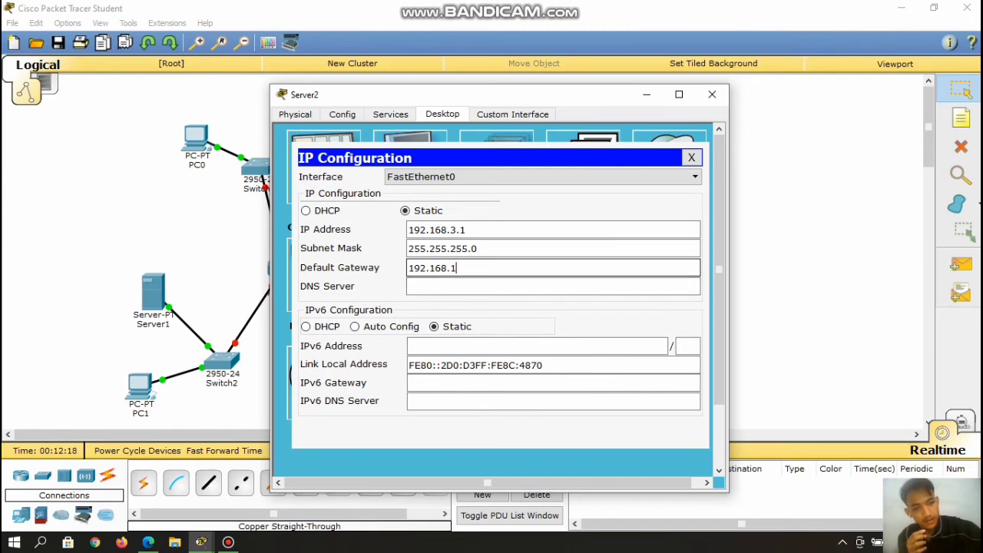
type("3")
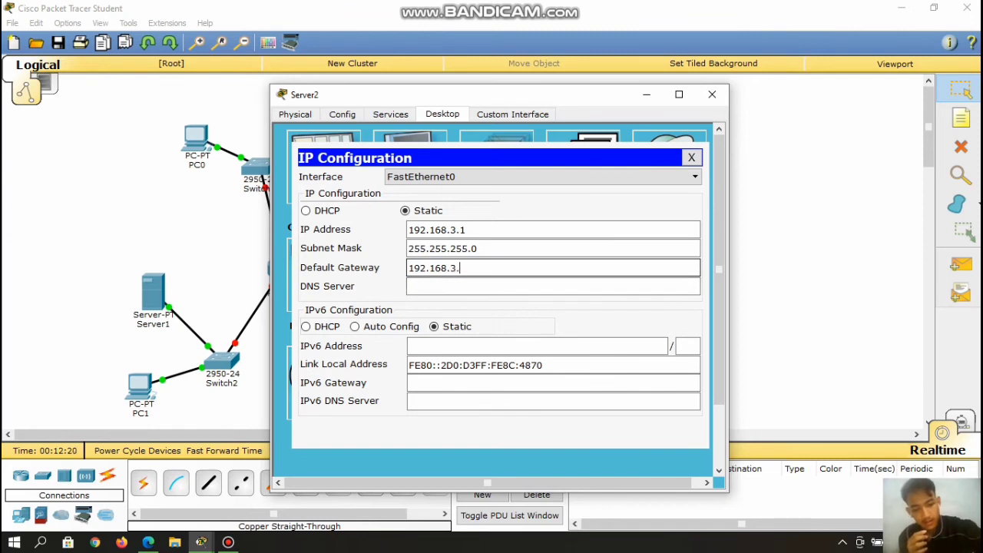
type(".3")
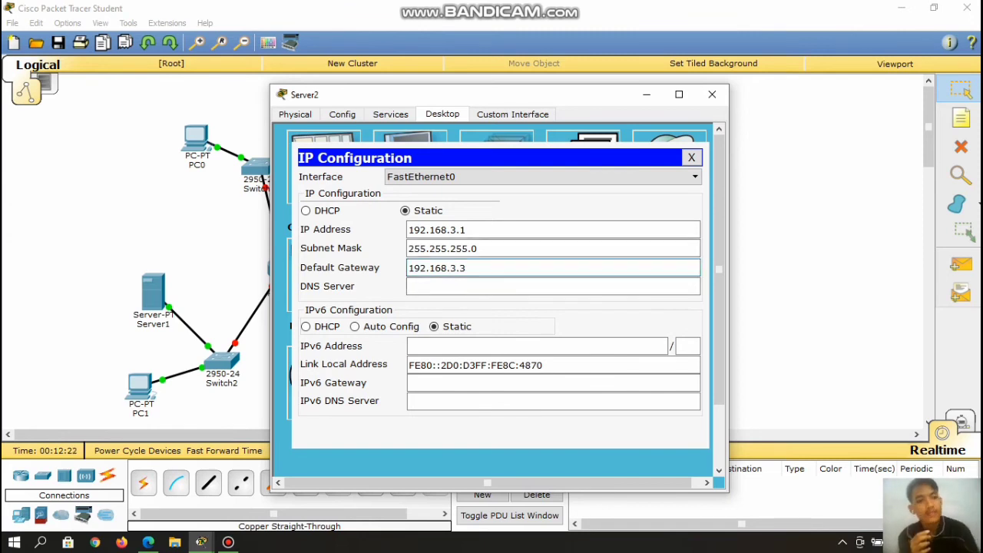
left_click(691, 157)
left_click(712, 95)
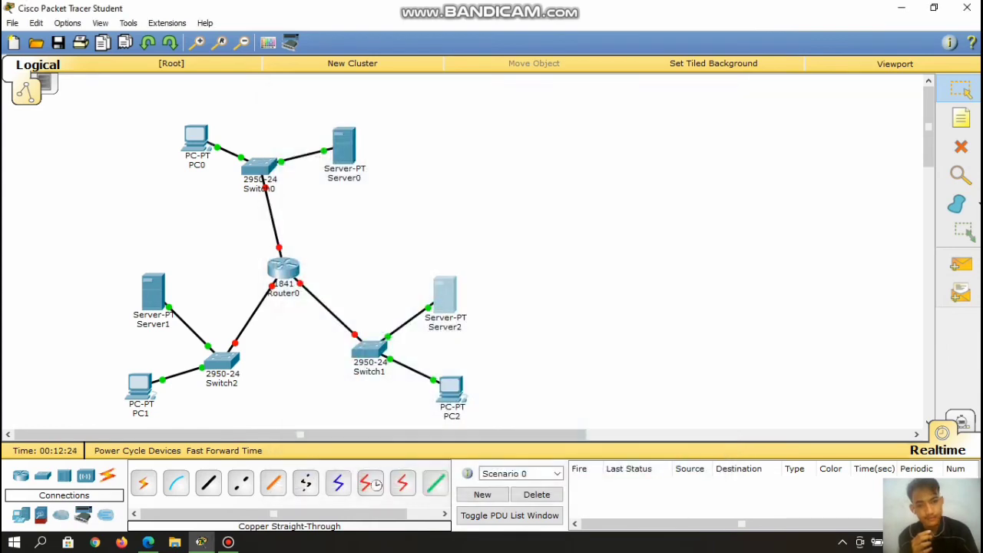
Open Router0's command line, decline the initial configuration dialog, and start the session.
left_click(284, 268)
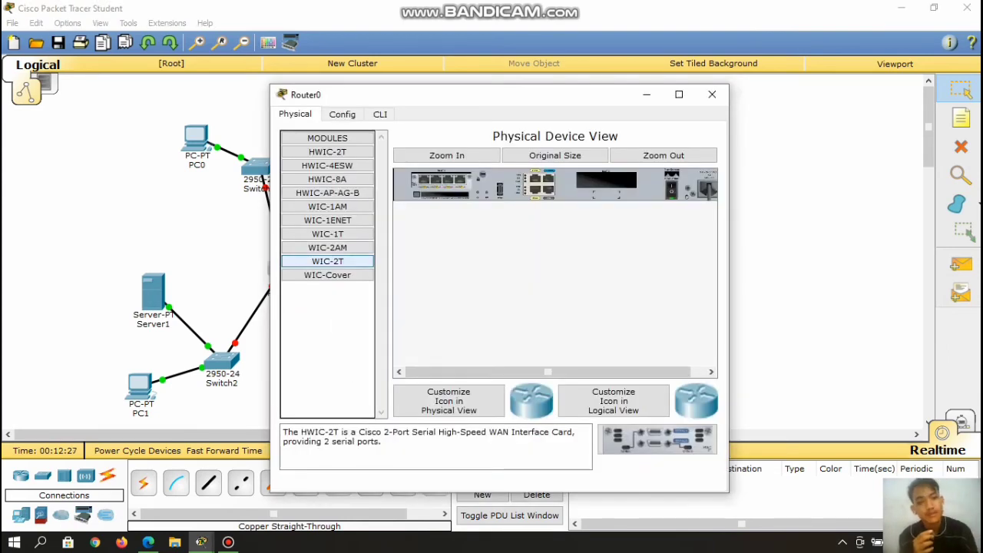
left_click(380, 114)
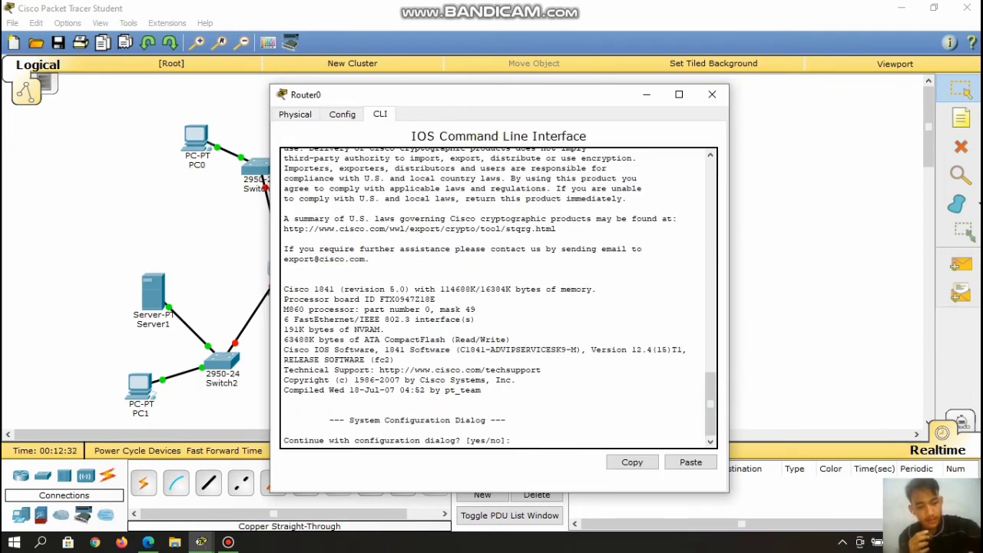
type("n")
key("Return")
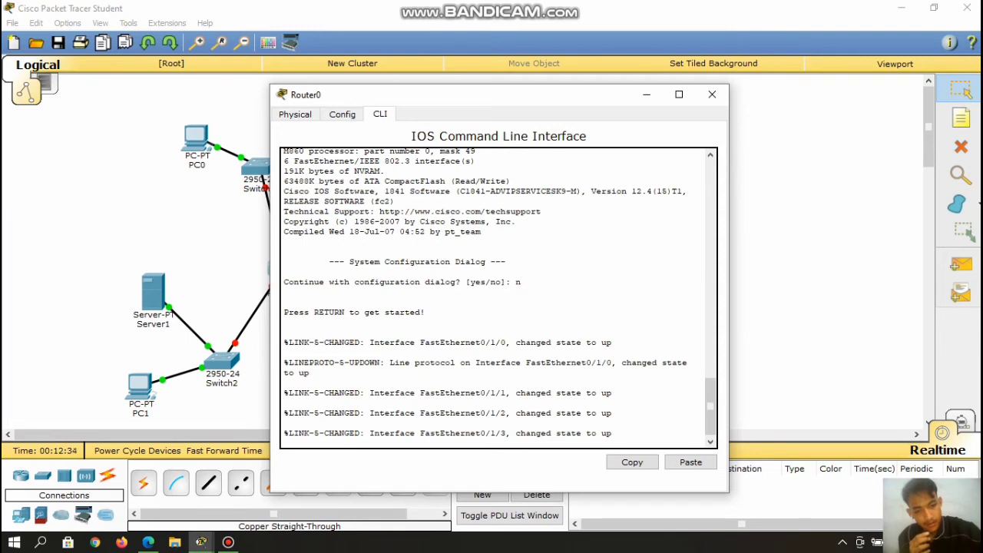
key("Return")
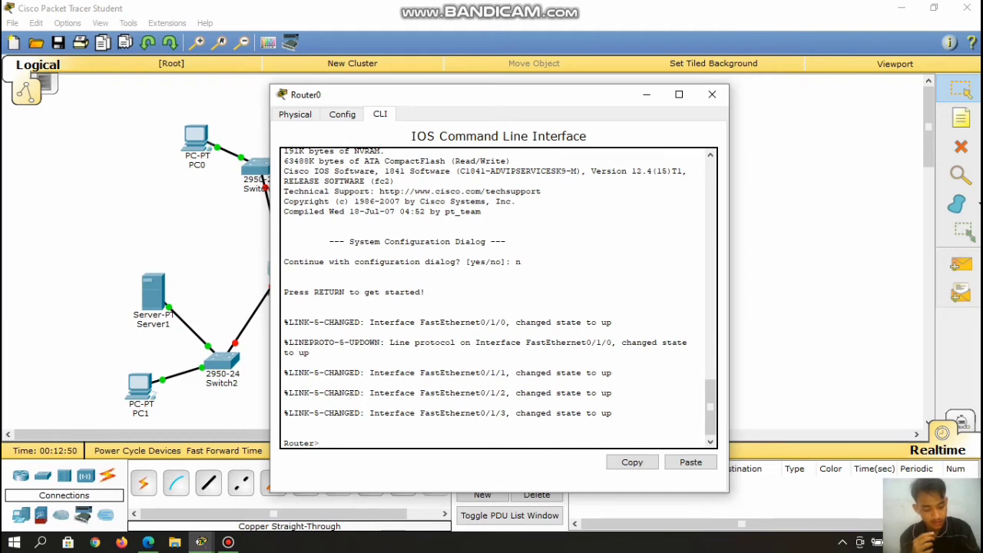
Enter privileged mode on Router0 with enable and enter the config command.
type("e")
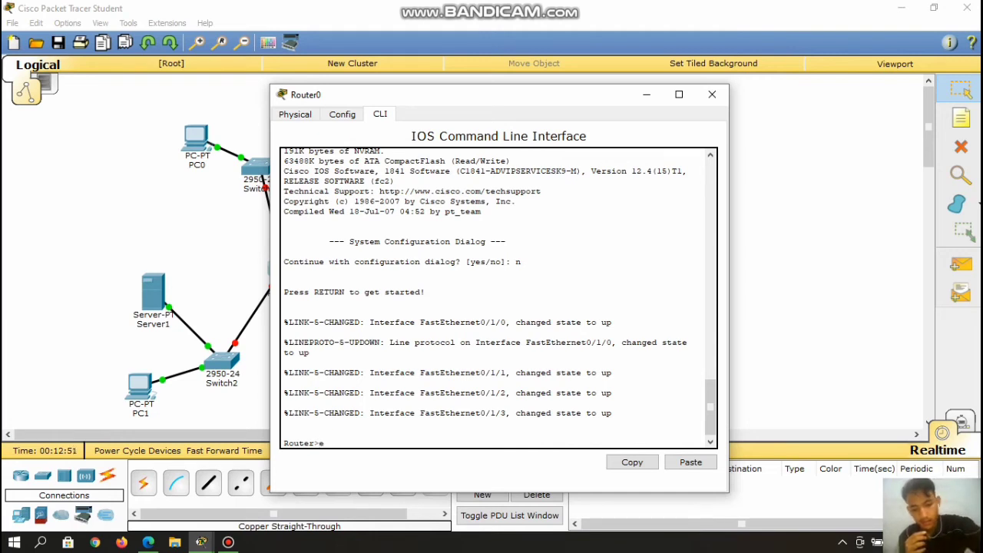
type("nabl")
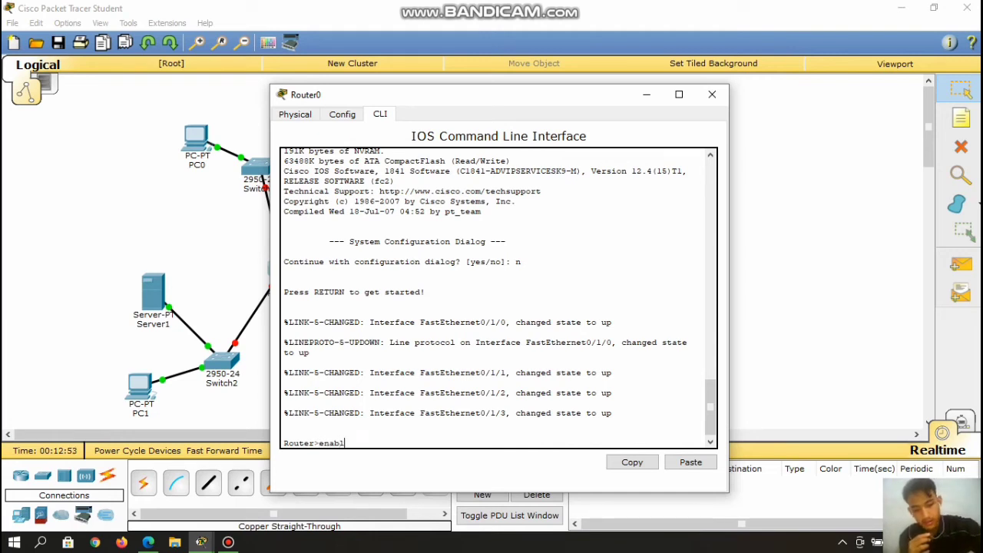
type("e")
key("Return")
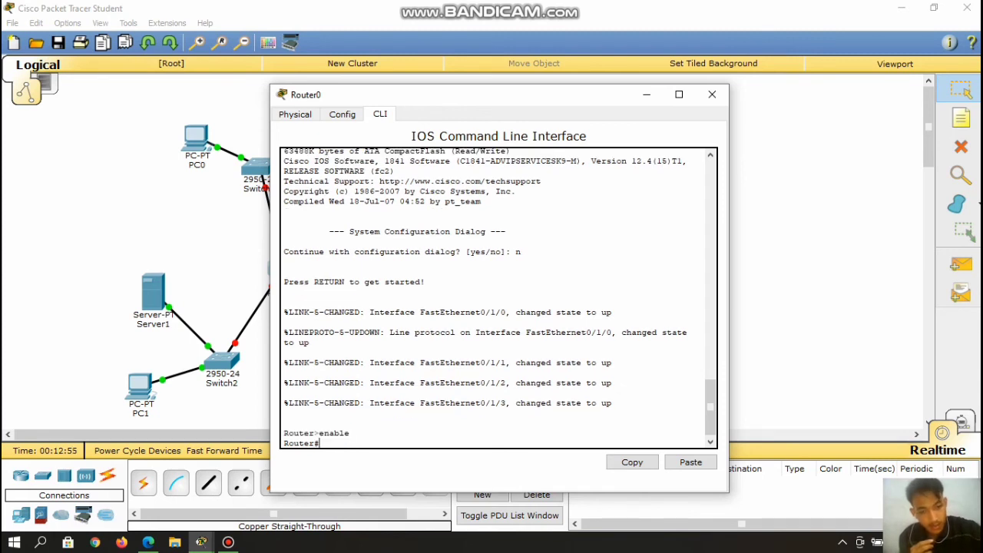
type("c")
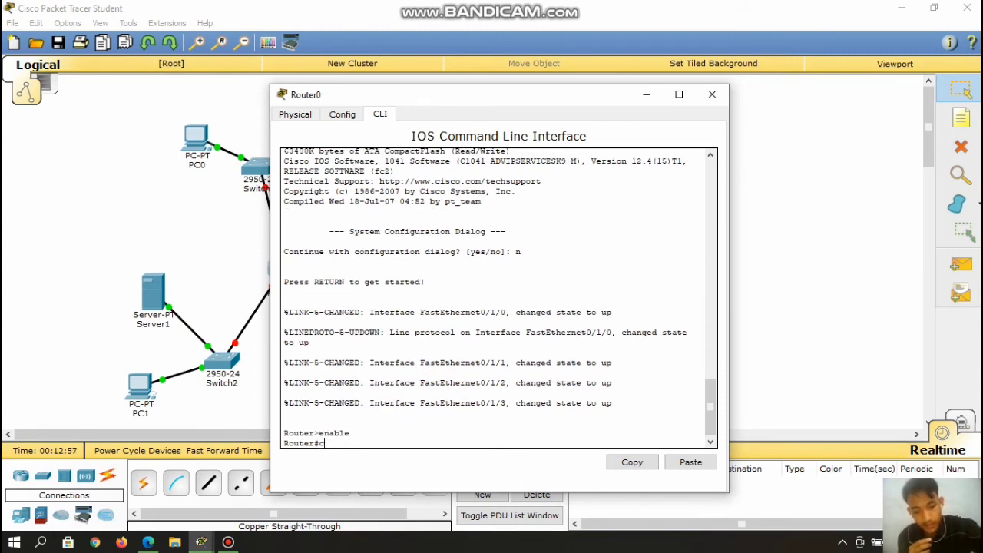
type("onfi")
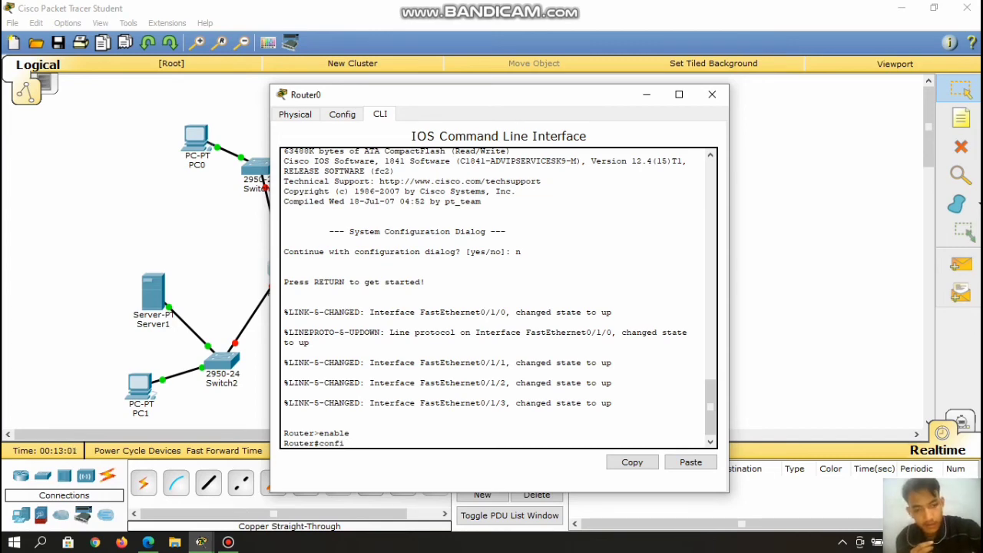
type("g")
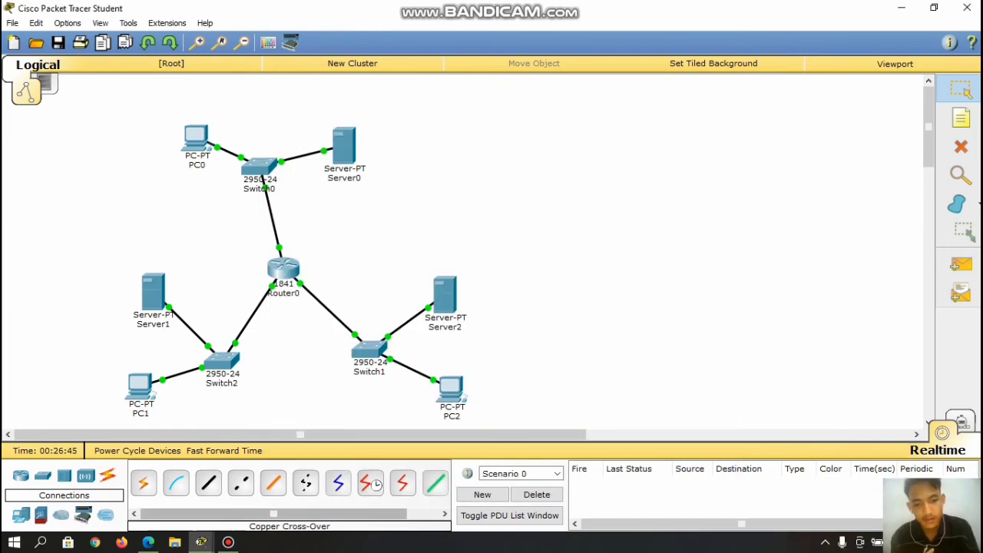
Return to Router0's command line and try to select an interface with the command fast interface0/0.
mouse_move(201, 542)
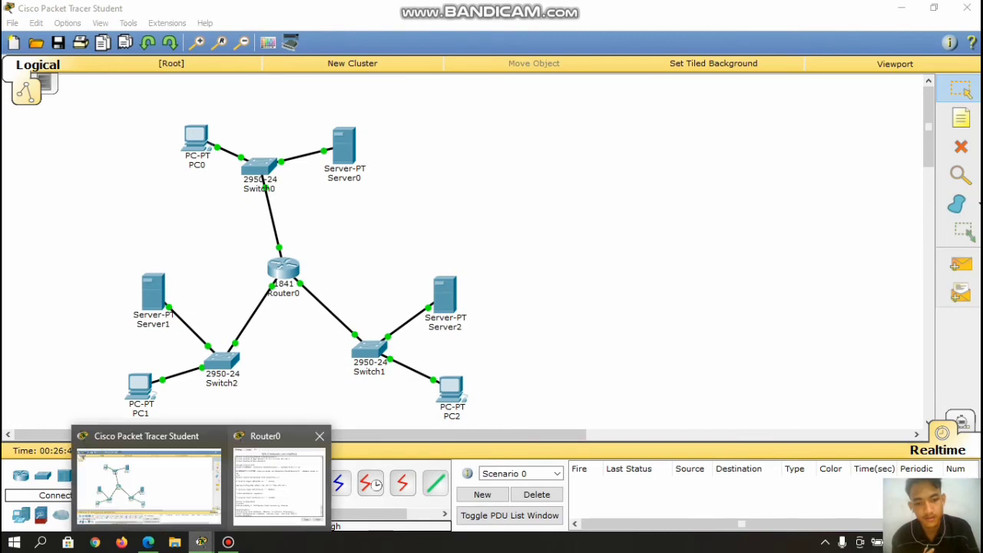
left_click(275, 471)
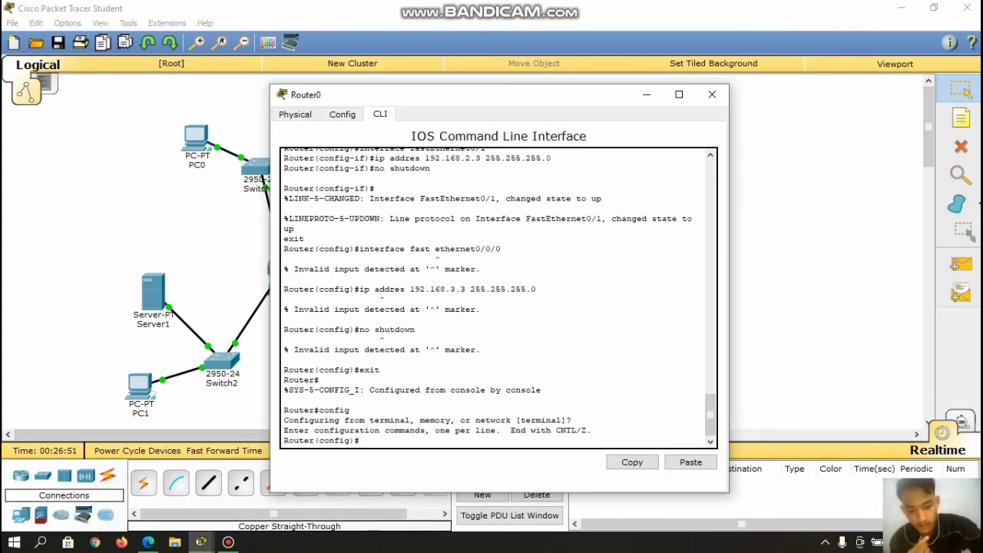
type("fas")
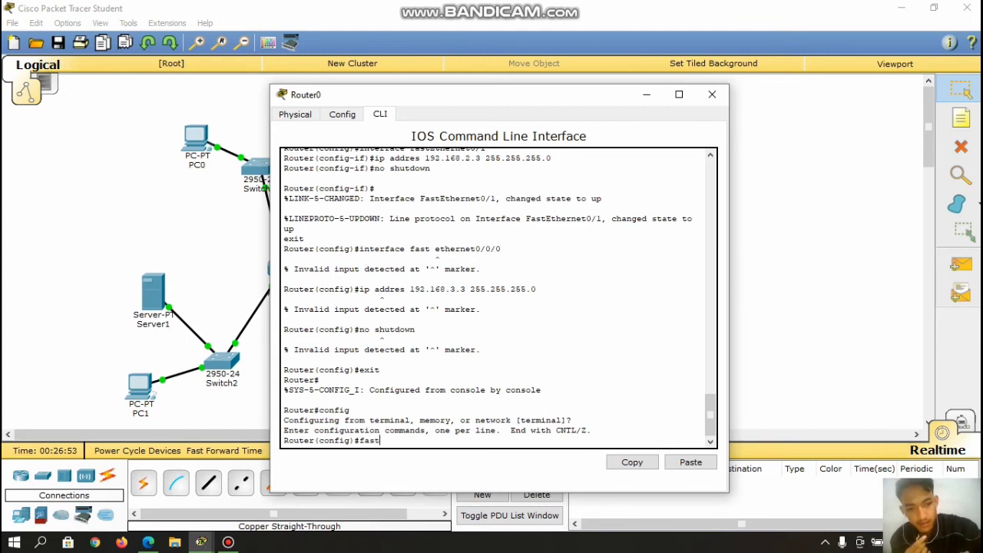
type("t i")
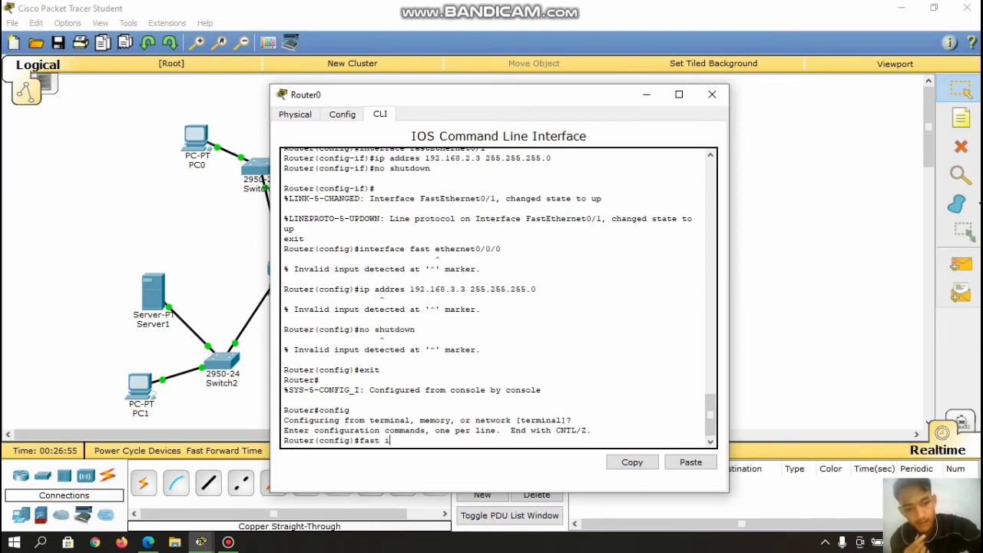
type("nterface")
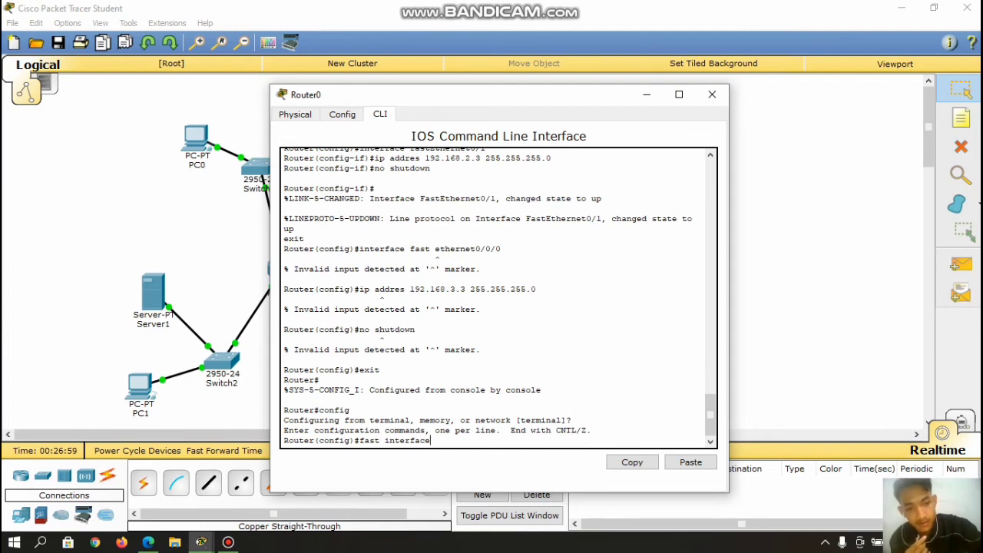
type("0/0")
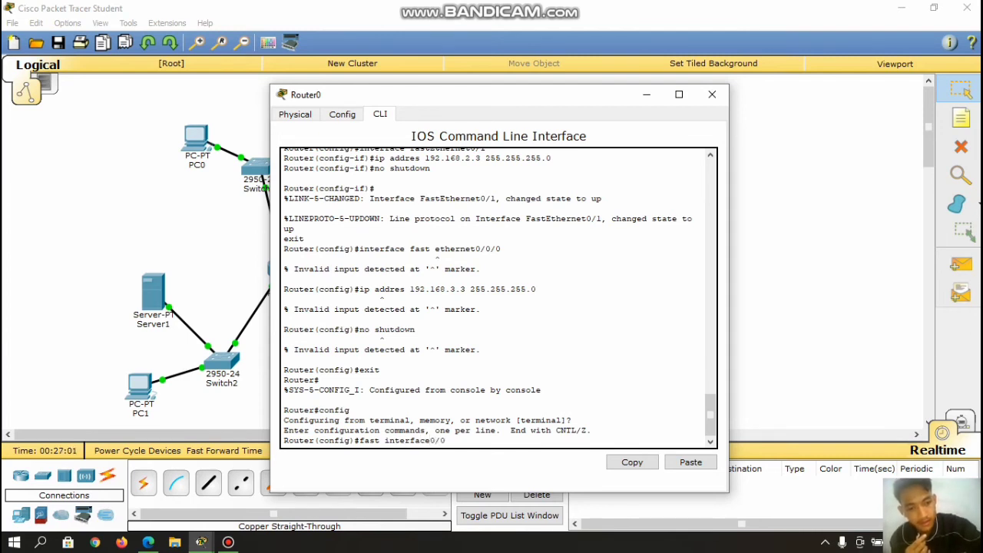
key("Return")
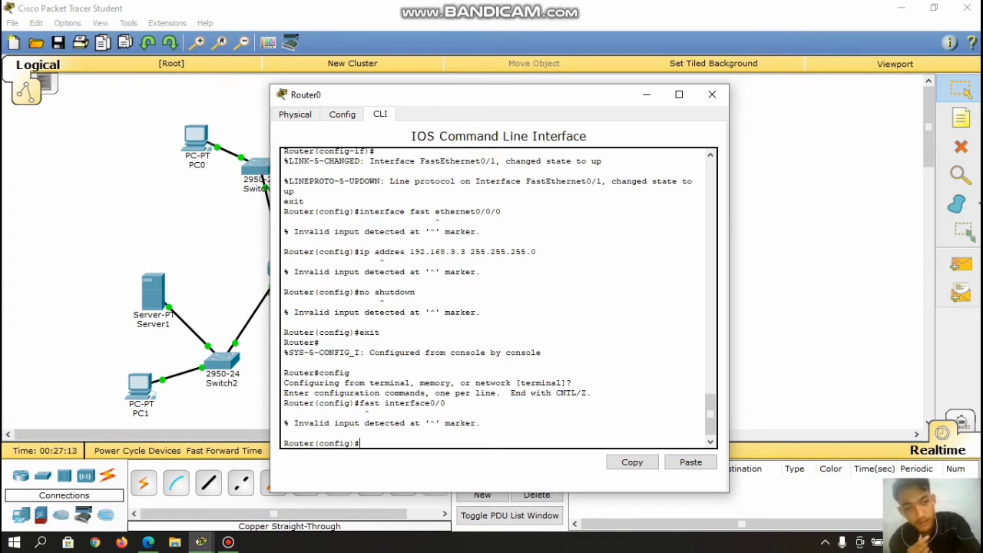
Enter Router0's interface configuration with the command interface fastEthernet0/0.
type("i")
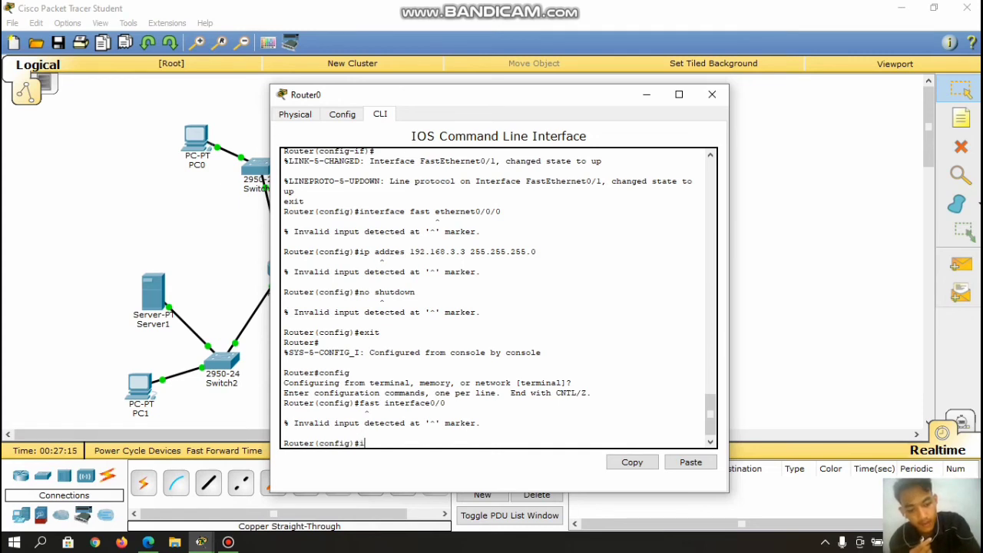
type("nterfa")
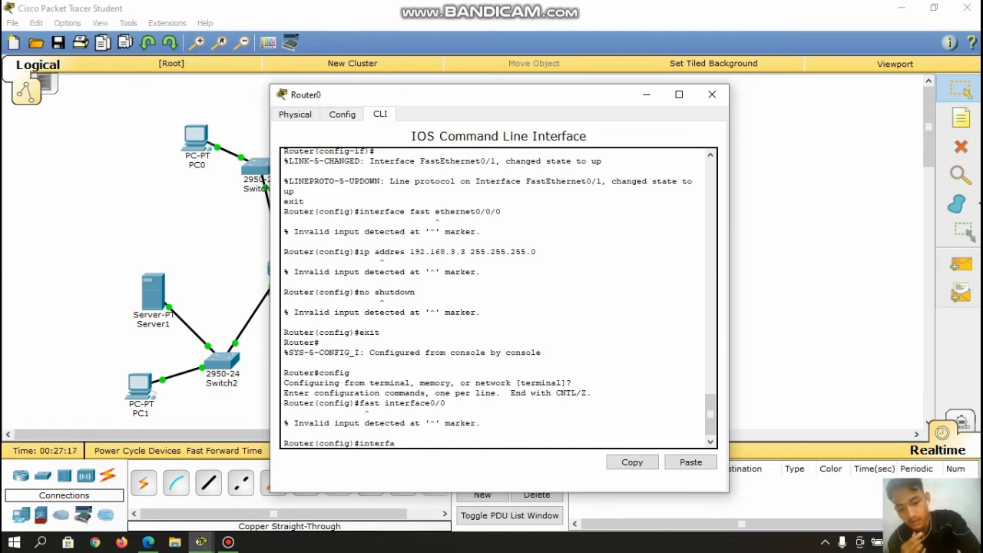
type("ce")
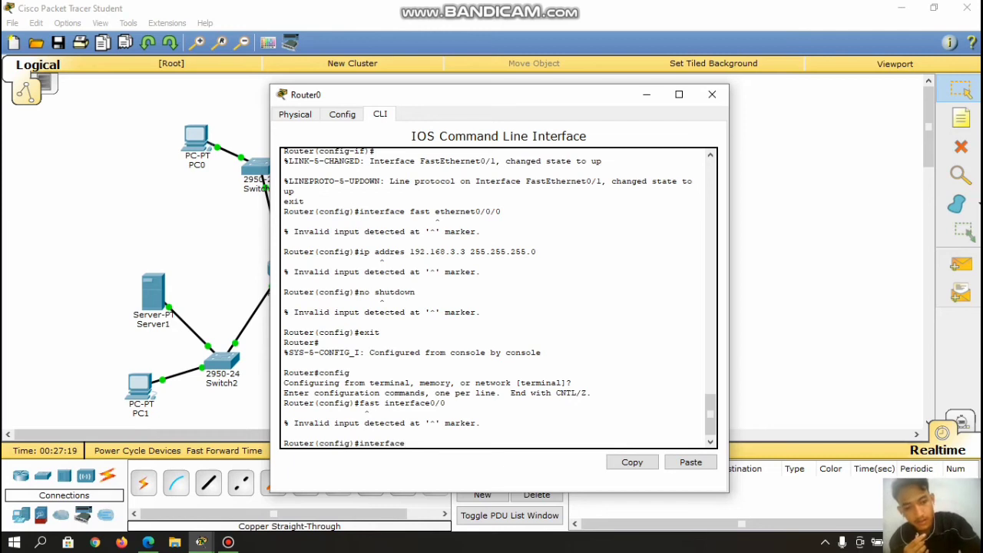
type(" fast")
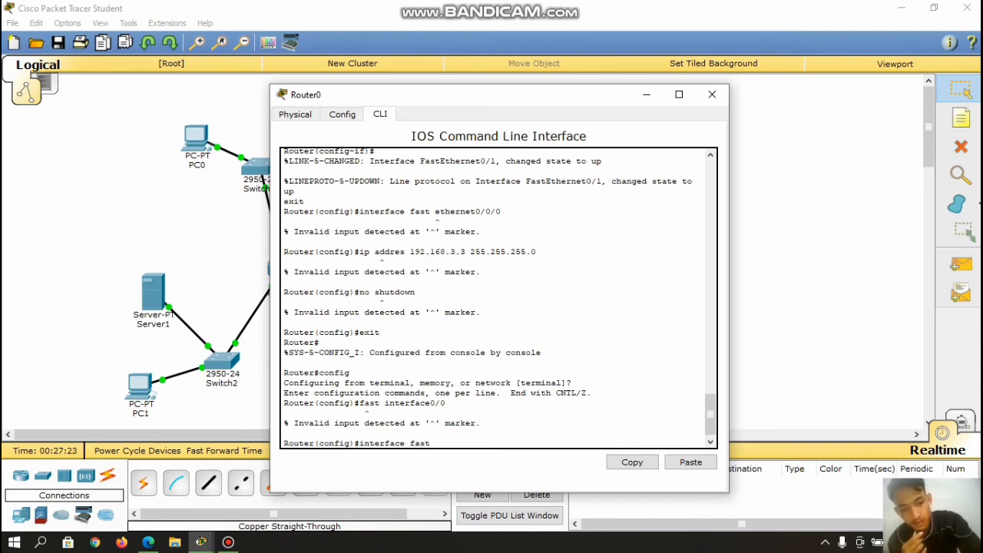
type("E")
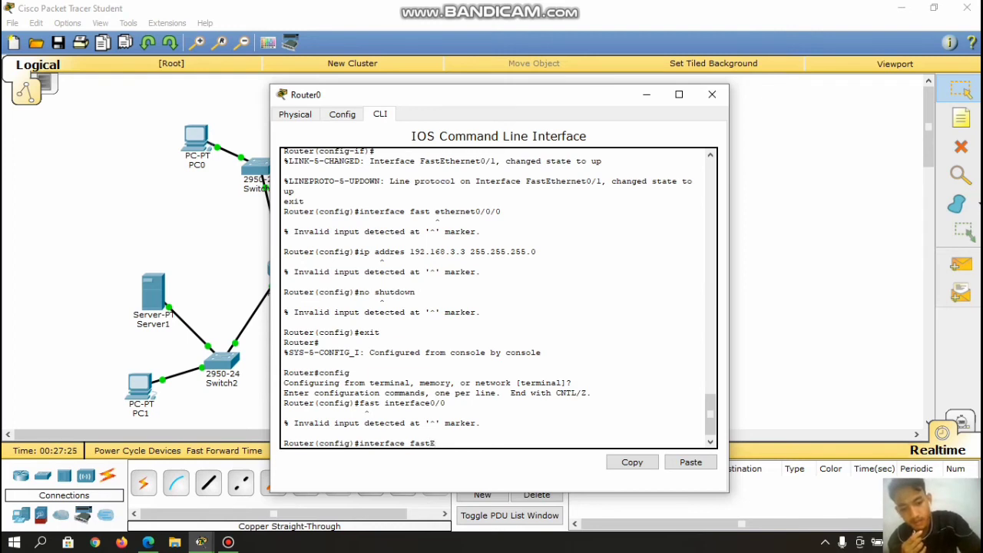
type("therne")
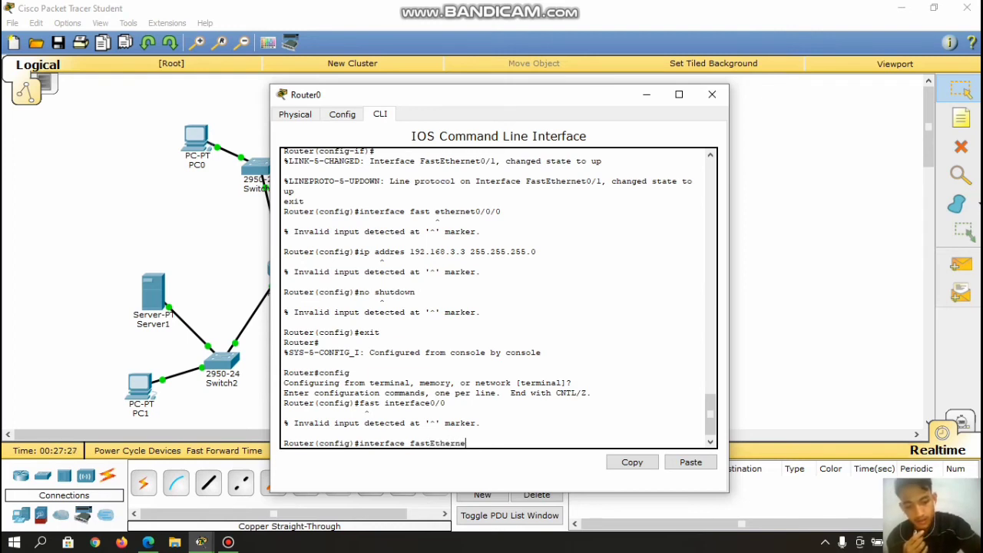
type("t0/0")
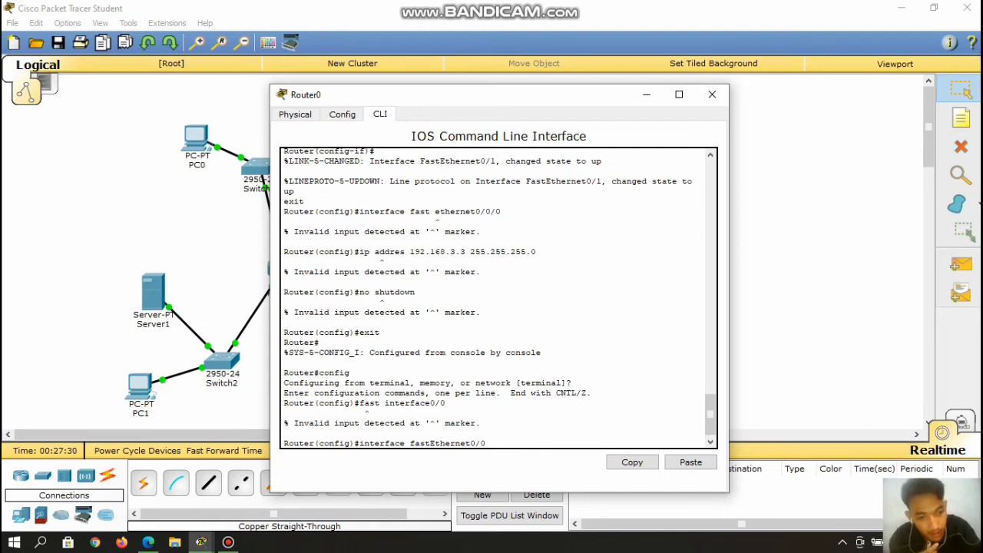
key("Return")
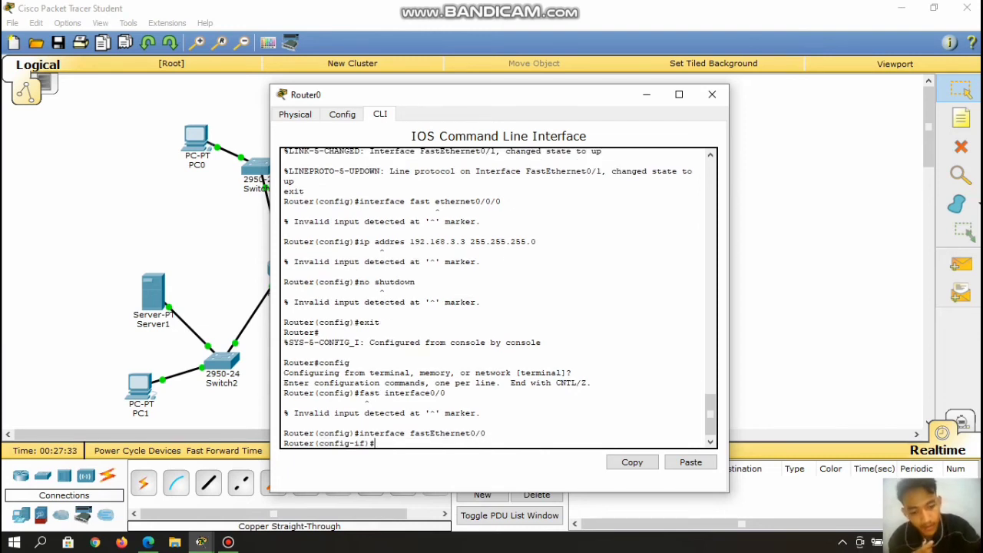
Assign IP address 192.168.1.3 with subnet mask 255.255.255.0 to Router0's fastEthernet0/0 interface.
type("ip addres")
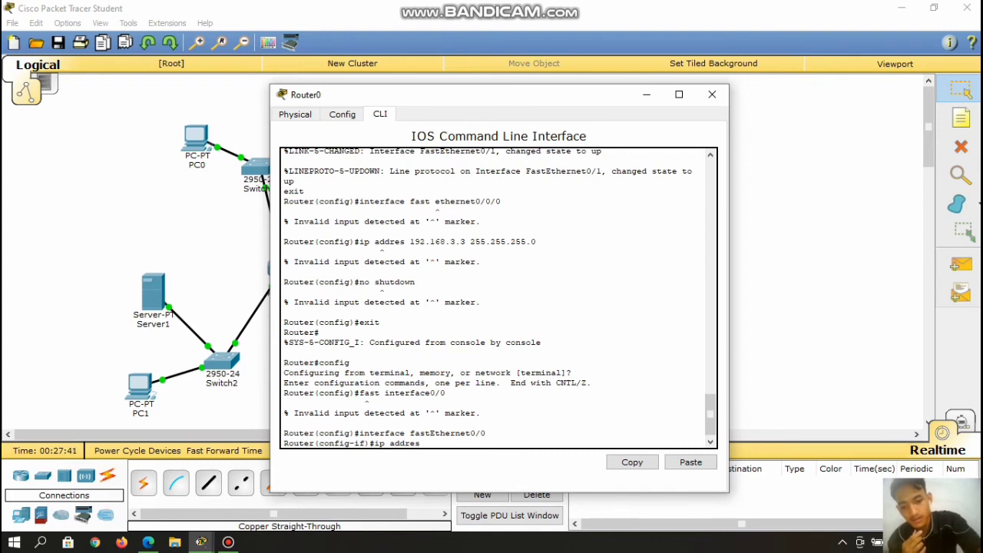
type("192")
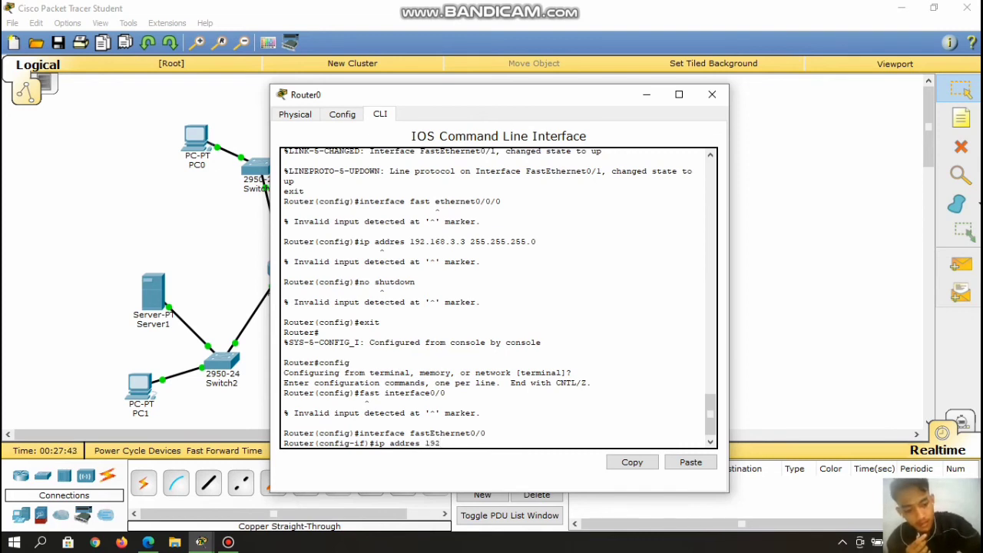
type(".168.1")
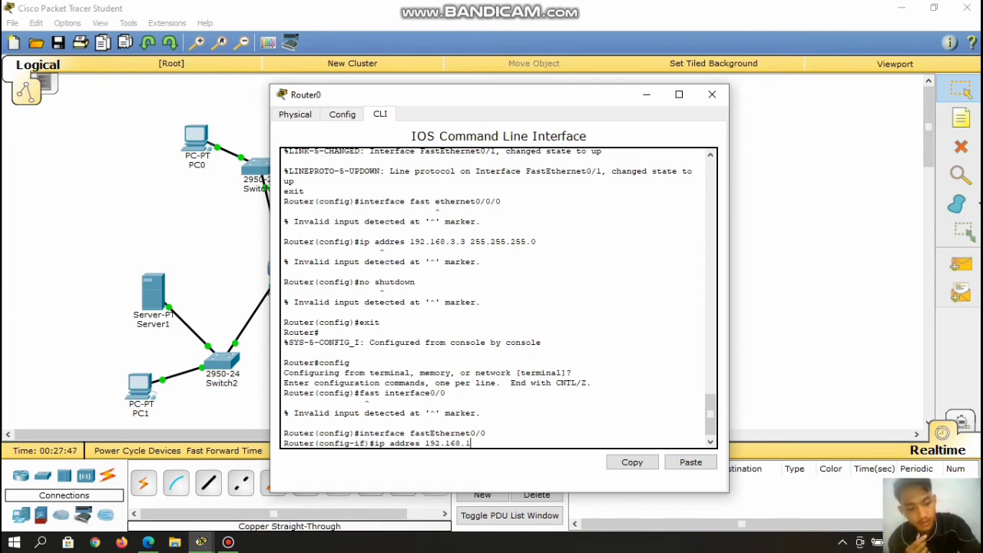
type(".")
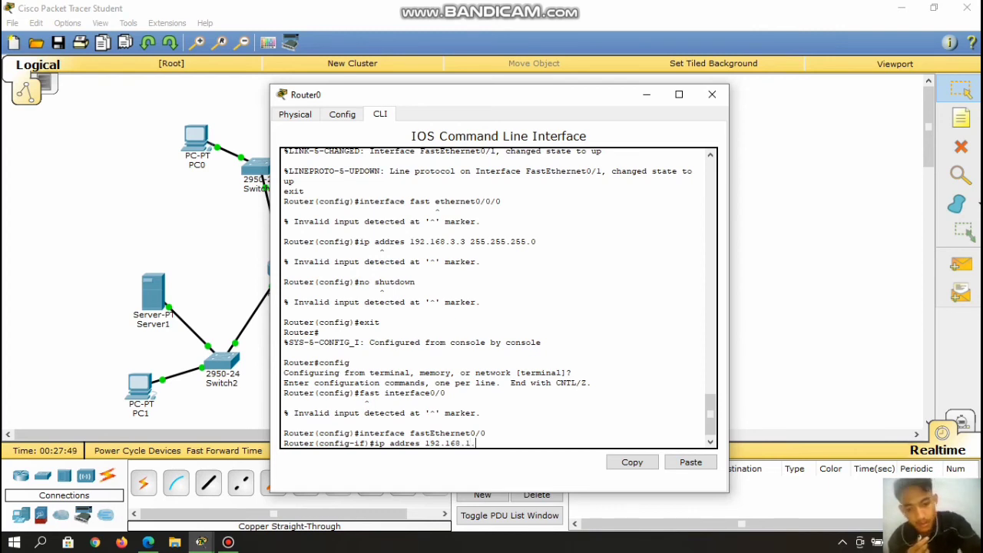
type("3")
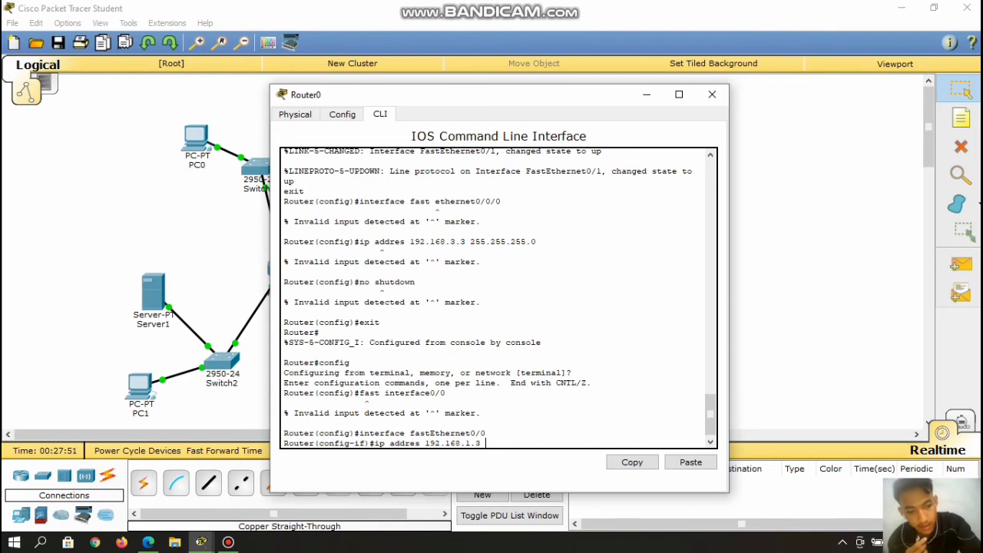
type(" 255")
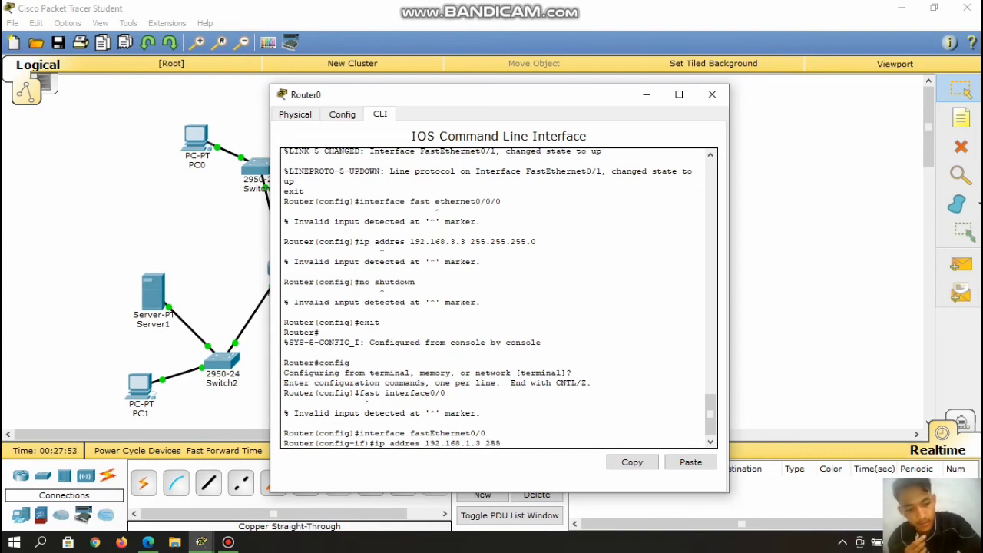
type(".255")
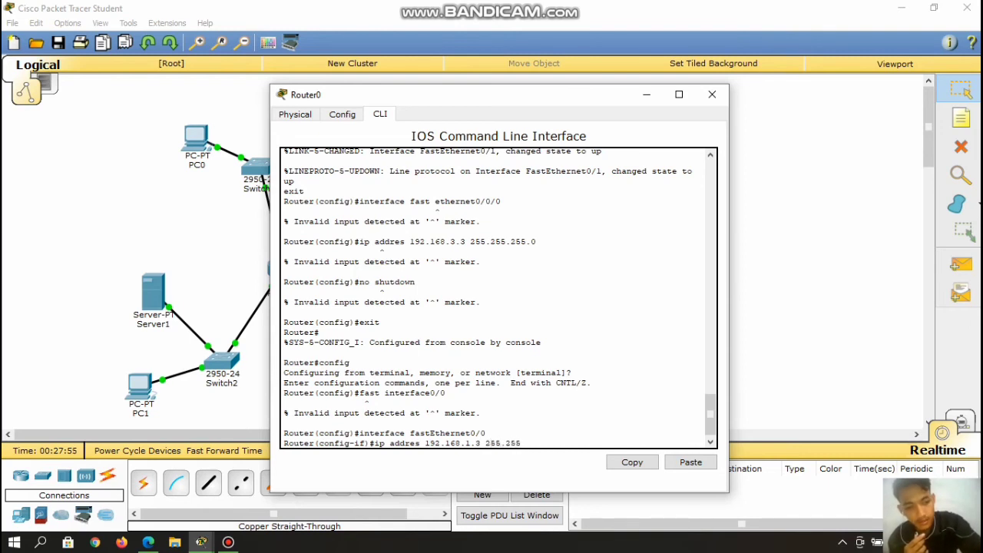
type(".255")
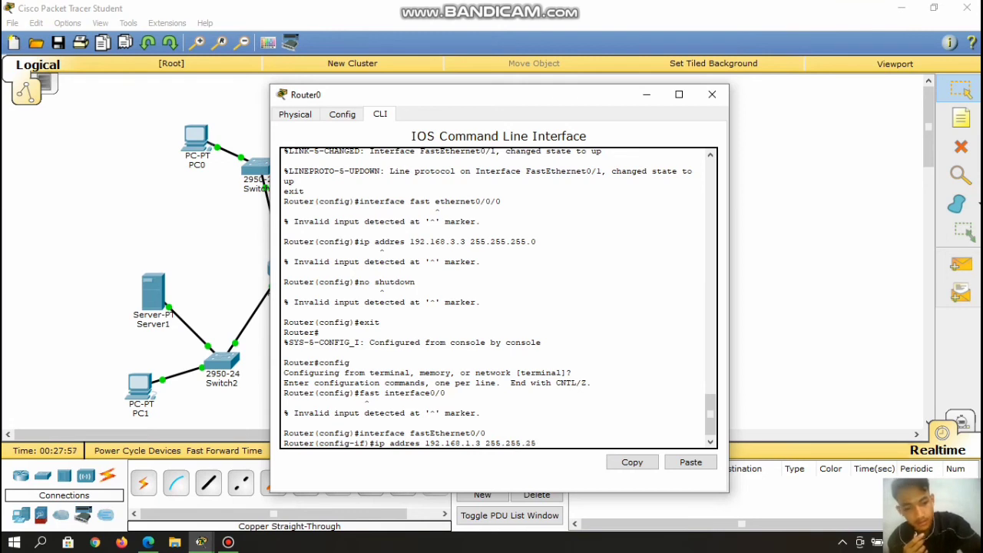
type(".0")
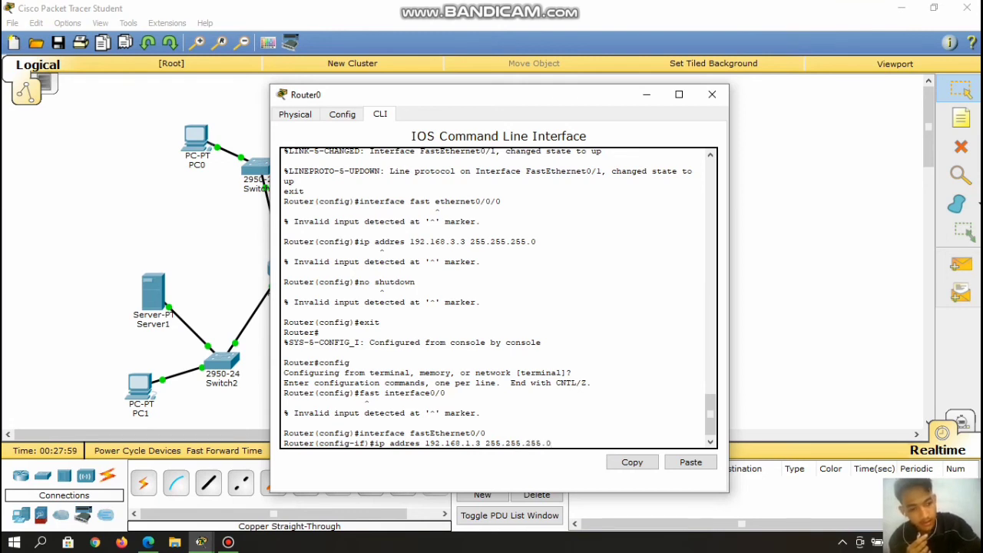
key("Return")
Enable Router0's fastEthernet0/0 interface with no shutdown and exit its interface configuration.
type("n")
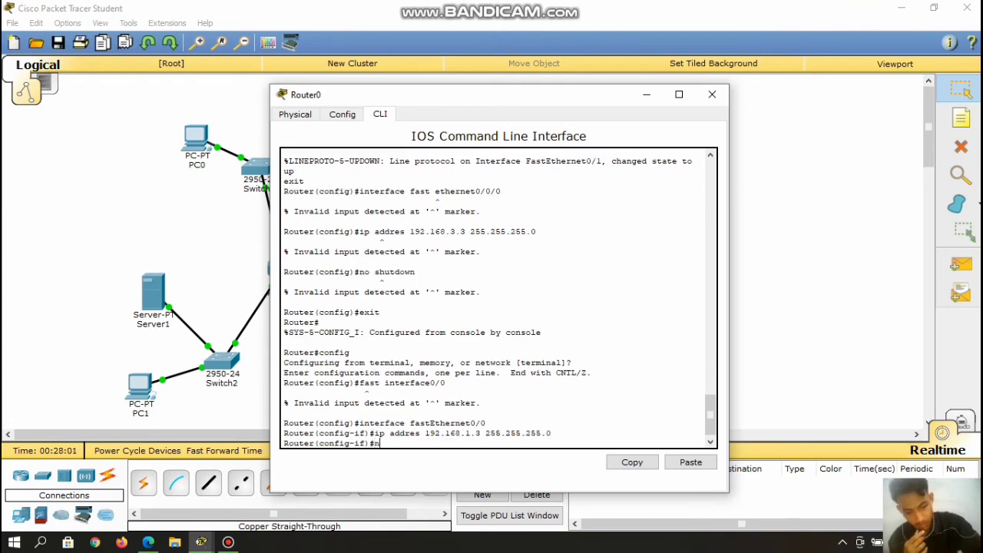
type("o sh")
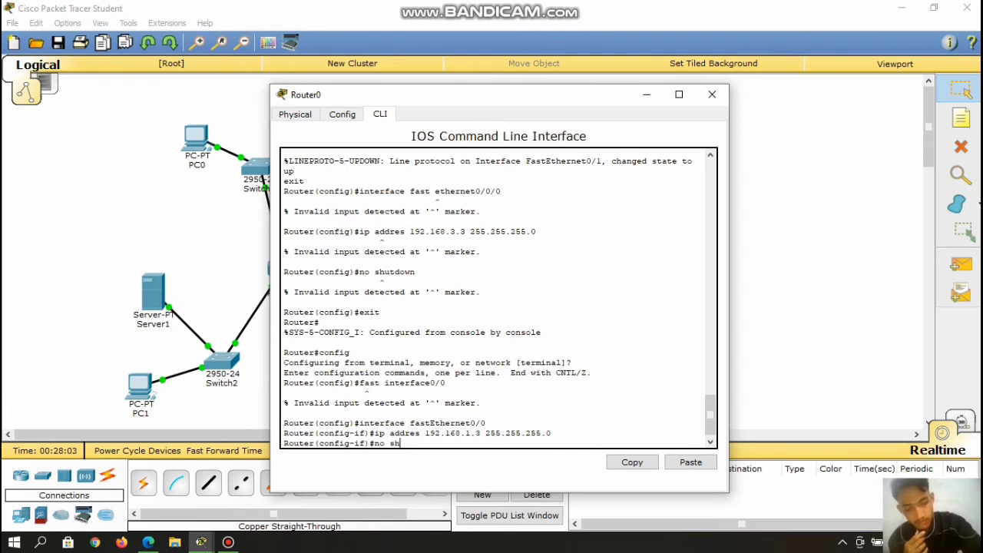
type("utdown")
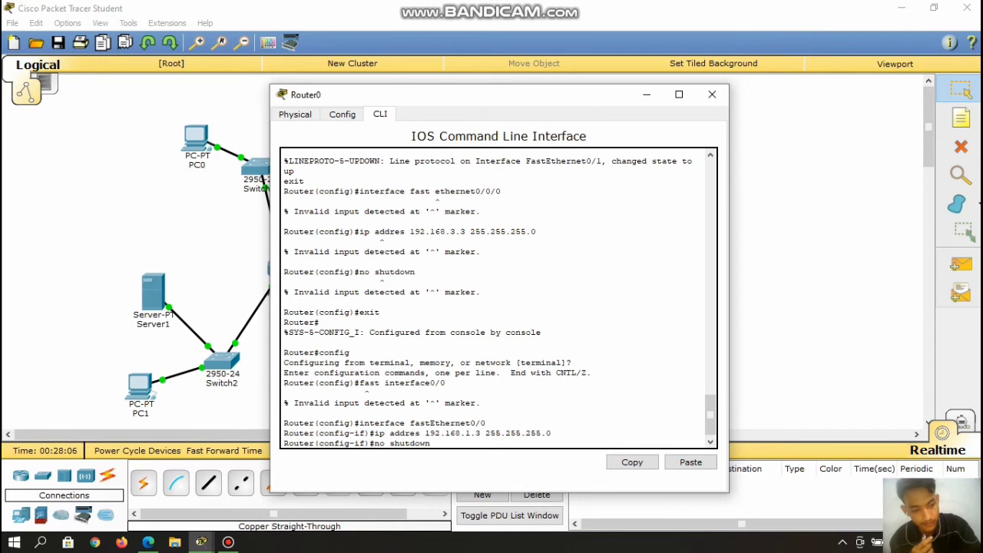
key("Return")
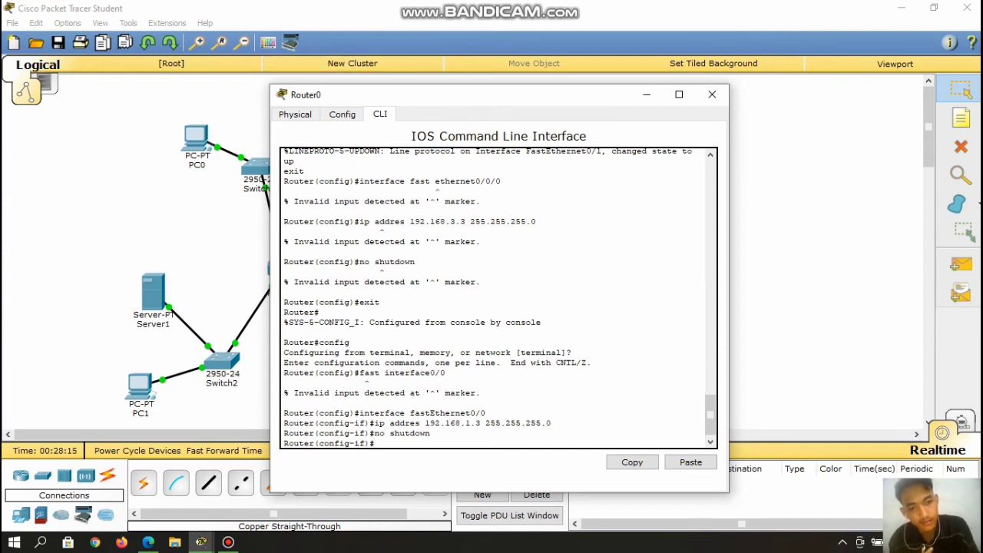
type("ex")
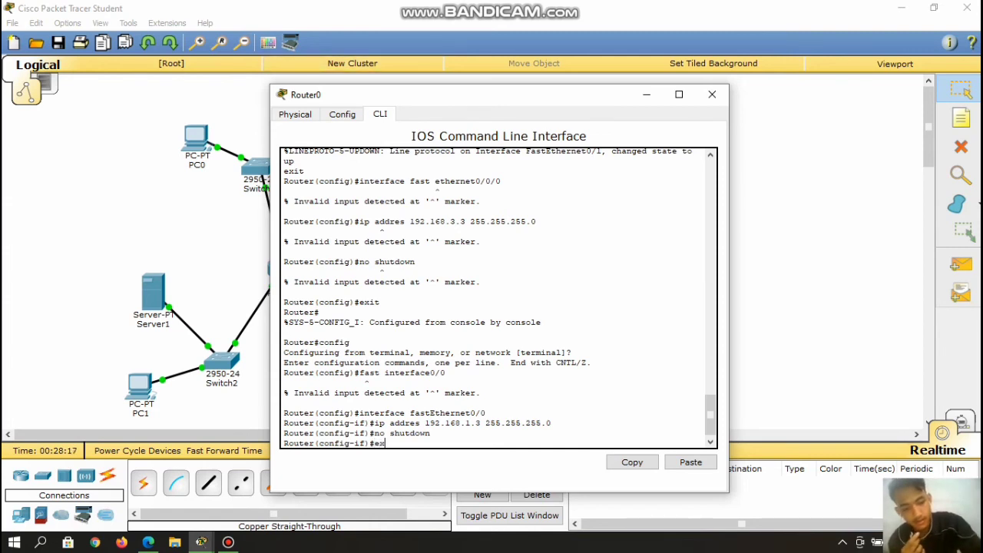
type("it")
key("Return")
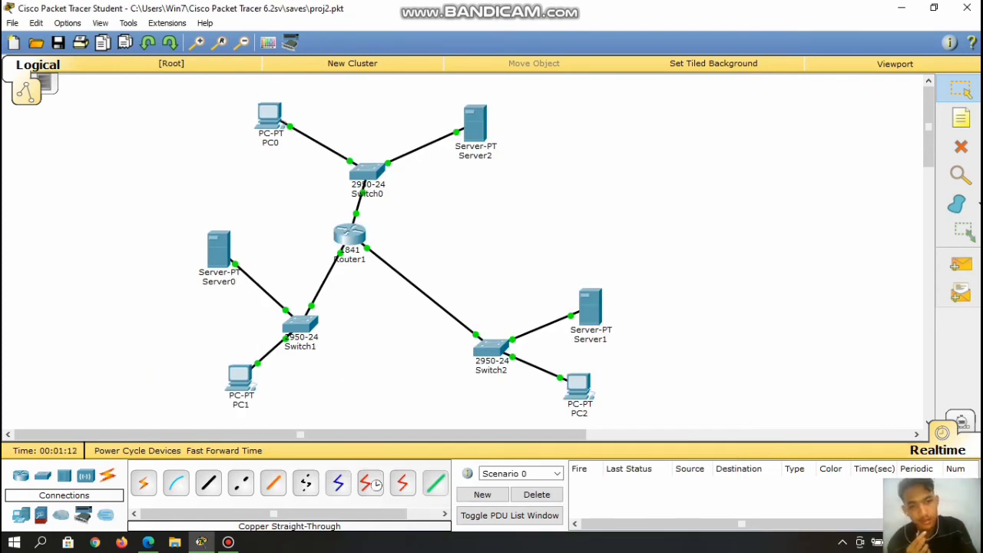
In the proj2.pkt topology, move Server0 and PC1 farther outward, away from Switch1.
left_click_drag(219, 250, 179, 244)
left_click_drag(241, 378, 180, 380)
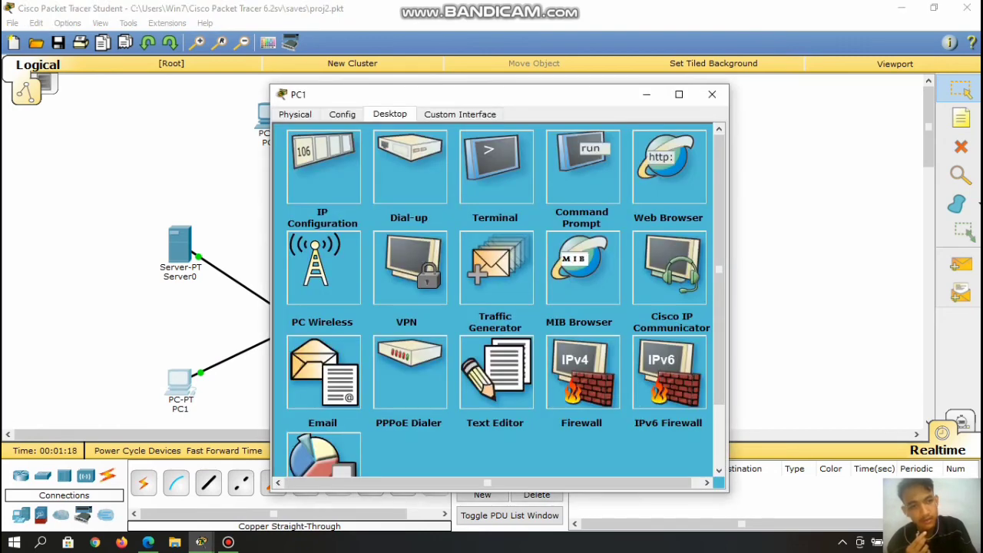
Open PC1's command prompt and ping 192.168.1.2 to test connectivity.
left_click(582, 166)
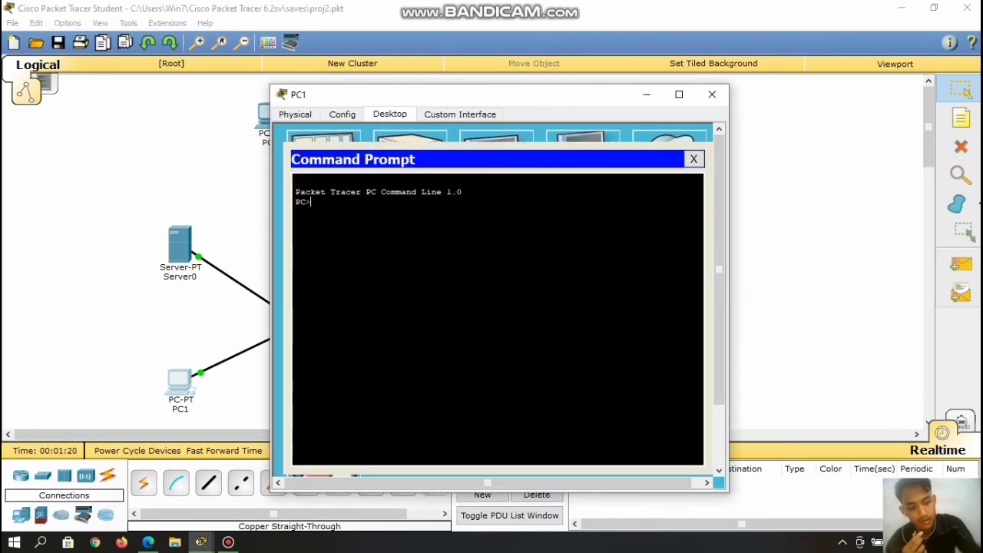
type("ping")
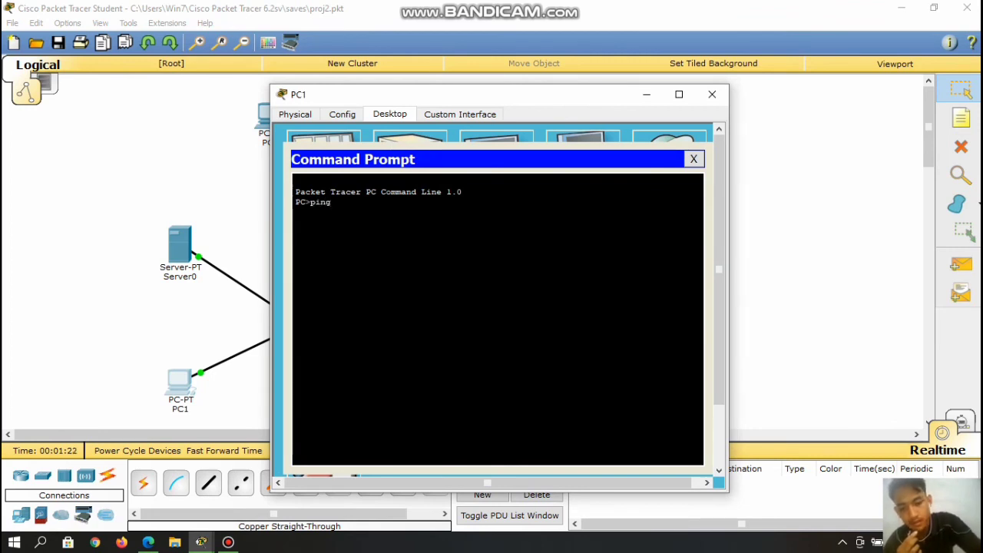
type(" 192")
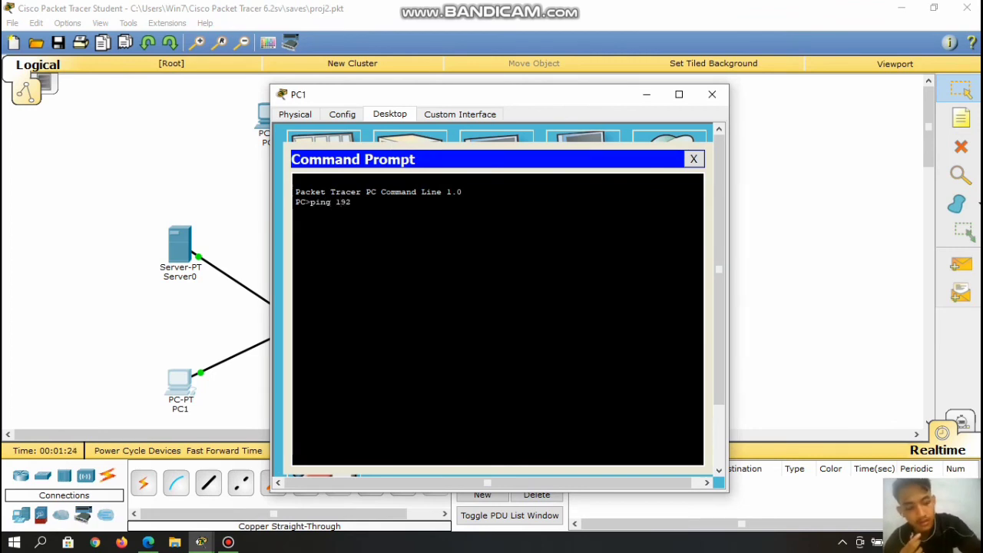
type(".168")
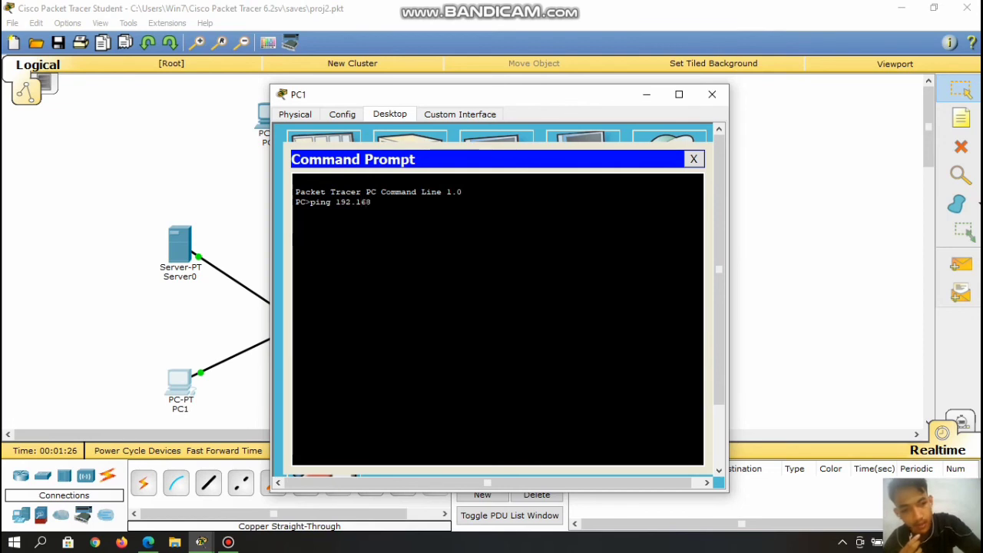
type(".")
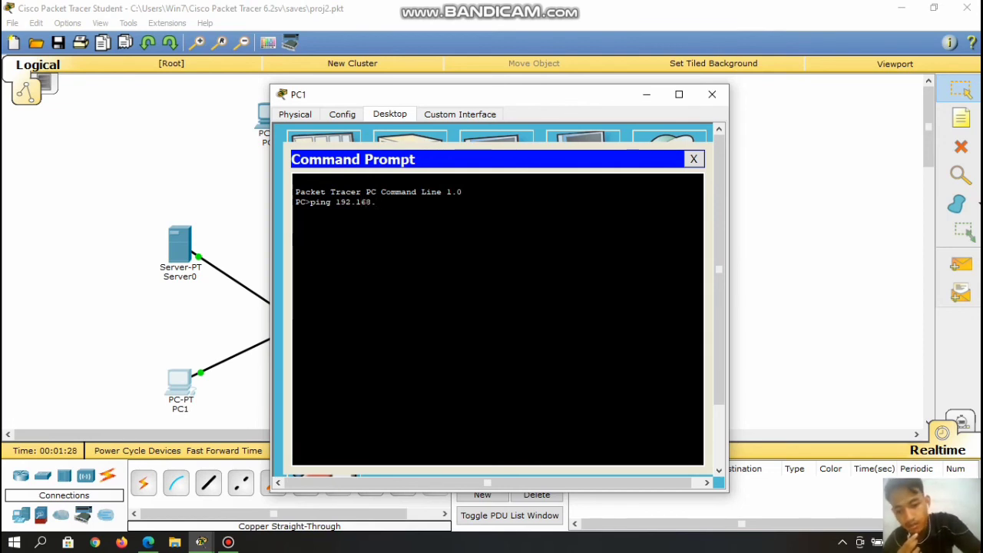
type("1.2")
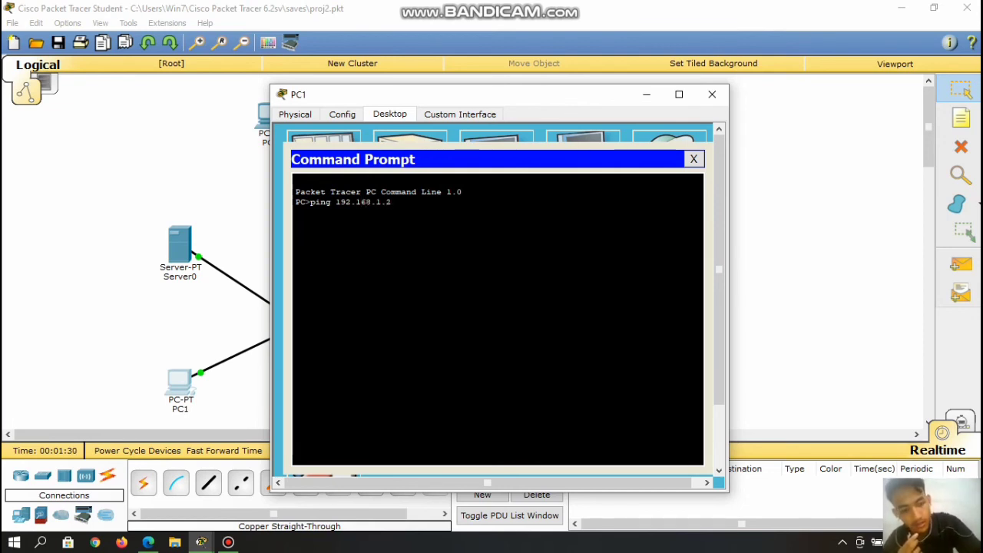
key("Return")
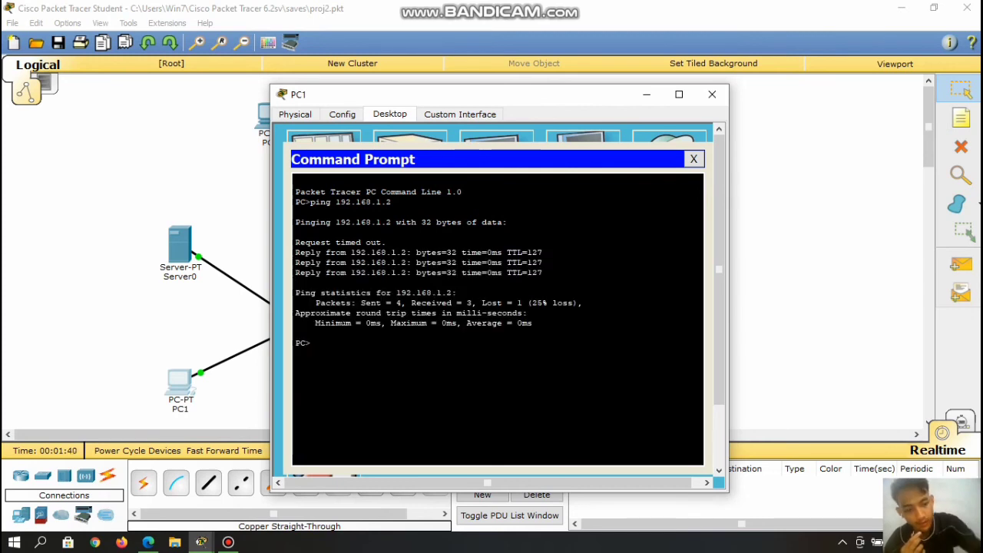
Ping 192.168.3.2 from PC1's command prompt, then close the prompt and PC1's window.
type("ping")
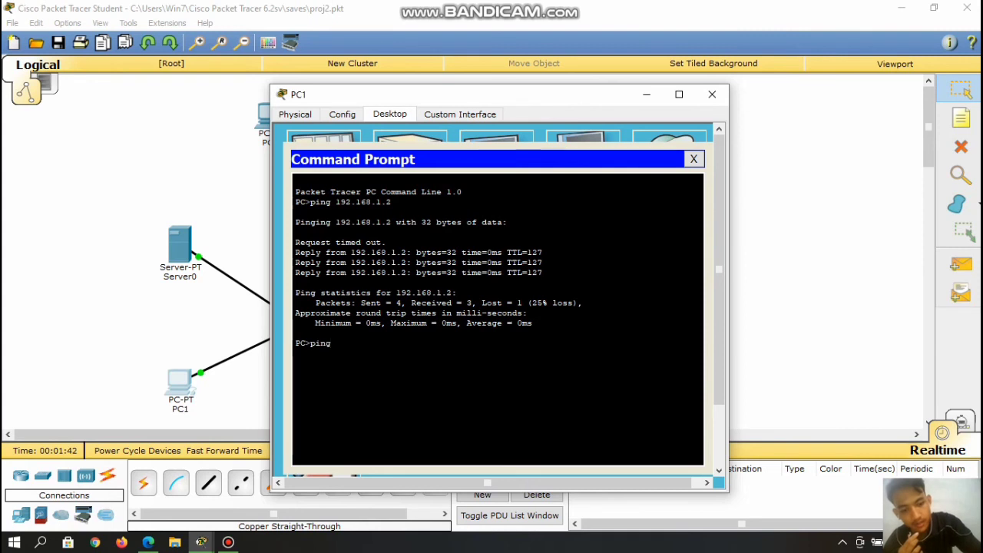
type(" 1")
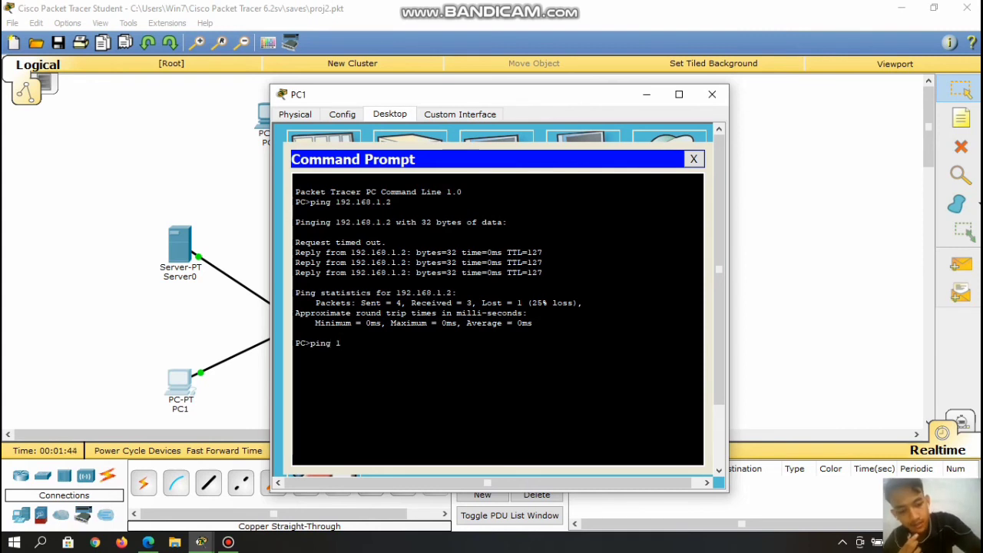
type("92.1")
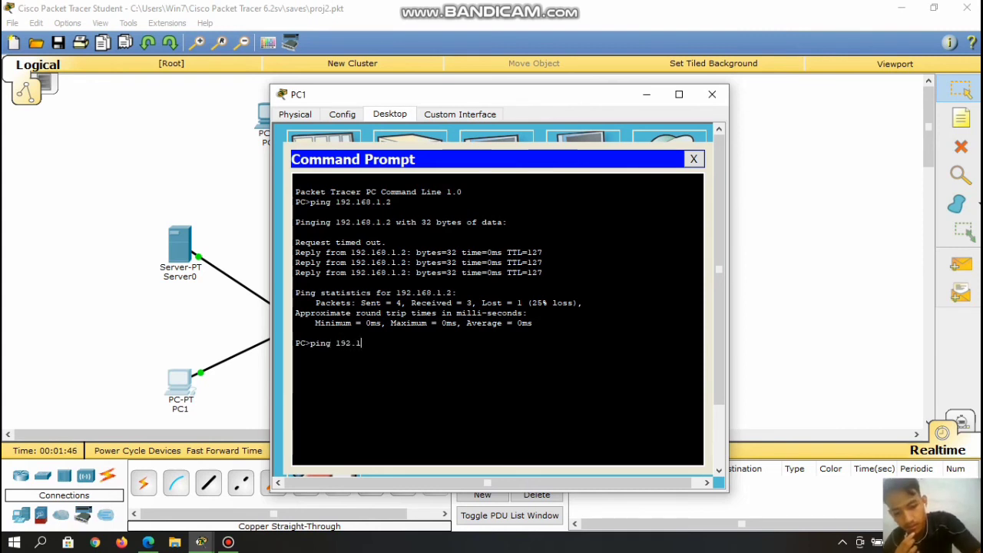
type("68.")
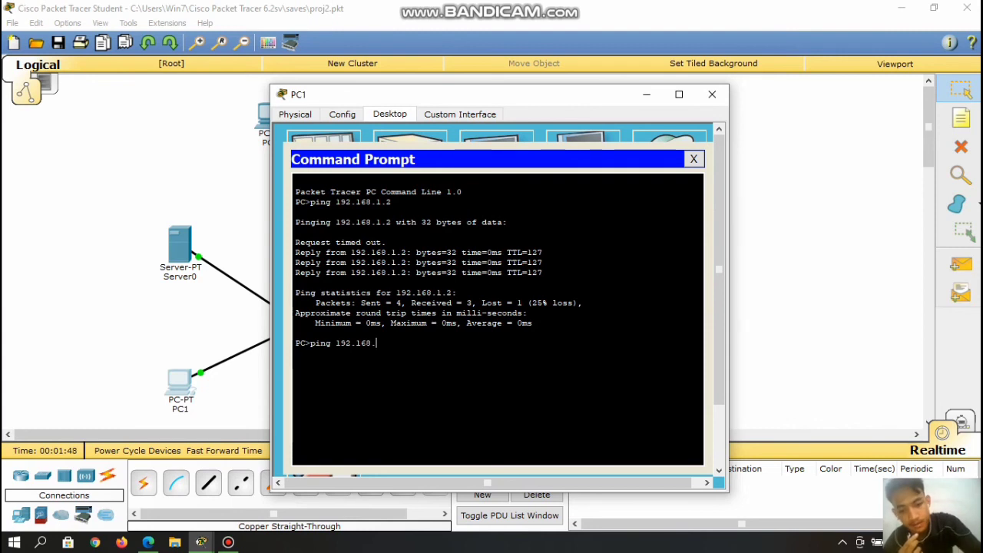
type("3")
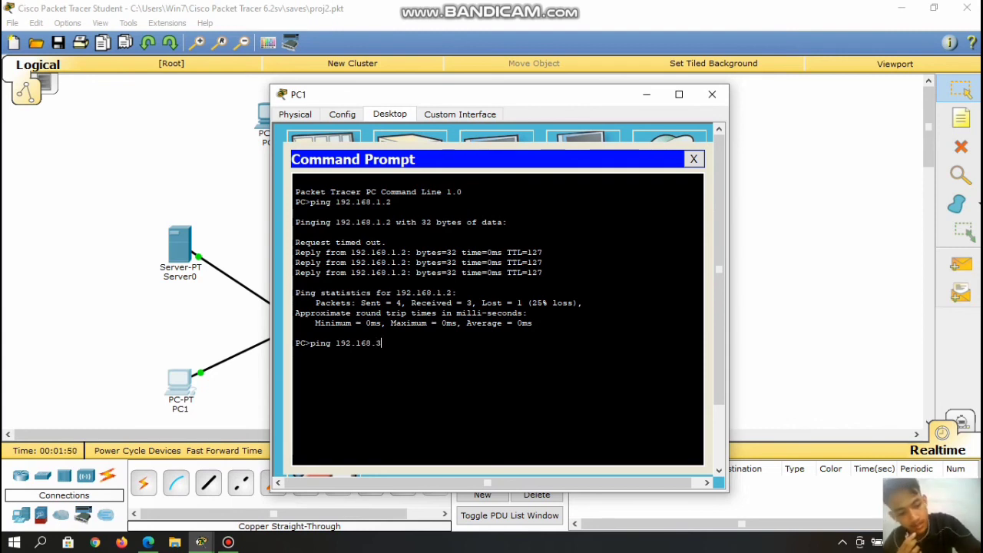
type(".2")
key("Return")
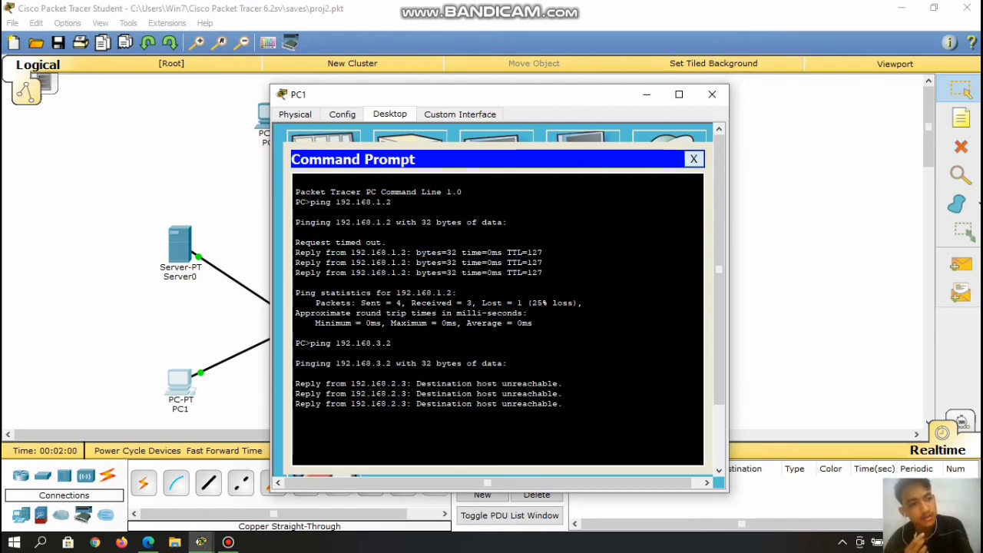
left_click(693, 159)
left_click(712, 94)
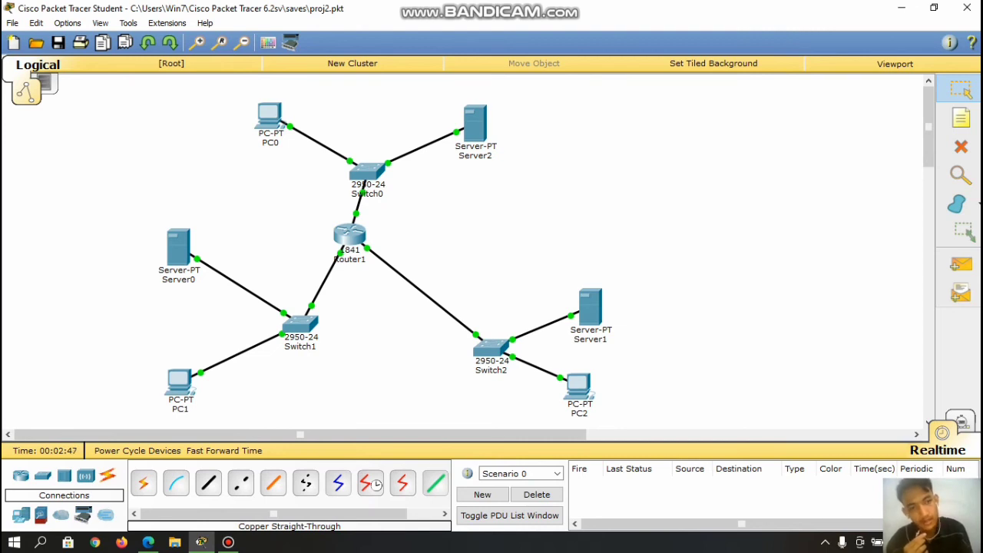
Turn on the DNS service on Server2.
left_click(474, 123)
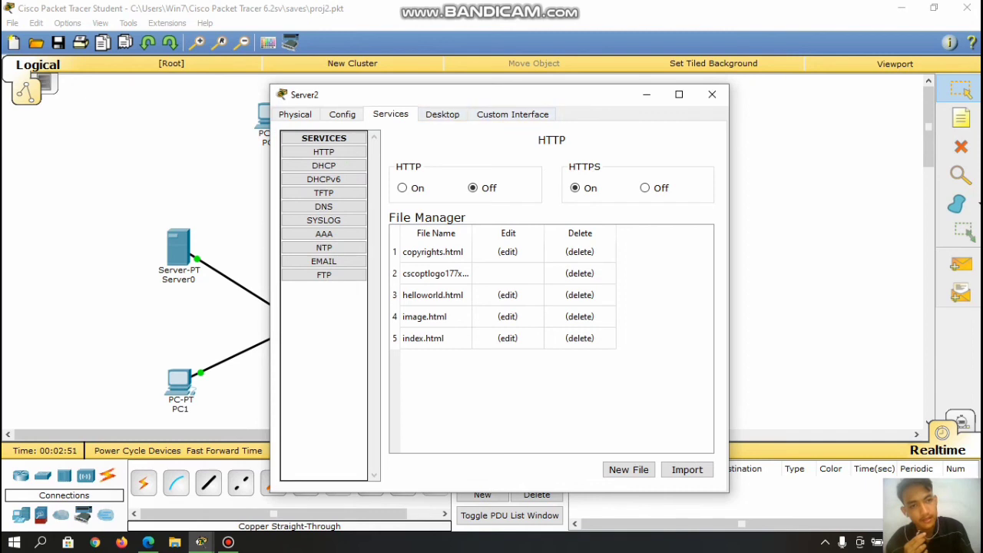
left_click(323, 206)
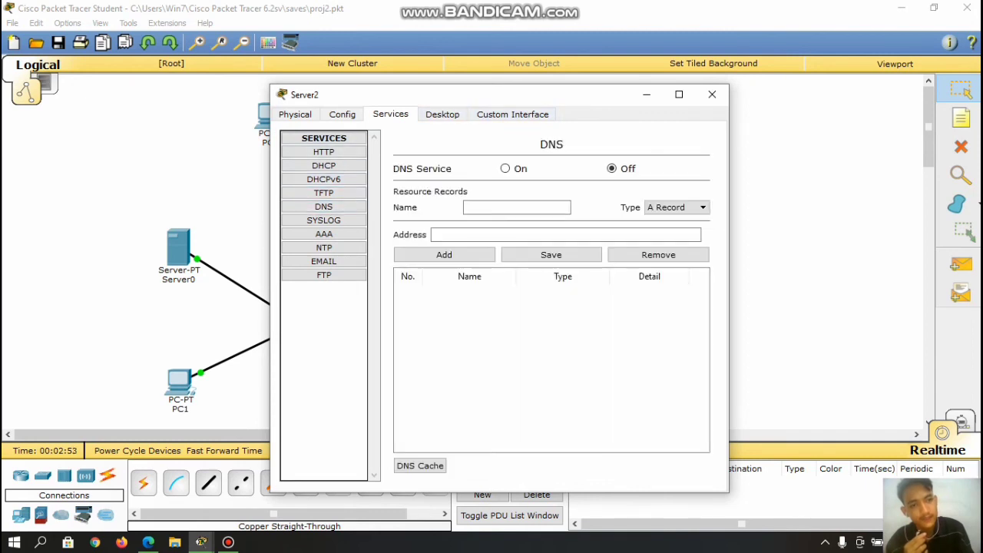
left_click(505, 169)
Add a DNS A record on Server2 that maps ilkomupi.com to 192.168.2.1.
left_click(517, 207)
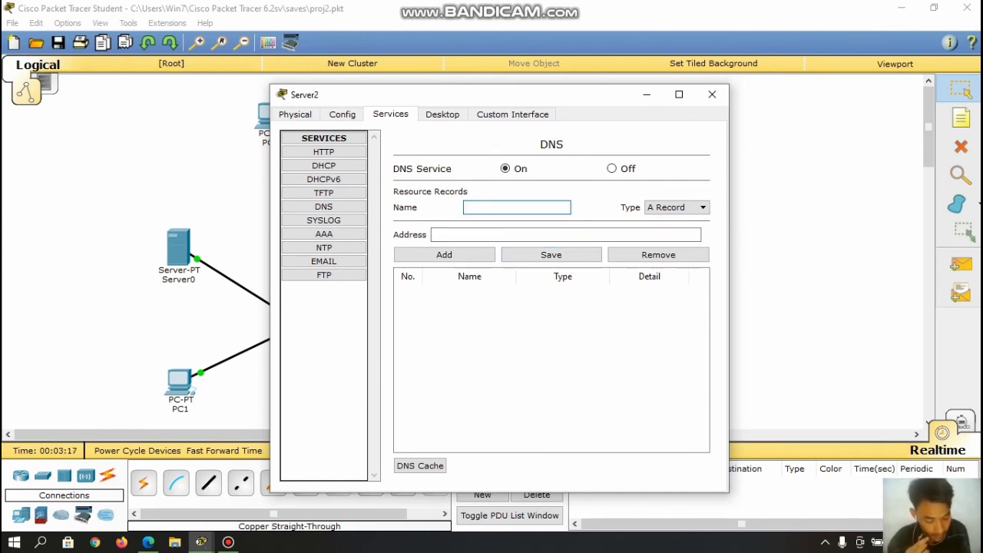
type("lk")
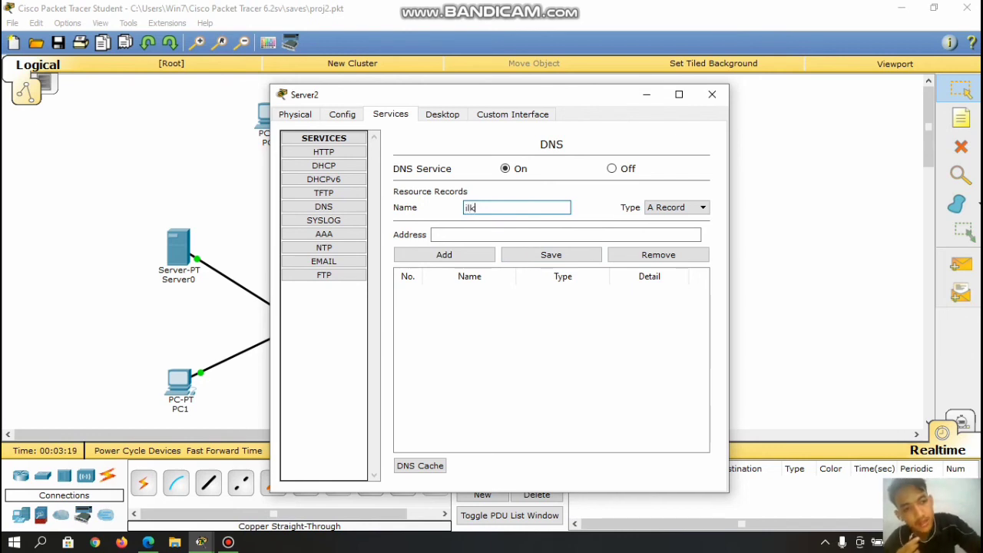
type("omuoi")
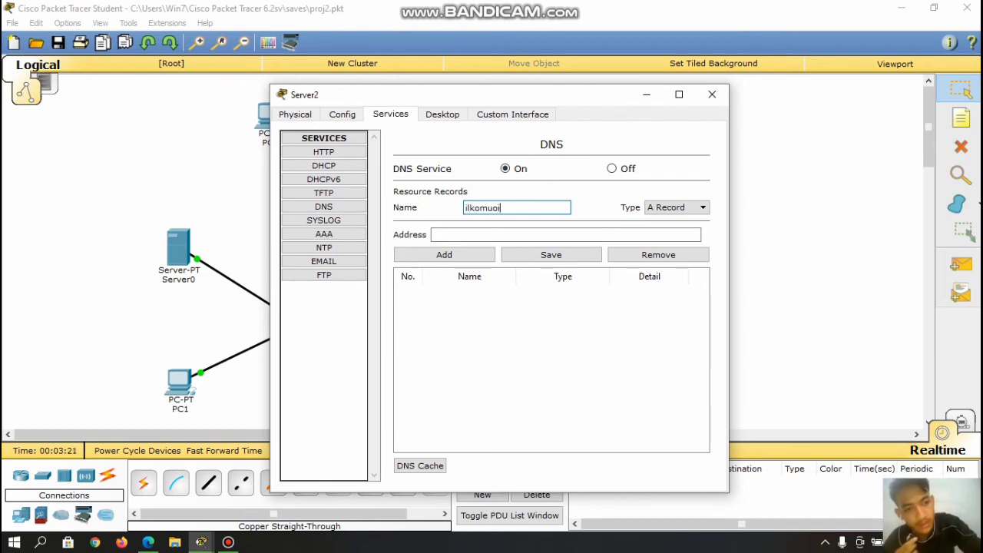
key("BackSpace")
key("BackSpace")
type("p")
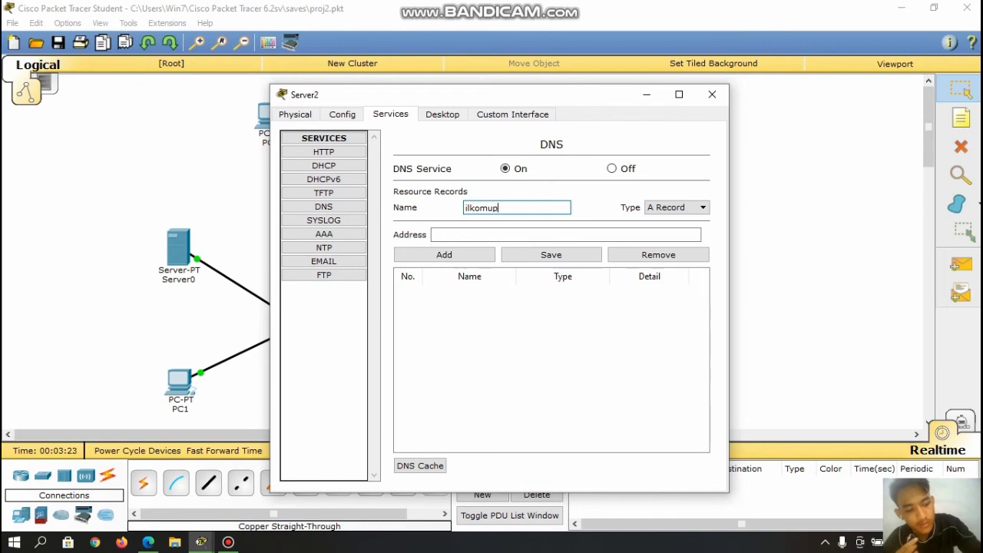
type("i")
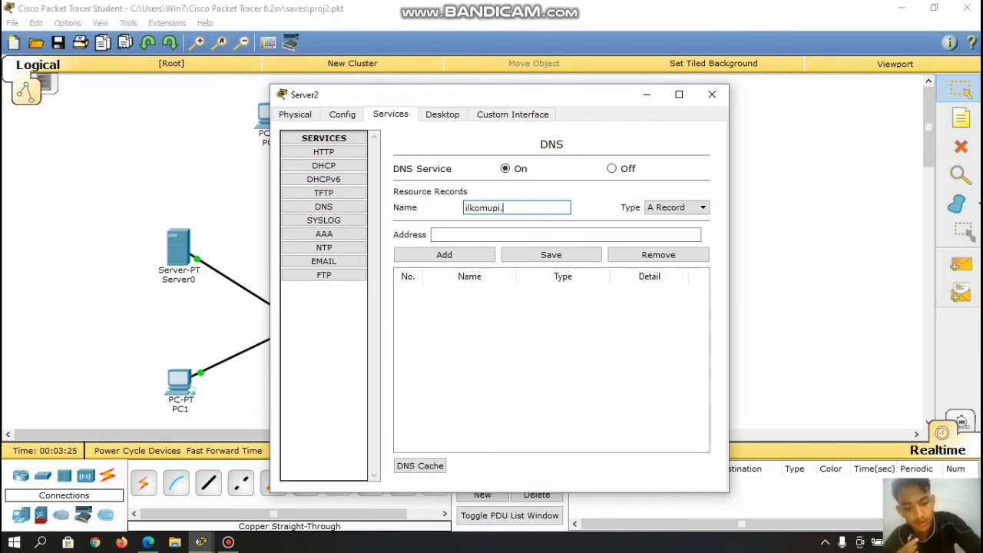
type(".com")
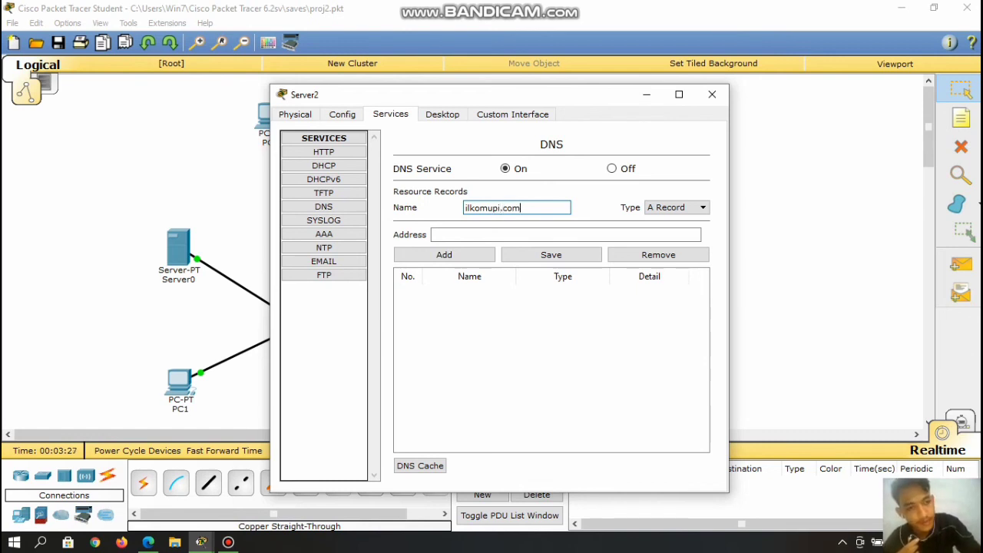
left_click(537, 235)
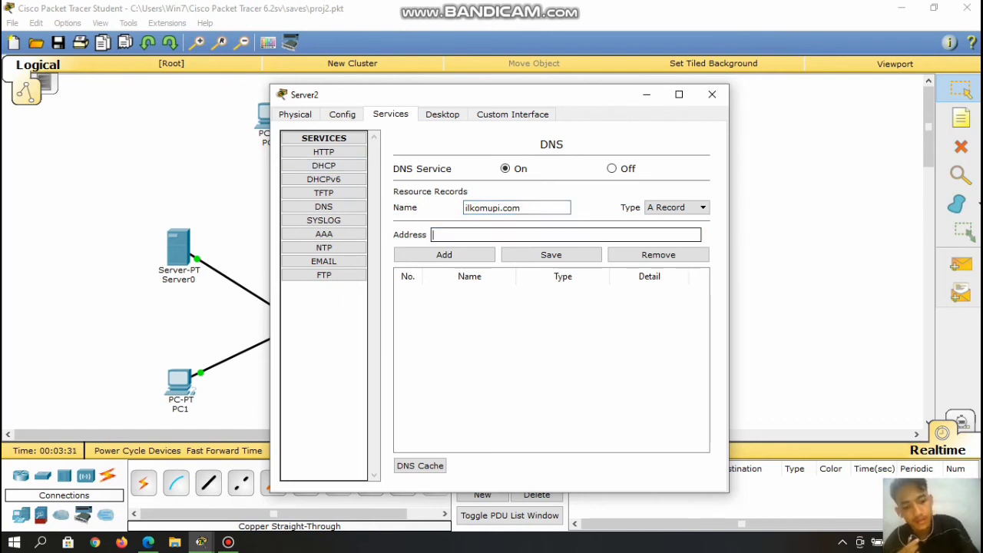
type("192")
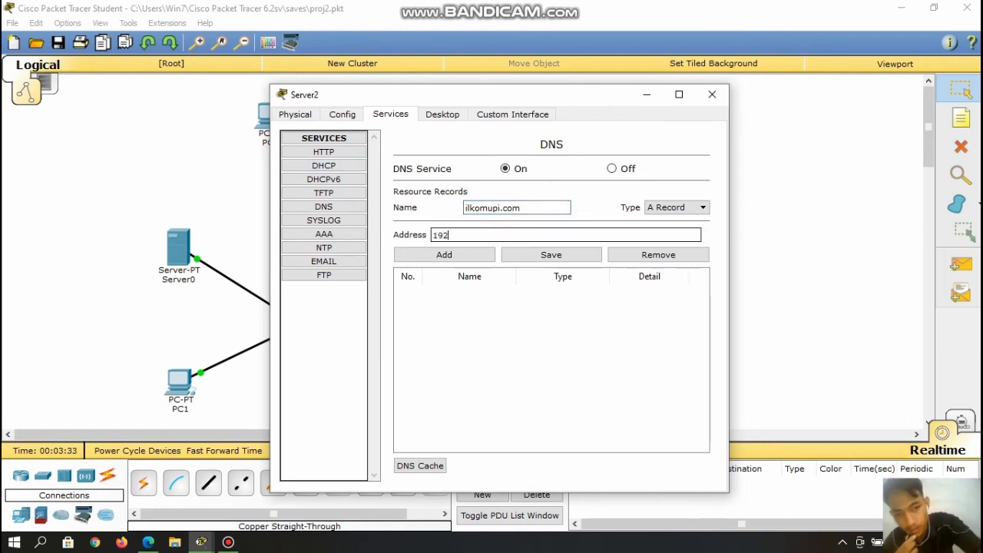
type(".")
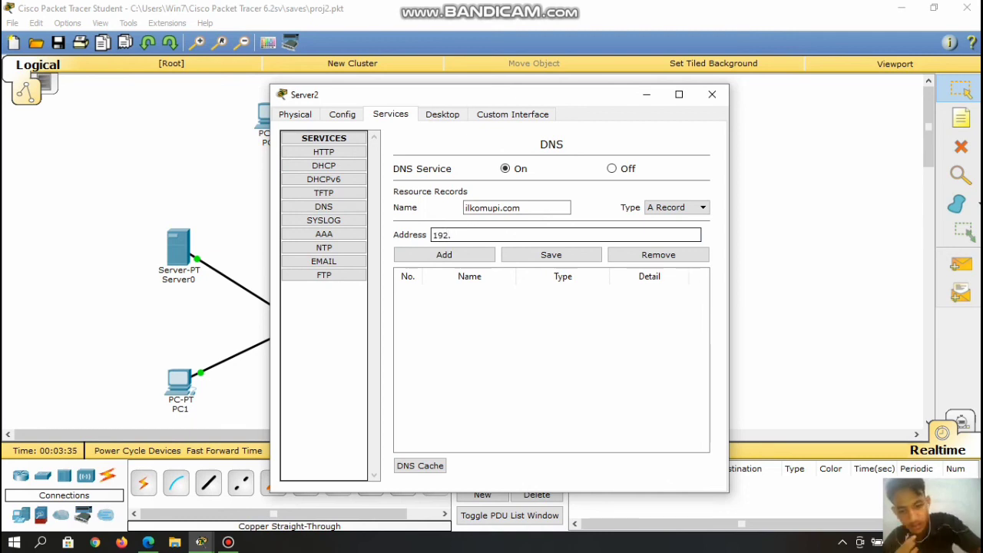
type("1")
type("6")
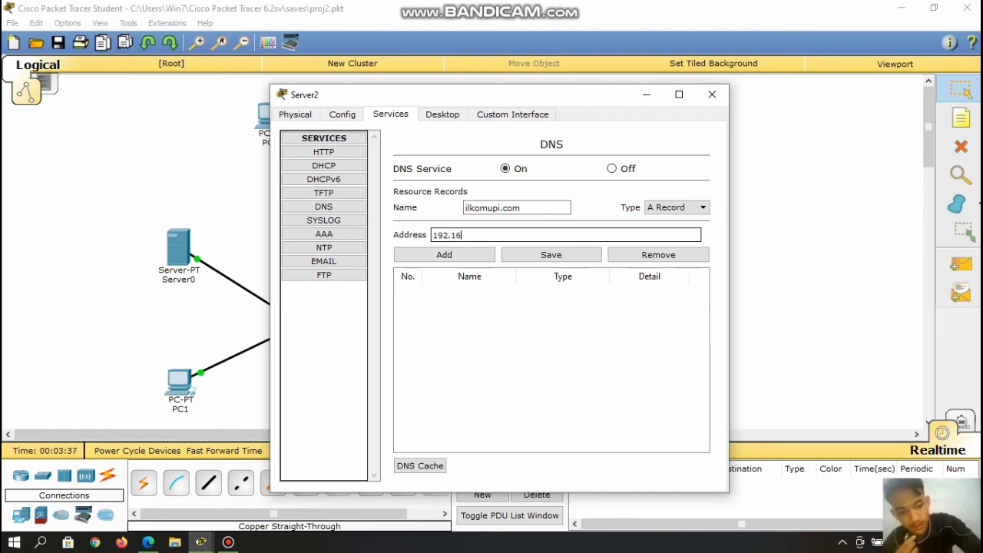
type("8.2")
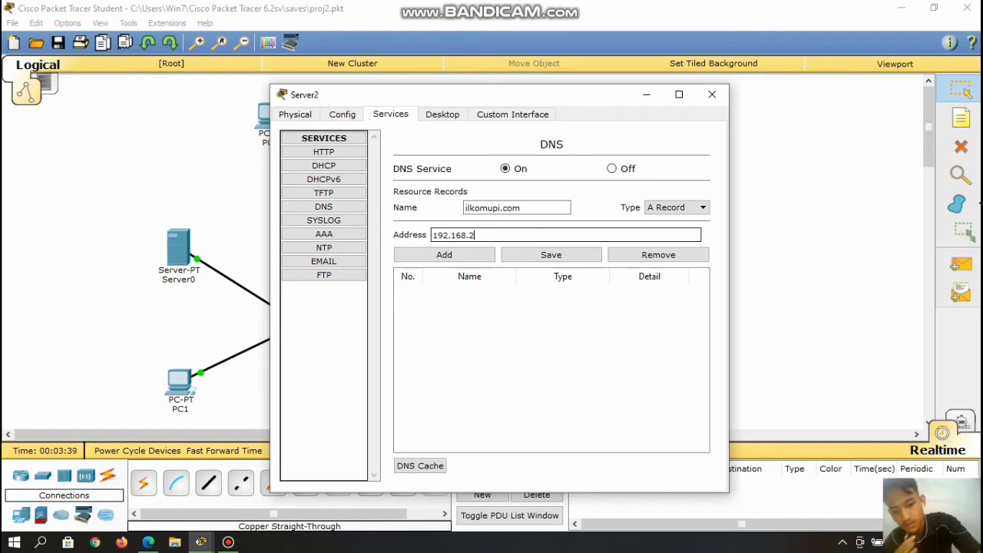
type(".1")
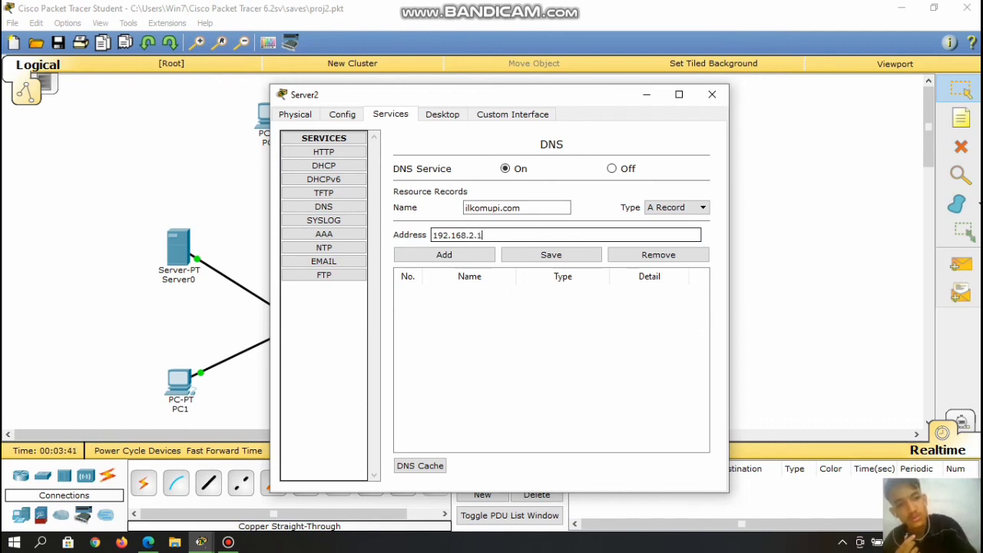
left_click(444, 255)
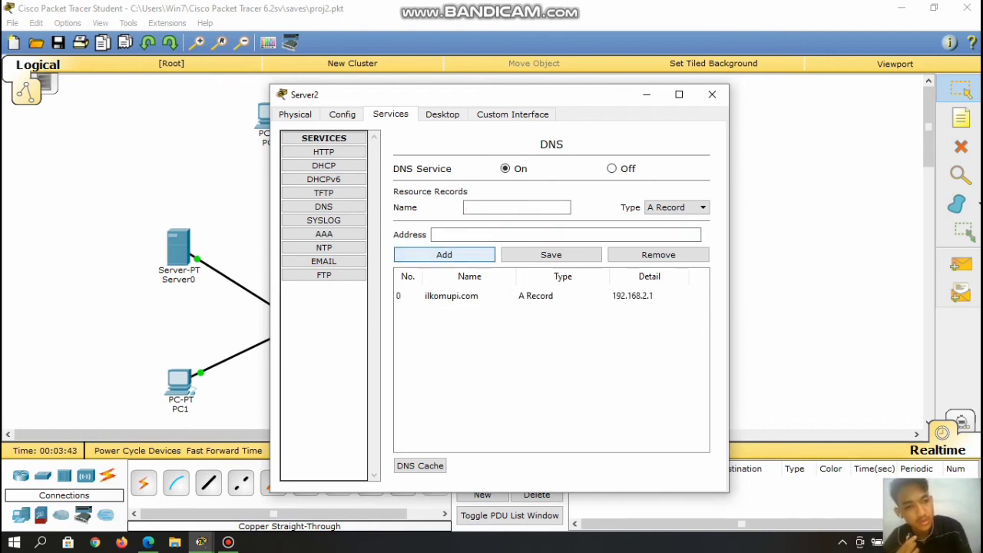
Add a second DNS A record mapping pendilkompi.com to 192.168.3.1, and close Server2's window.
left_click(499, 208)
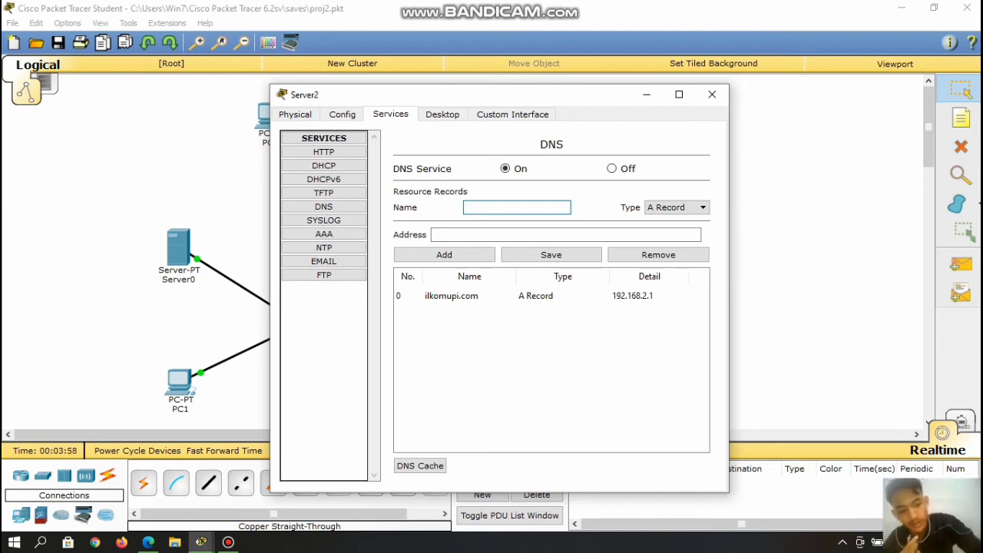
type("pen")
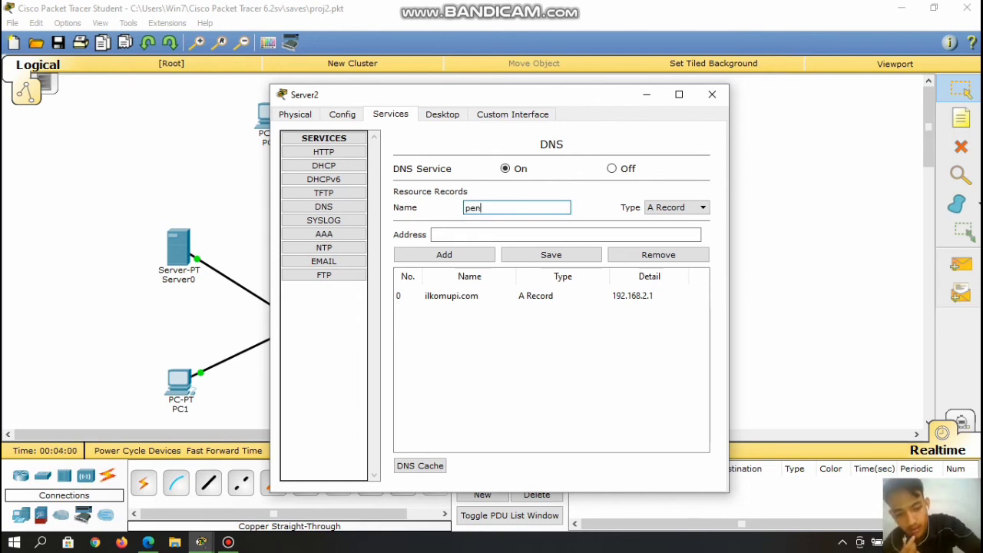
type("dilkomp")
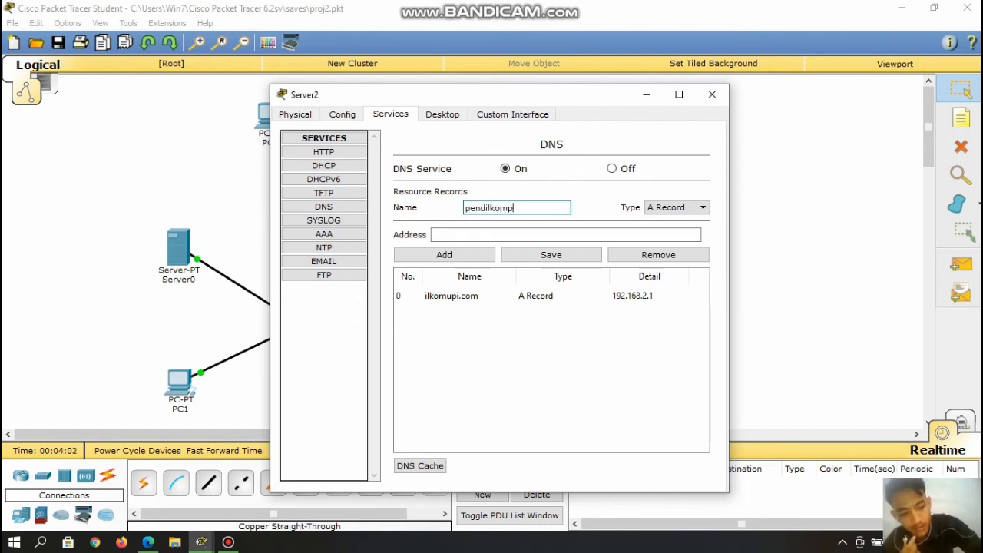
type("i.com")
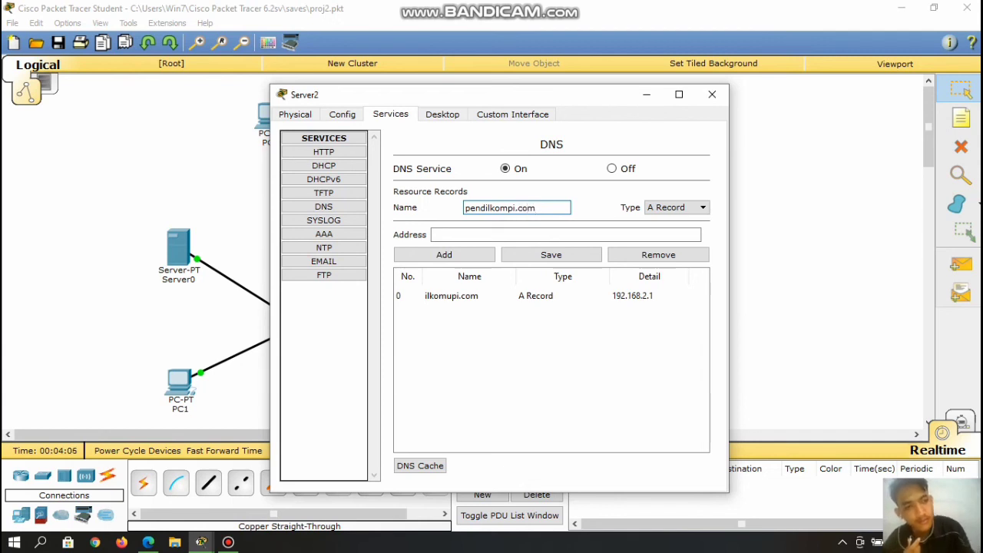
left_click(552, 235)
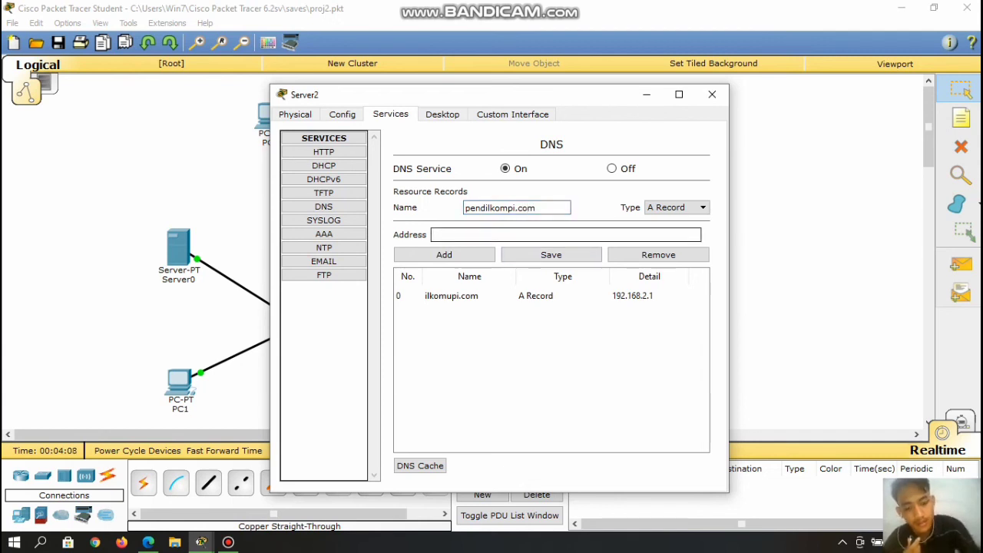
type("192")
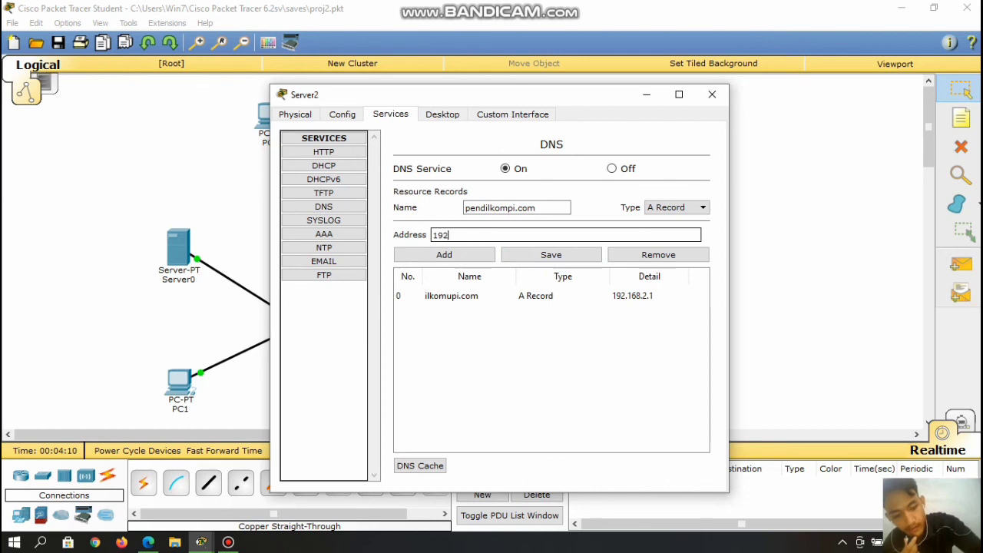
type(".1")
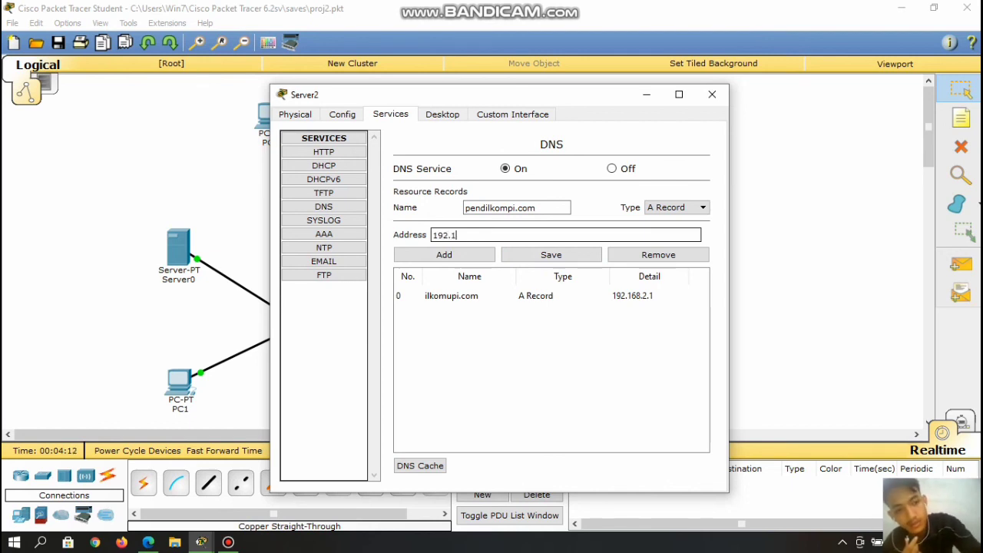
type("68.")
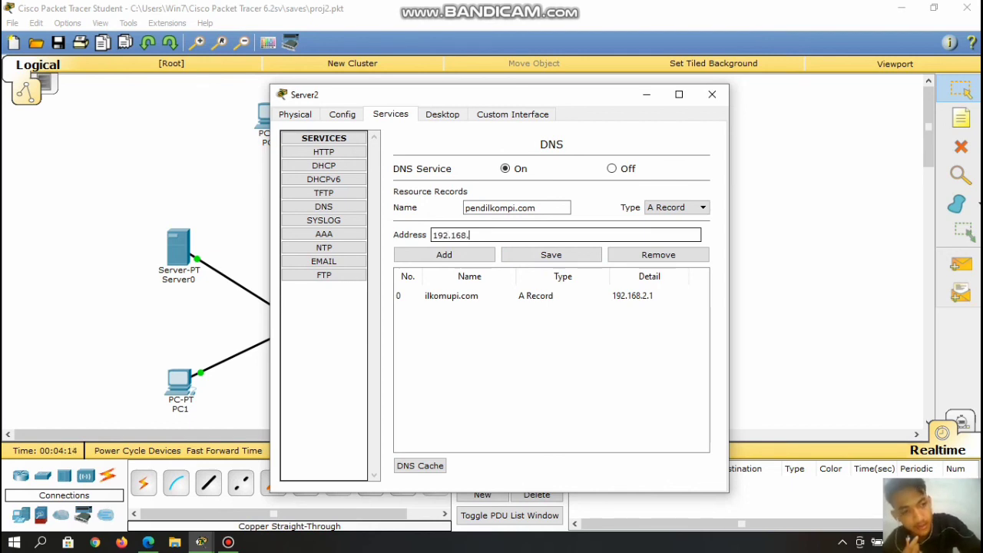
type("3")
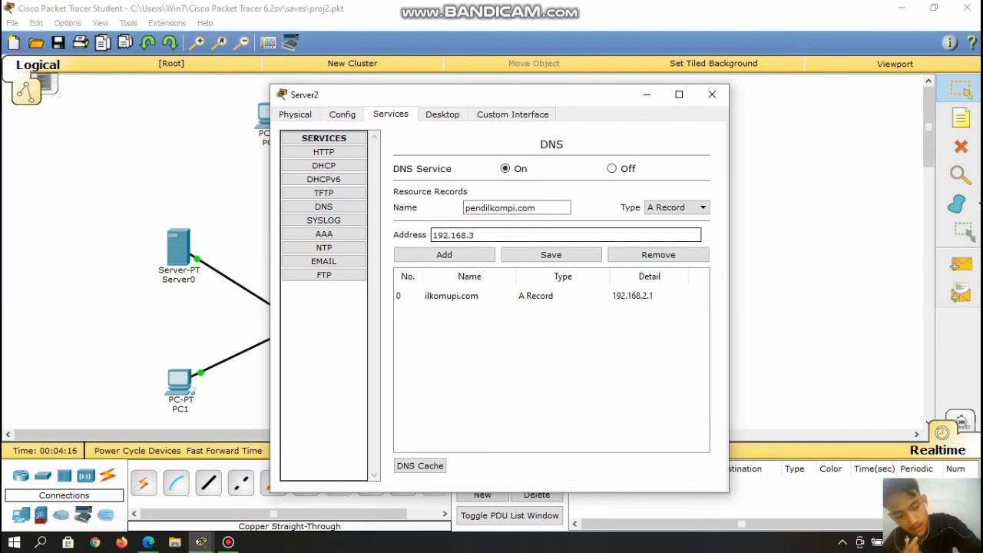
type(".1")
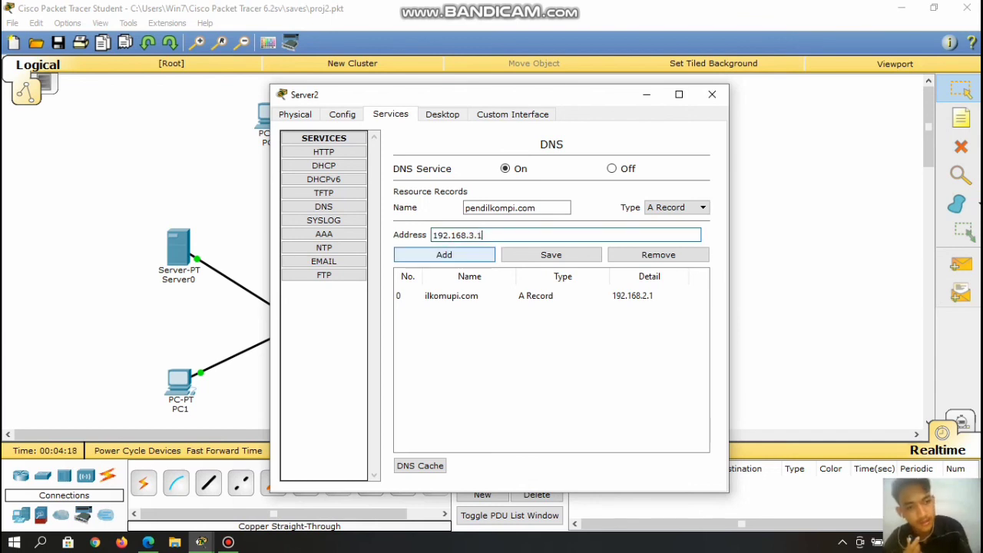
left_click(444, 254)
left_click(712, 94)
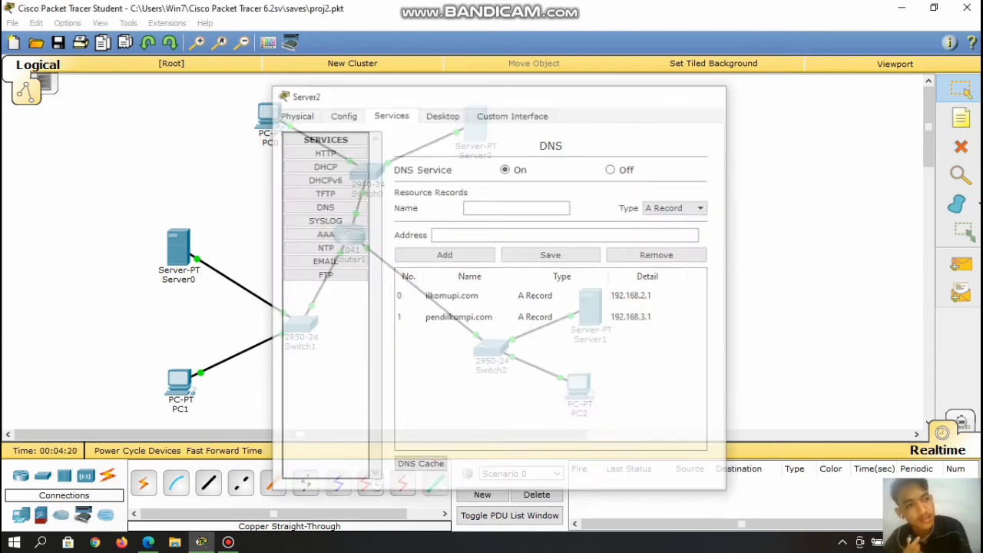
Open index.html from Server0's HTTP service to check its page text, and close Server0's window.
left_click(178, 248)
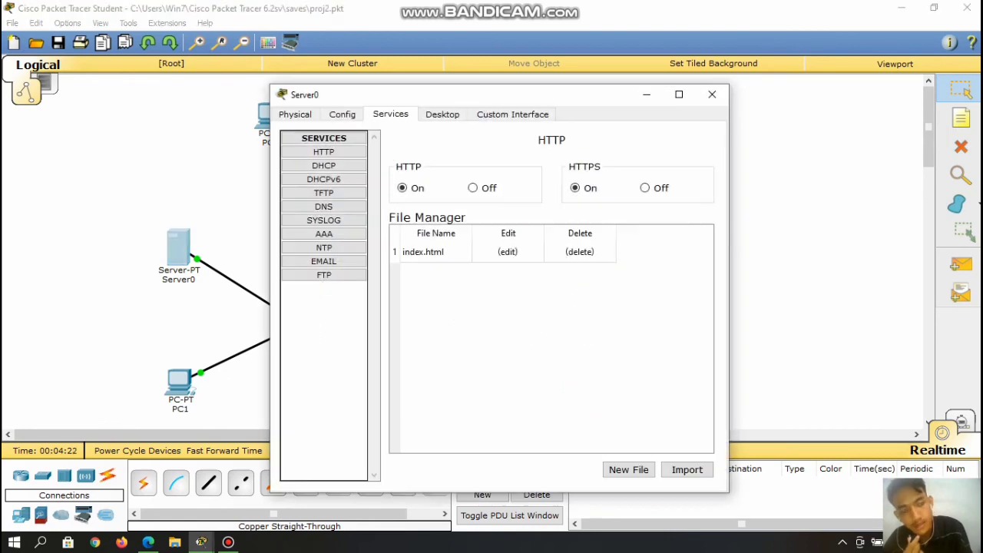
left_click(507, 252)
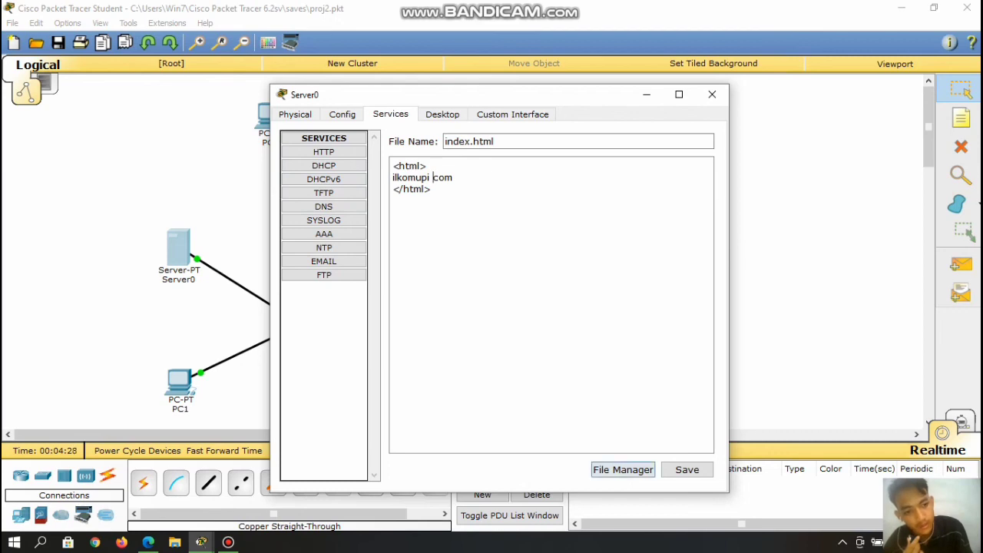
left_click(712, 94)
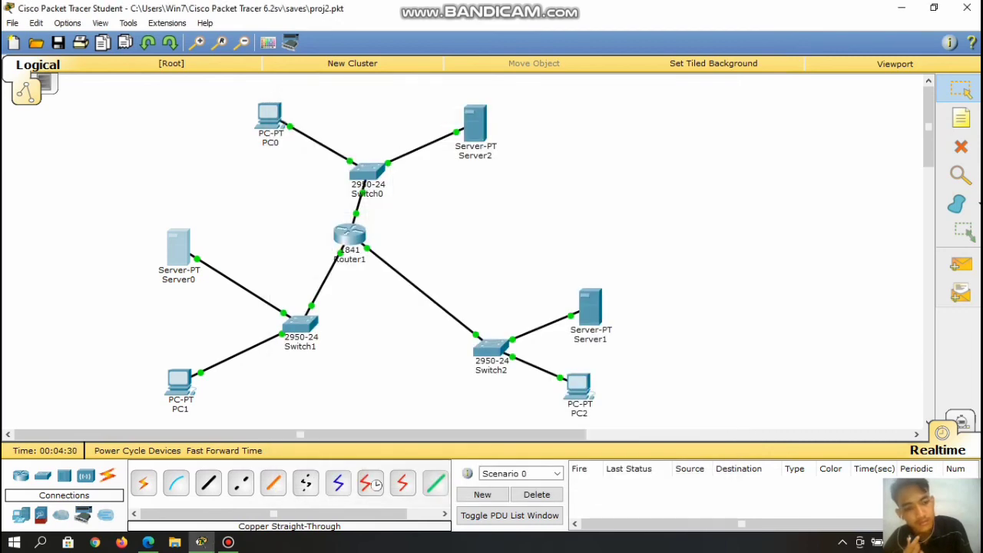
Open index.html from Server1's HTTP service to check its page text, and close Server1's window.
left_click(590, 306)
left_click(390, 113)
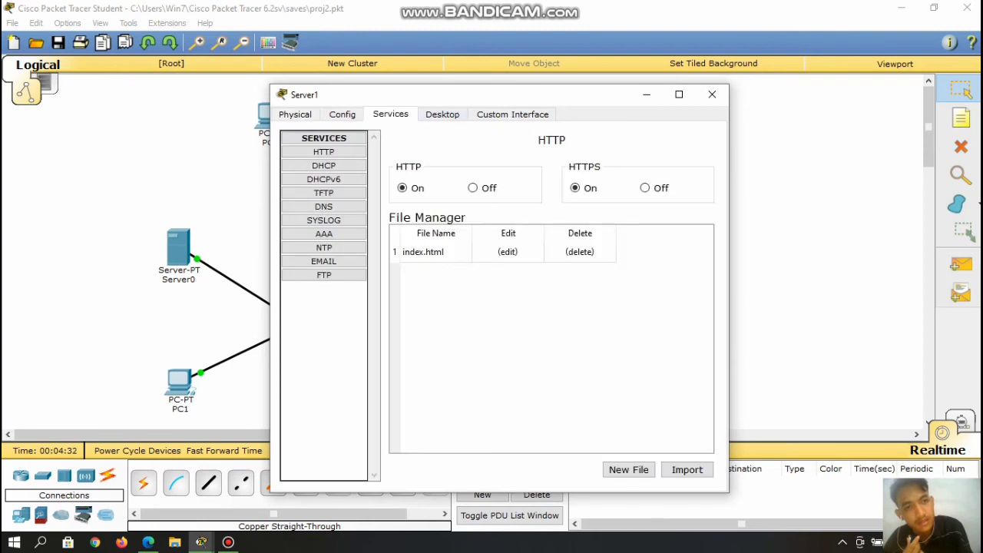
left_click(508, 251)
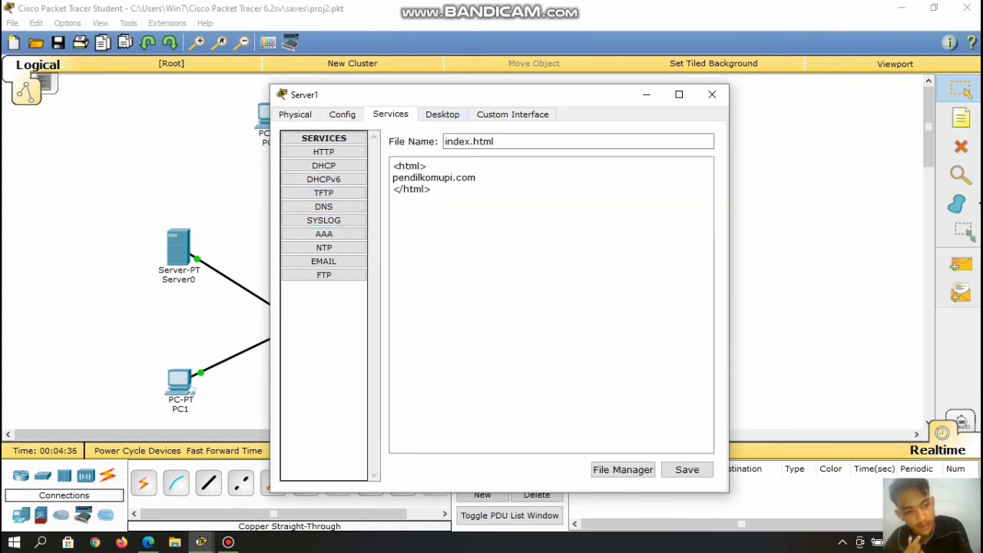
left_click(712, 94)
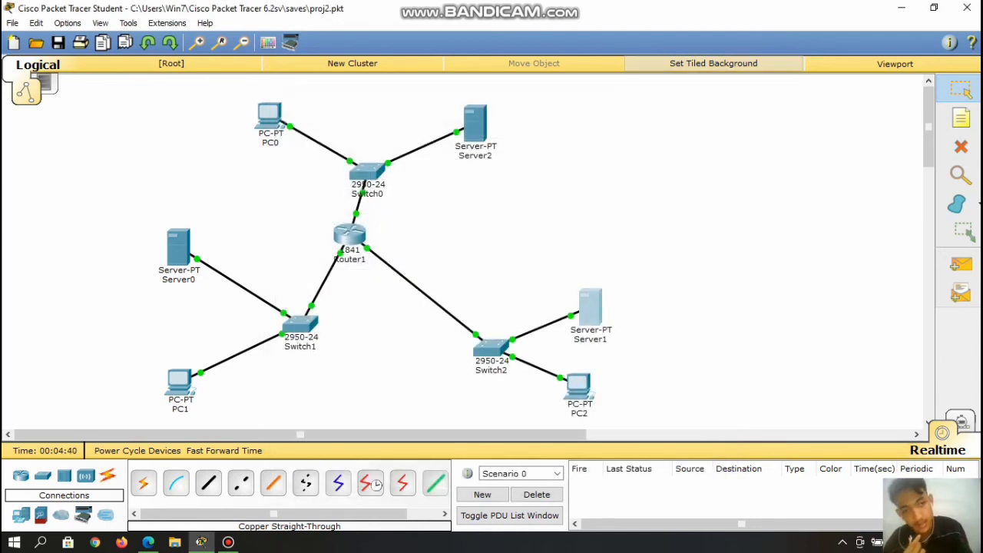
Load 192.168.2.1 in PC1's web browser to test Server0's web page.
left_click(179, 380)
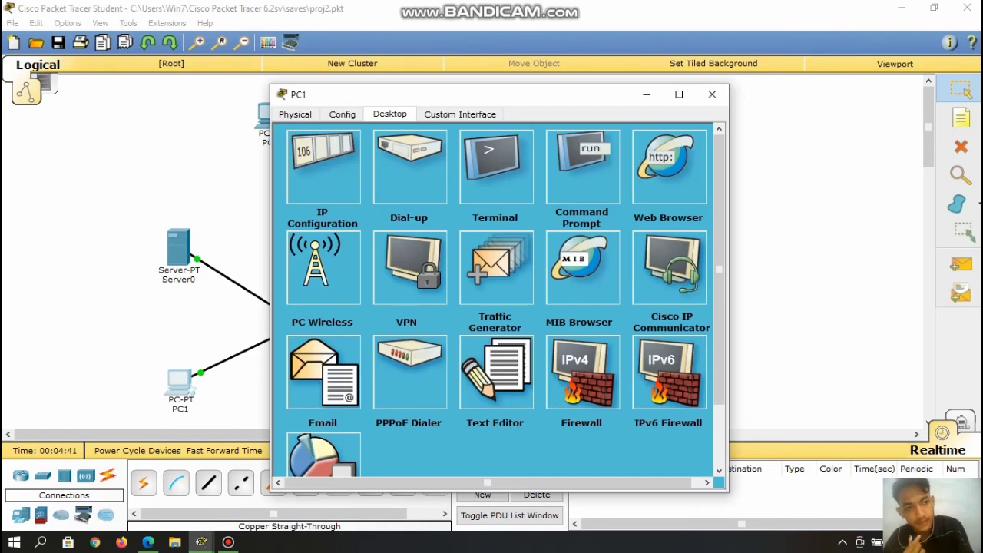
left_click(668, 165)
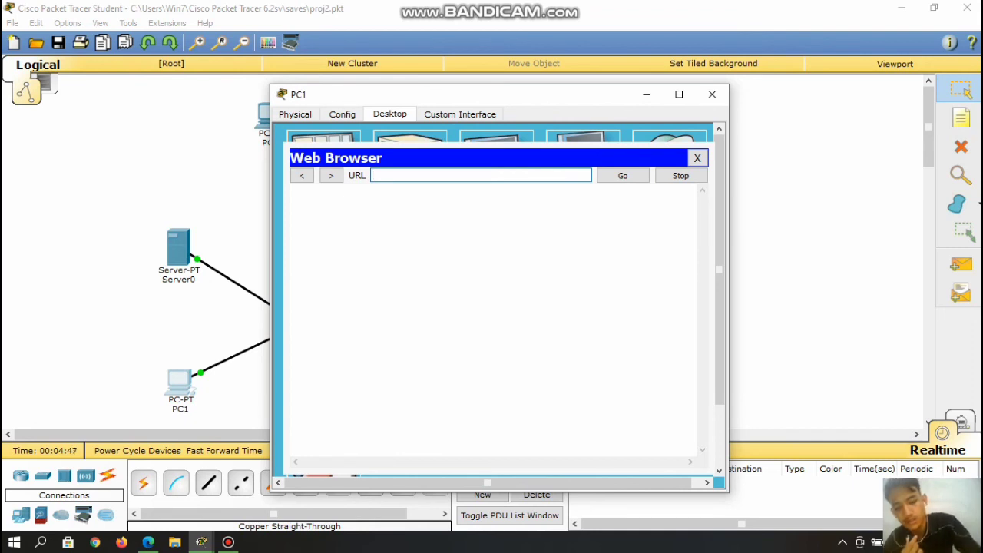
type("192")
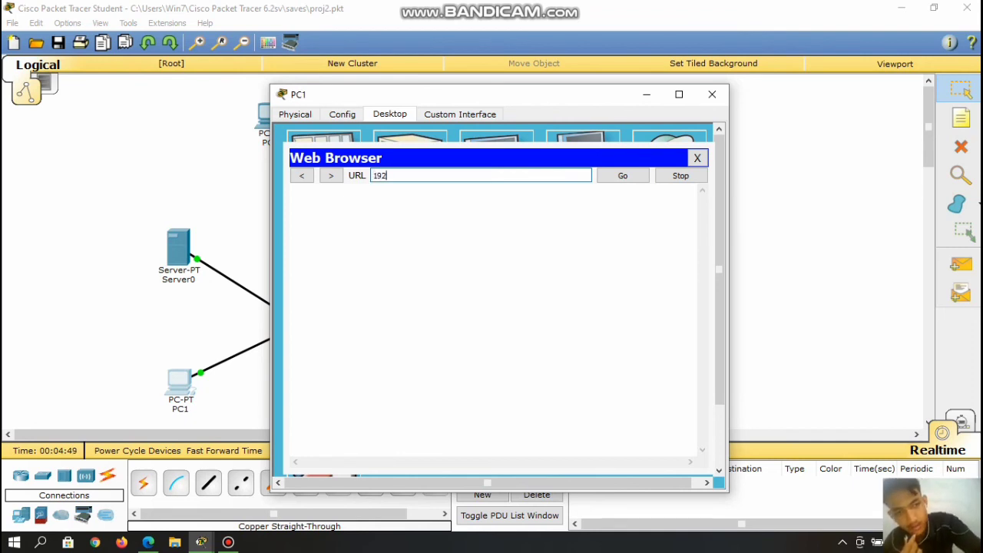
type(".1")
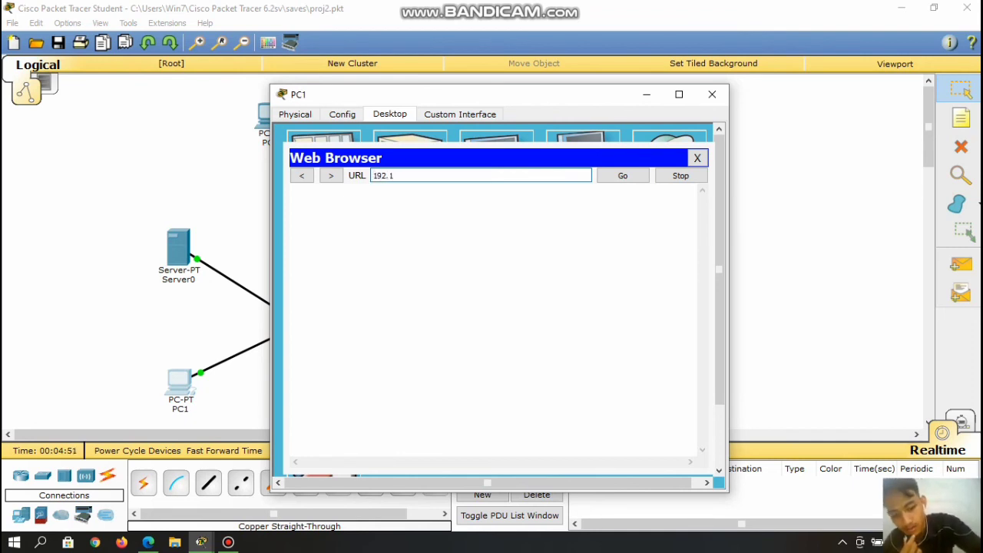
type("68.")
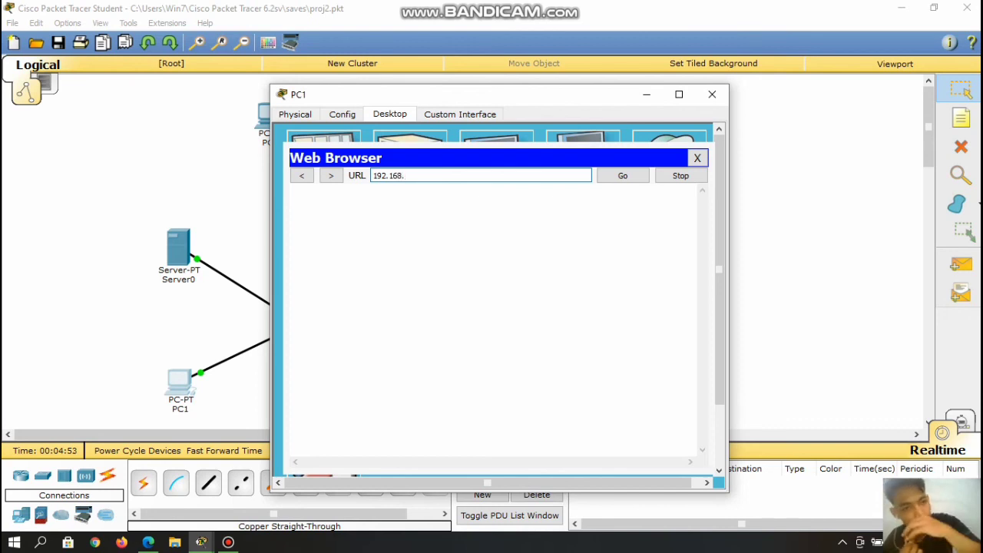
type("1")
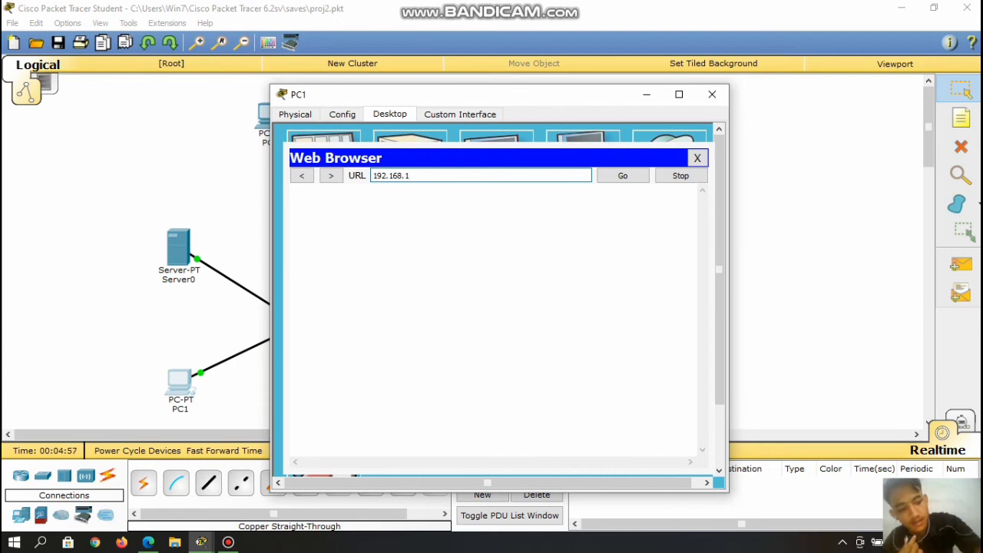
key("BackSpace")
type("2.")
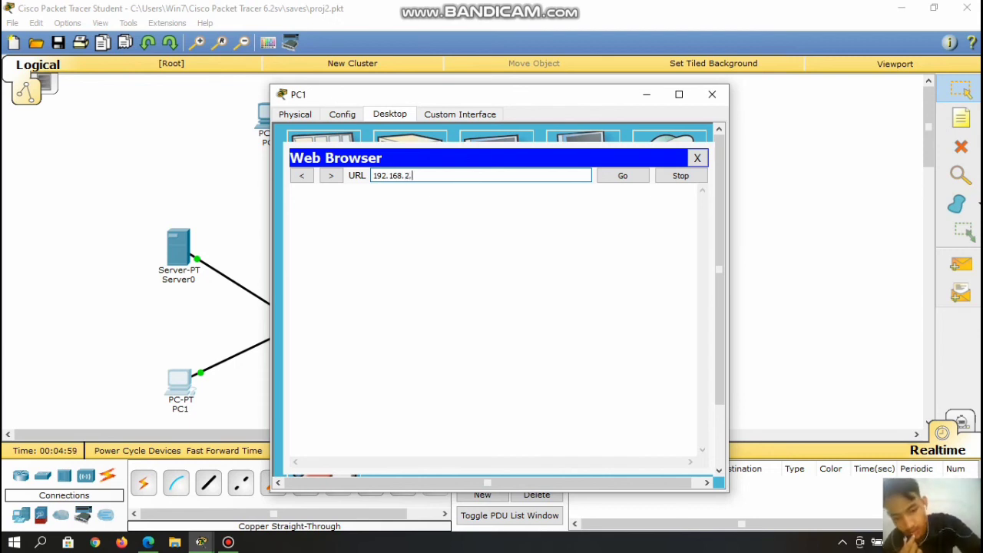
type("1")
key("Return")
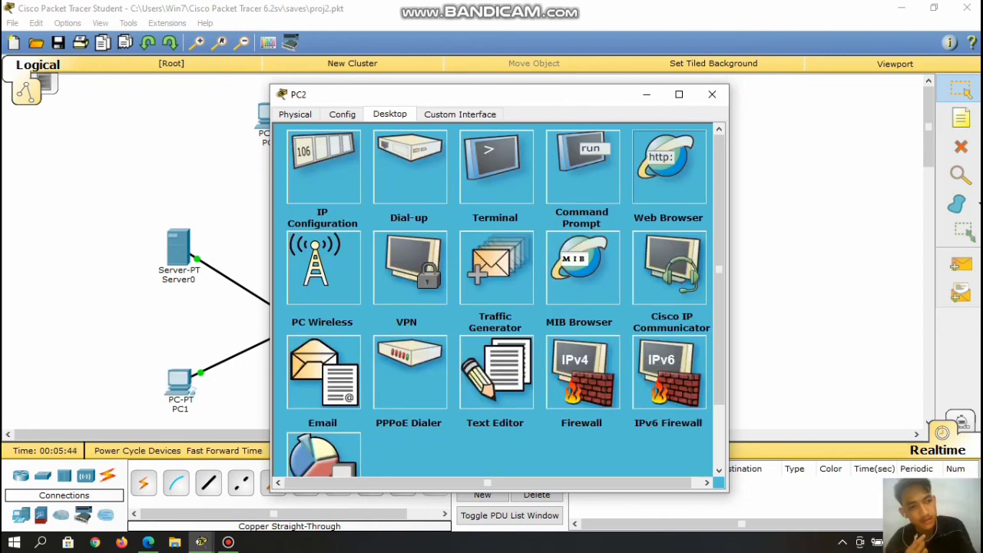
Load 192.168.3.1 in PC2's web browser to test Server1's web page.
left_click(666, 162)
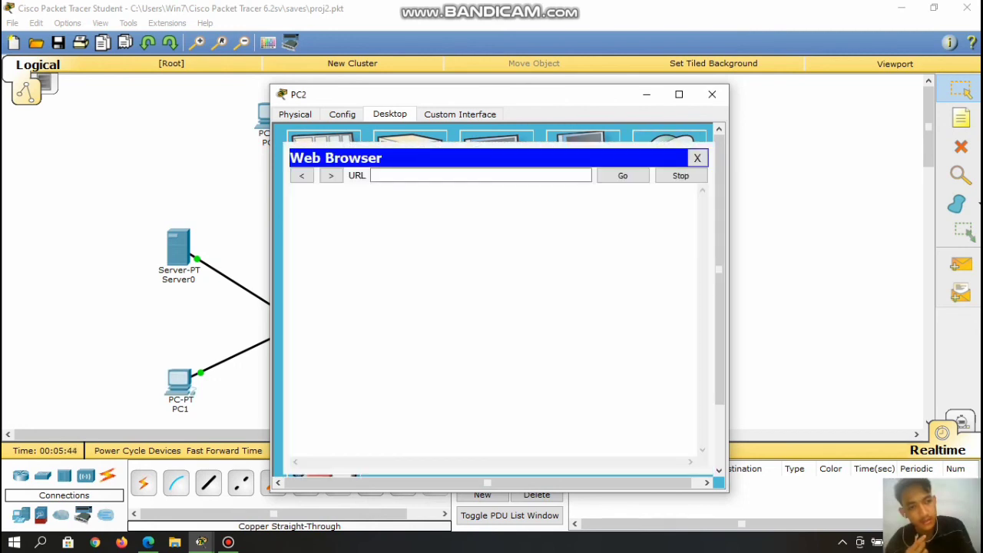
left_click(461, 175)
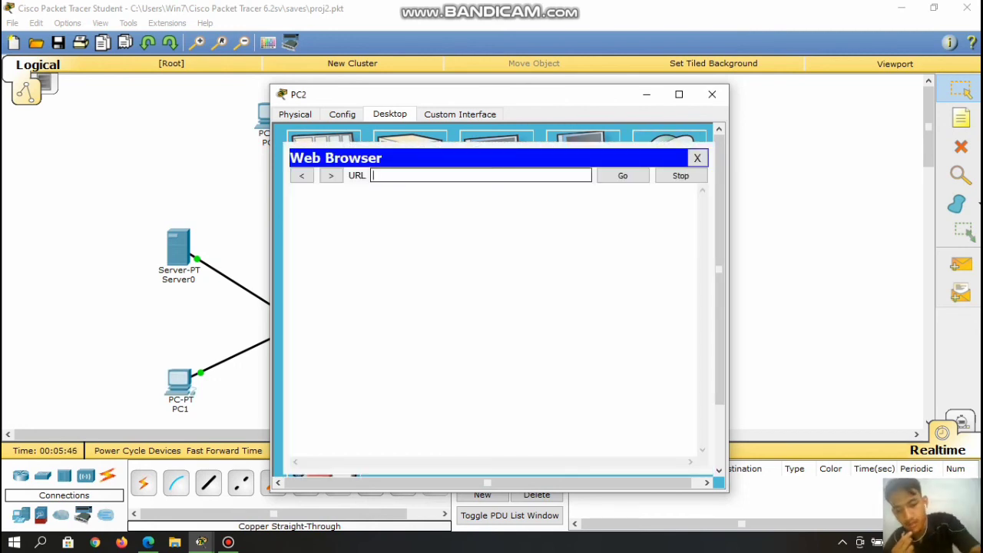
type("192")
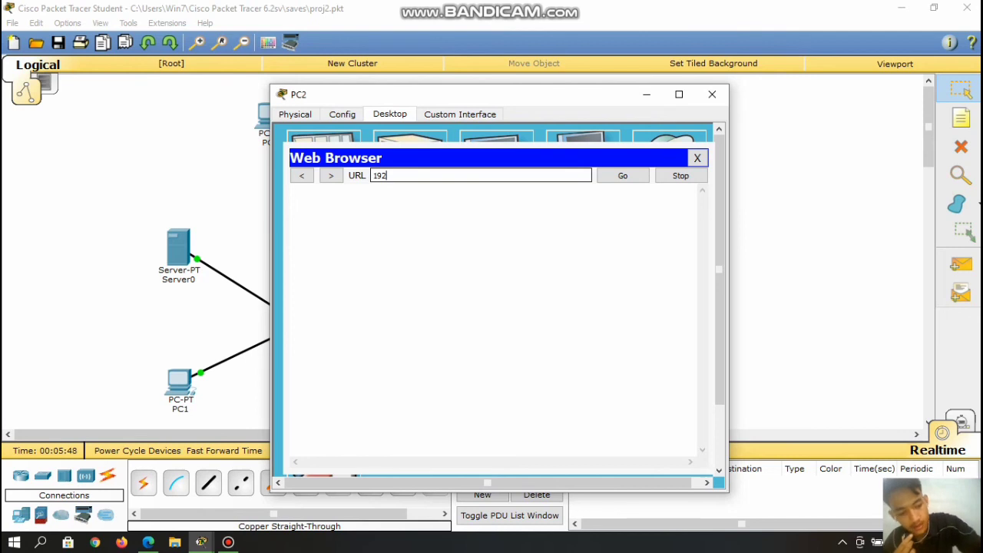
type(".1")
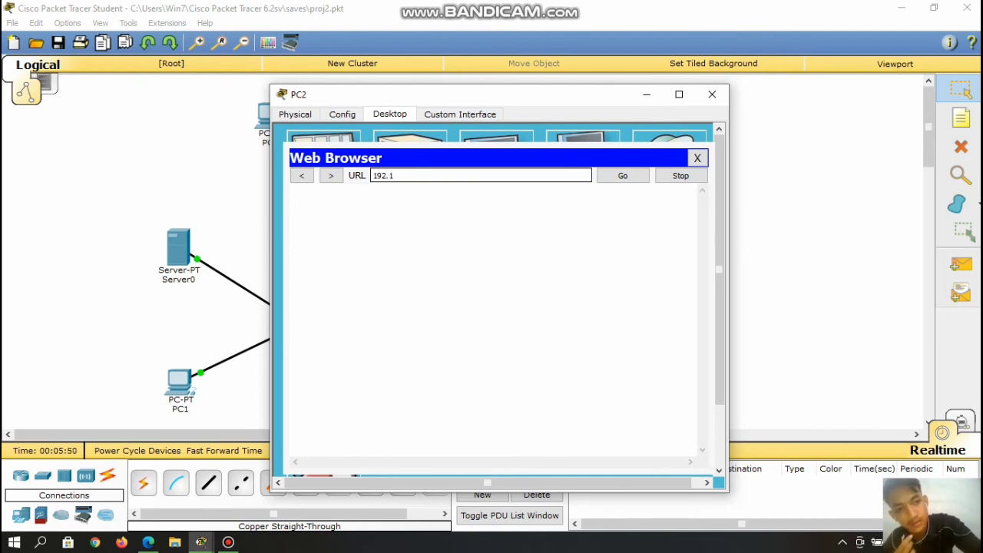
type("68.")
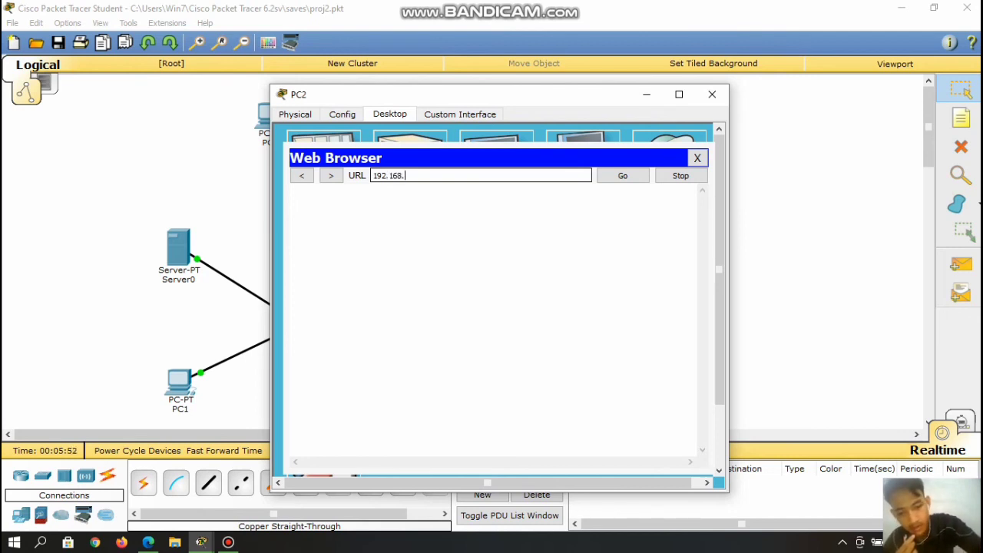
type("3.1")
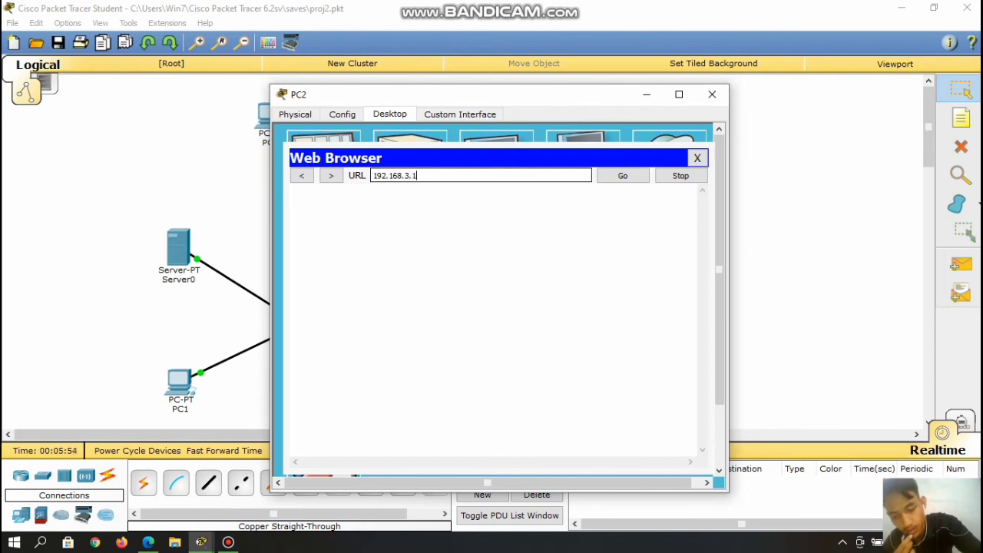
key("Return")
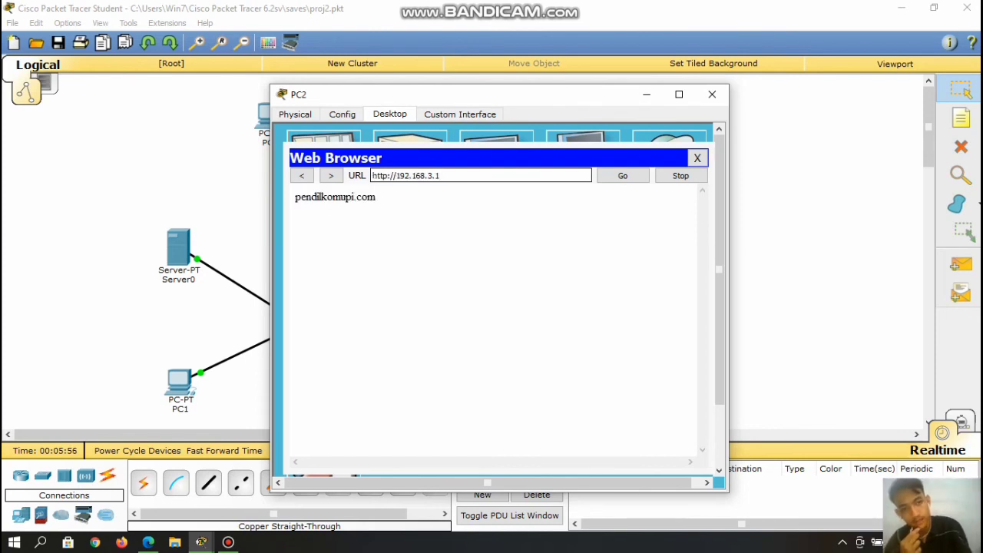